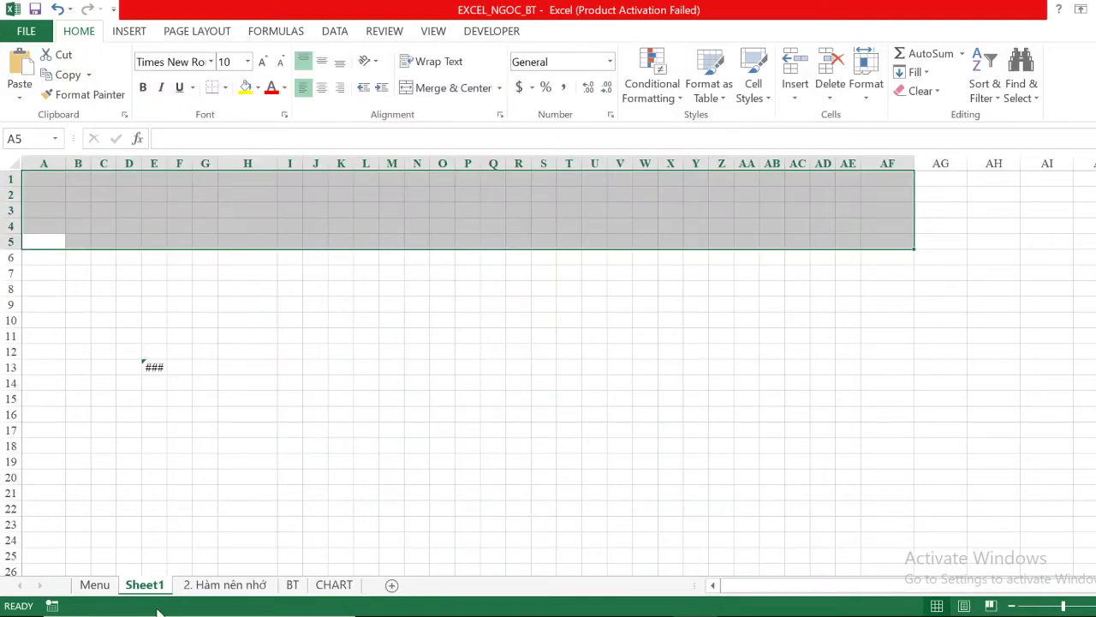
Switch to the Menu sheet and browse its shortcut list, selecting the Copy công thức and copy/cut entries.
{"action": "left_click", "coordinate": [94, 584]}
{"action": "scroll", "coordinate": [377, 309], "scroll_direction": "down", "scroll_amount": 1}
{"action": "scroll", "coordinate": [377, 309], "scroll_direction": "down", "scroll_amount": 1}
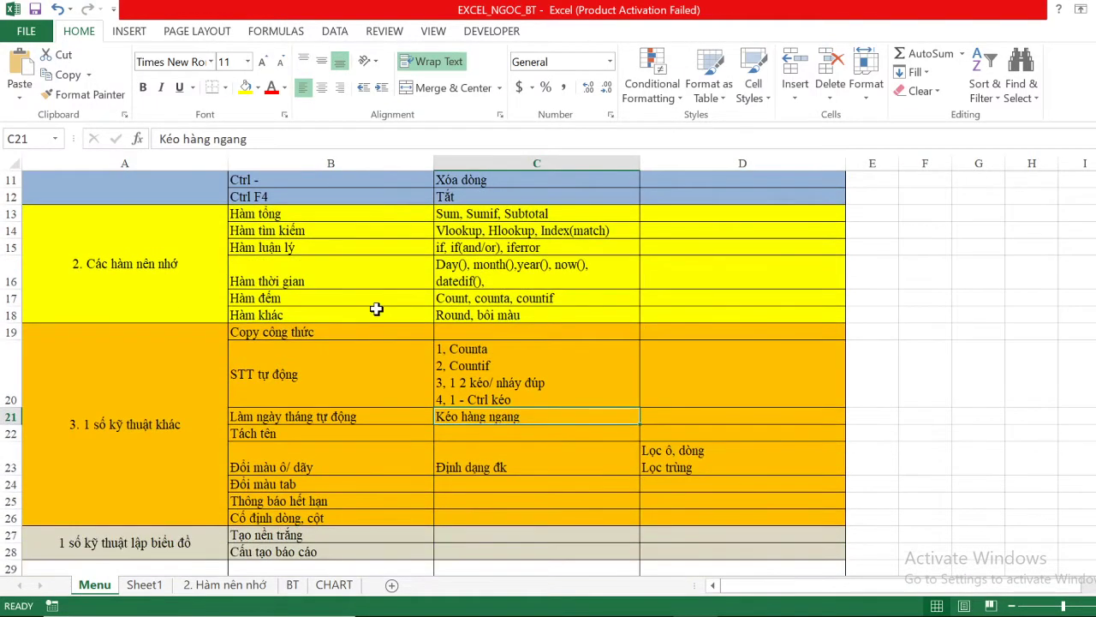
{"action": "scroll", "coordinate": [377, 309], "scroll_direction": "down", "scroll_amount": 1}
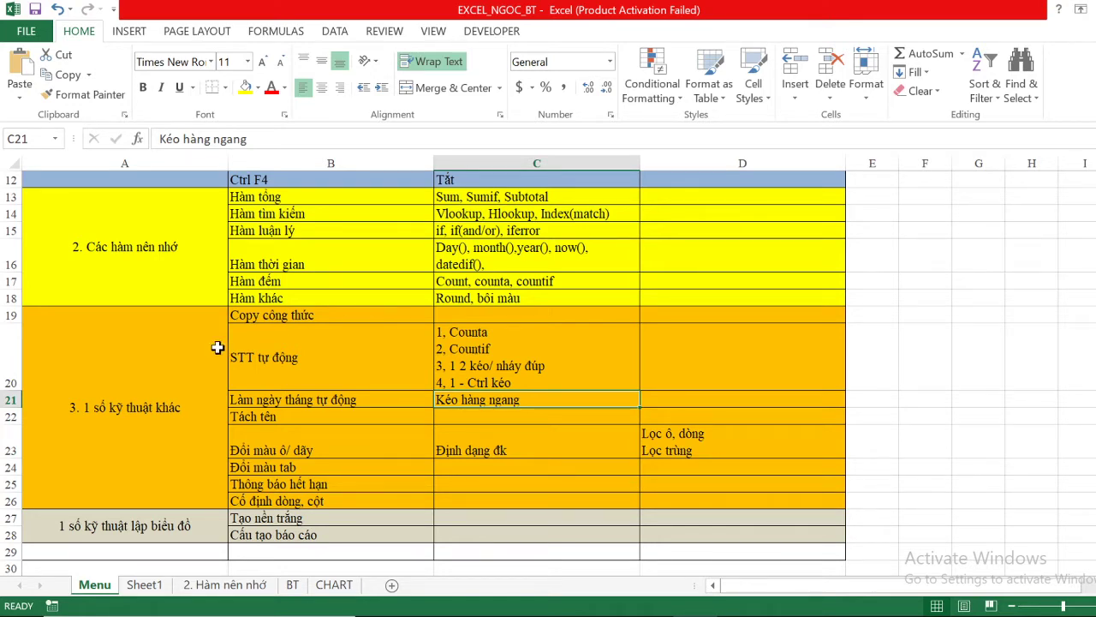
{"action": "left_click", "coordinate": [344, 315]}
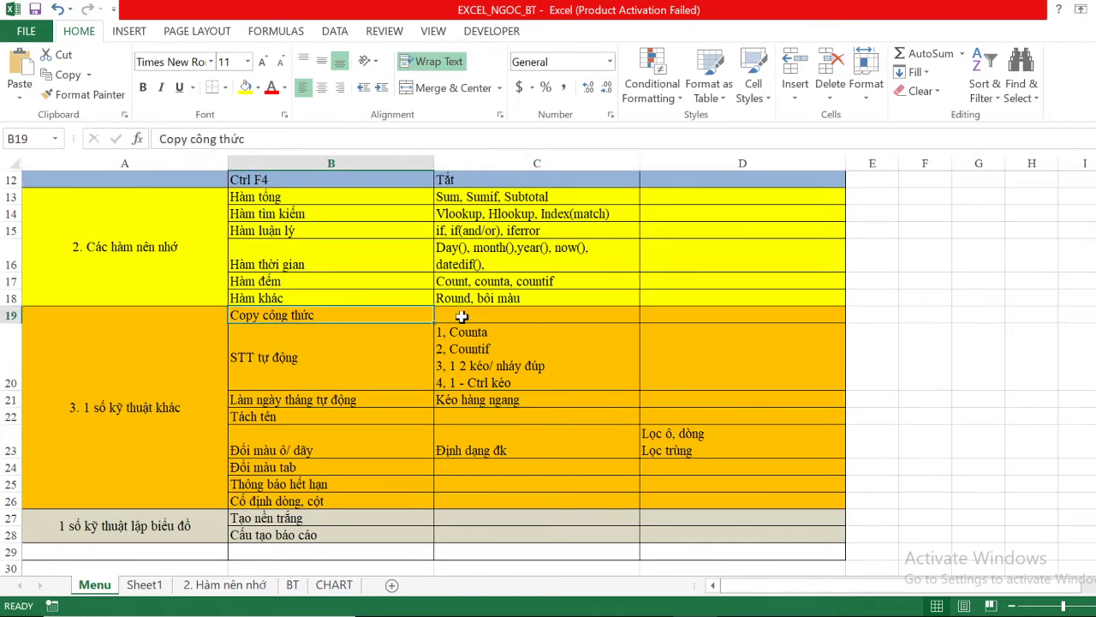
{"action": "scroll", "coordinate": [381, 311], "scroll_direction": "up", "scroll_amount": 1}
{"action": "scroll", "coordinate": [393, 247], "scroll_direction": "up", "scroll_amount": 1}
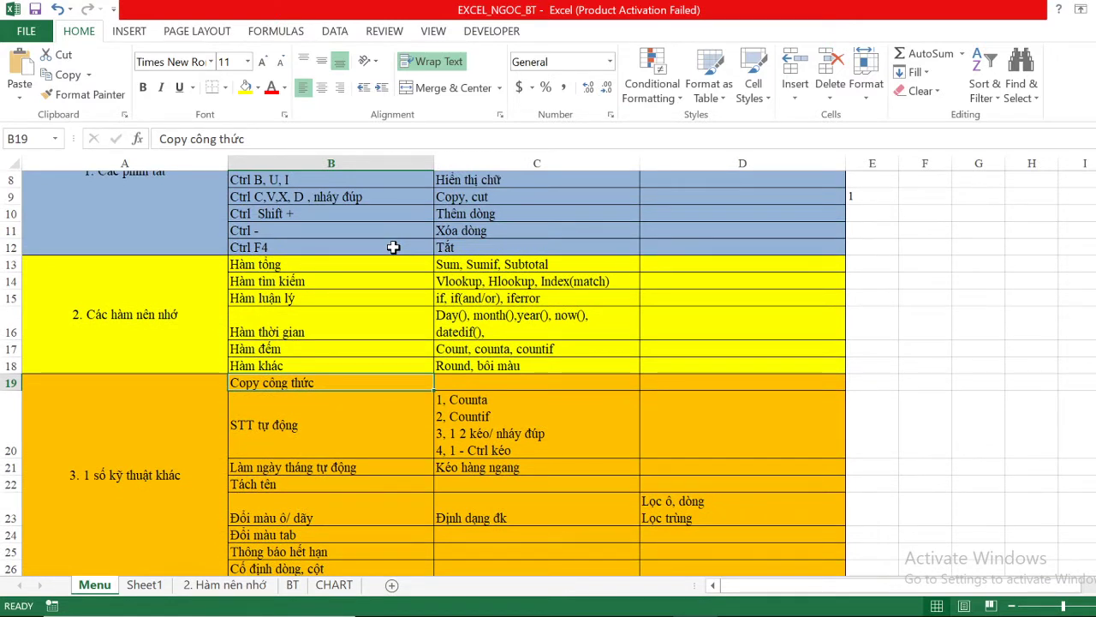
{"action": "left_click", "coordinate": [373, 202]}
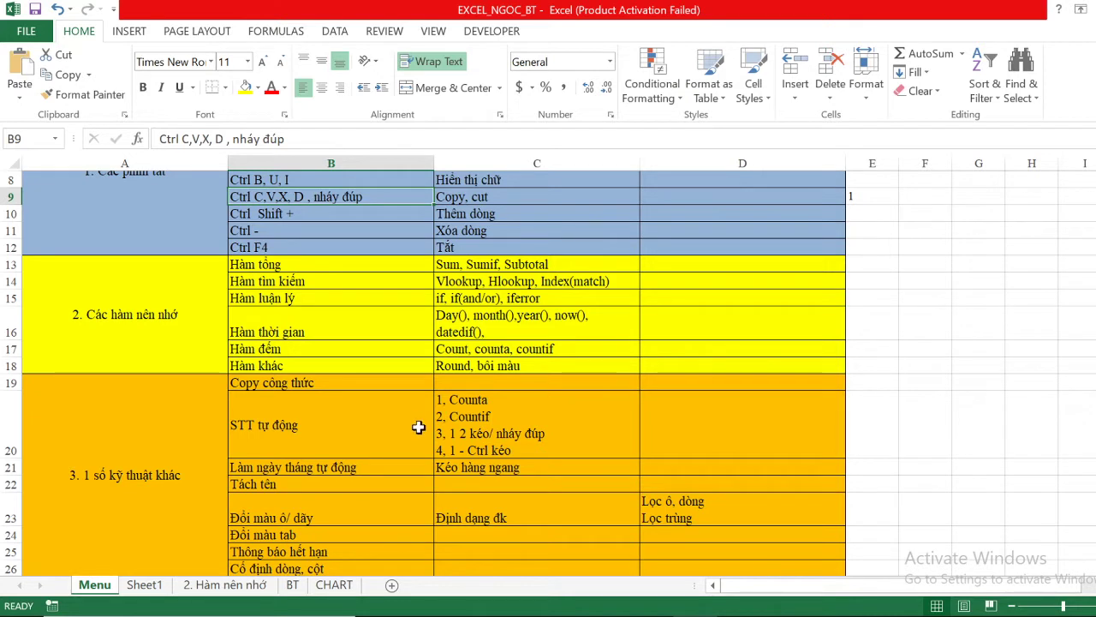
Enter 2–6 down E10:E14, then replace E10 with the formula =1+E9.
{"action": "left_click", "coordinate": [879, 195]}
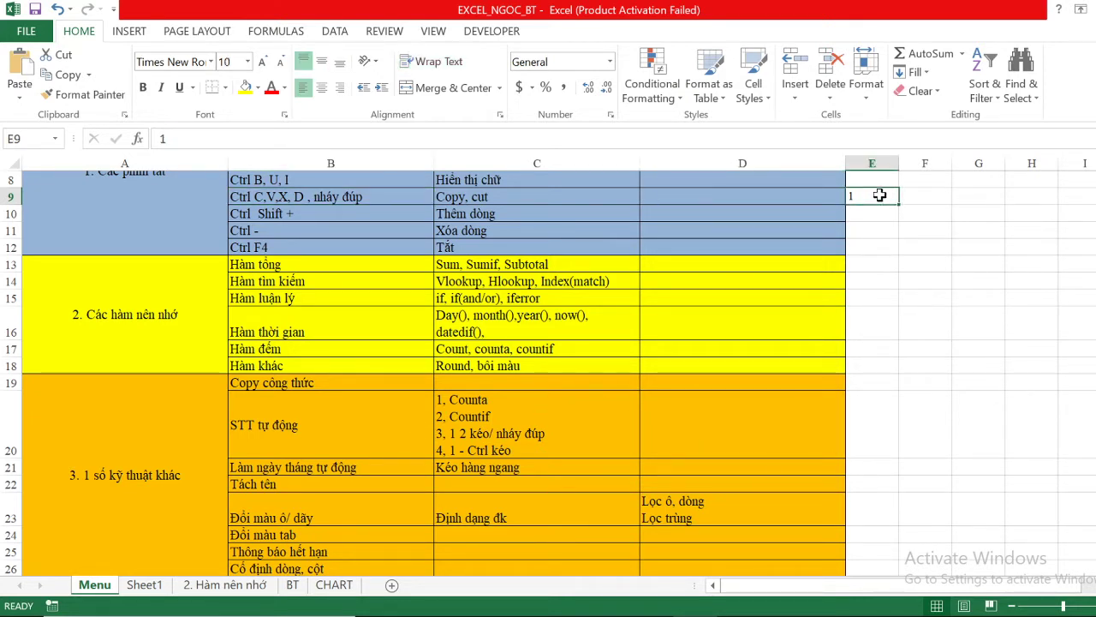
{"action": "key", "text": "Return"}
{"action": "type", "text": "2 3 4 5 6"}
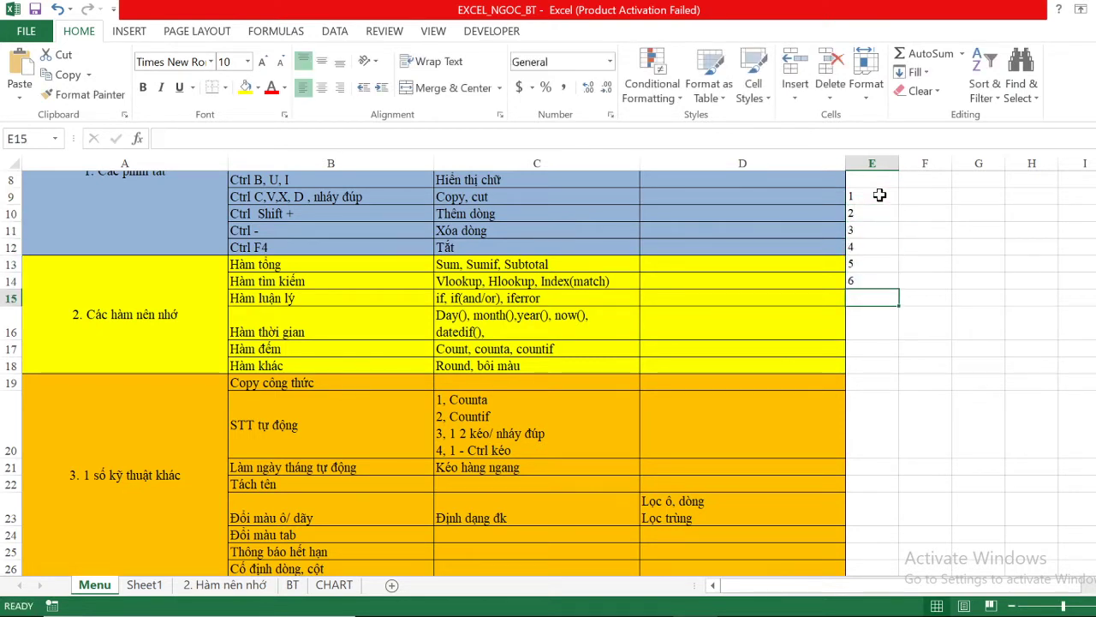
{"action": "left_click", "coordinate": [882, 216]}
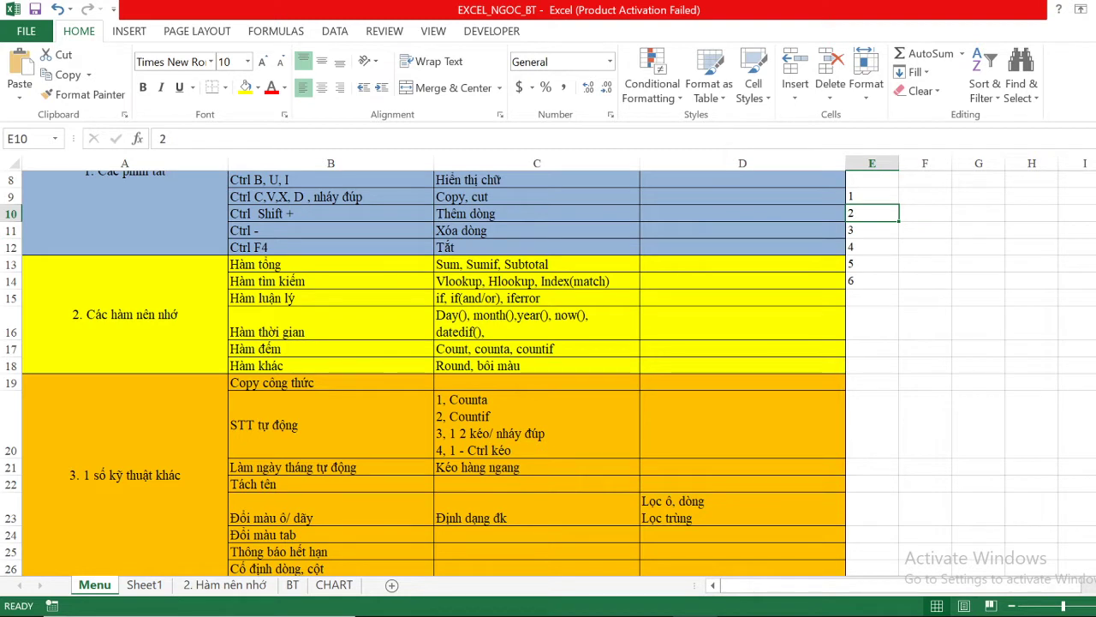
{"action": "type", "text": "="}
{"action": "type", "text": "!"}
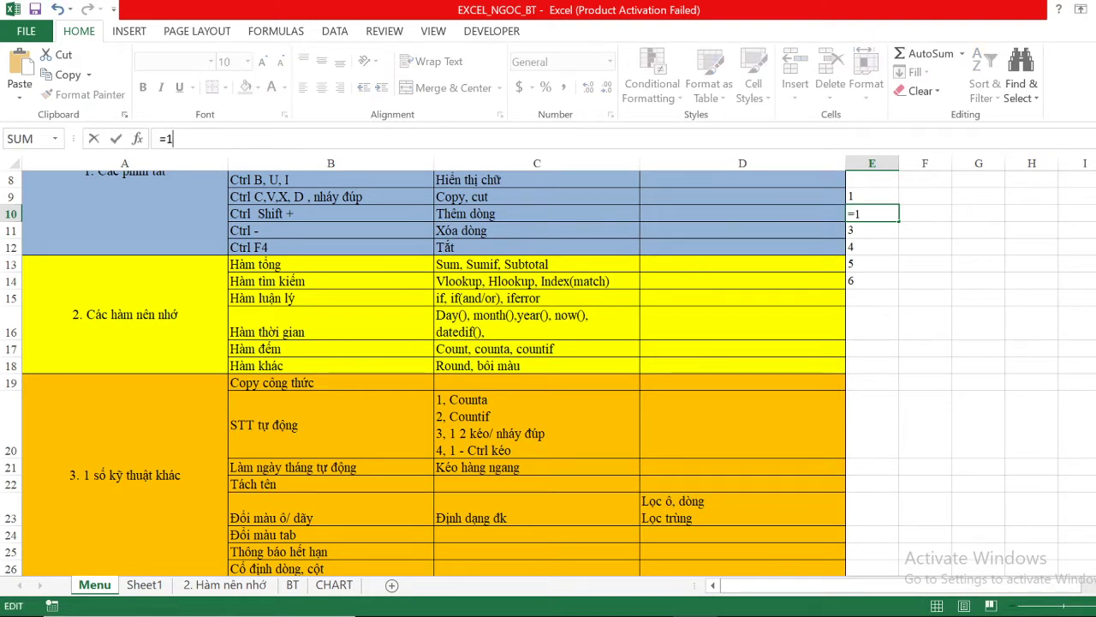
{"action": "left_click", "coordinate": [846, 193]}
{"action": "key", "text": "Return"}
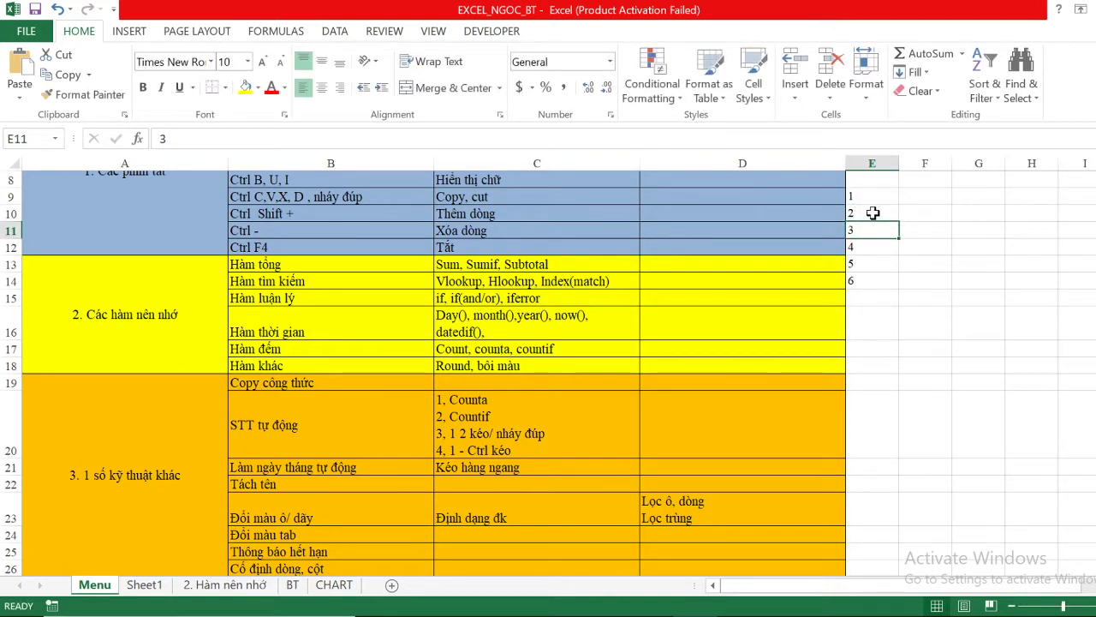
Fill the =1+E9 formula down to E19, check the results, and select E10:E20.
{"action": "left_click", "coordinate": [872, 213]}
{"action": "left_click_drag", "start_coordinate": [899, 221], "coordinate": [871, 379]}
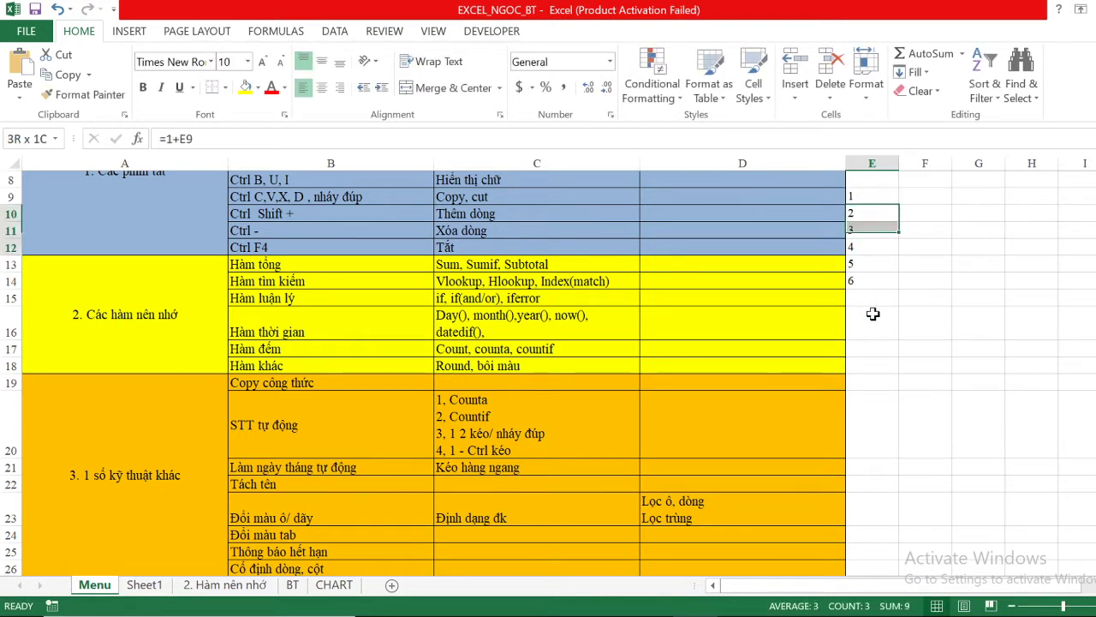
{"action": "left_click", "coordinate": [865, 383]}
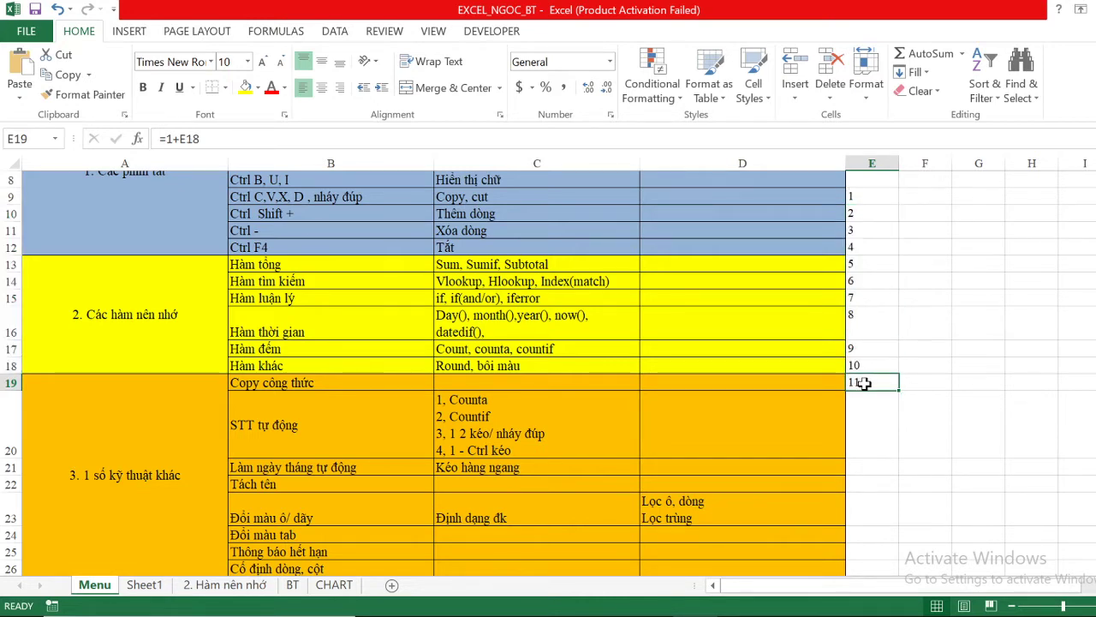
{"action": "left_click", "coordinate": [333, 250]}
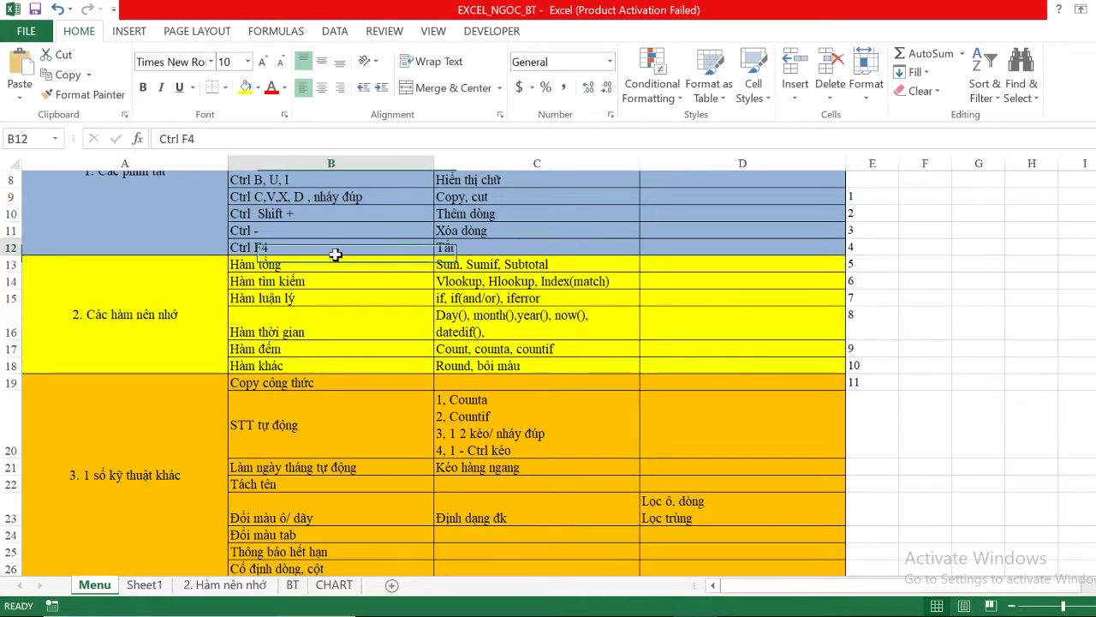
{"action": "key", "text": "ctrl+shift+Down"}
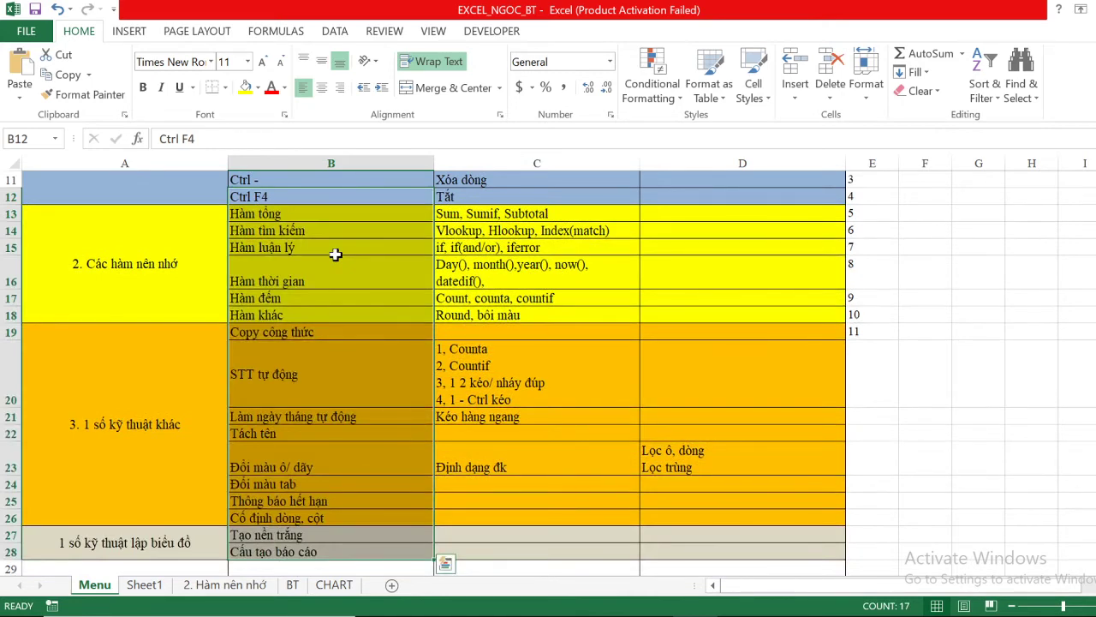
{"action": "scroll", "coordinate": [336, 255], "scroll_direction": "up", "scroll_amount": 1}
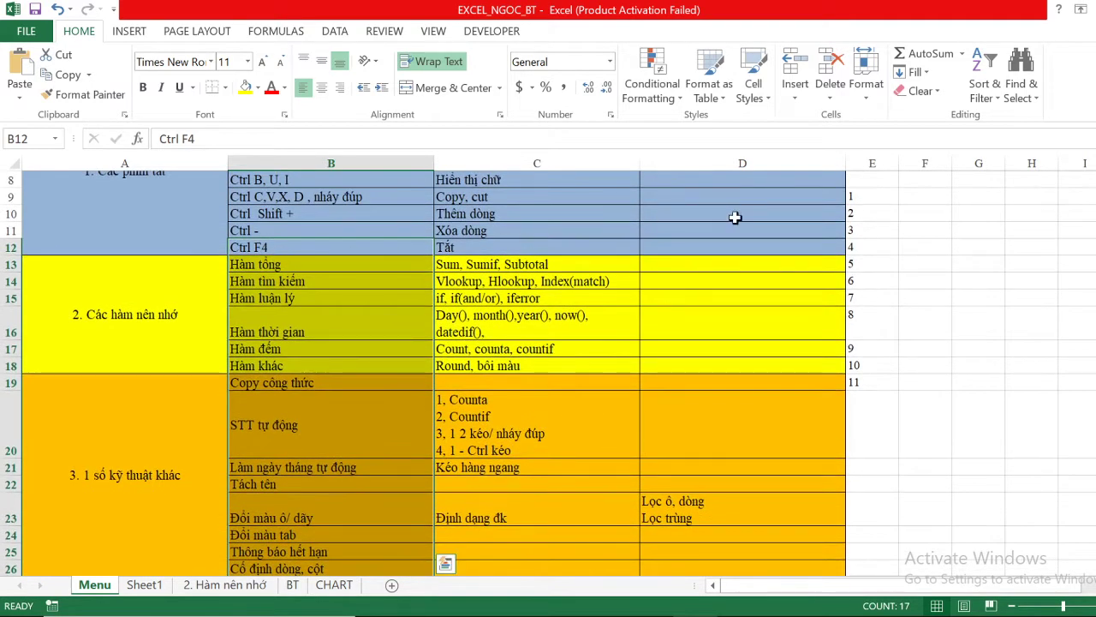
{"action": "left_click", "coordinate": [885, 324]}
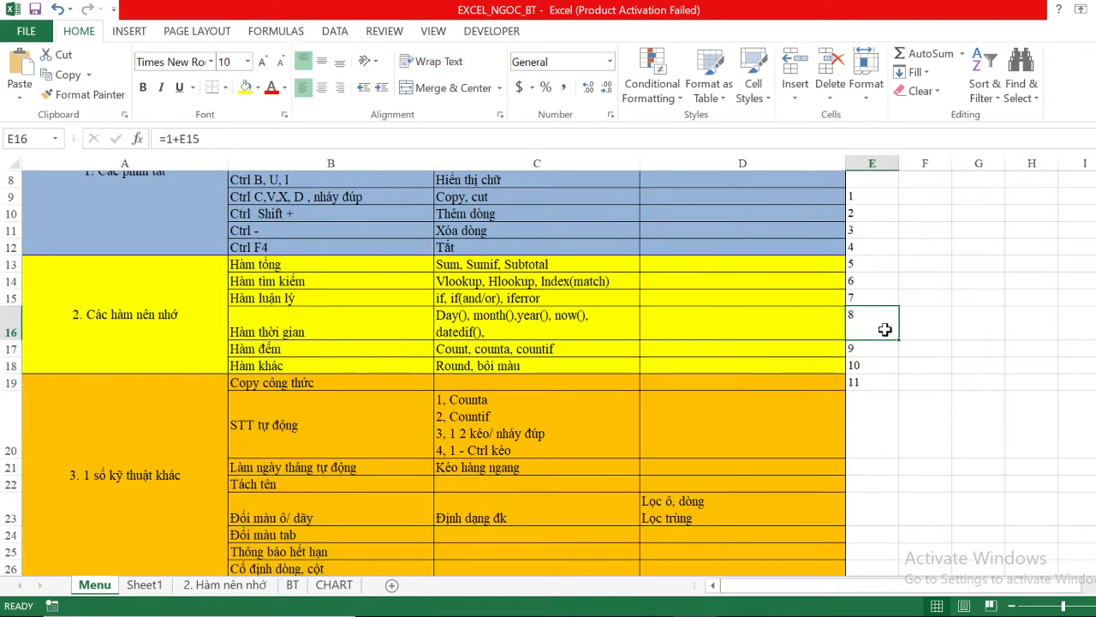
{"action": "left_click", "coordinate": [882, 382]}
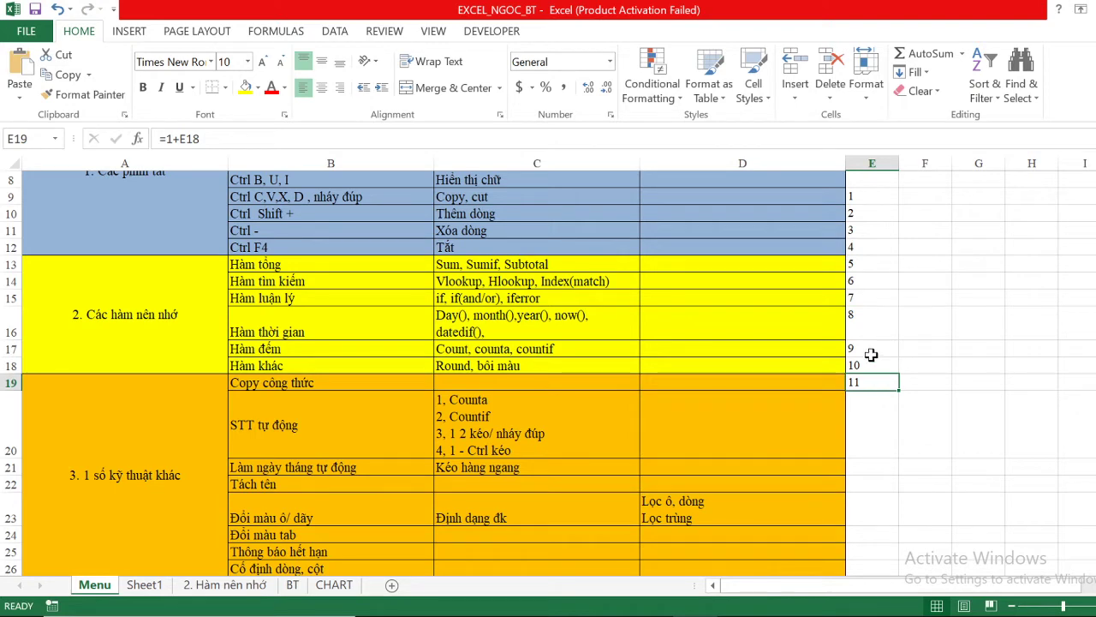
{"action": "scroll", "coordinate": [862, 304], "scroll_direction": "up", "scroll_amount": 1}
{"action": "left_click_drag", "start_coordinate": [877, 413], "coordinate": [857, 236]}
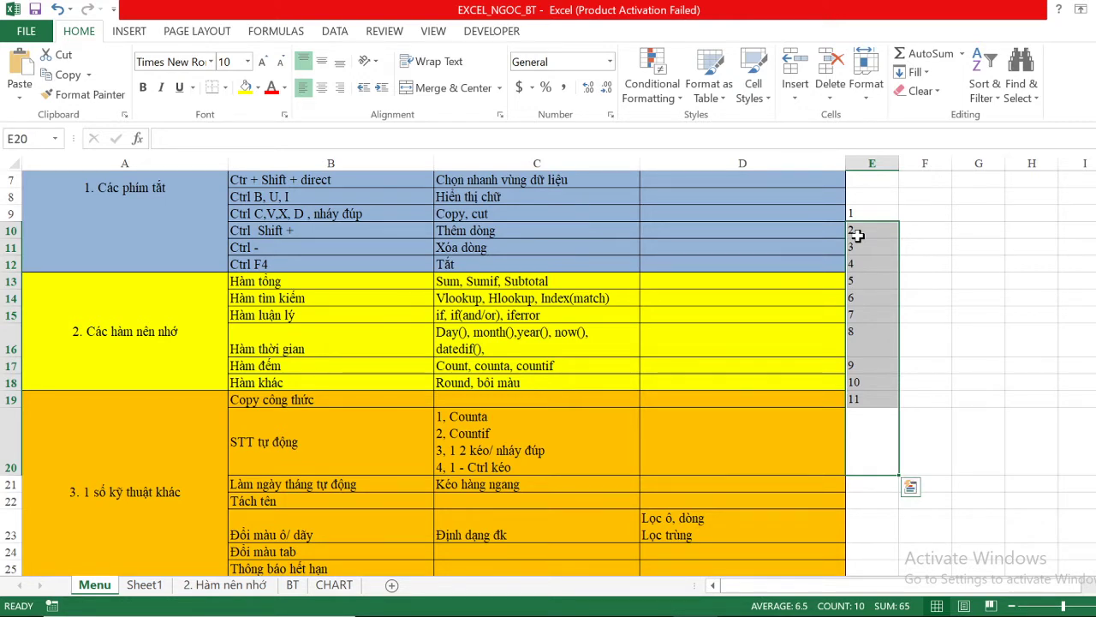
Undo the filled 2–11 series in column E and reselect E9.
{"action": "key", "text": "ctrl+z"}
{"action": "scroll", "coordinate": [858, 231], "scroll_direction": "up", "scroll_amount": 1}
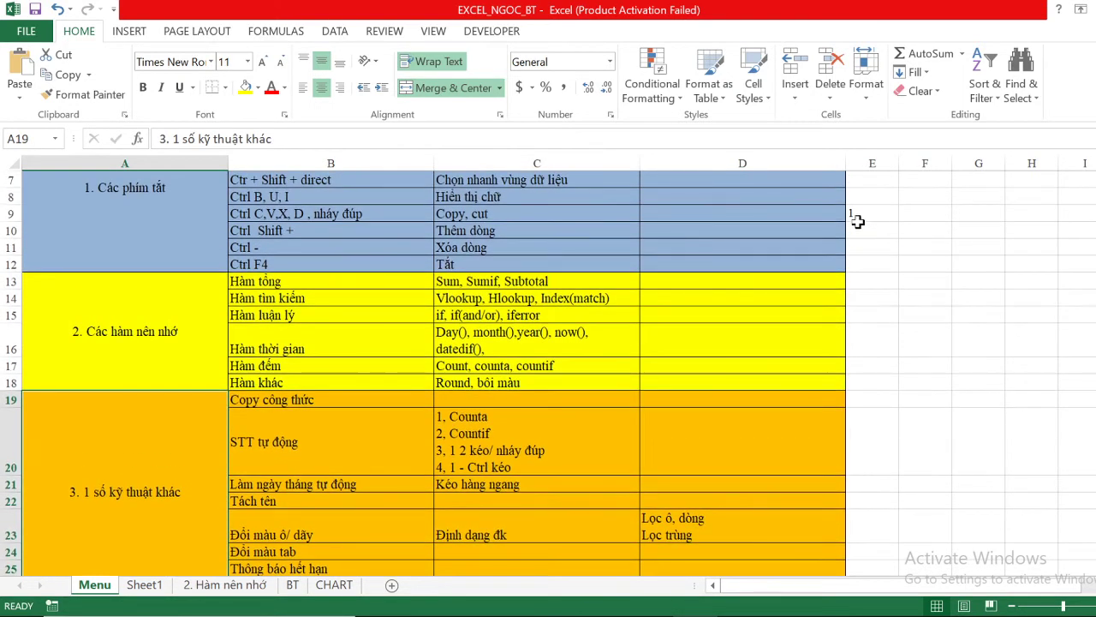
{"action": "left_click", "coordinate": [857, 219]}
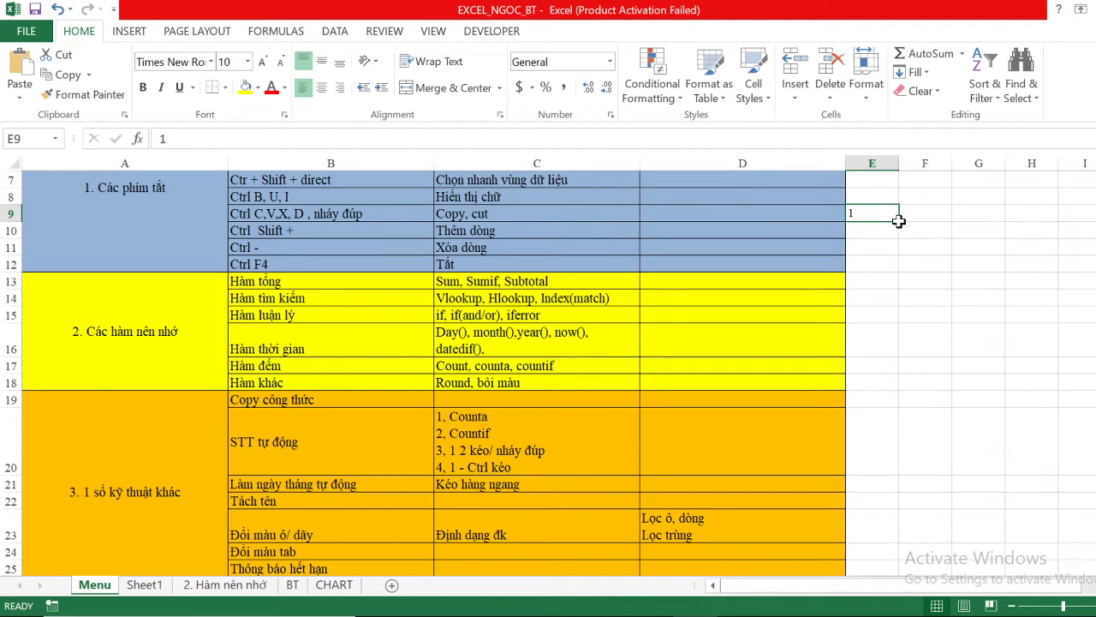
{"action": "left_click", "coordinate": [903, 226]}
{"action": "left_click", "coordinate": [873, 211]}
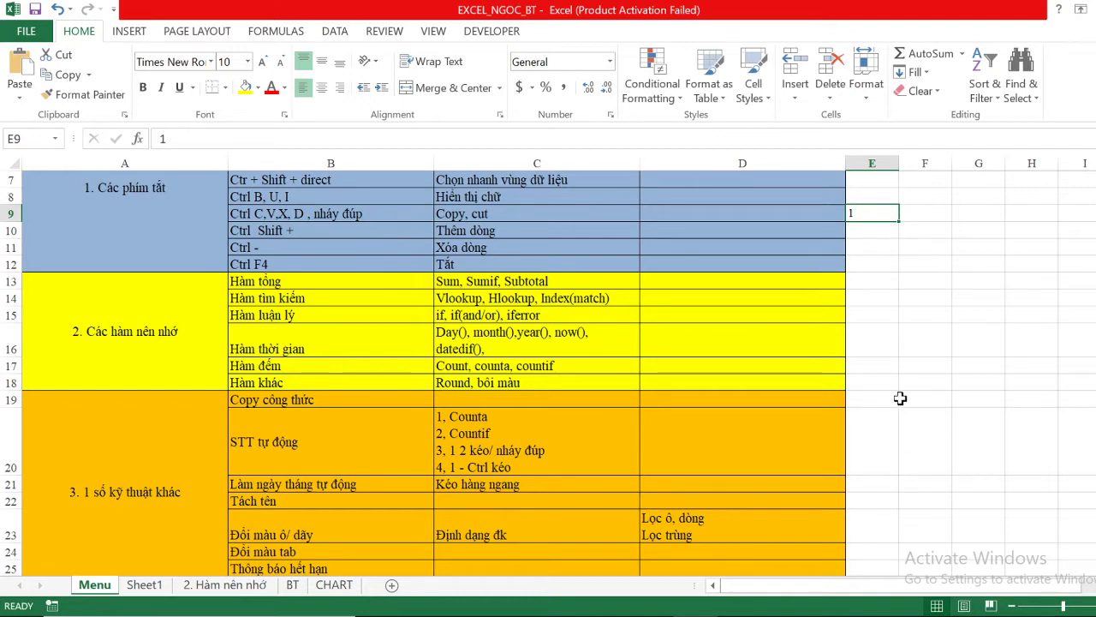
Enter 2 in E10, select E9:E10, then remove the entered numbers.
{"action": "left_click", "coordinate": [871, 234]}
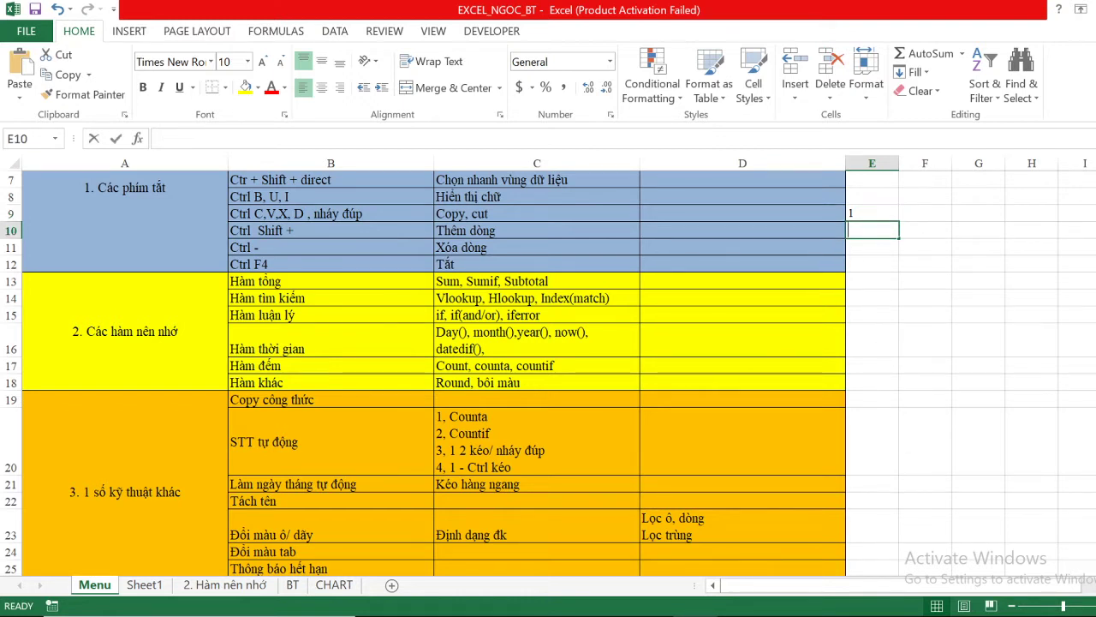
{"action": "type", "text": "2"}
{"action": "key", "text": "Return"}
{"action": "left_click_drag", "start_coordinate": [860, 214], "coordinate": [866, 231]}
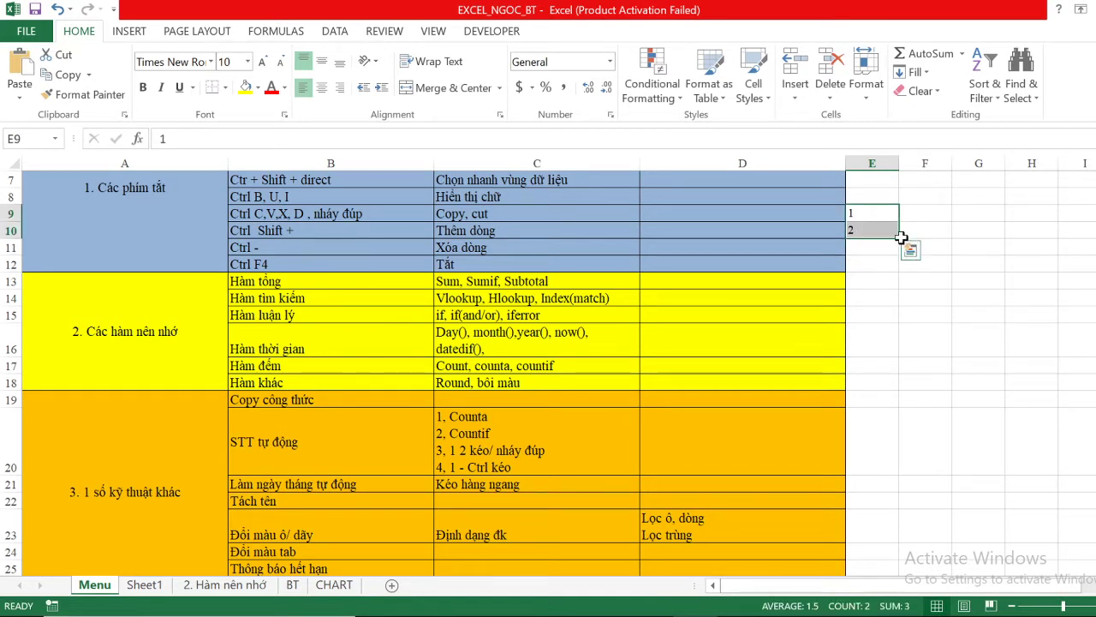
{"action": "left_click", "coordinate": [866, 228]}
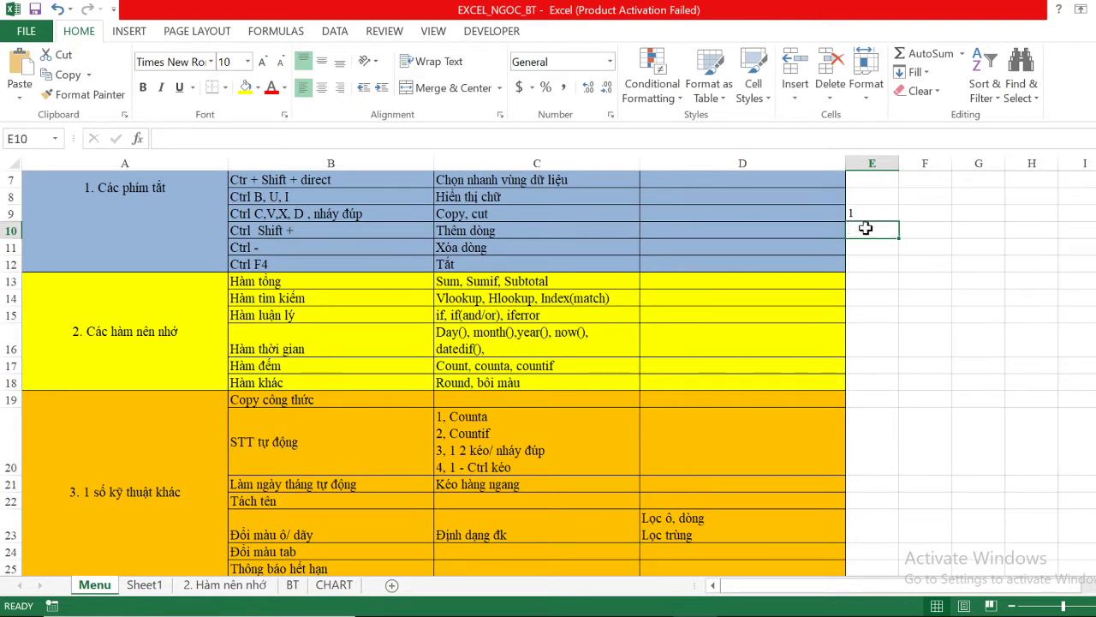
{"action": "key", "text": "Up"}
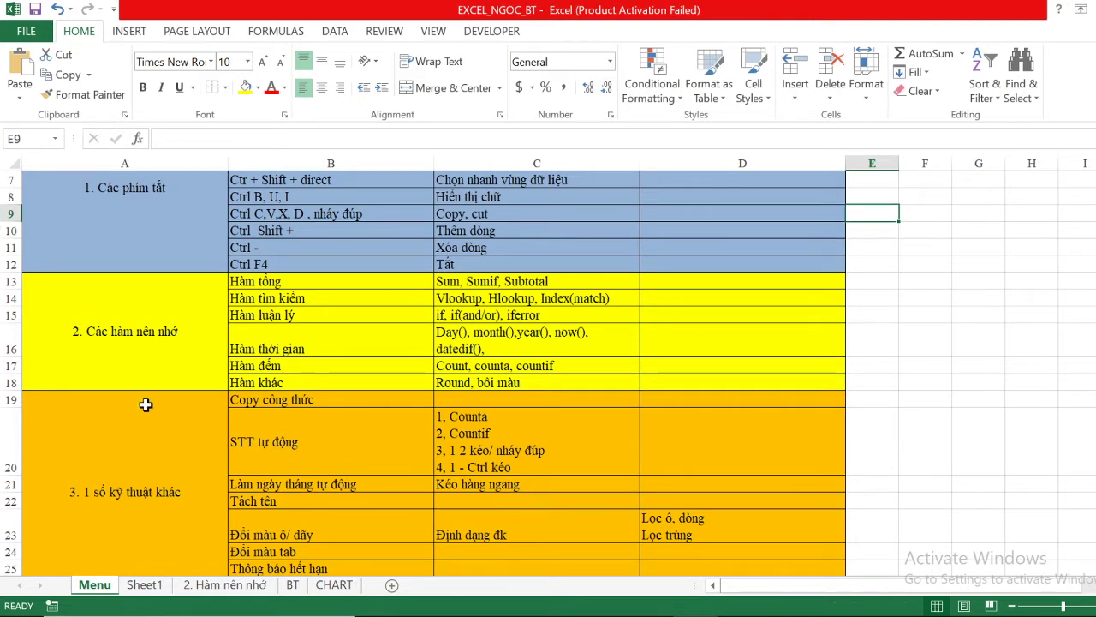
On the BT sheet, inspect the COUNTA numbering formula in A2 and the employee codes.
{"action": "left_click", "coordinate": [150, 591]}
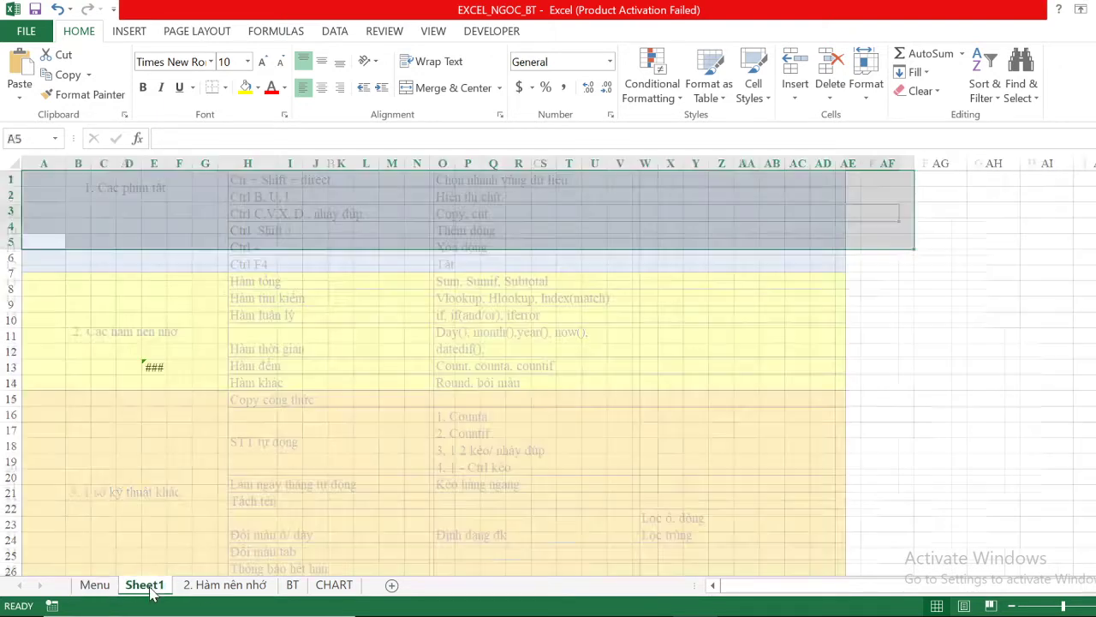
{"action": "left_click", "coordinate": [291, 585]}
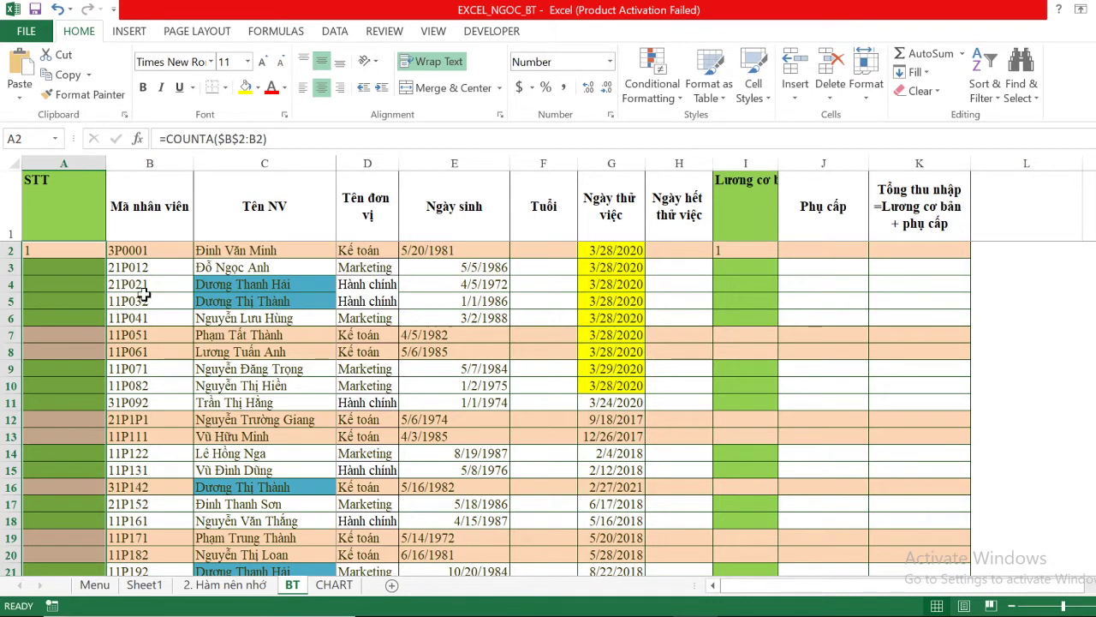
{"action": "left_click", "coordinate": [133, 386]}
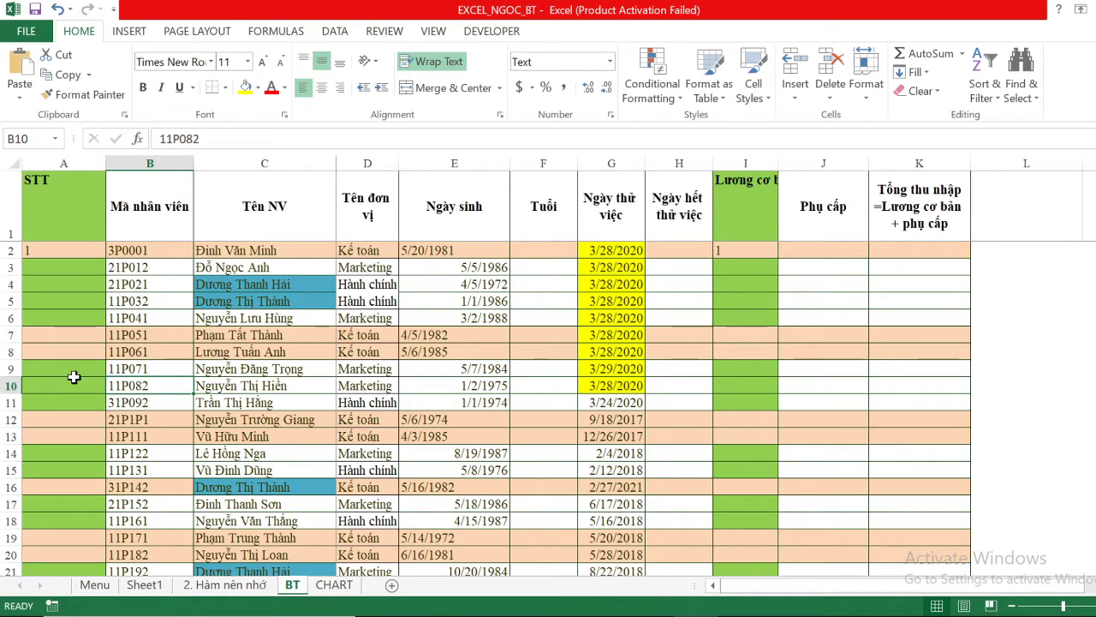
{"action": "left_click", "coordinate": [81, 249]}
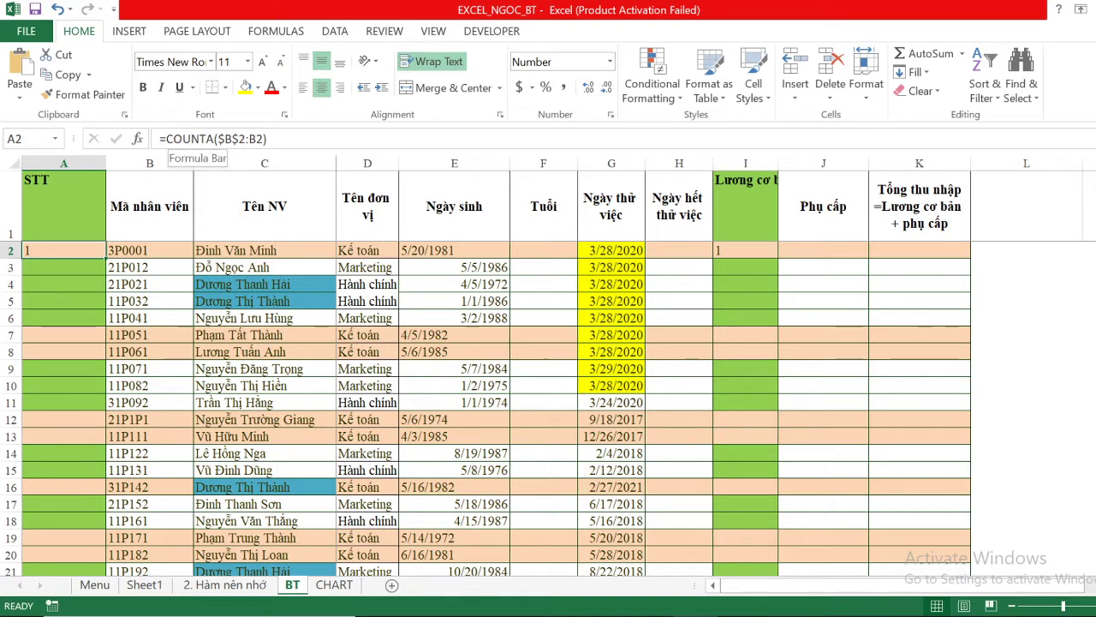
{"action": "left_click", "coordinate": [137, 248]}
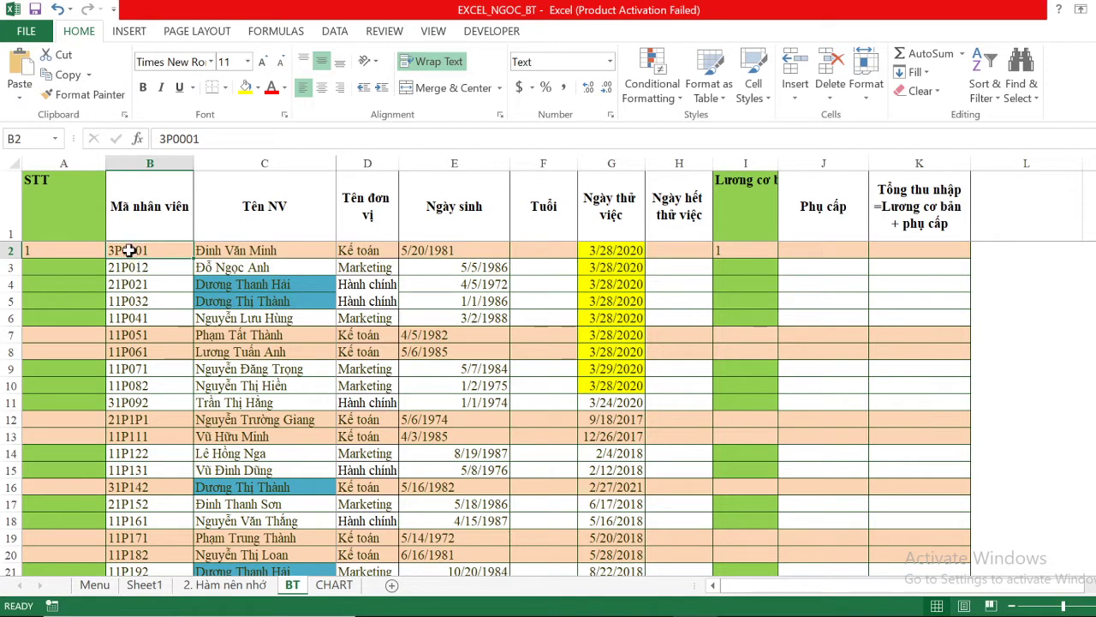
{"action": "left_click", "coordinate": [71, 247]}
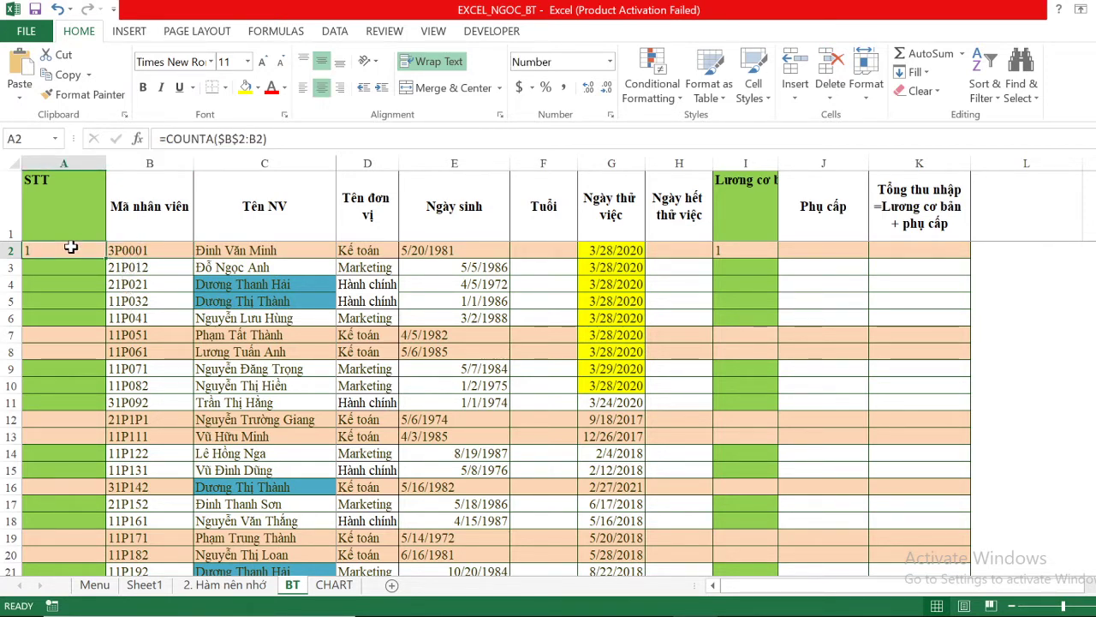
Fill =COUNTA($B$2:B2) down the STT column from A2 to A21.
{"action": "key", "text": "ctrl+shift+Down"}
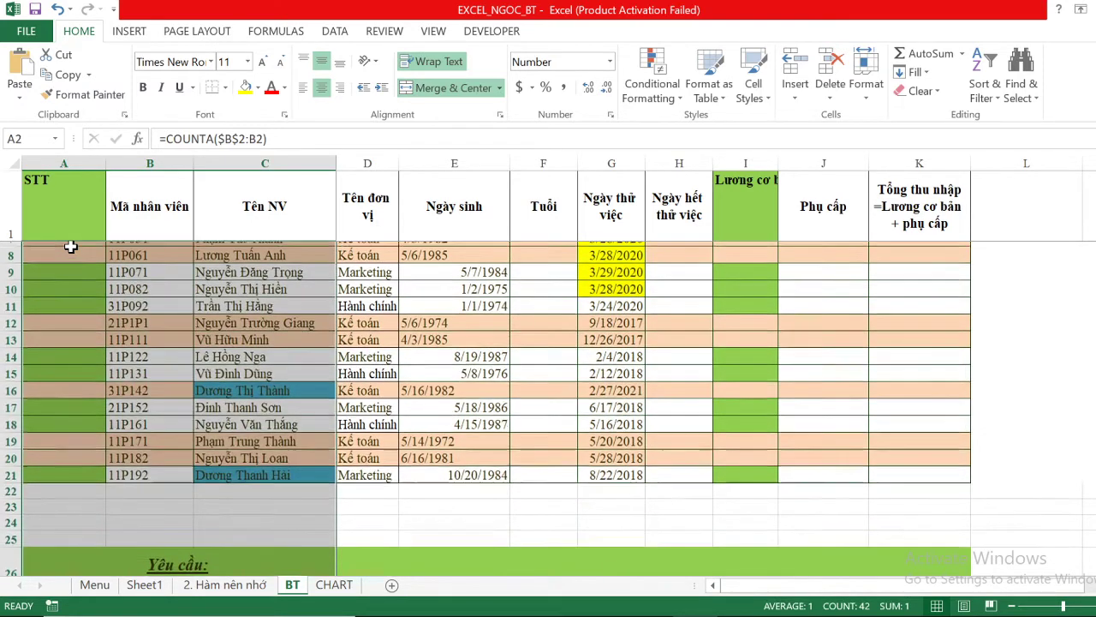
{"action": "scroll", "coordinate": [71, 246], "scroll_direction": "up", "scroll_amount": 2}
{"action": "mouse_move", "coordinate": [69, 247]}
{"action": "left_mouse_down"}
{"action": "mouse_move", "coordinate": [57, 584]}
{"action": "mouse_move", "coordinate": [55, 534]}
{"action": "left_mouse_up"}
{"action": "key", "text": "ctrl+d"}
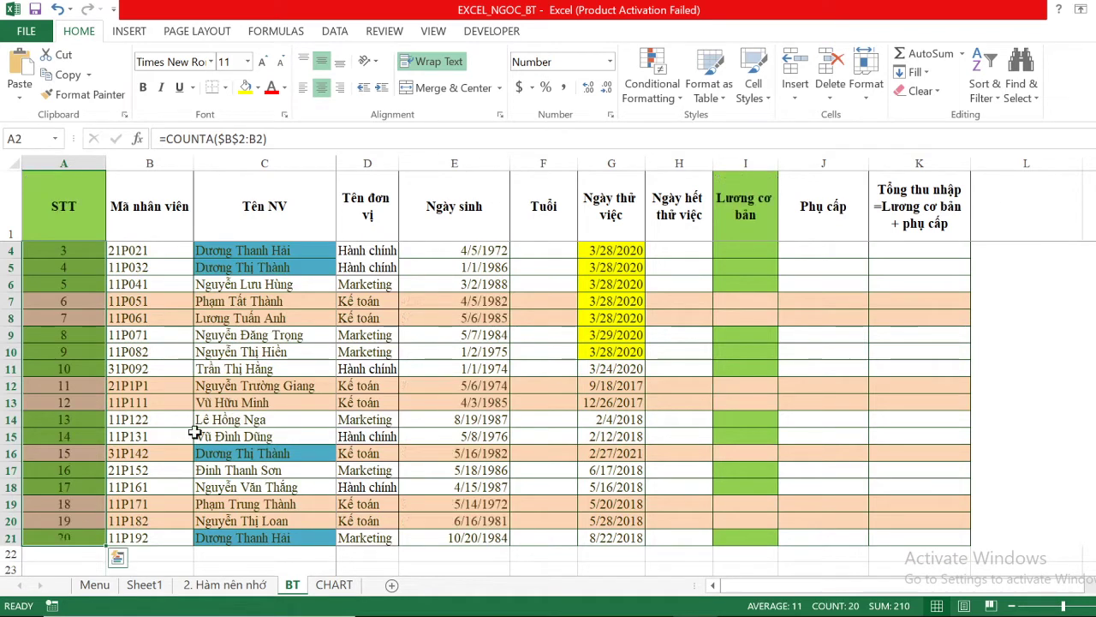
{"action": "scroll", "coordinate": [195, 433], "scroll_direction": "up", "scroll_amount": 1}
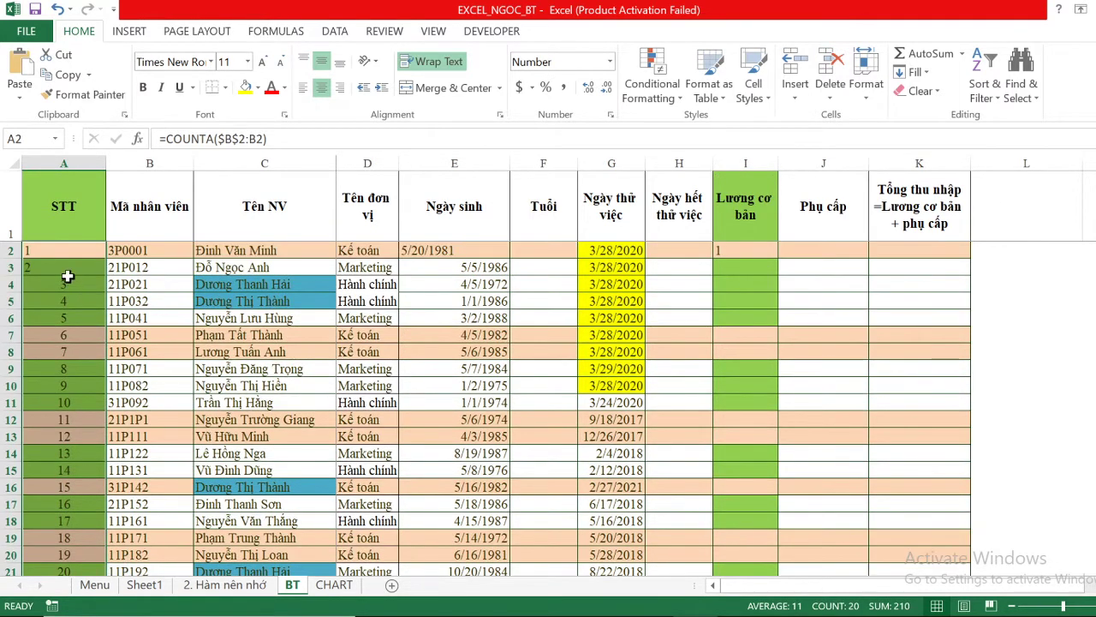
Test the numbering via B11, A11 and A21, restore B11 with undo, and return to Menu.
{"action": "left_click", "coordinate": [114, 403]}
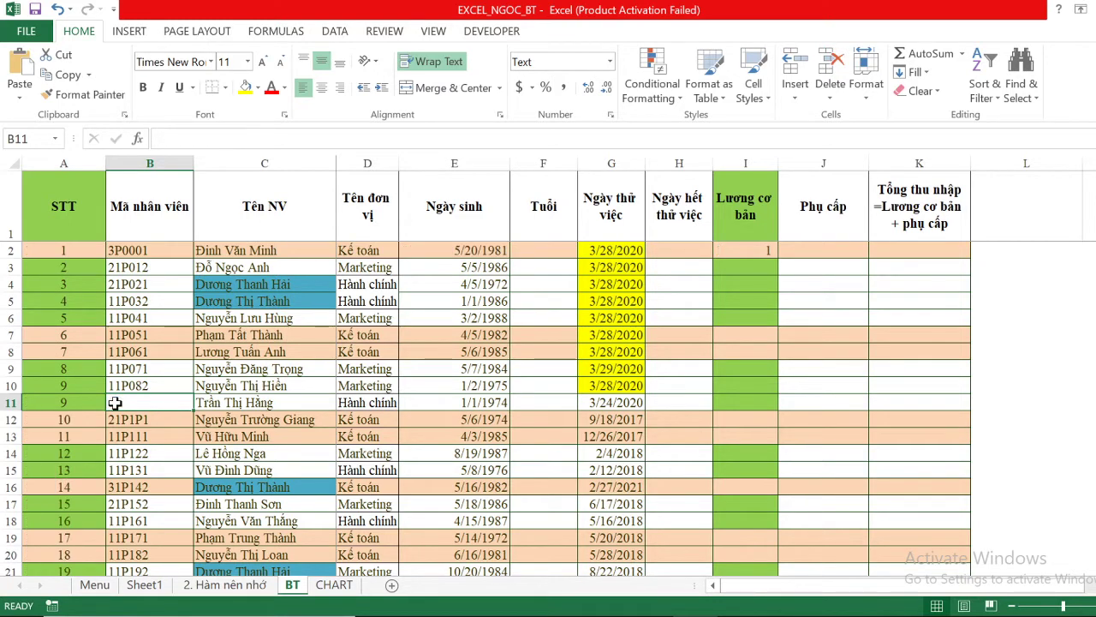
{"action": "left_click", "coordinate": [90, 403]}
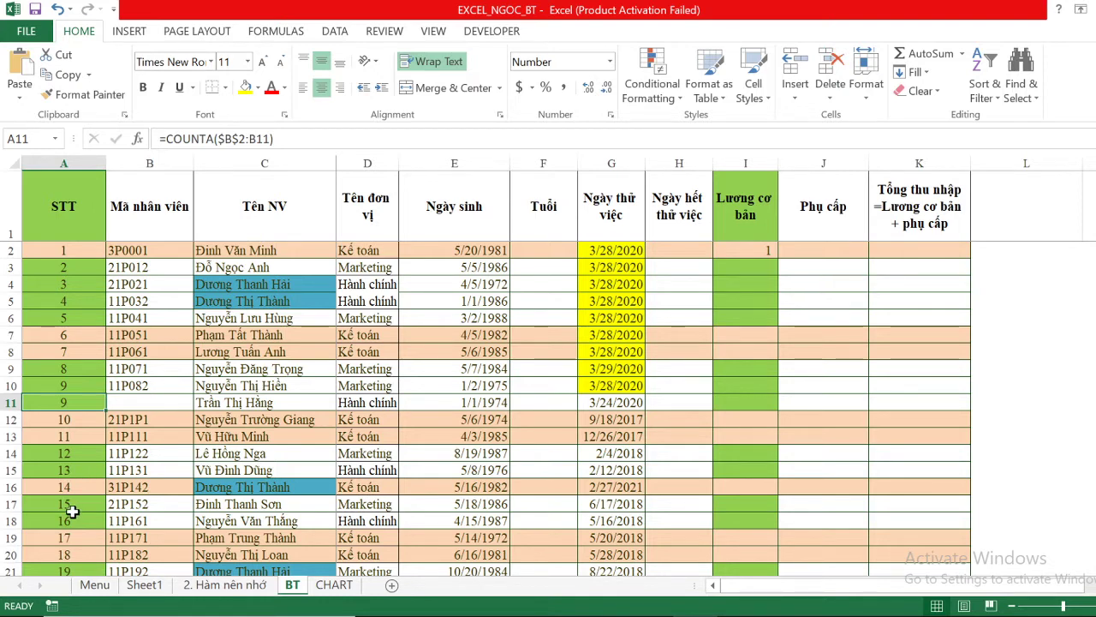
{"action": "scroll", "coordinate": [74, 511], "scroll_direction": "down", "scroll_amount": 2}
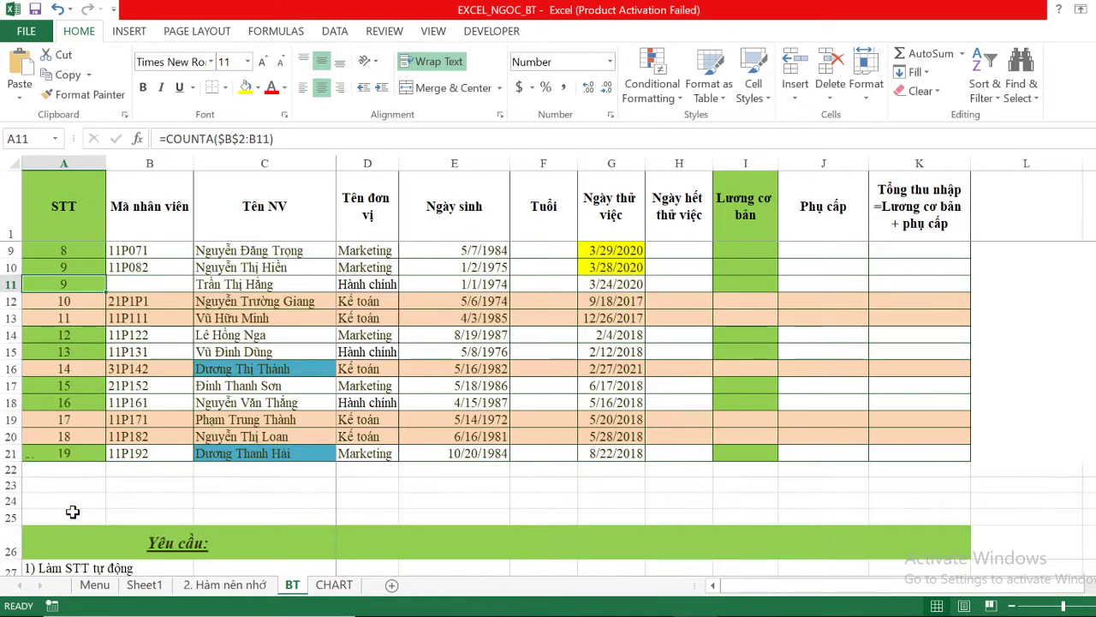
{"action": "left_click", "coordinate": [76, 454]}
{"action": "key", "text": "ctrl+z"}
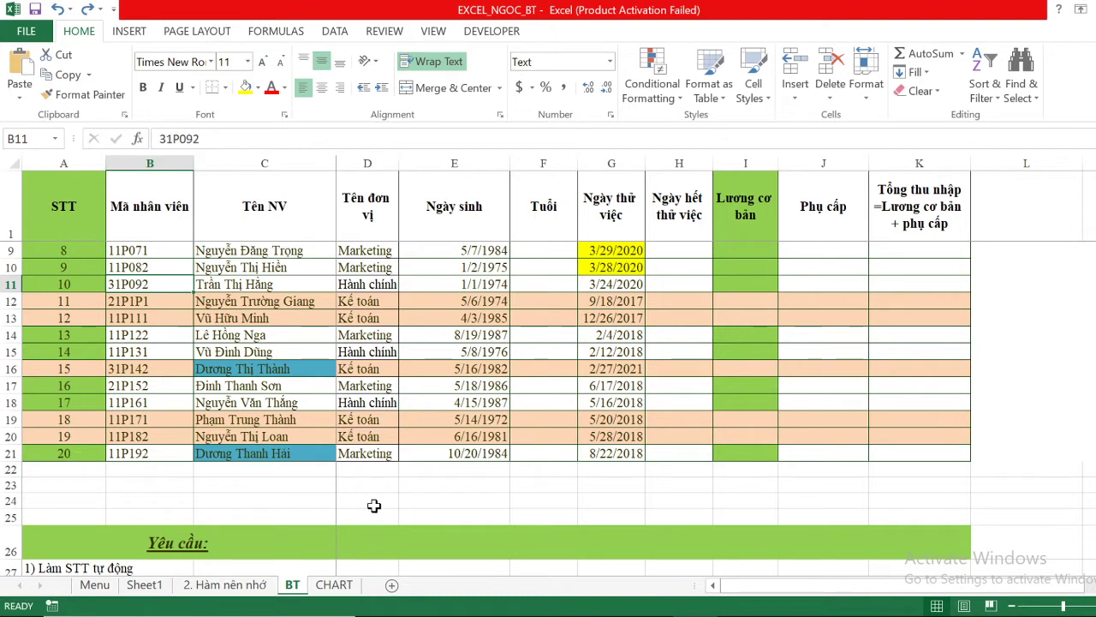
{"action": "left_click", "coordinate": [94, 584]}
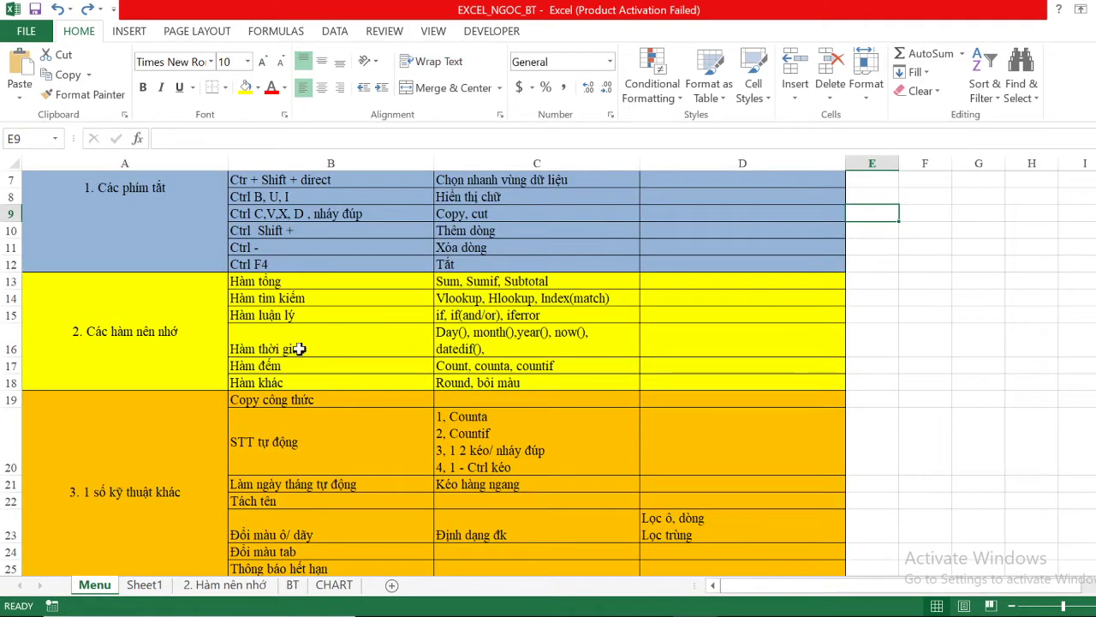
Select the 'Làm ngày tháng tự động' topic on Menu, then switch to Sheet1.
{"action": "left_click", "coordinate": [334, 483]}
{"action": "scroll", "coordinate": [334, 483], "scroll_direction": "down", "scroll_amount": 1}
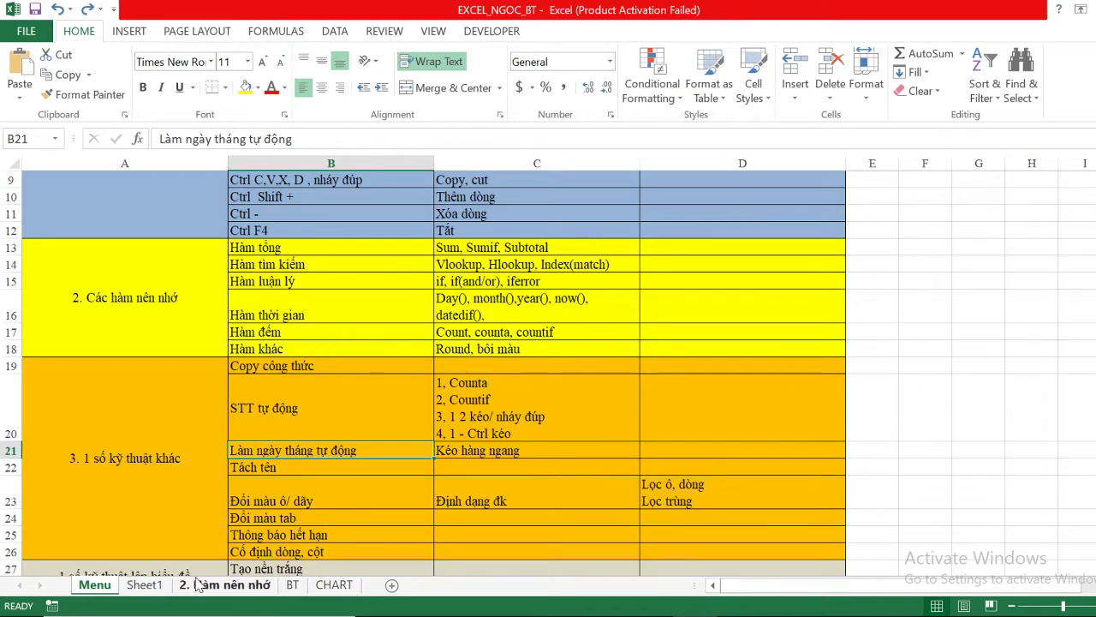
{"action": "left_click", "coordinate": [155, 590]}
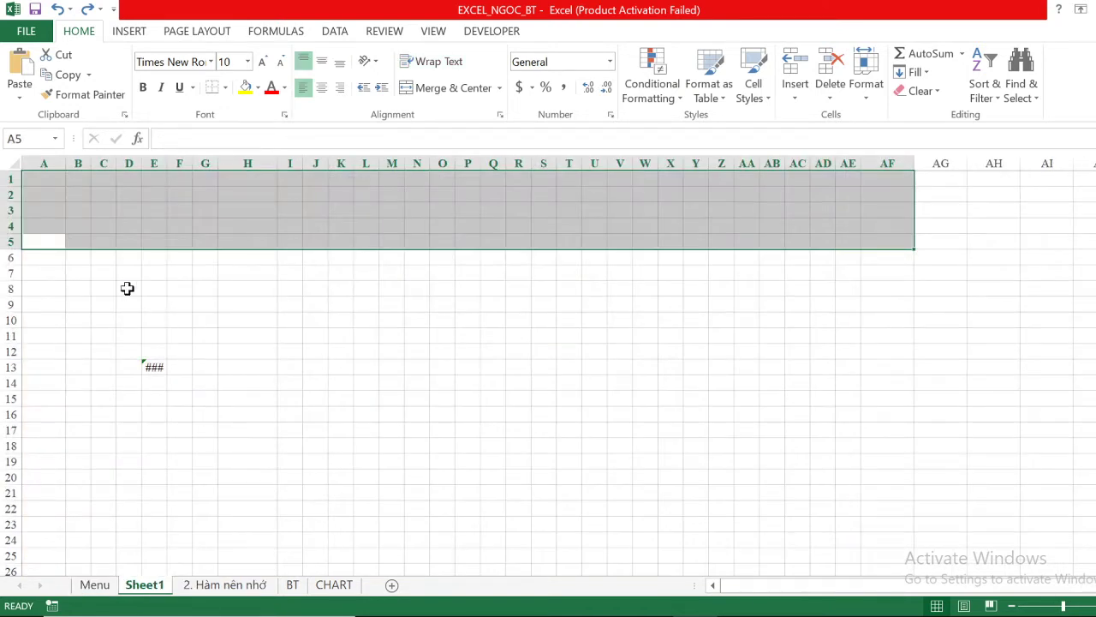
Type the labels Tháng in F1 and Năm in H1.
{"action": "left_click", "coordinate": [77, 244]}
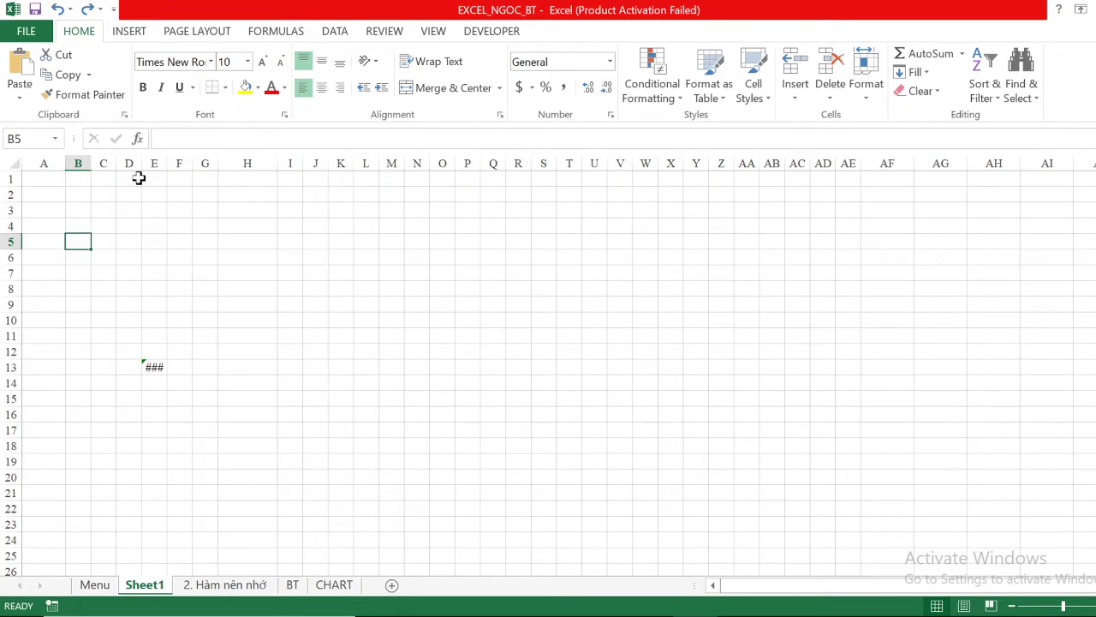
{"action": "left_click", "coordinate": [296, 179]}
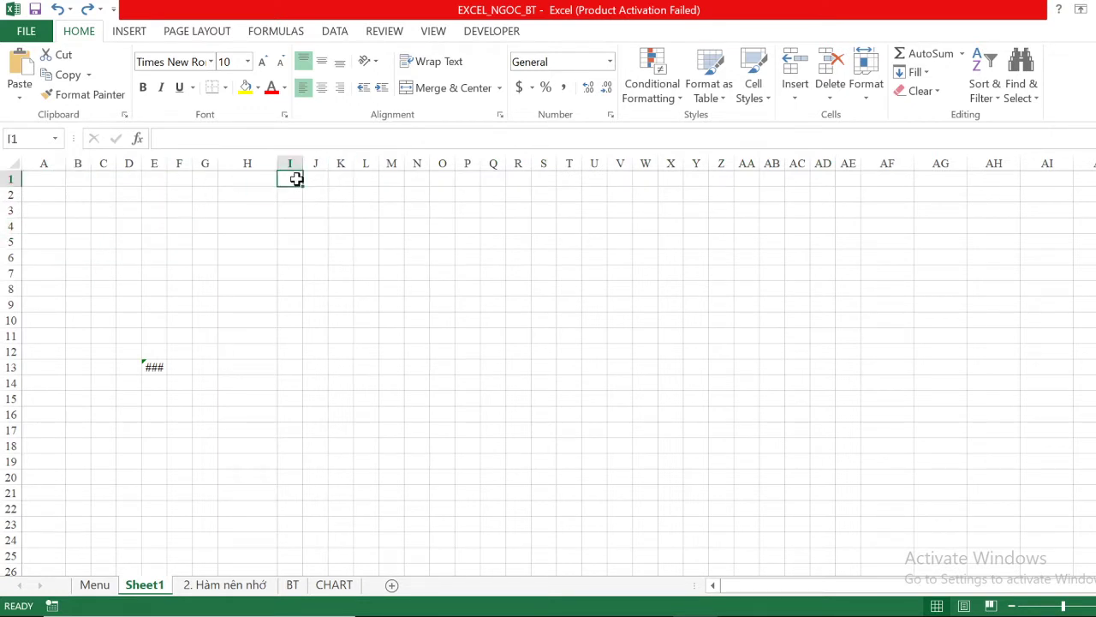
{"action": "left_click", "coordinate": [177, 179]}
{"action": "type", "text": "Tha"}
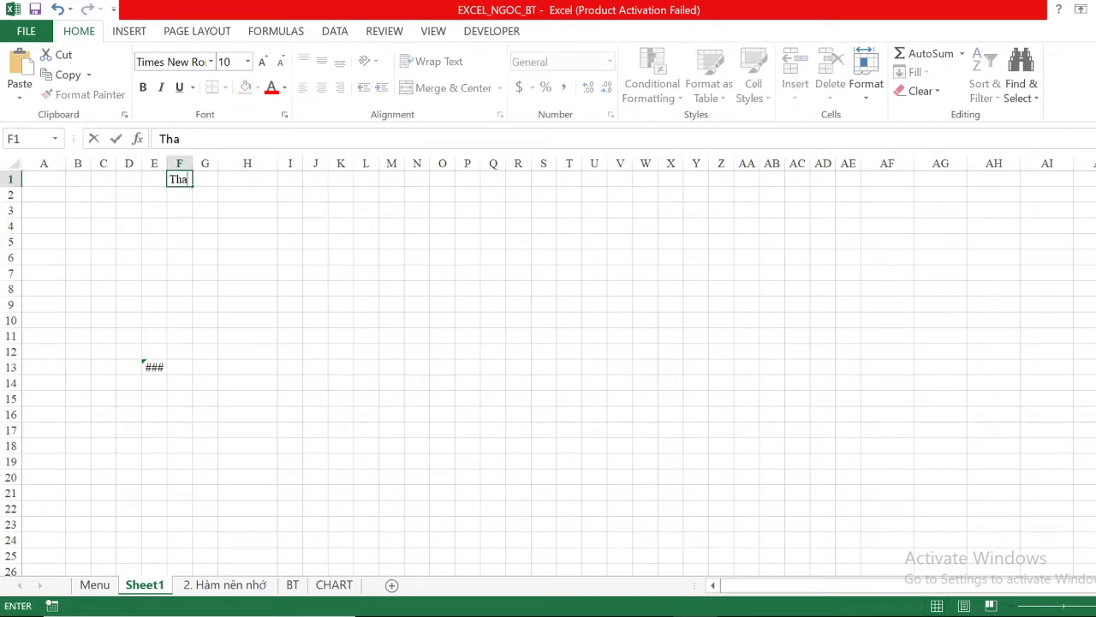
{"action": "key", "text": "BackSpace"}
{"action": "key", "text": "BackSpace"}
{"action": "type", "text": "n"}
{"action": "type", "text": "g"}
{"action": "key", "text": "Tab"}
{"action": "key", "text": "Tab"}
{"action": "type", "text": "B"}
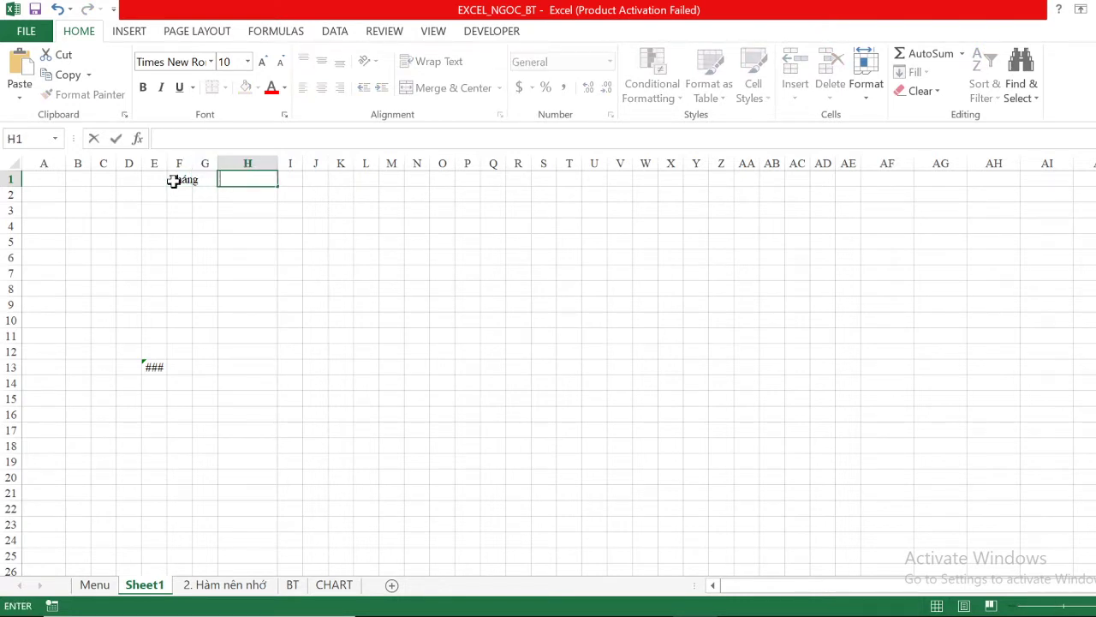
{"action": "type", "text": "Năm"}
Shade G1 and I1 yellow, then select rows 4 to 6.
{"action": "left_click", "coordinate": [200, 182]}
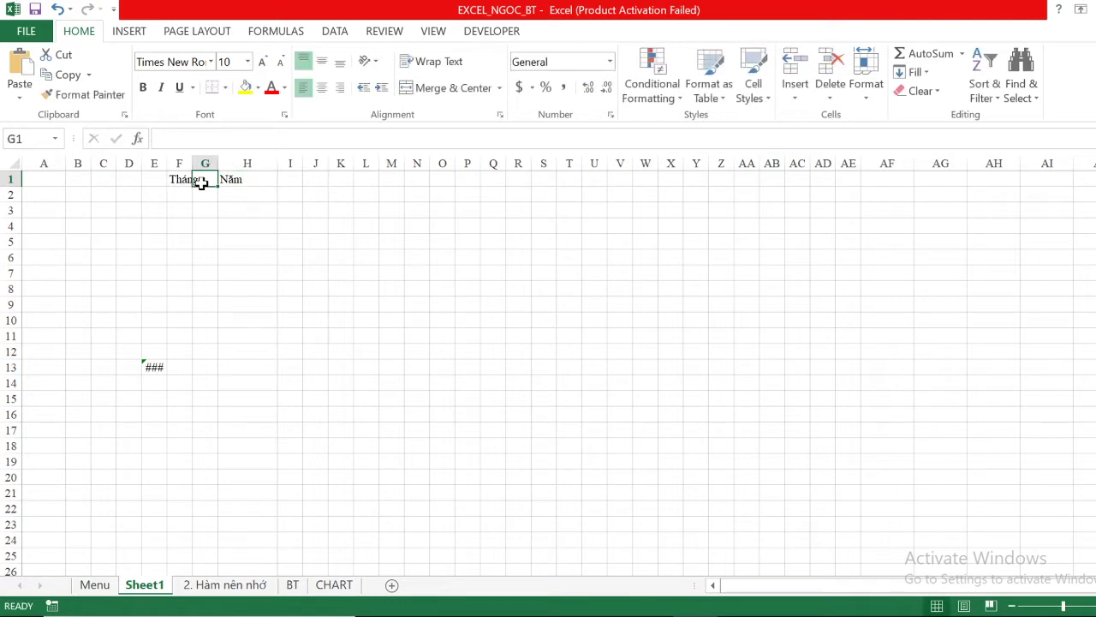
{"action": "left_click", "coordinate": [291, 180], "text": "ctrl"}
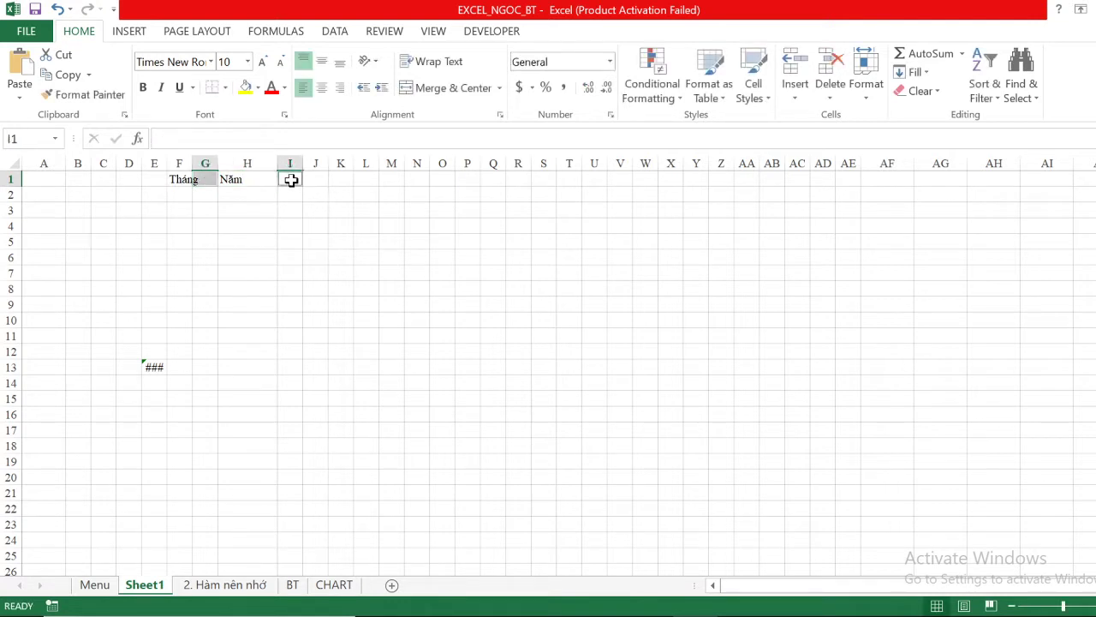
{"action": "left_click", "coordinate": [245, 87]}
{"action": "mouse_move", "coordinate": [39, 224]}
{"action": "left_mouse_down"}
{"action": "mouse_move", "coordinate": [630, 200]}
{"action": "mouse_move", "coordinate": [882, 256]}
{"action": "left_mouse_up"}
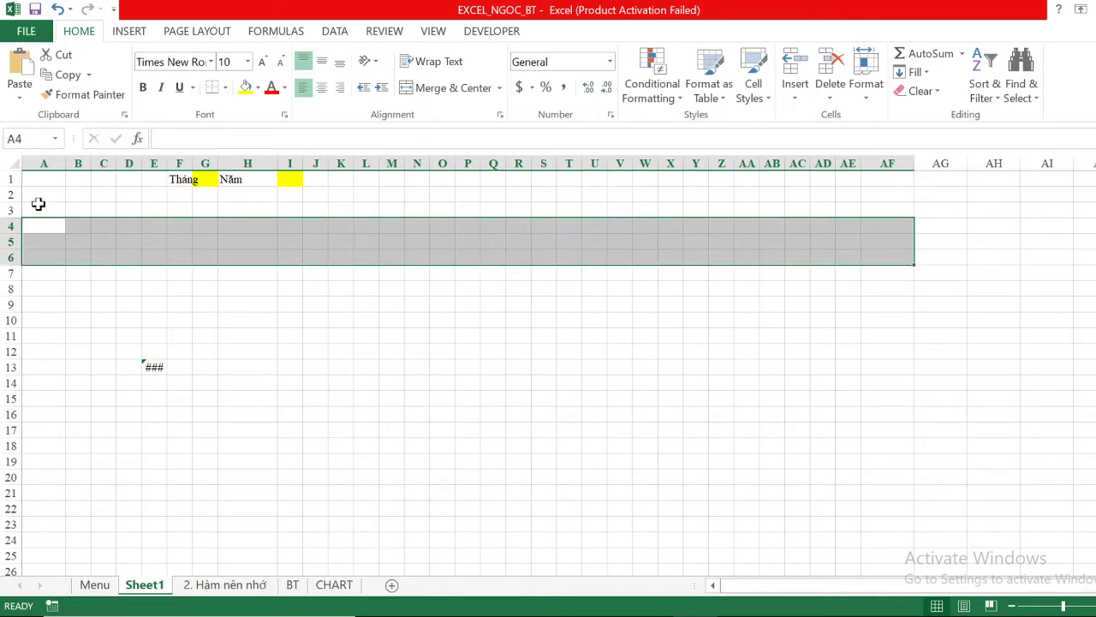
Start row 4 with day numbers and put the formula =A4+1 in B4.
{"action": "left_click", "coordinate": [35, 226]}
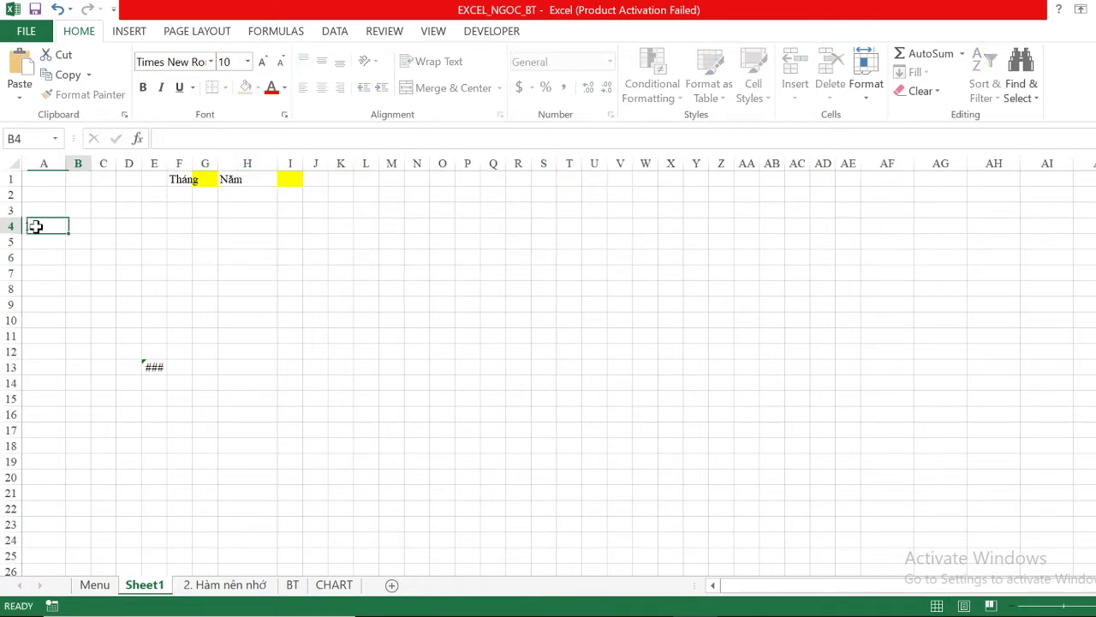
{"action": "key", "text": "Tab"}
{"action": "type", "text": "2"}
{"action": "key", "text": "Tab"}
{"action": "type", "text": "3"}
{"action": "key", "text": "Tab"}
{"action": "type", "text": "4"}
{"action": "key", "text": "Tab"}
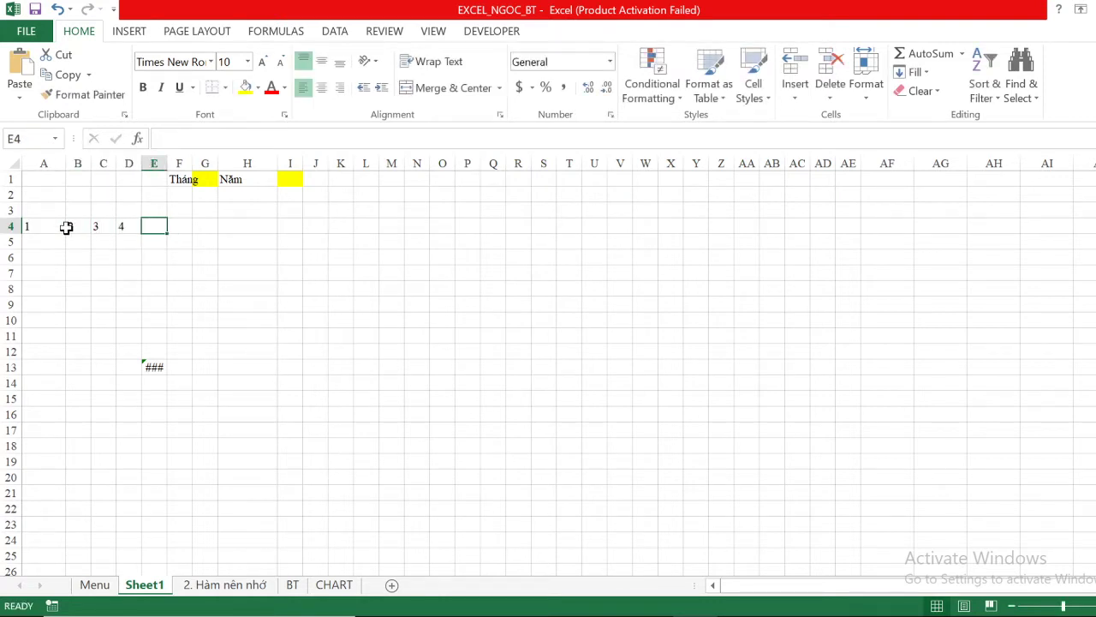
{"action": "left_click", "coordinate": [77, 226]}
{"action": "type", "text": "="}
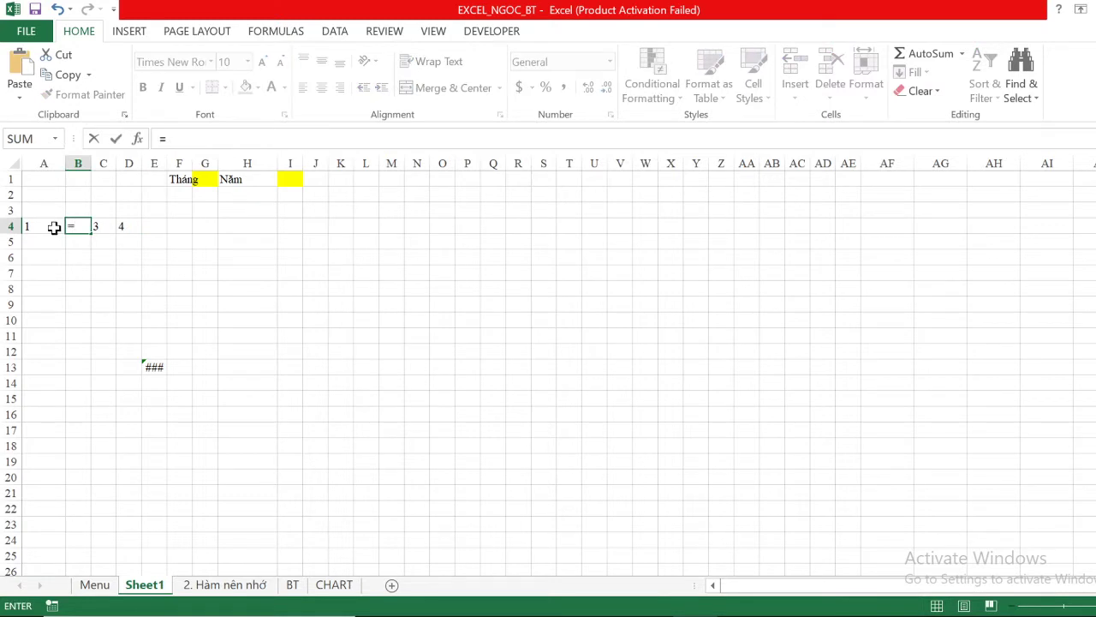
{"action": "left_click", "coordinate": [54, 227]}
{"action": "type", "text": "+1"}
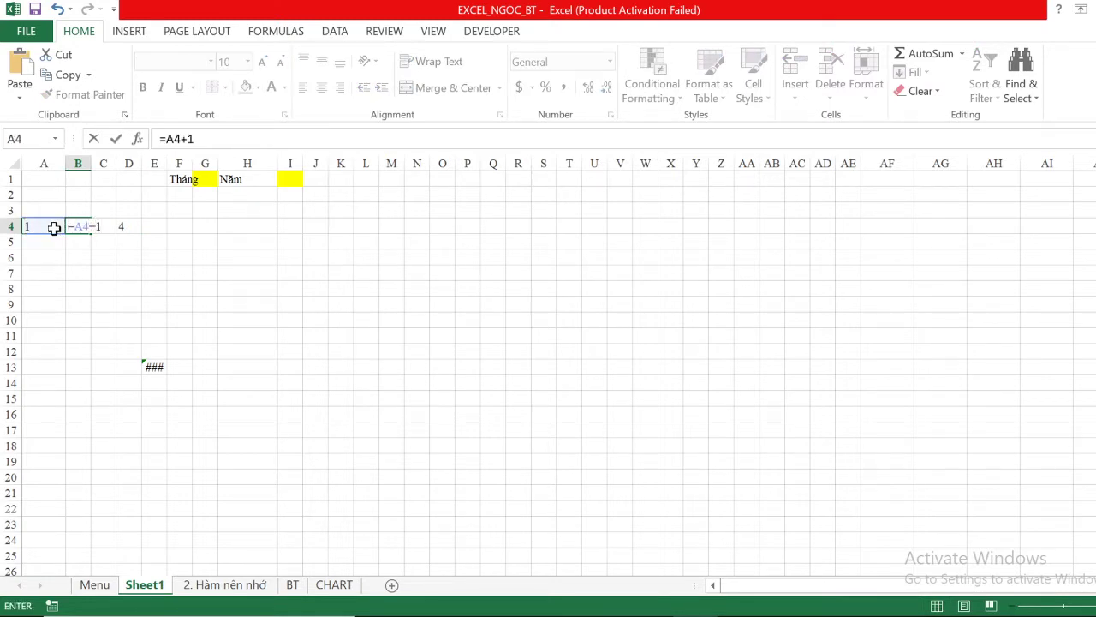
{"action": "key", "text": "Return"}
Copy the B4 formula into the following cells up to F4.
{"action": "left_click", "coordinate": [82, 226]}
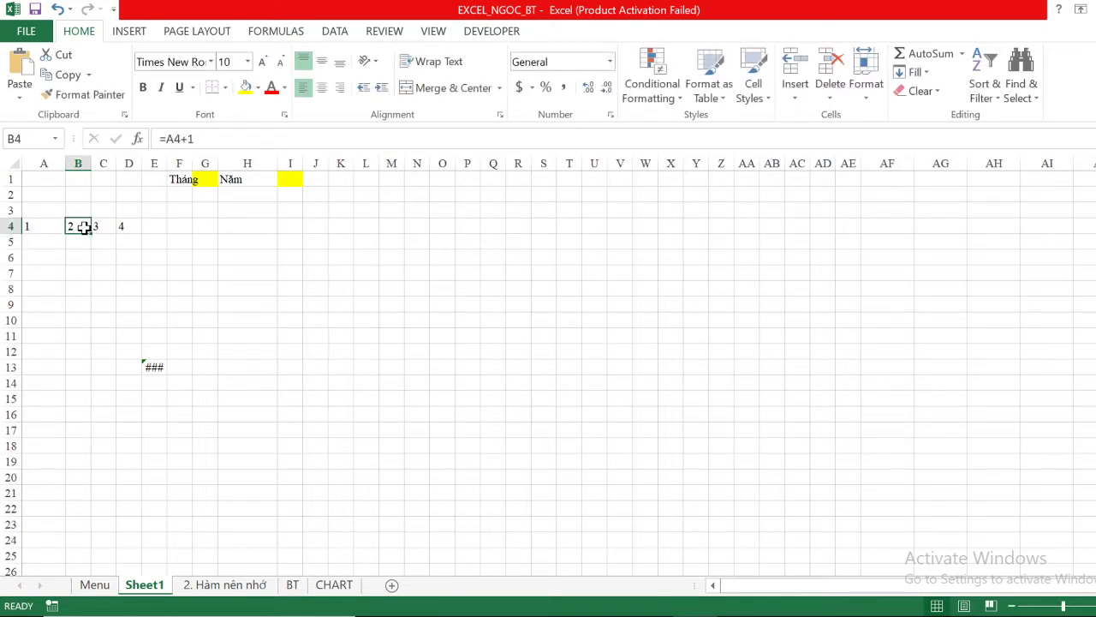
{"action": "key", "text": "ctrl+c"}
{"action": "key", "text": "Right"}
{"action": "key", "text": "Right"}
{"action": "key", "text": "Right"}
{"action": "key", "text": "ctrl+v"}
{"action": "key", "text": "Right"}
{"action": "key", "text": "ctrl+v"}
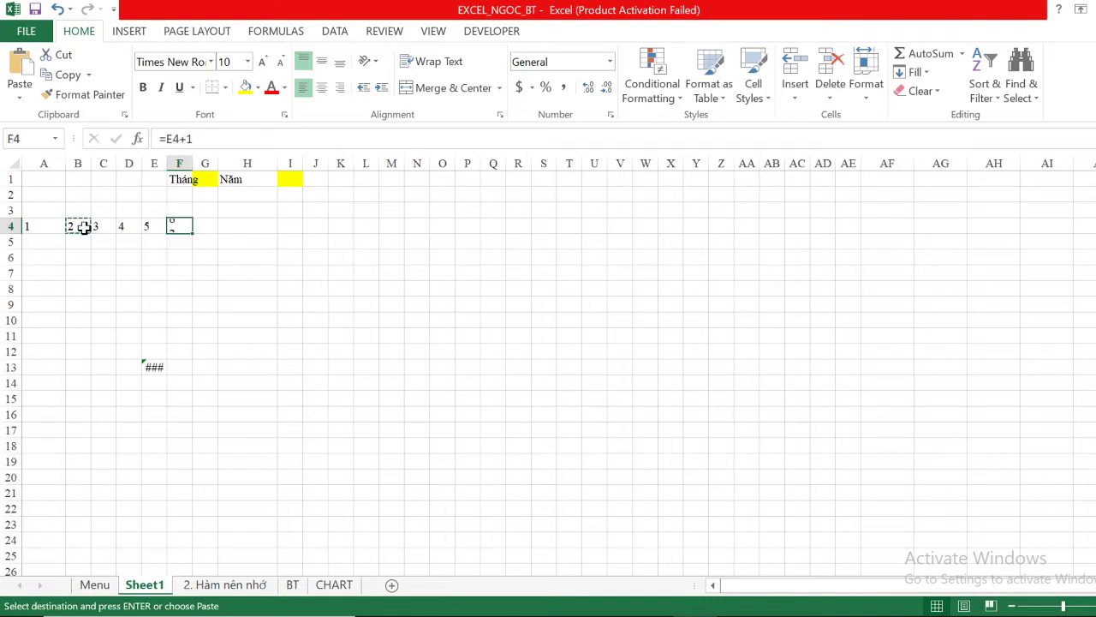
{"action": "key", "text": "ctrl+Right"}
{"action": "key", "text": "Home"}
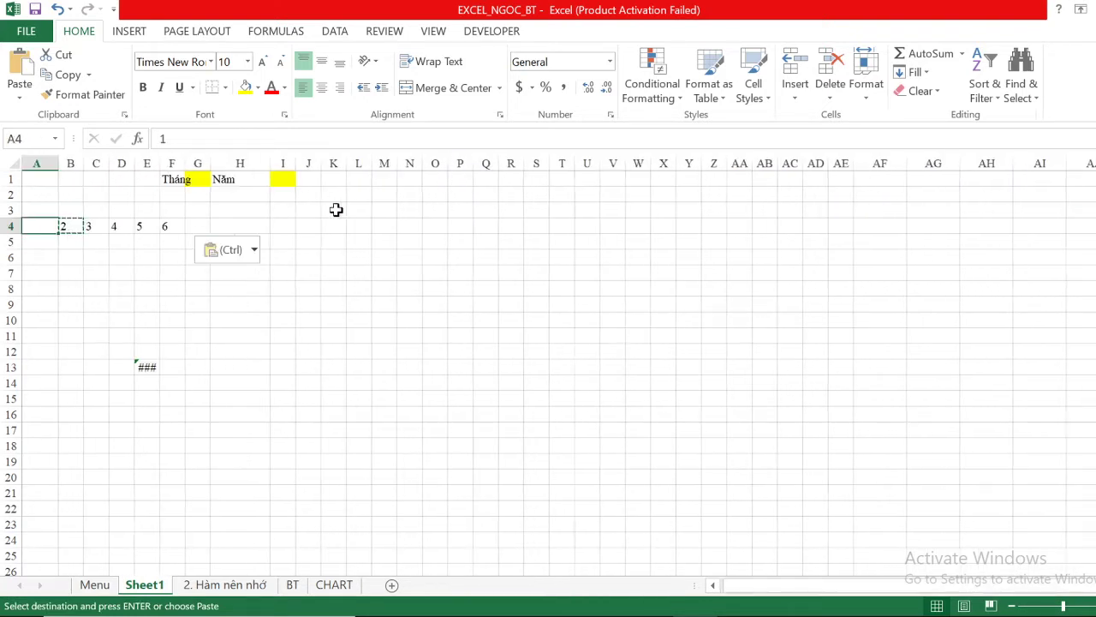
{"action": "left_click", "coordinate": [77, 224]}
{"action": "key", "text": "Escape"}
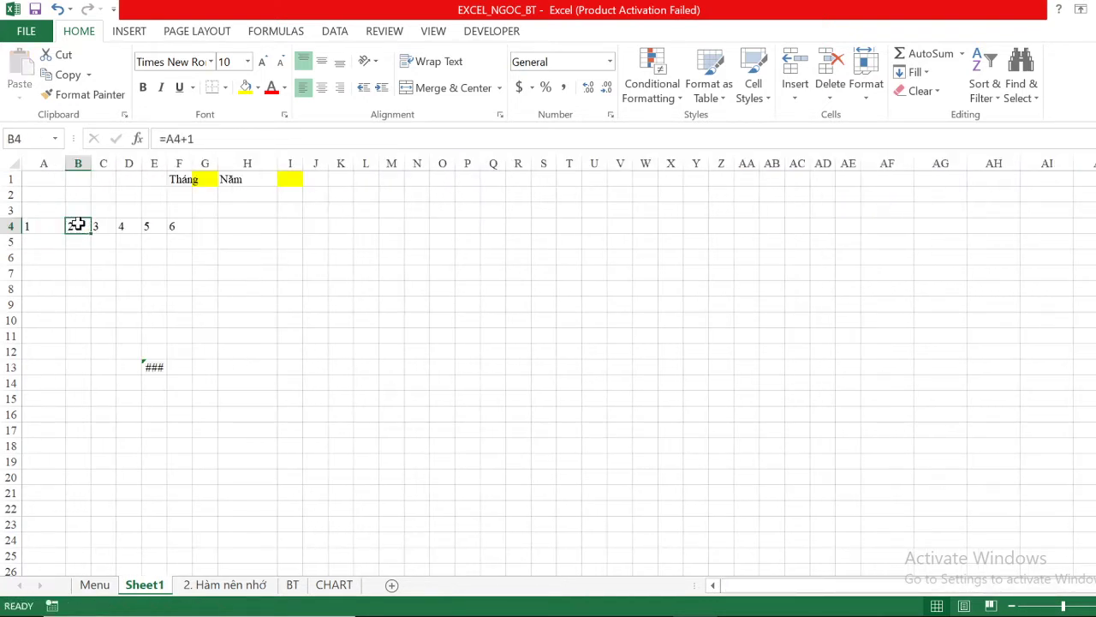
Paste B4:F4 into G4, L4, Q4, V4 and AA4 so row 4 runs 1–31.
{"action": "left_click_drag", "start_coordinate": [78, 225], "coordinate": [182, 225]}
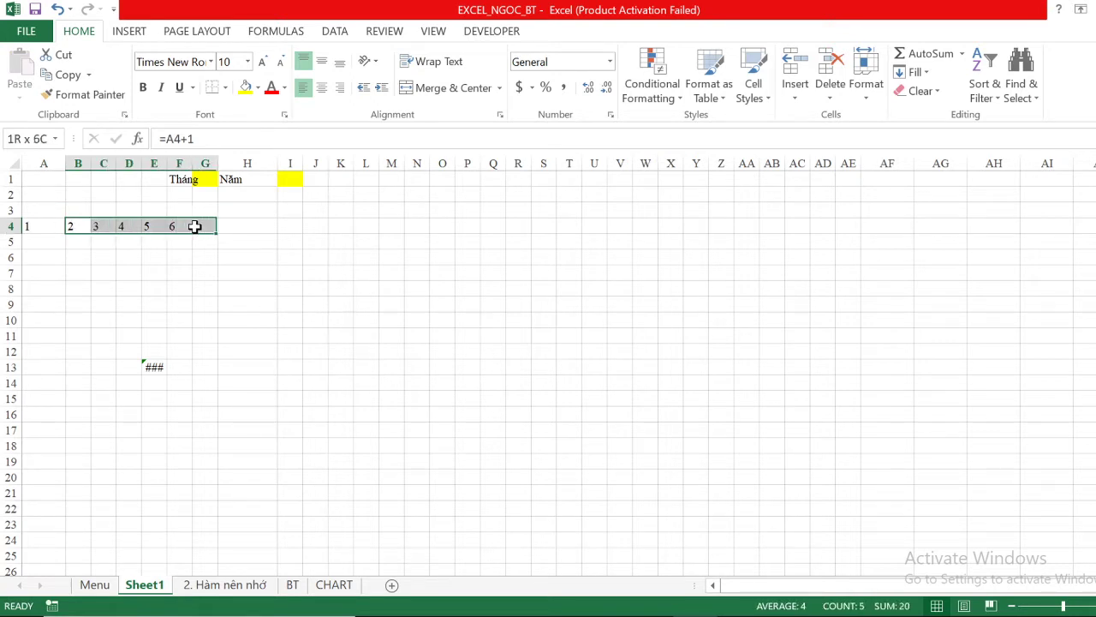
{"action": "key", "text": "ctrl+c"}
{"action": "key", "text": "Right"}
{"action": "key", "text": "Right"}
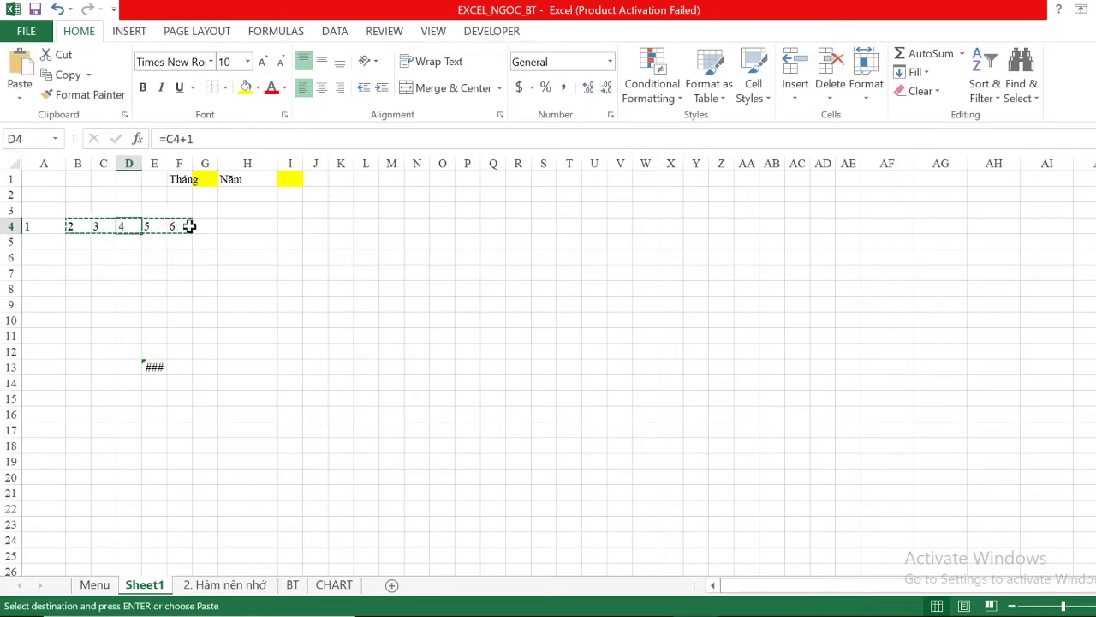
{"action": "left_click", "coordinate": [207, 221]}
{"action": "key", "text": "ctrl+v"}
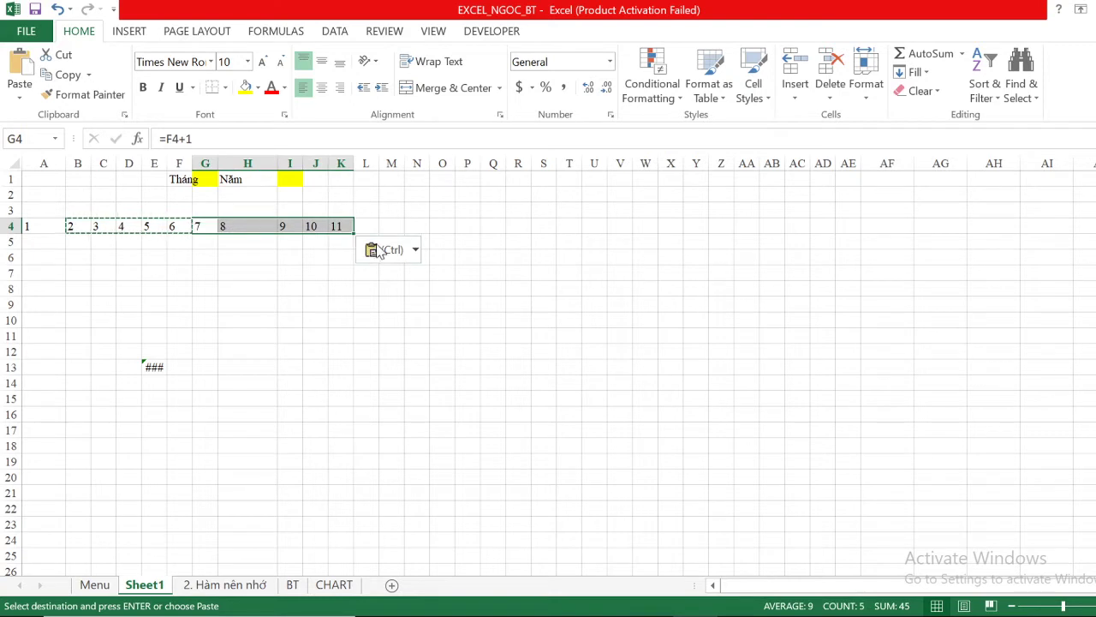
{"action": "left_click", "coordinate": [366, 225]}
{"action": "key", "text": "ctrl+v"}
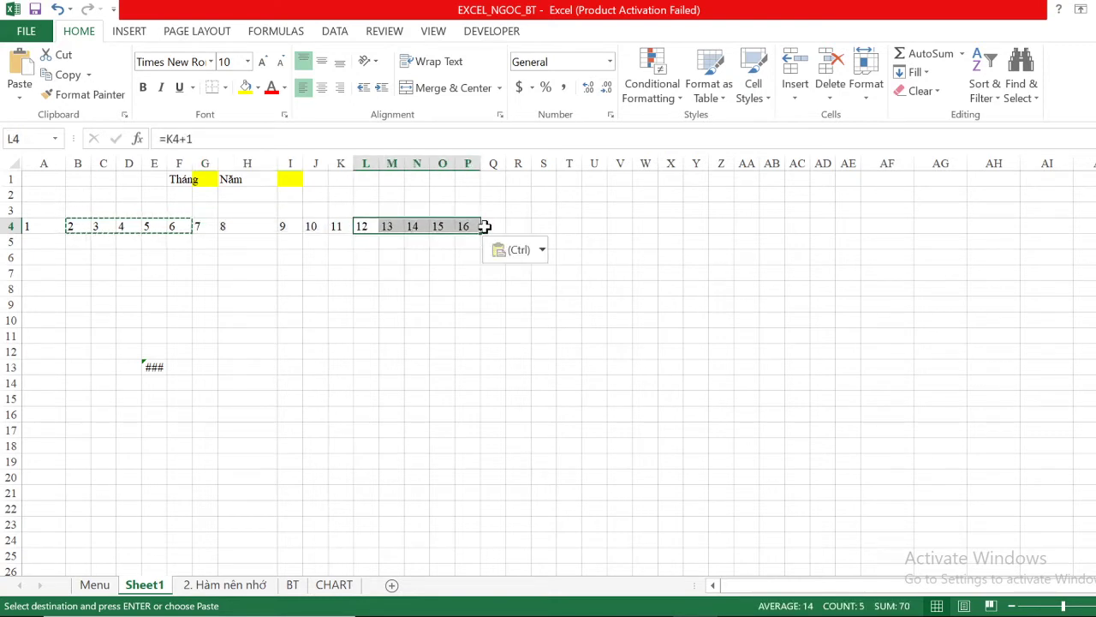
{"action": "left_click", "coordinate": [485, 226]}
{"action": "key", "text": "ctrl+v"}
{"action": "left_click", "coordinate": [614, 226]}
{"action": "key", "text": "ctrl+v"}
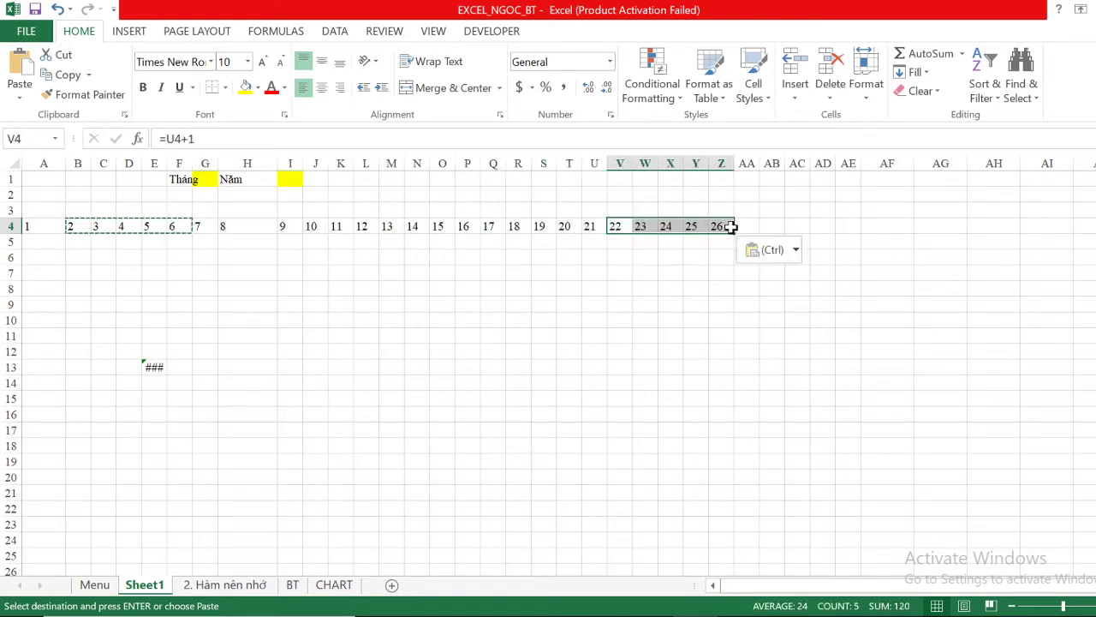
{"action": "left_click", "coordinate": [746, 225]}
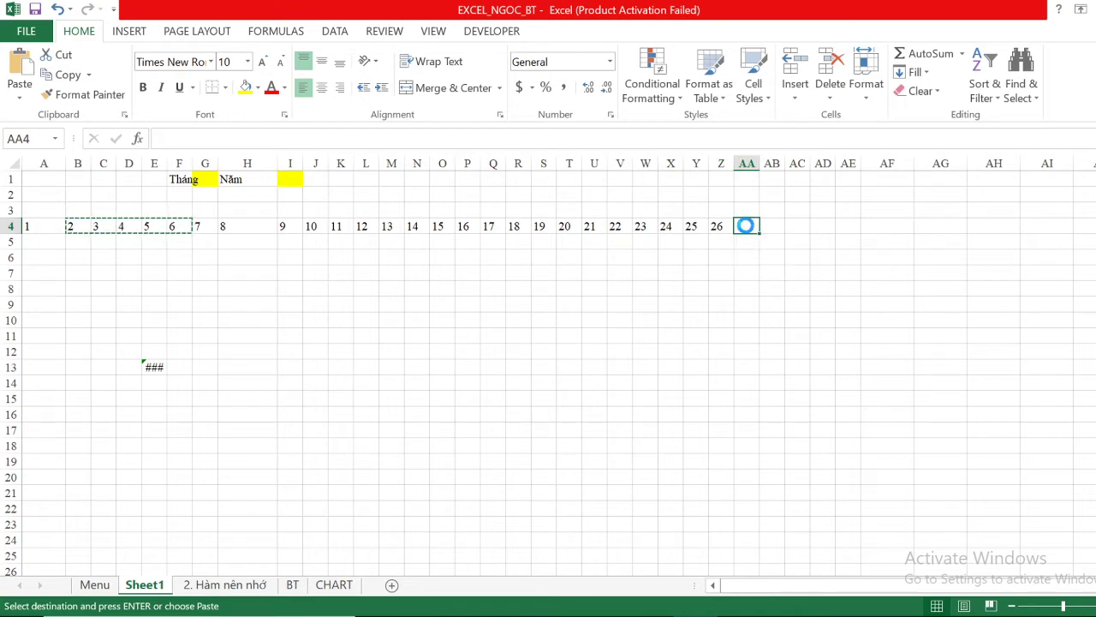
{"action": "key", "text": "ctrl+v"}
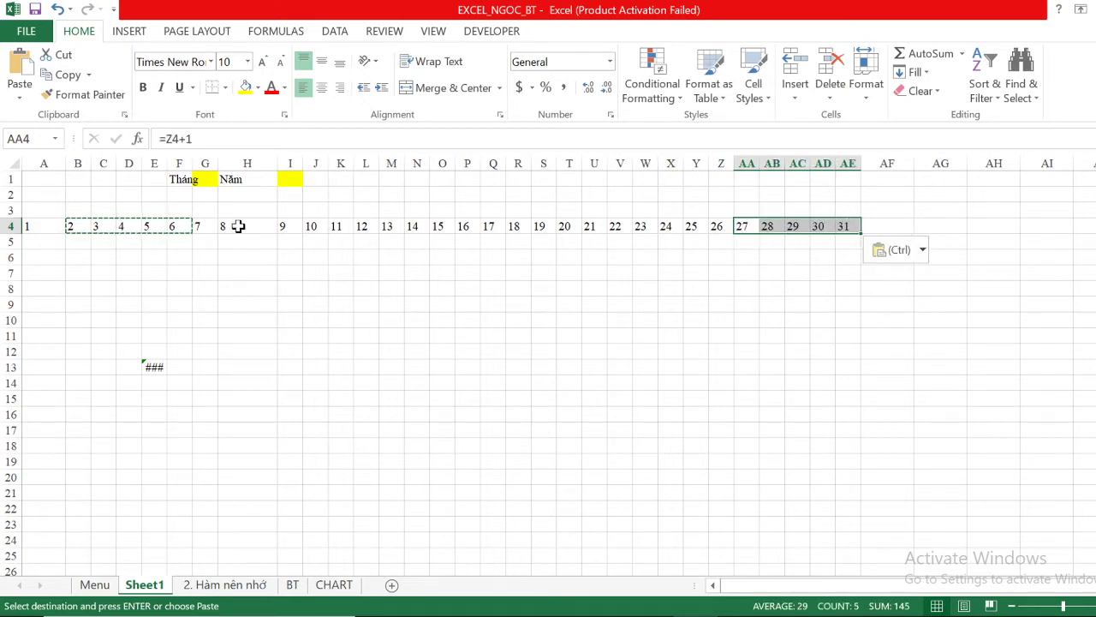
Enter month 3 in G1 and year 2020 in I1, widening column I.
{"action": "left_click", "coordinate": [207, 180]}
{"action": "key", "text": "Escape"}
{"action": "type", "text": "3"}
{"action": "key", "text": "Right"}
{"action": "key", "text": "Right"}
{"action": "key", "text": "Right"}
{"action": "key", "text": "Left"}
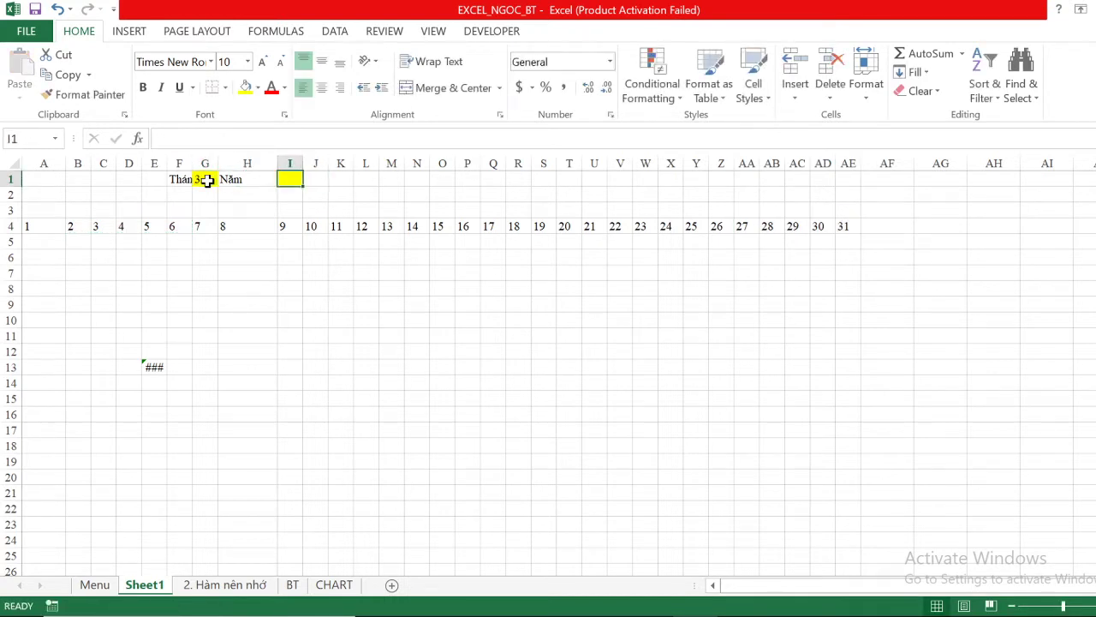
{"action": "type", "text": "2020"}
{"action": "key", "text": "Return"}
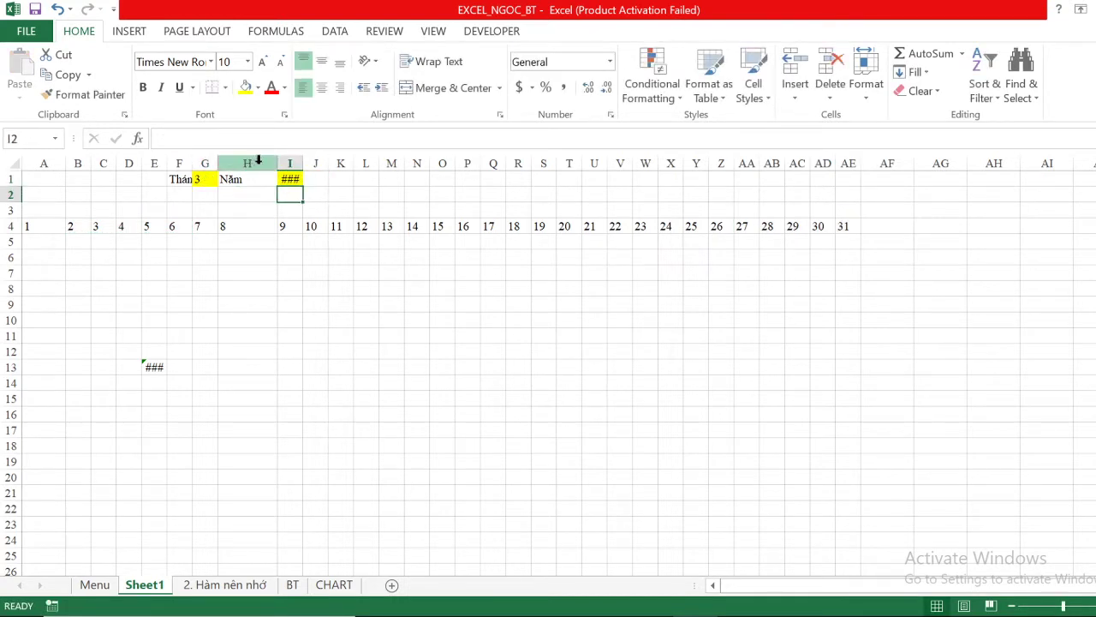
{"action": "mouse_move", "coordinate": [297, 163]}
{"action": "left_mouse_down"}
{"action": "mouse_move", "coordinate": [320, 162]}
{"action": "mouse_move", "coordinate": [248, 163]}
{"action": "left_mouse_up"}
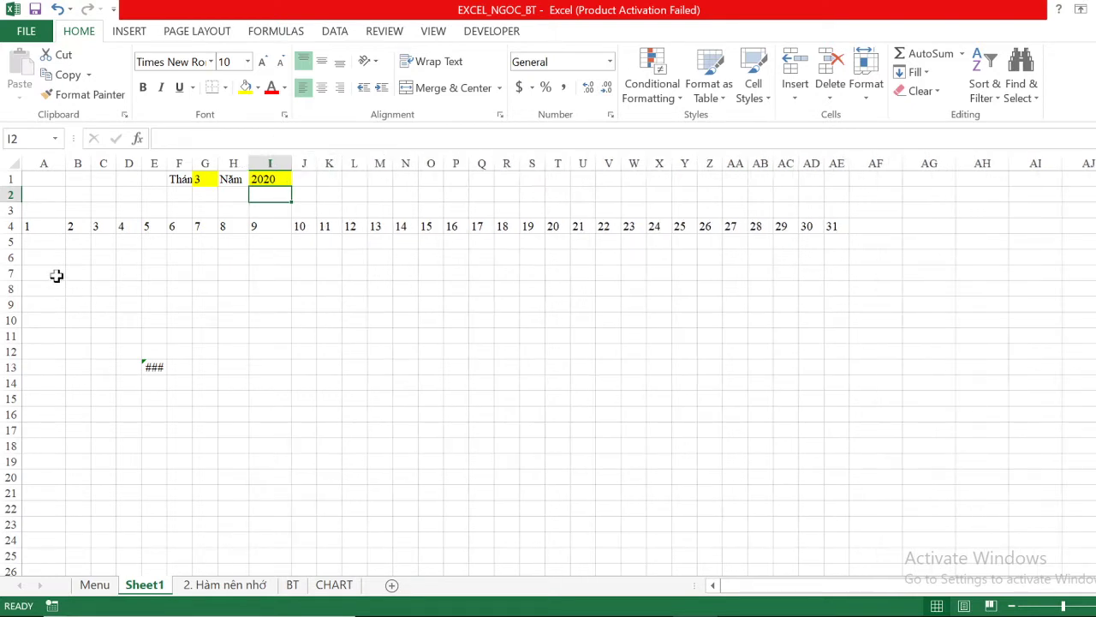
Delete the erroring formula in E13, then start and discard a WEEKDAY formula in A8.
{"action": "left_click", "coordinate": [150, 368]}
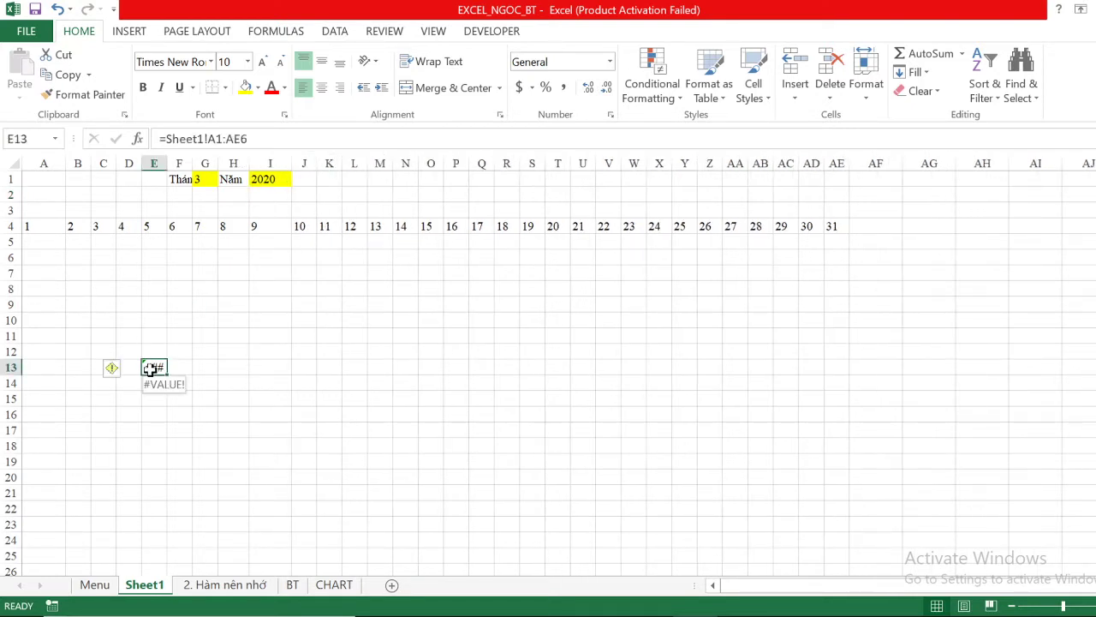
{"action": "key", "text": "Delete"}
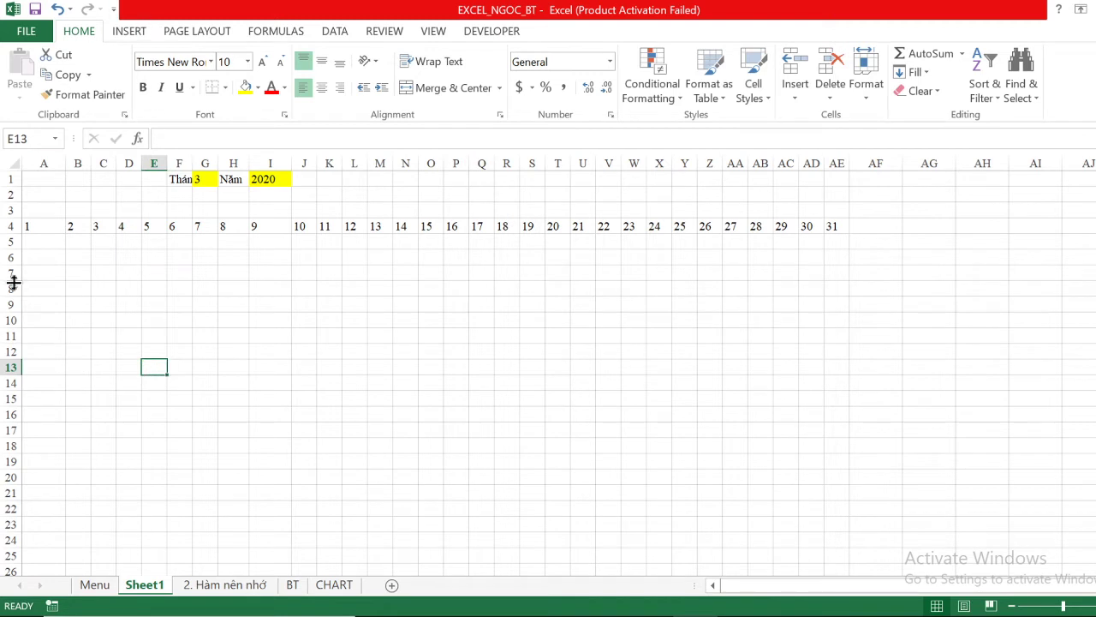
{"action": "left_click", "coordinate": [29, 240]}
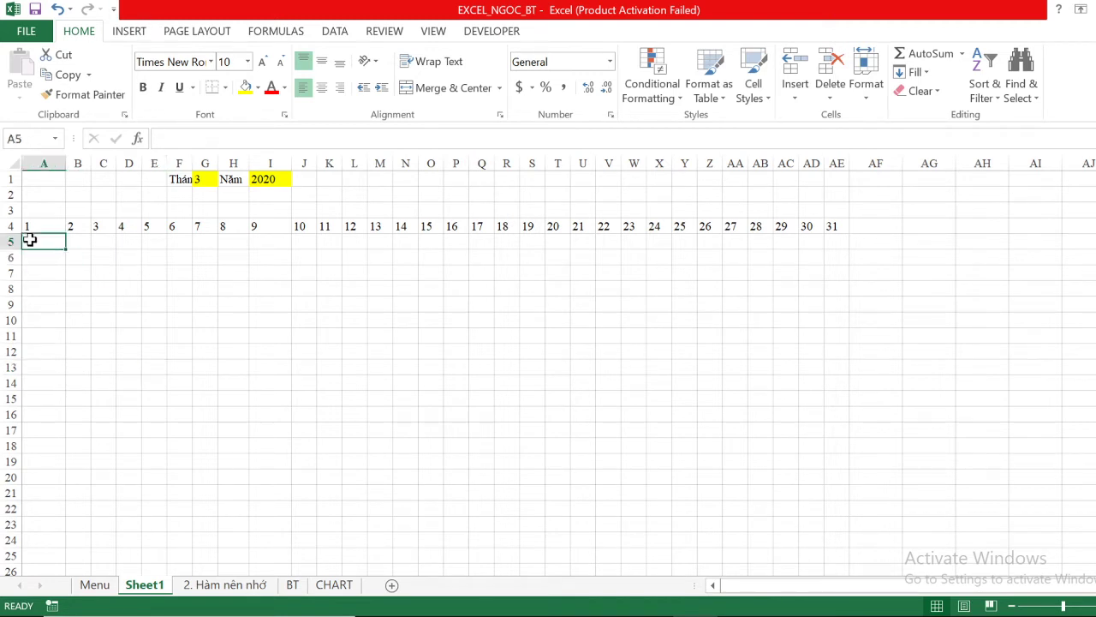
{"action": "left_click", "coordinate": [41, 296]}
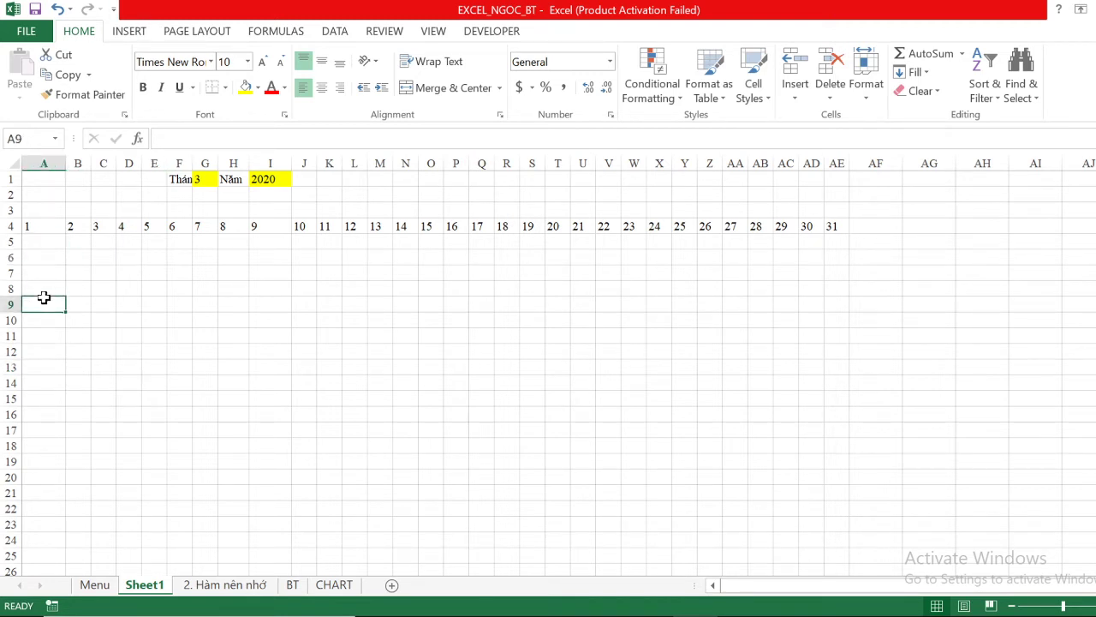
{"action": "left_click", "coordinate": [47, 283]}
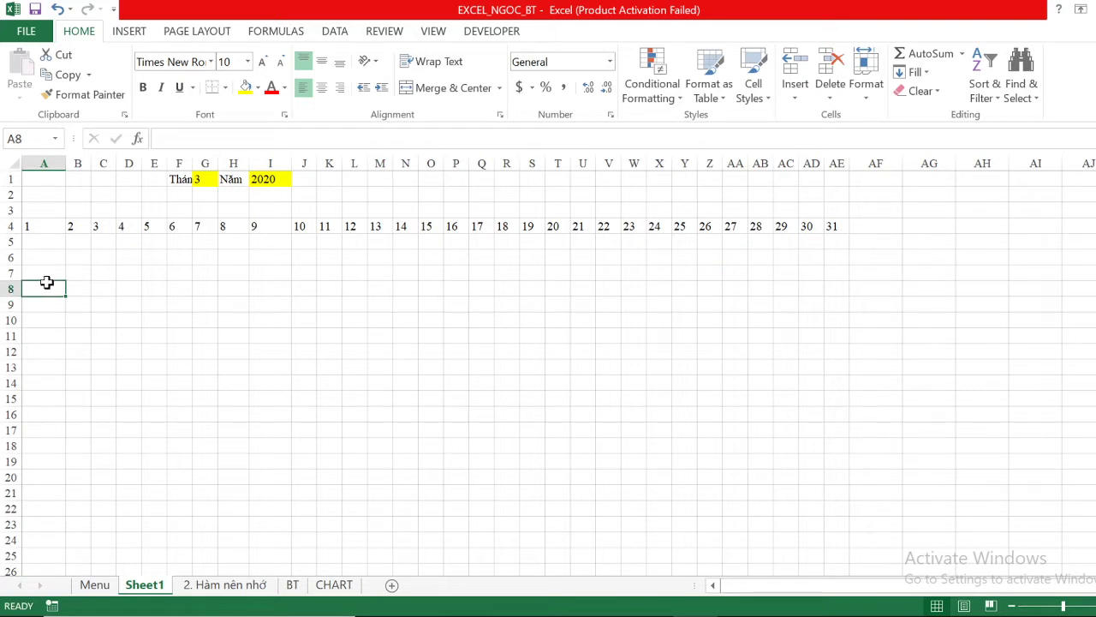
{"action": "type", "text": "="}
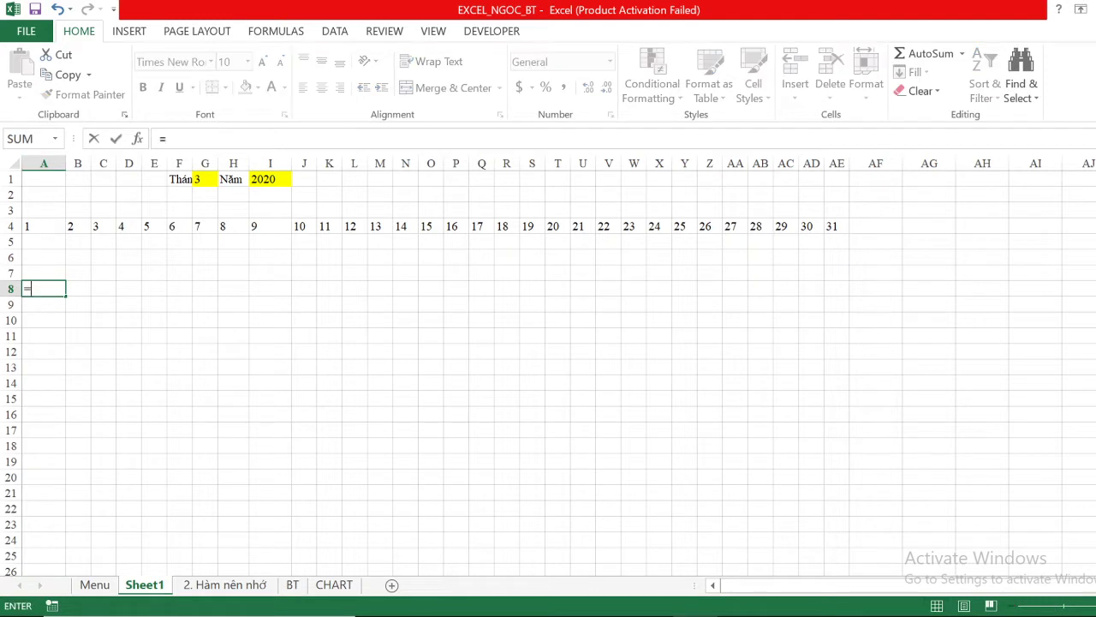
{"action": "type", "text": "we"}
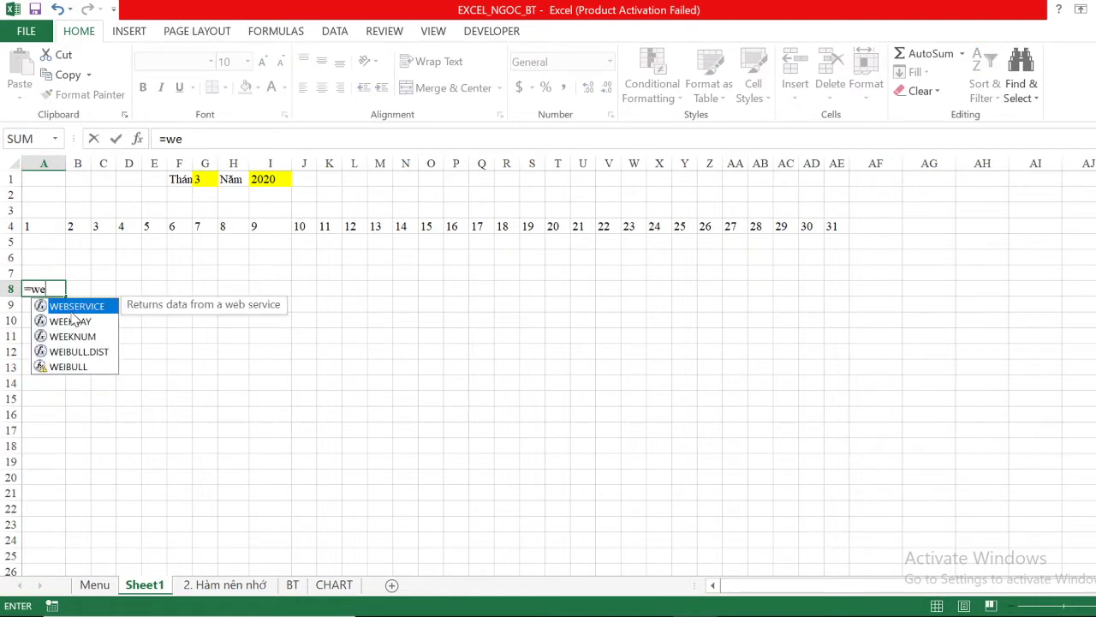
{"action": "double_click", "coordinate": [75, 320]}
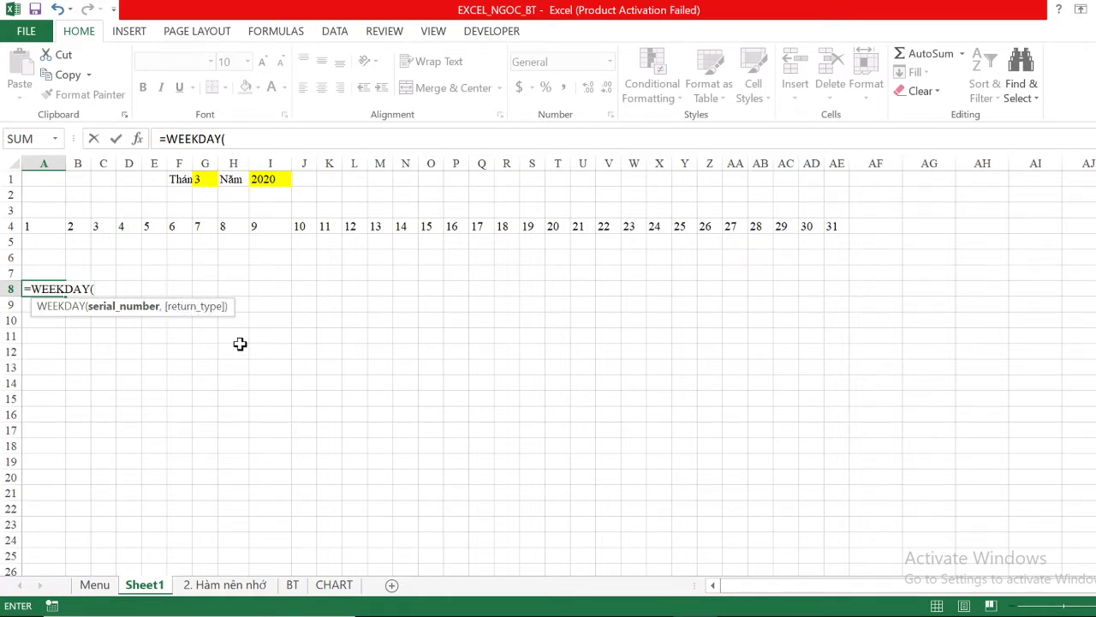
{"action": "key", "text": "BackSpace"}
{"action": "key", "text": "BackSpace"}
{"action": "key", "text": "BackSpace"}
{"action": "key", "text": "BackSpace"}
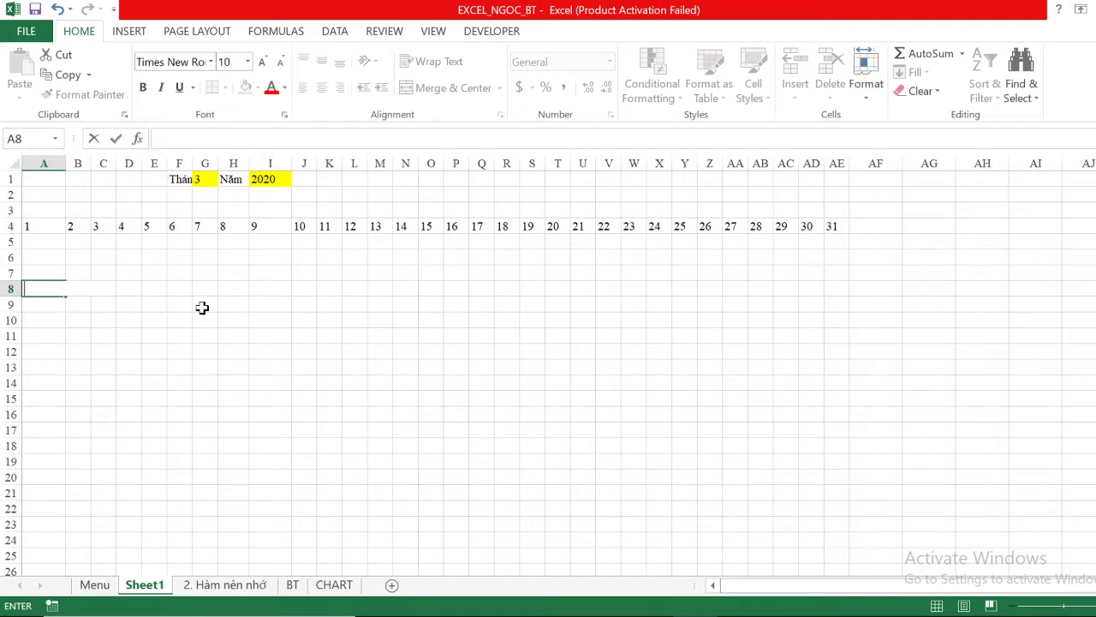
Enter the date 3/26/2020 in A7 and widen column A to show it.
{"action": "left_click", "coordinate": [37, 271]}
{"action": "type", "text": "3/"}
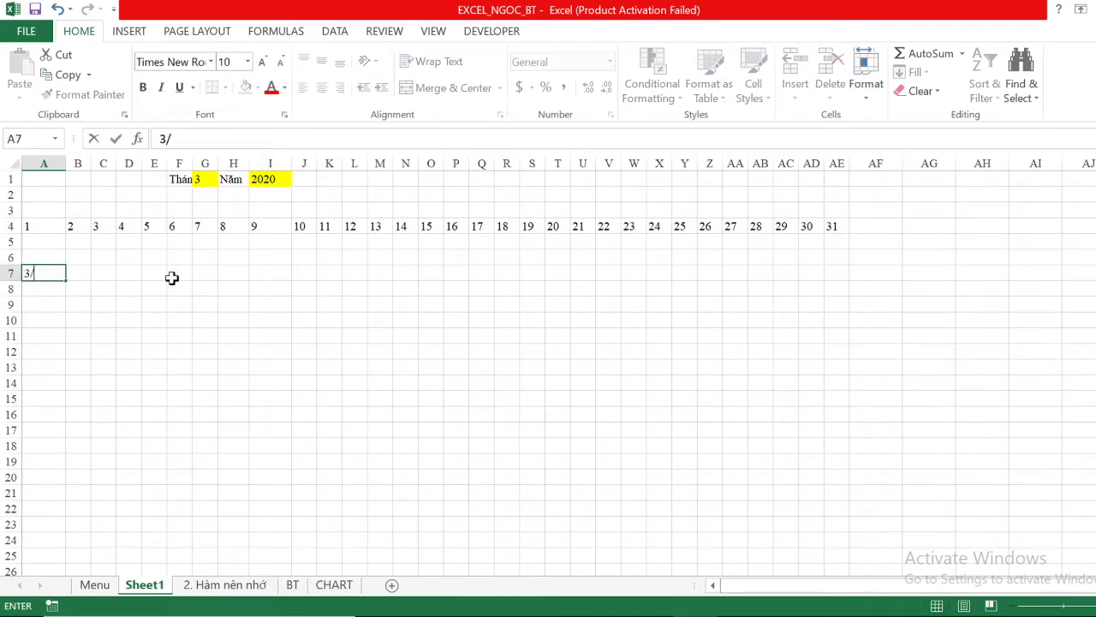
{"action": "type", "text": "26/2020"}
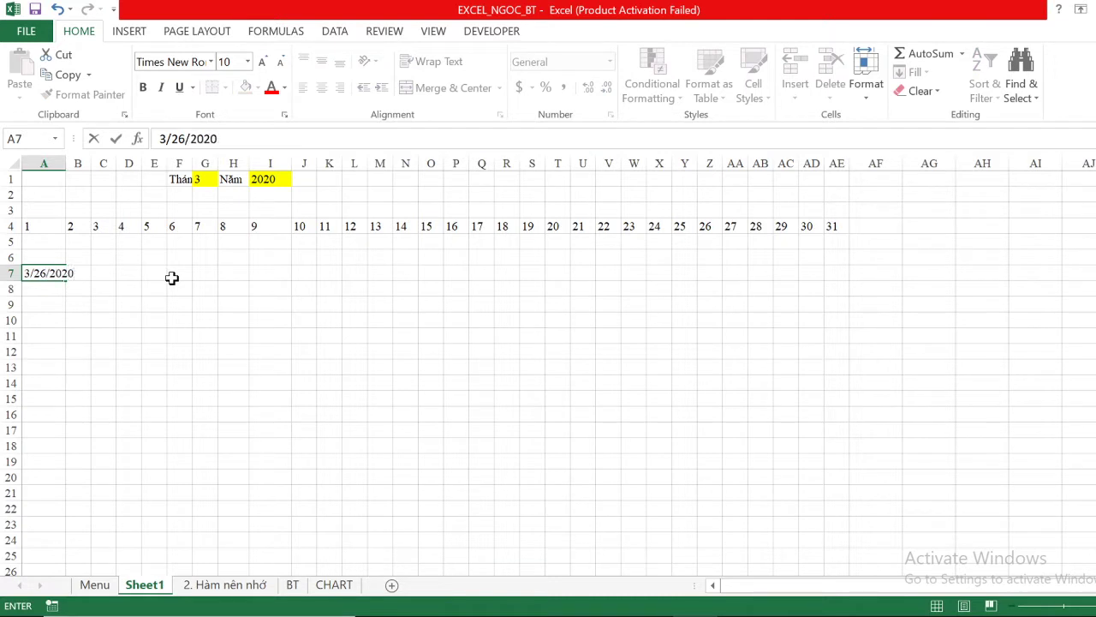
{"action": "key", "text": "Return"}
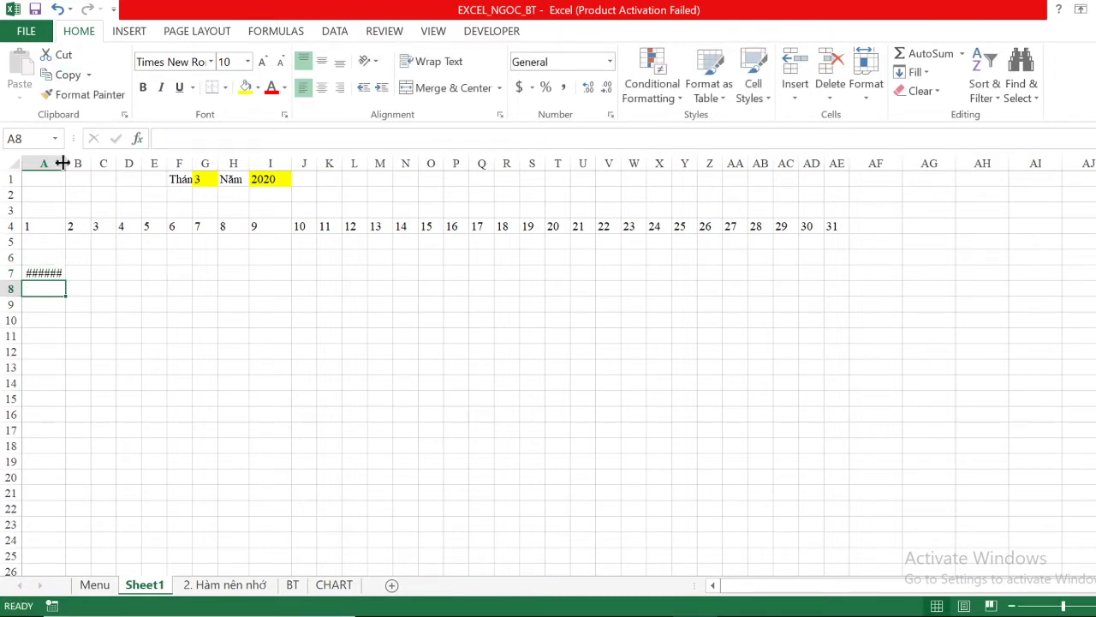
{"action": "left_click_drag", "start_coordinate": [66, 163], "coordinate": [81, 162]}
Begin =WEEKDAY(A7, in A8 using autocomplete.
{"action": "type", "text": "="}
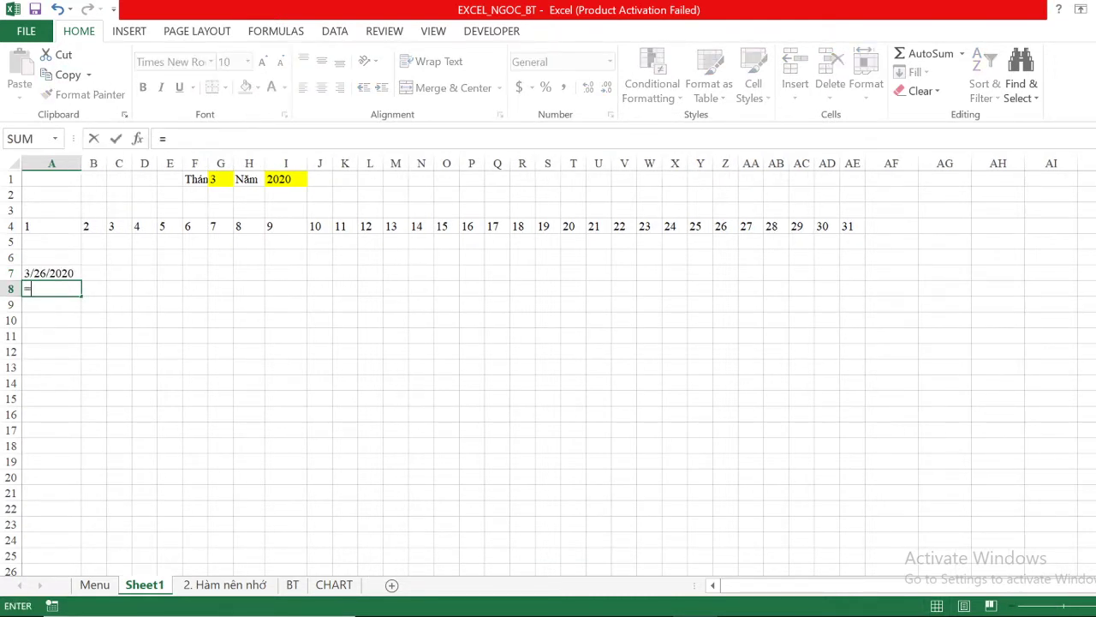
{"action": "type", "text": "we"}
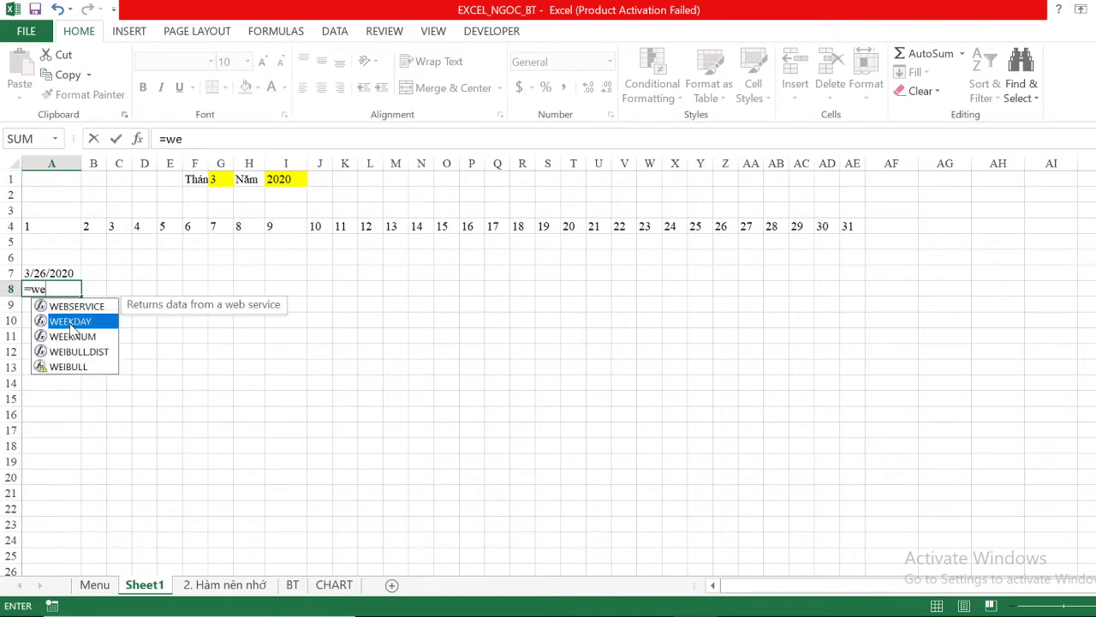
{"action": "double_click", "coordinate": [70, 322]}
{"action": "left_click", "coordinate": [56, 272]}
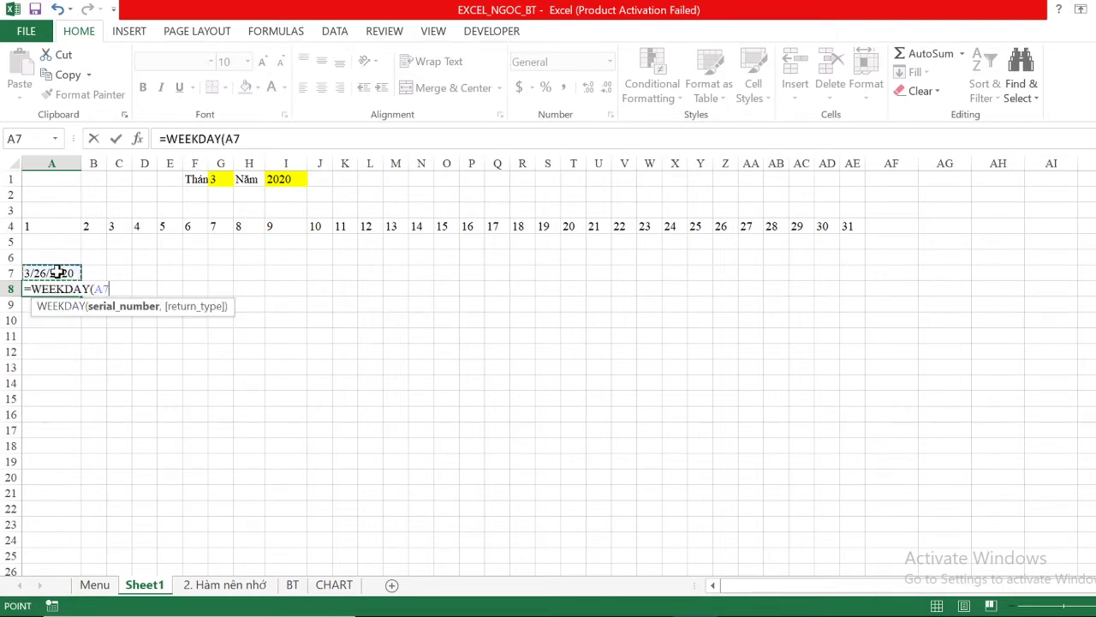
{"action": "type", "text": ","}
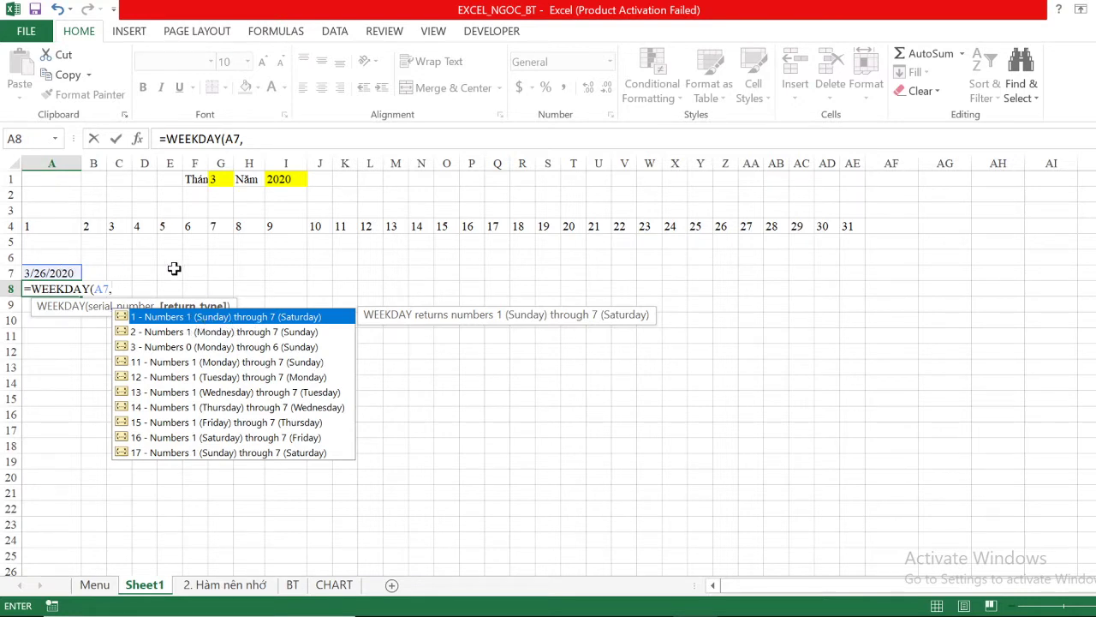
Finish A8's =WEEKDAY(A7,1) formula and check its result against the date in A7.
{"action": "type", "text": ")"}
{"action": "key", "text": "Return"}
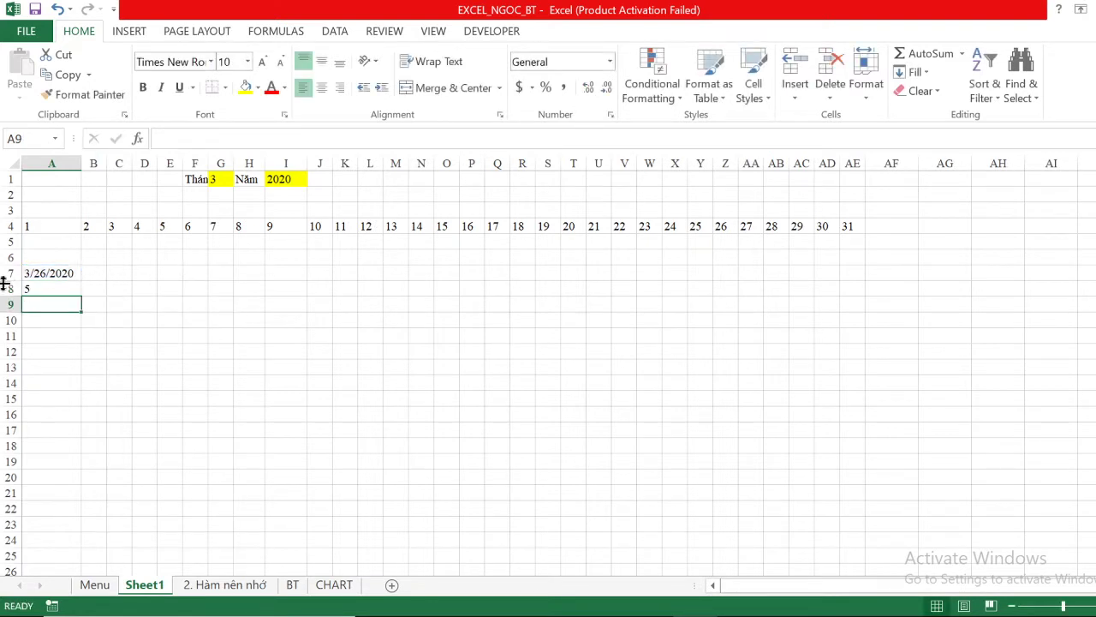
{"action": "left_click", "coordinate": [58, 288]}
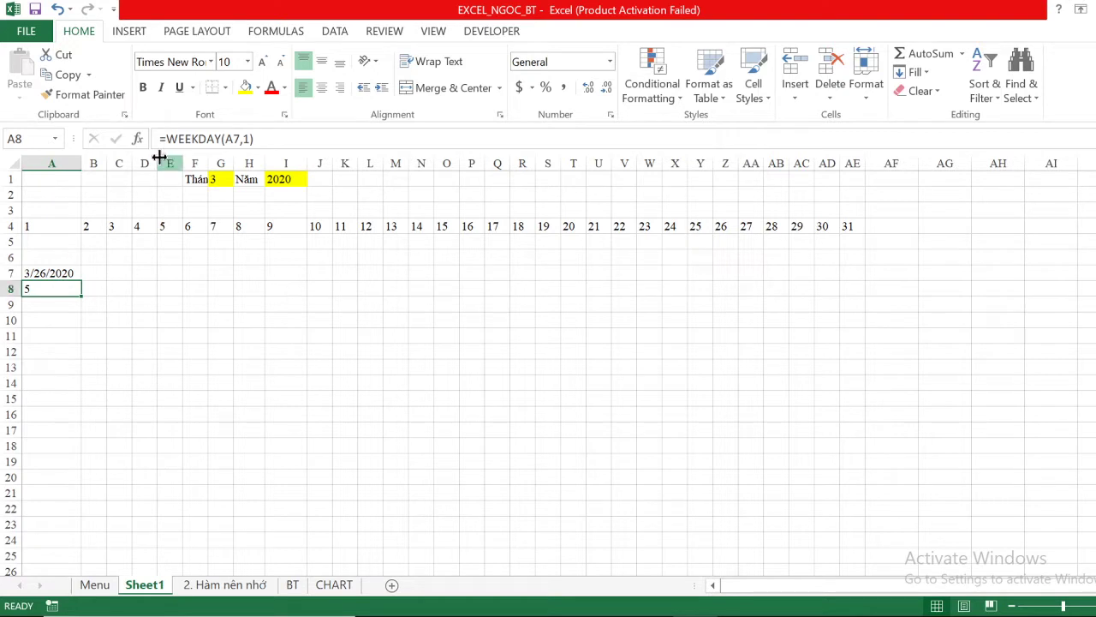
{"action": "left_click_drag", "start_coordinate": [166, 139], "coordinate": [253, 138]}
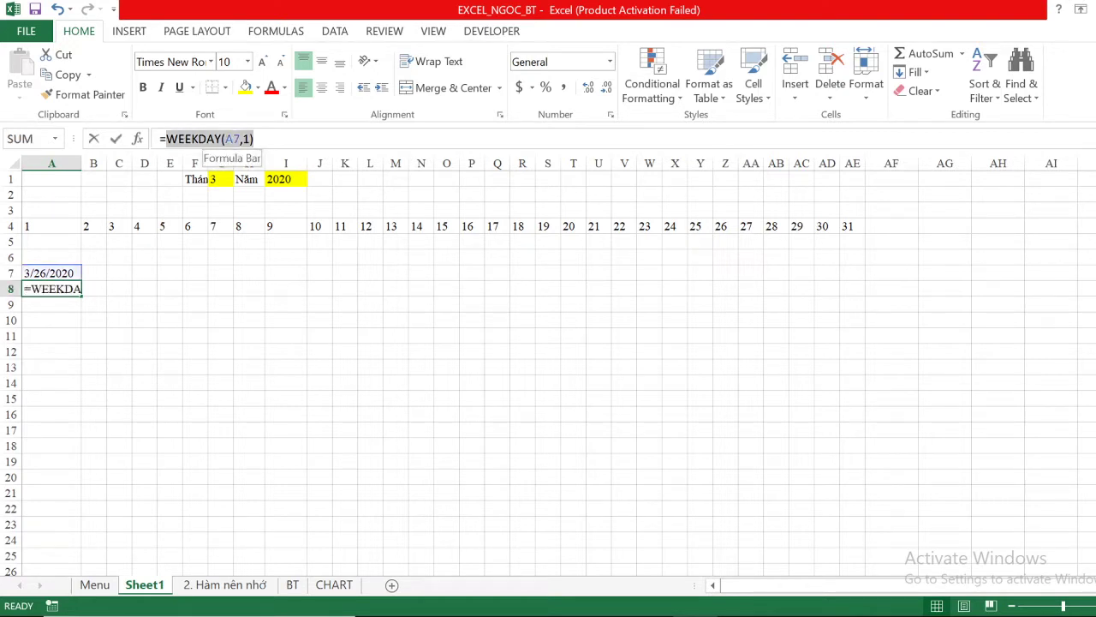
{"action": "key", "text": "ctrl+c"}
{"action": "key", "text": "Return"}
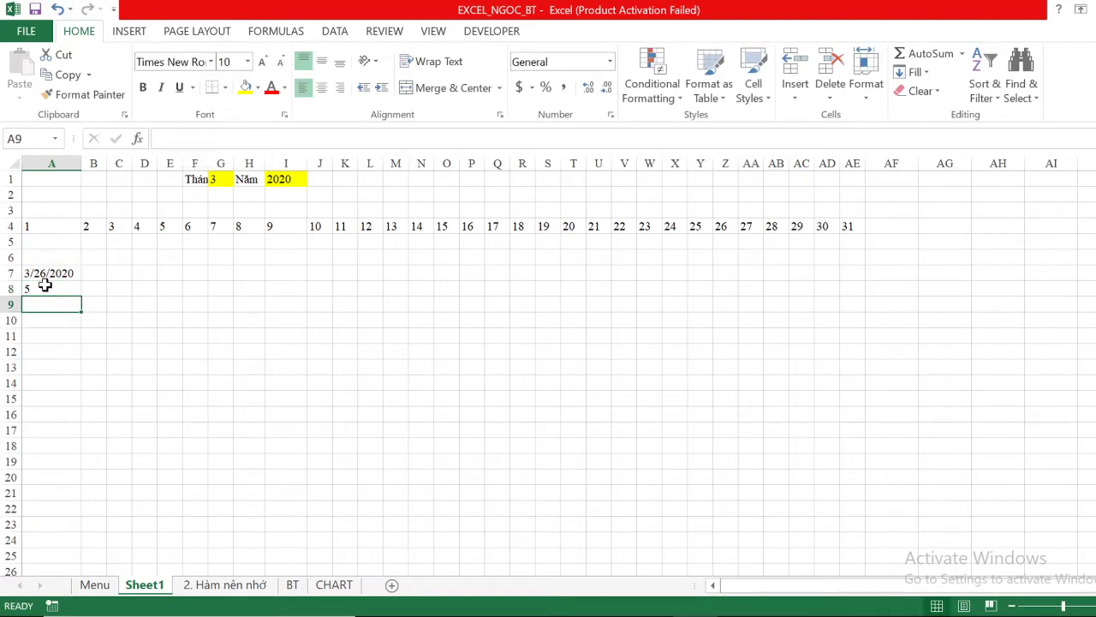
{"action": "left_click", "coordinate": [49, 274]}
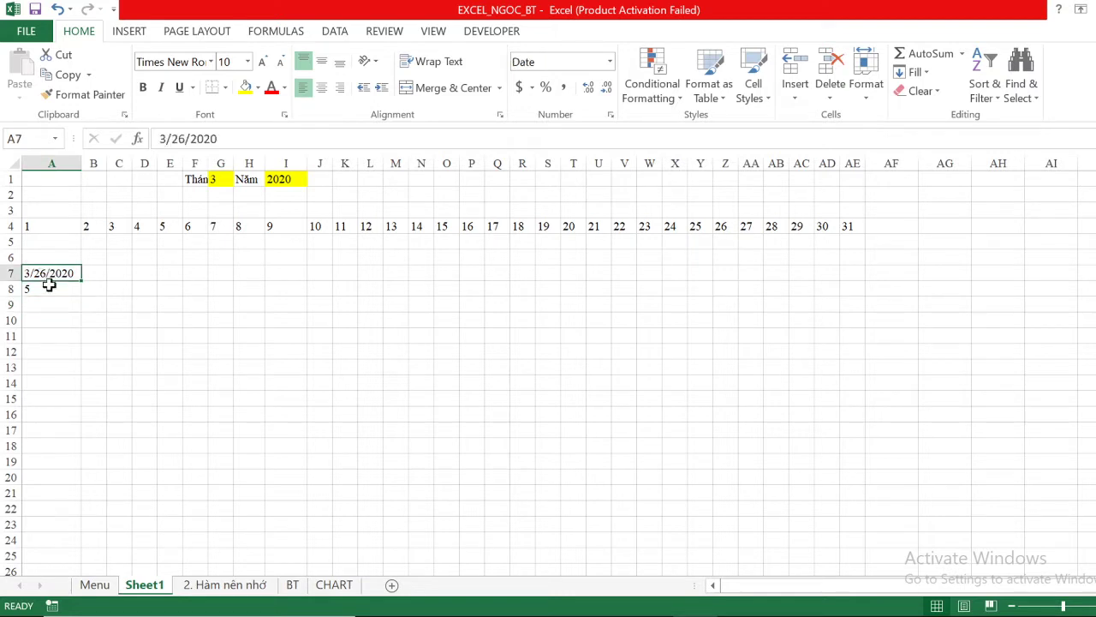
{"action": "left_click", "coordinate": [49, 290]}
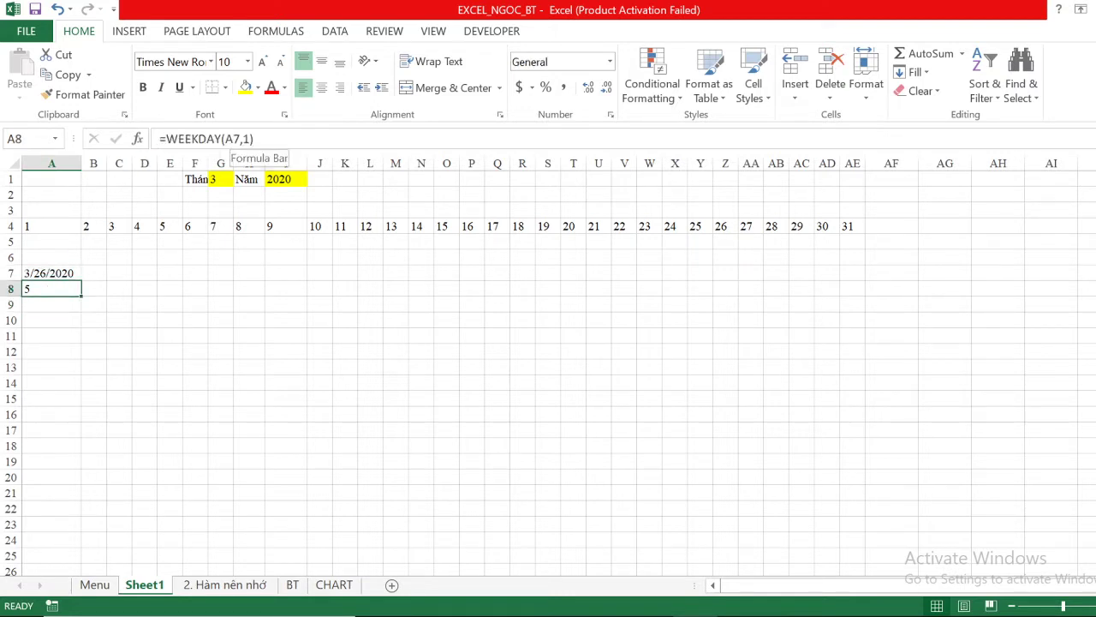
Replace A7 in A8's formula with the literal date 3/26/2020, which now returns 7.
{"action": "left_click", "coordinate": [223, 138]}
{"action": "key", "text": "BackSpace"}
{"action": "key", "text": "BackSpace"}
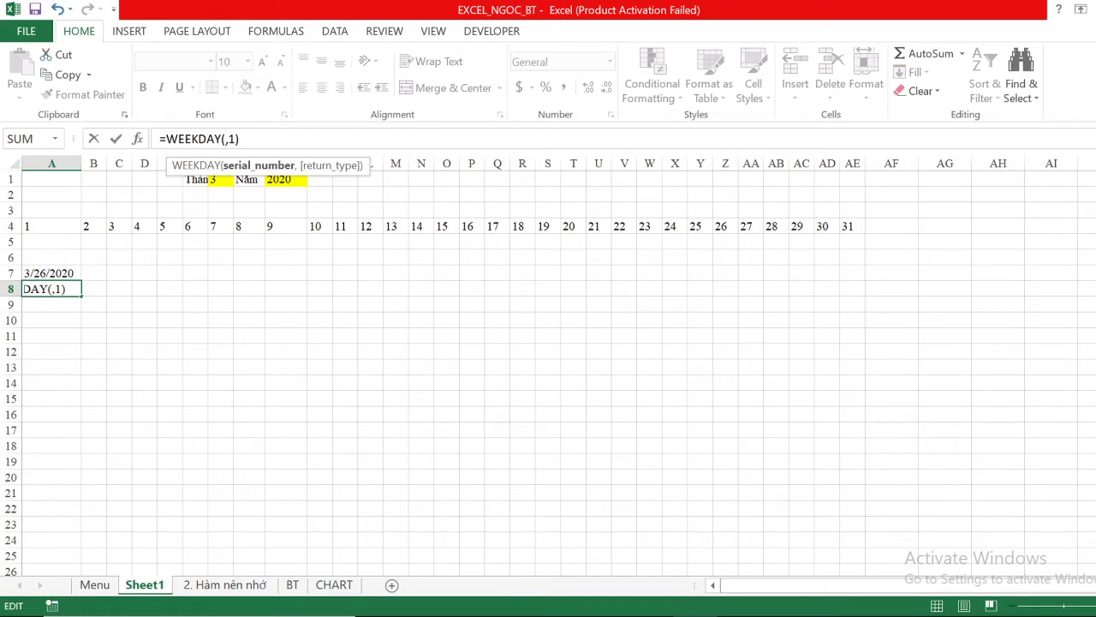
{"action": "type", "text": "3/26"}
{"action": "type", "text": "/20"}
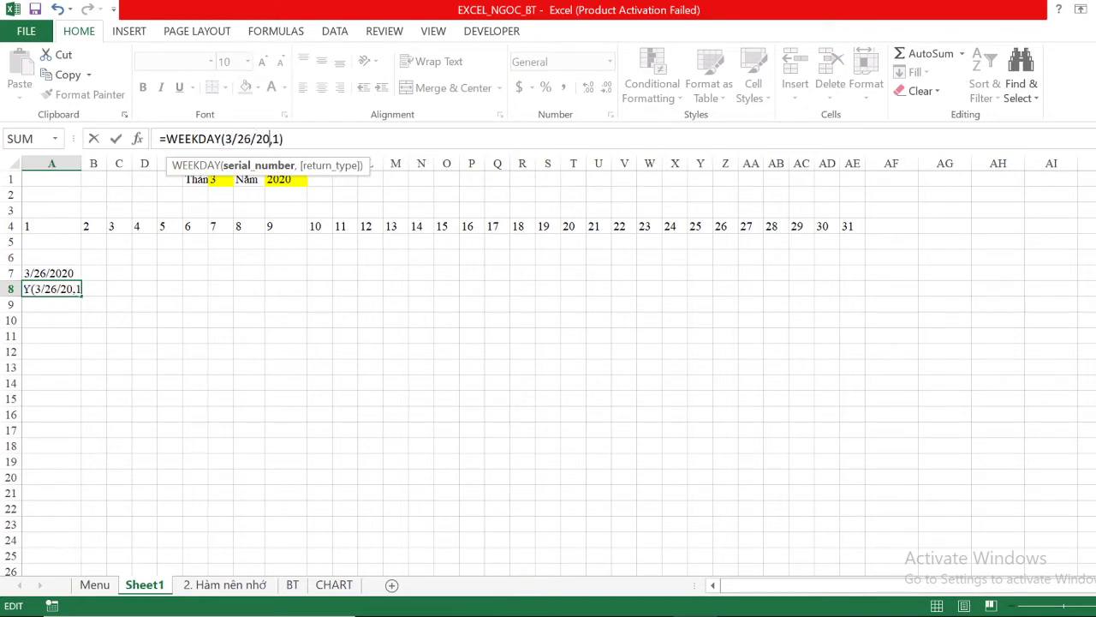
{"action": "type", "text": "20"}
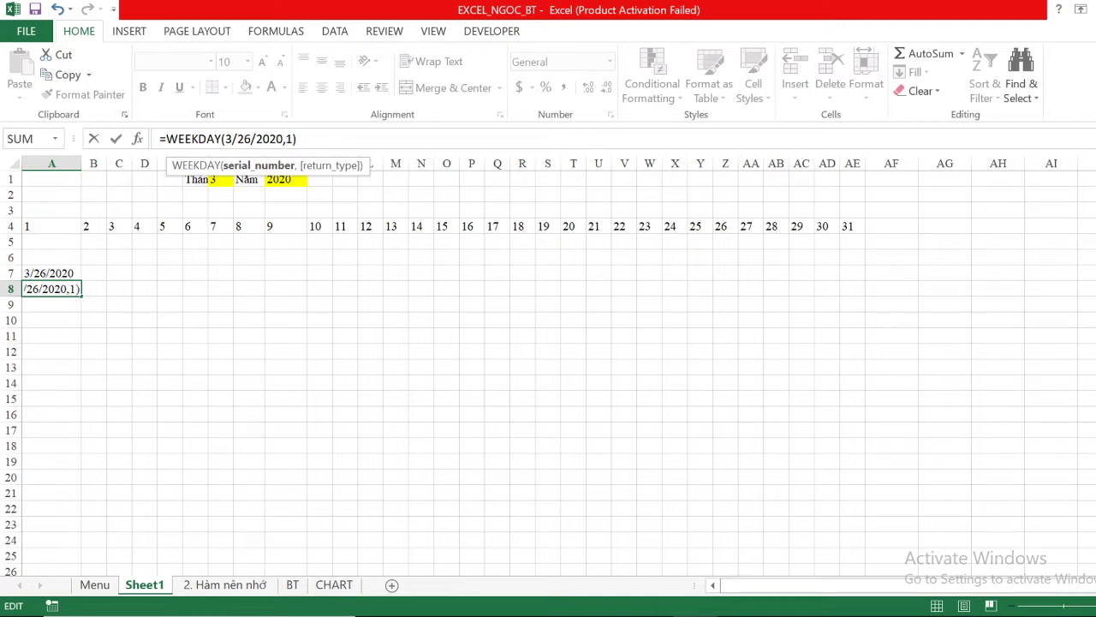
{"action": "key", "text": "Return"}
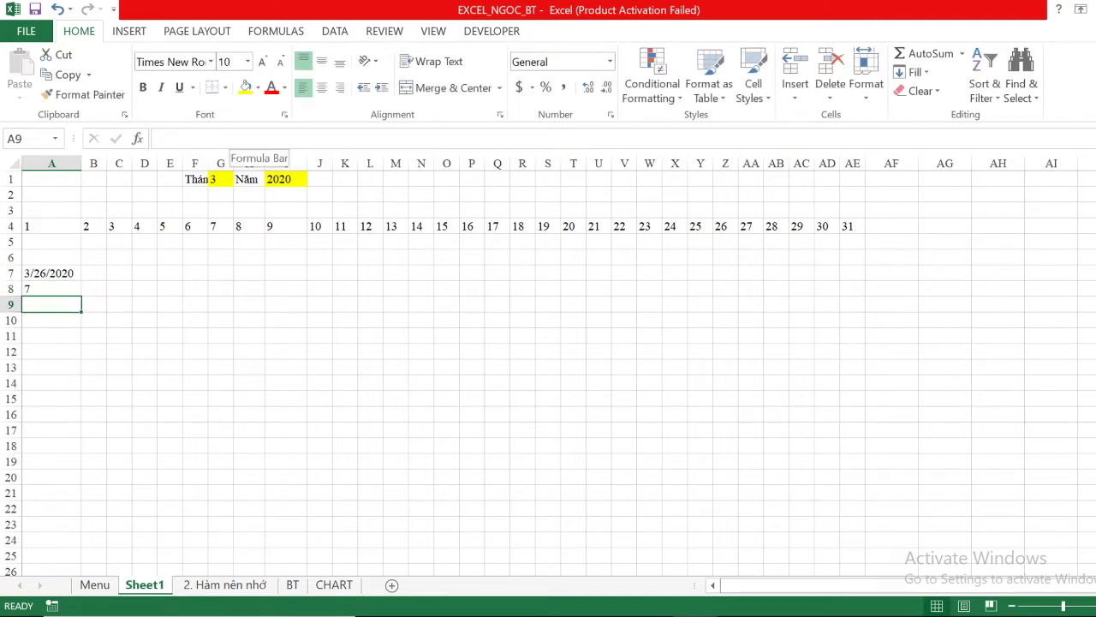
{"action": "left_click", "coordinate": [55, 286]}
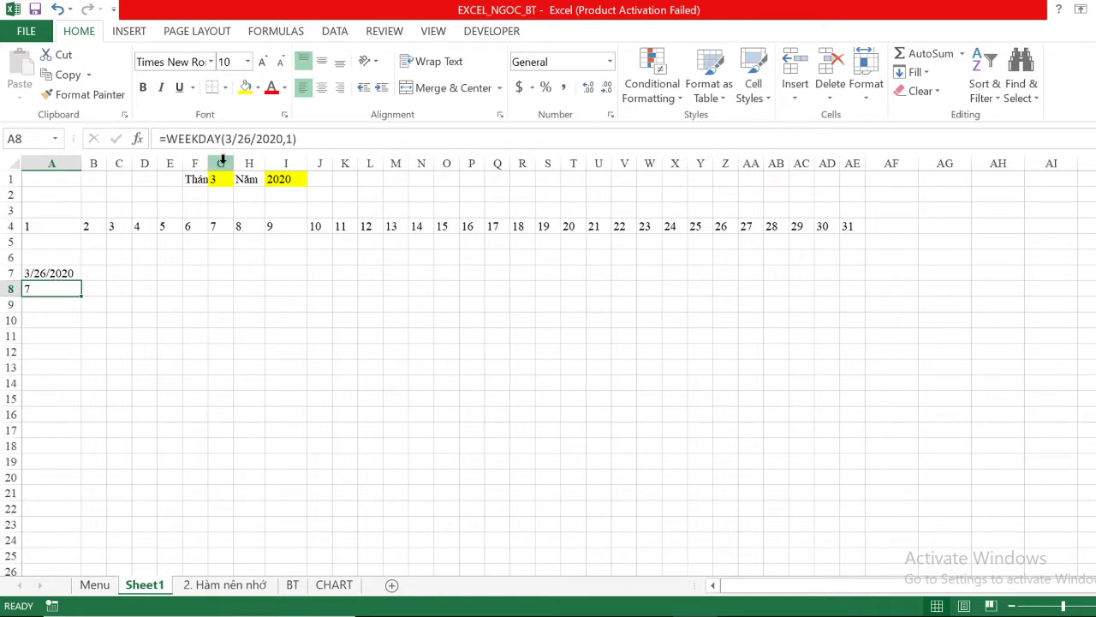
{"action": "left_click", "coordinate": [277, 139]}
{"action": "left_click_drag", "start_coordinate": [270, 139], "coordinate": [224, 139]}
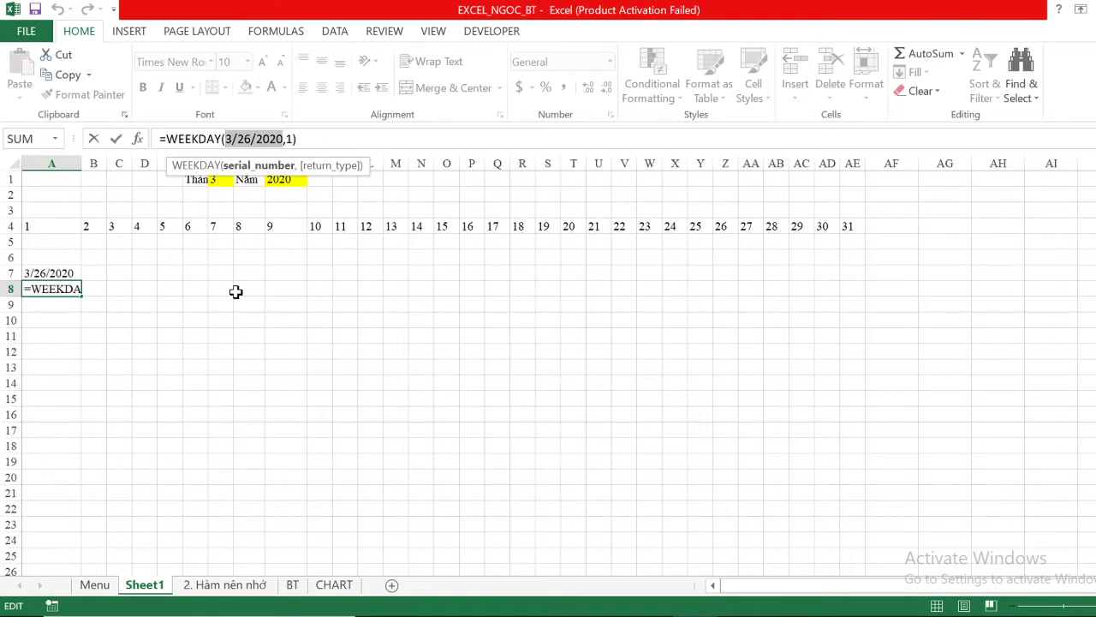
{"action": "key", "text": "Return"}
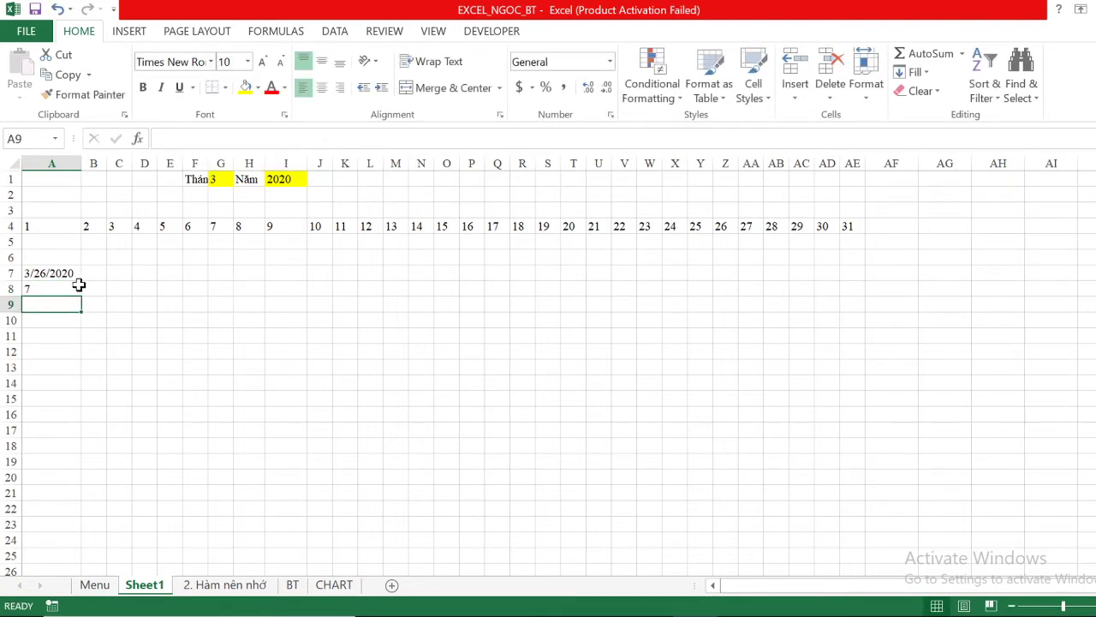
Swap A8's typed date back for a click on A7, giving =WEEKDAY(A7,1) showing 5.
{"action": "left_click", "coordinate": [60, 290]}
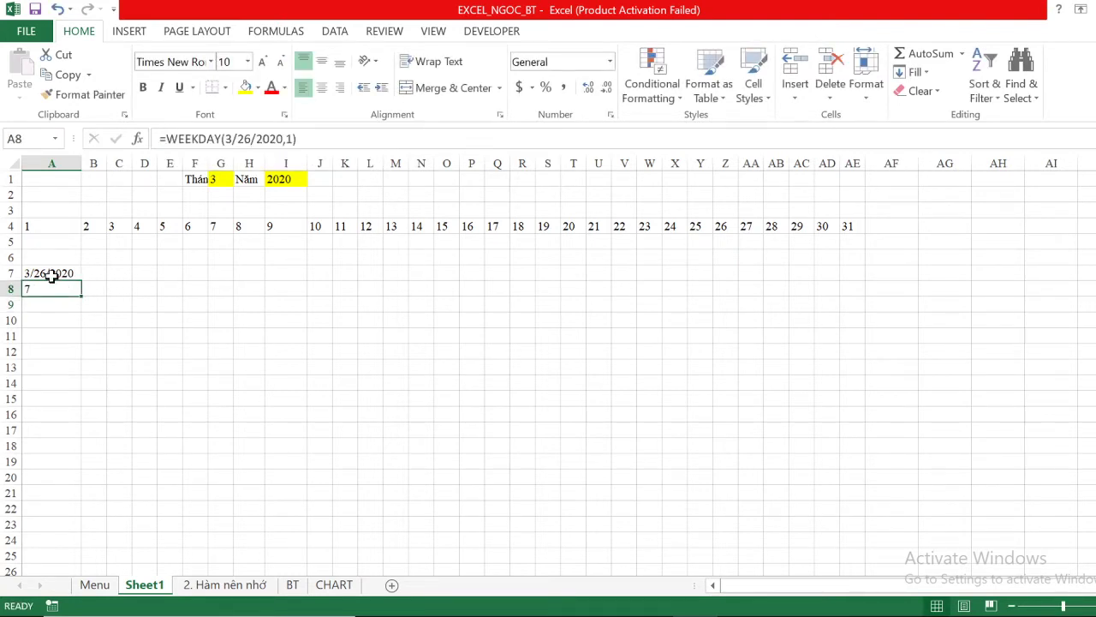
{"action": "left_click", "coordinate": [52, 275]}
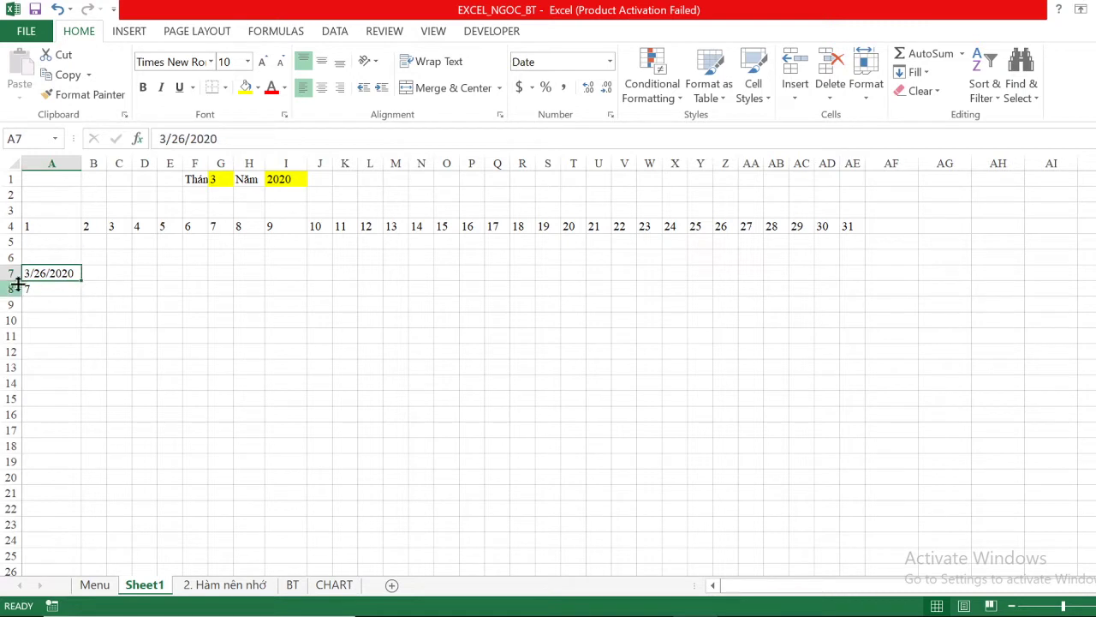
{"action": "left_click", "coordinate": [52, 287]}
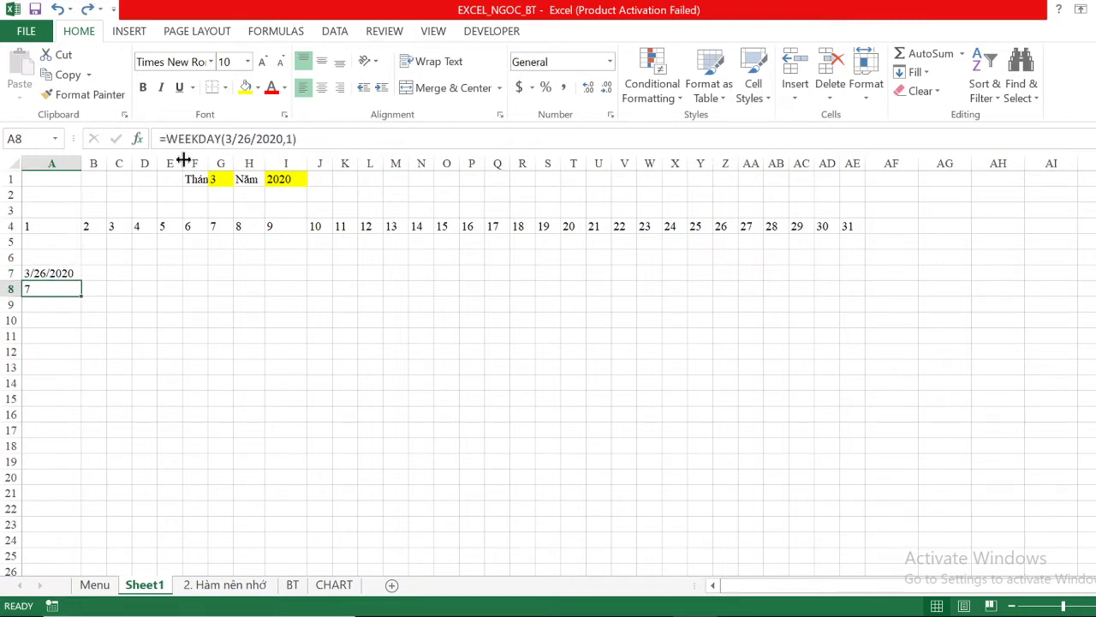
{"action": "left_click_drag", "start_coordinate": [283, 139], "coordinate": [225, 138]}
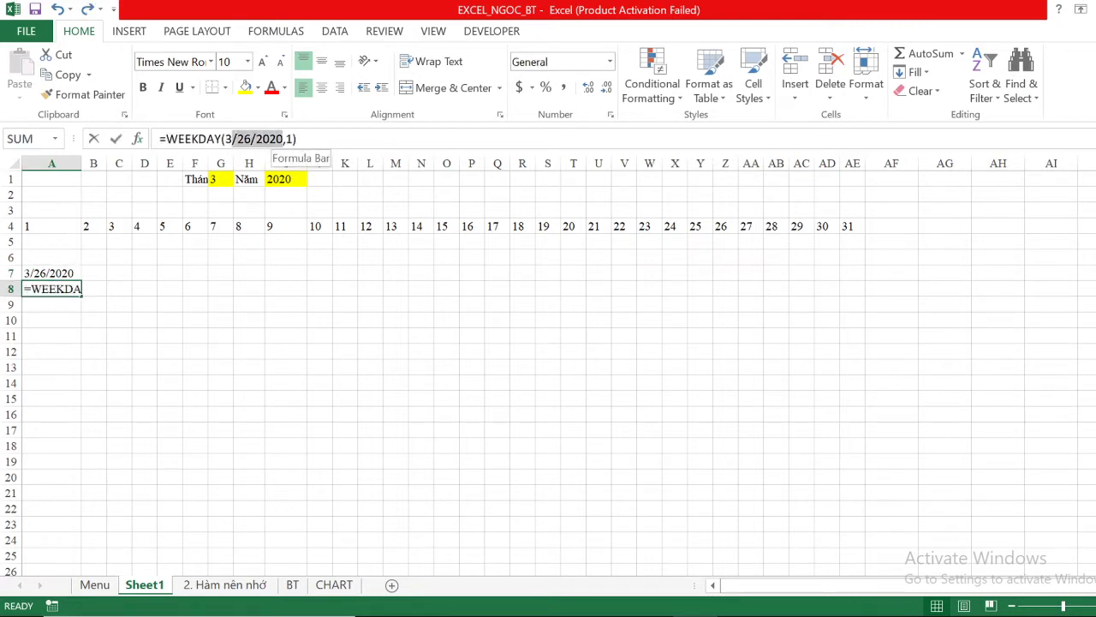
{"action": "key", "text": "Delete"}
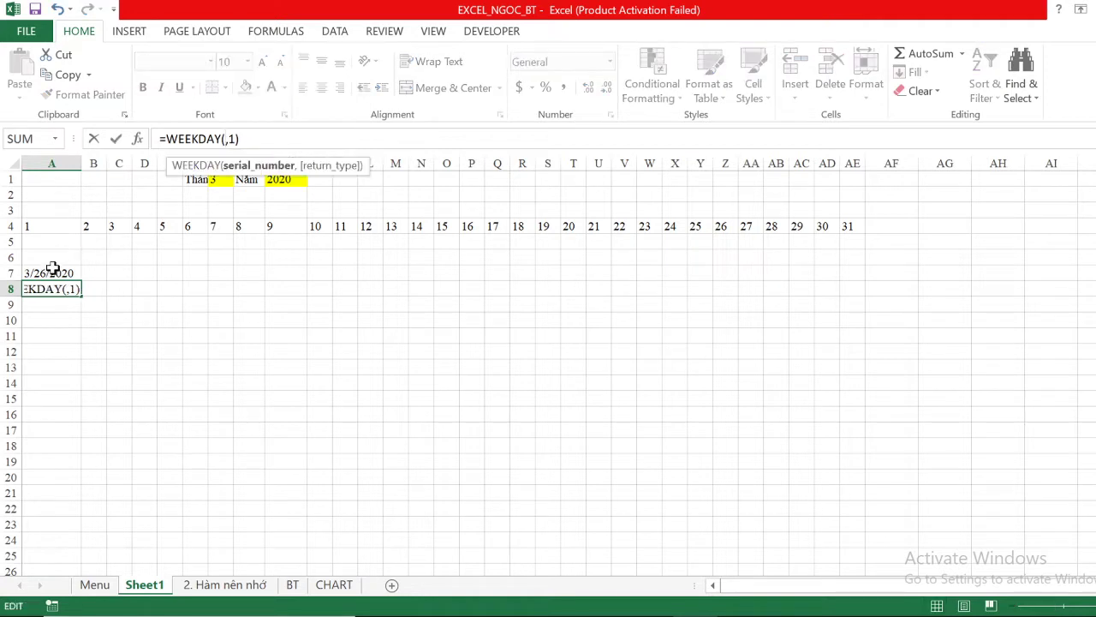
{"action": "left_click", "coordinate": [51, 269]}
{"action": "key", "text": "Return"}
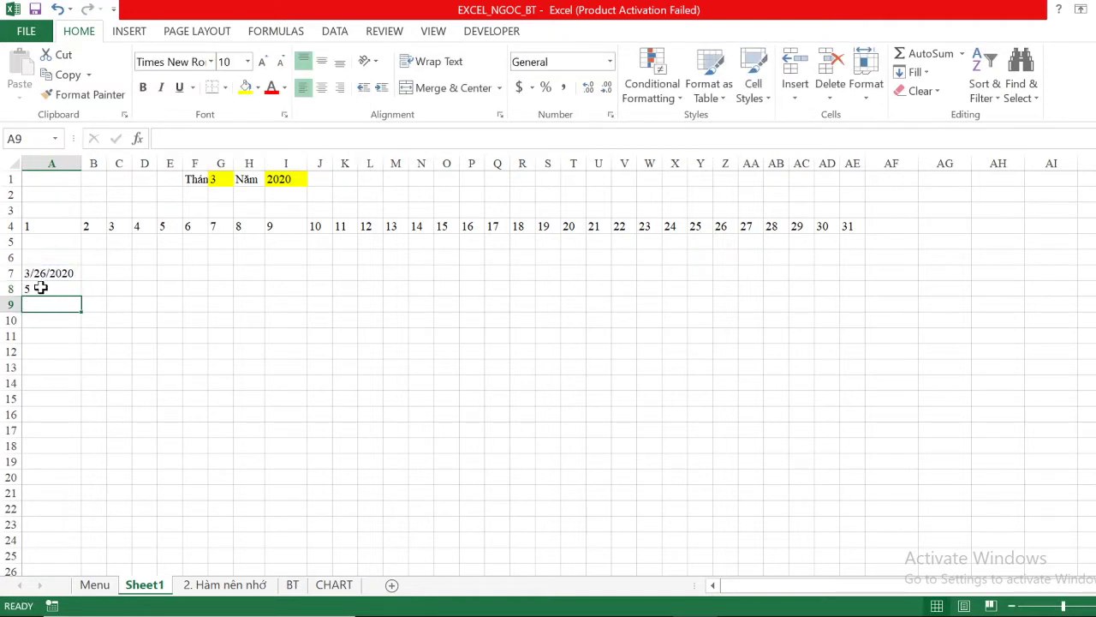
{"action": "left_click", "coordinate": [41, 290]}
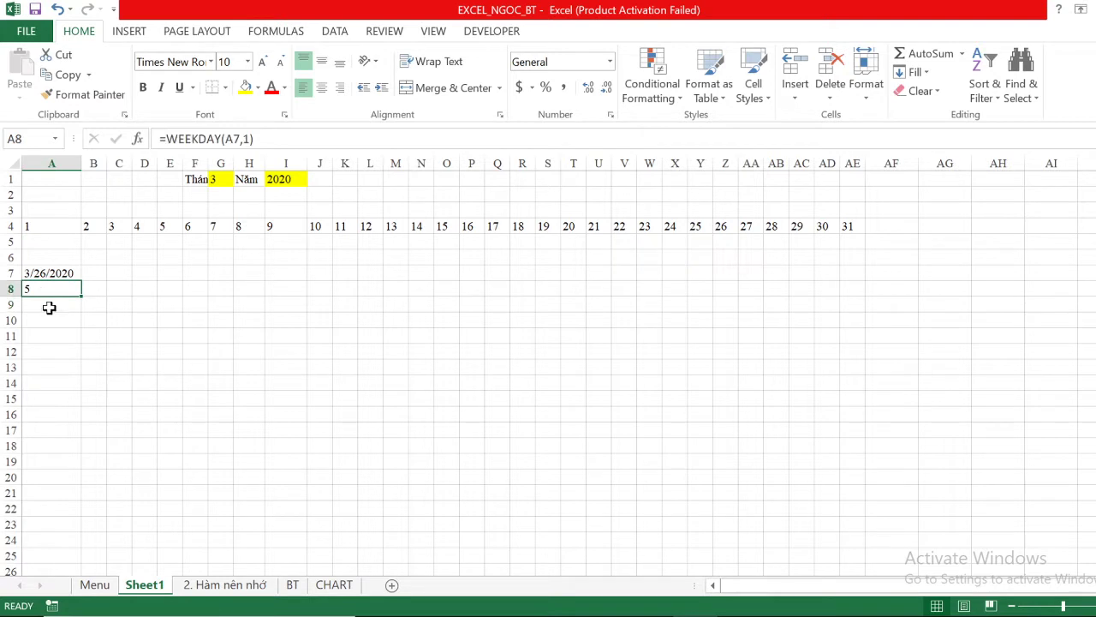
{"action": "left_click", "coordinate": [48, 304]}
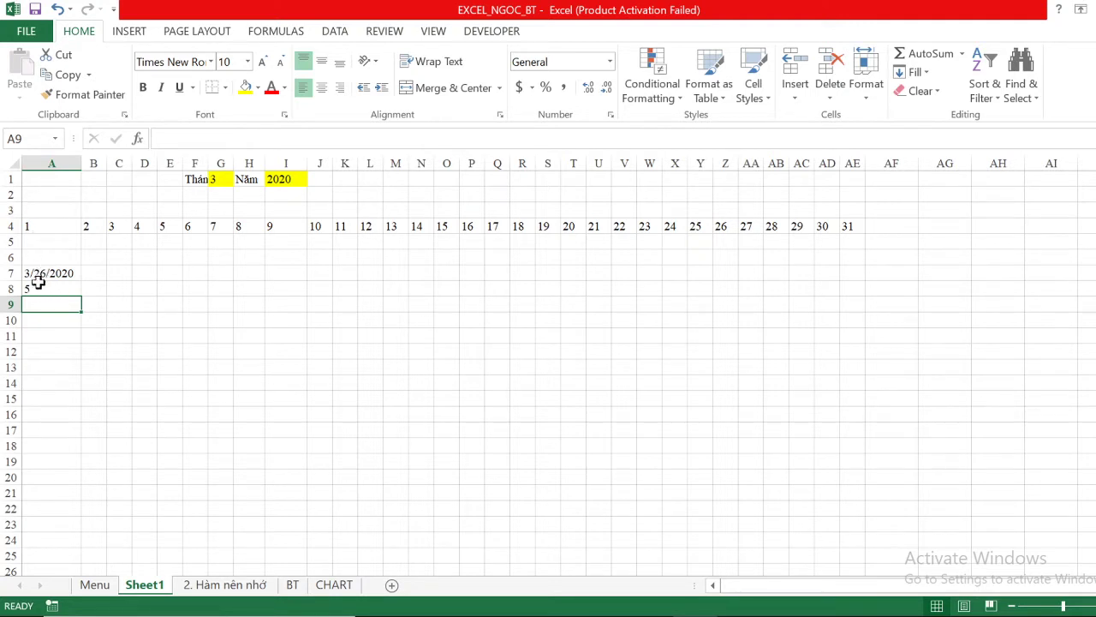
{"action": "left_click", "coordinate": [46, 288]}
{"action": "left_click", "coordinate": [50, 305]}
Enter =CHOOSE(1, …) in A9 with three quoted sample names, displaying the first name.
{"action": "type", "text": "="}
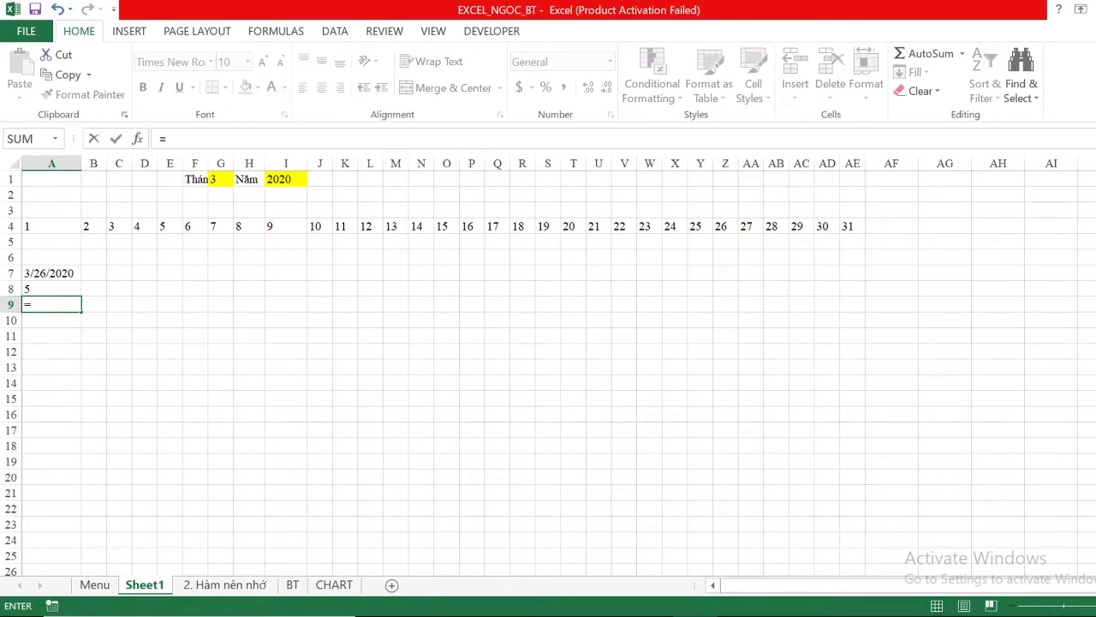
{"action": "type", "text": "cho"}
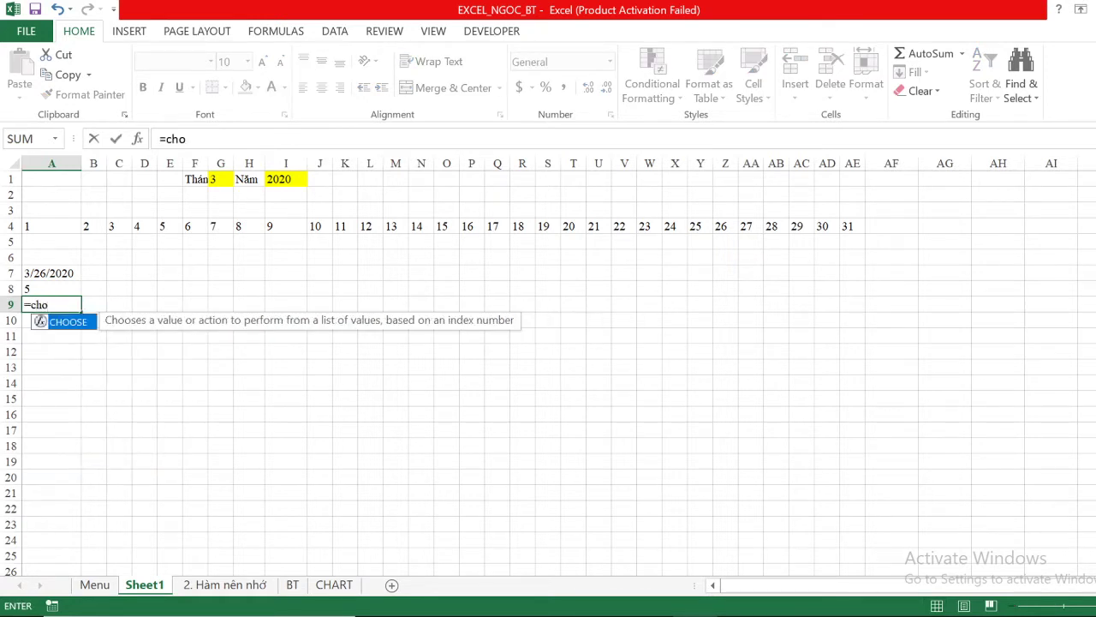
{"action": "type", "text": "ose"}
{"action": "type", "text": "("}
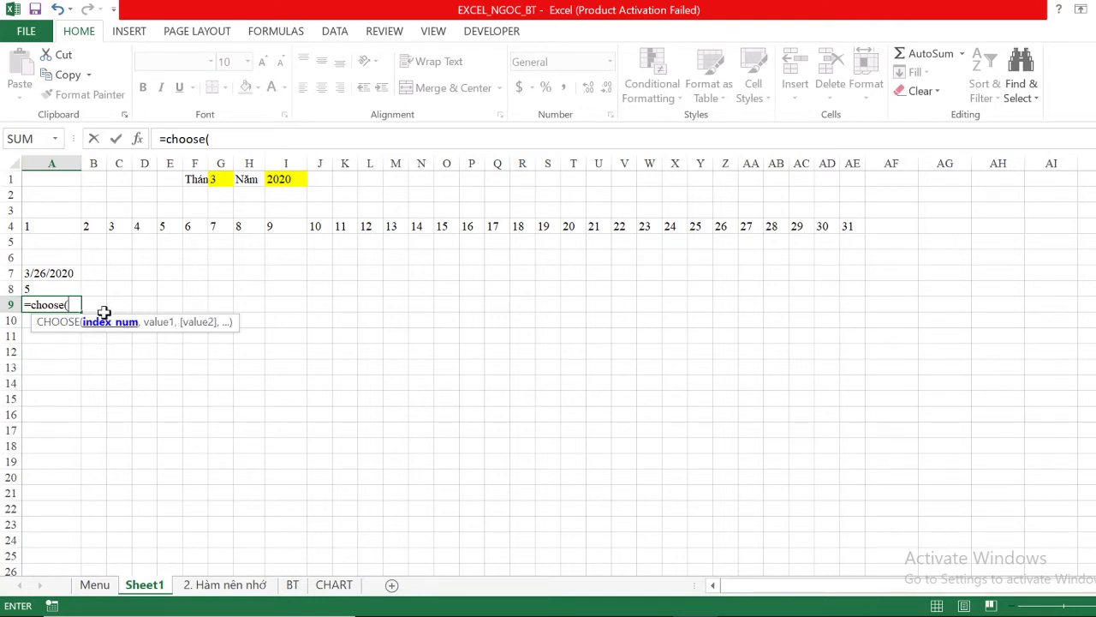
{"action": "type", "text": "1"}
{"action": "type", "text": ",\""}
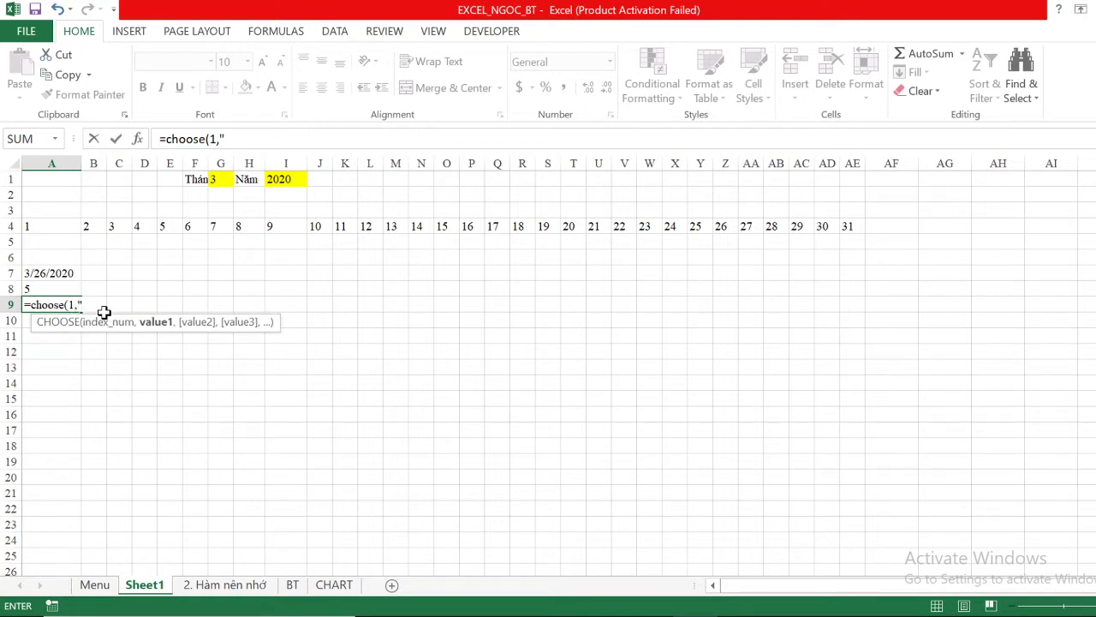
{"action": "type", "text": "Ngọc\""}
{"action": "type", "text": ",\""}
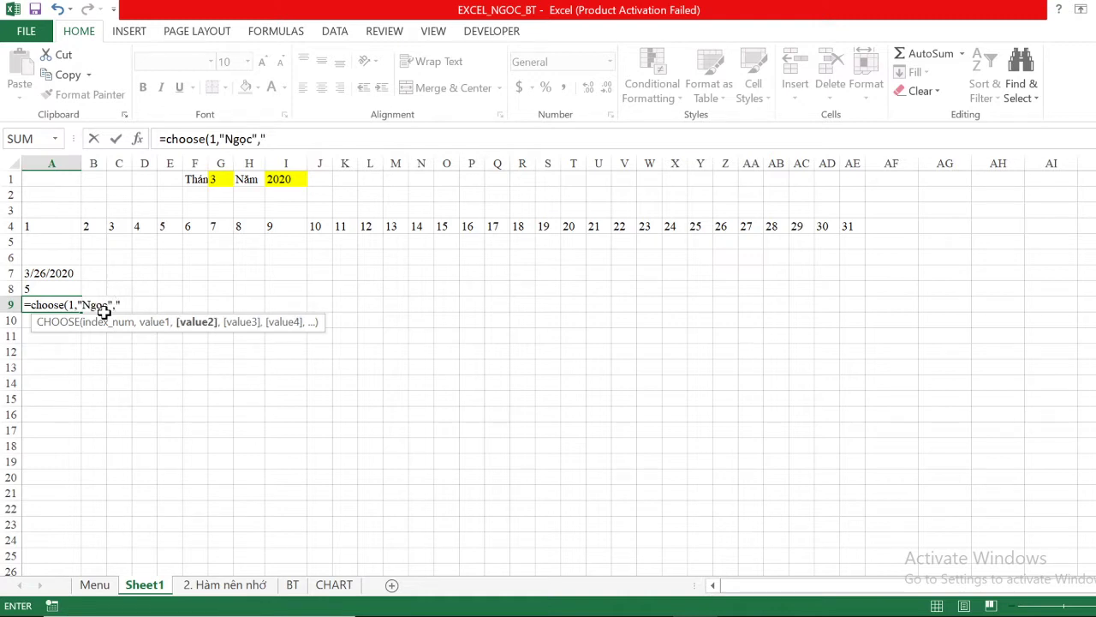
{"action": "type", "text": "Hoài\""}
{"action": "type", "text": ", \"Tr"}
{"action": "type", "text": "âm"}
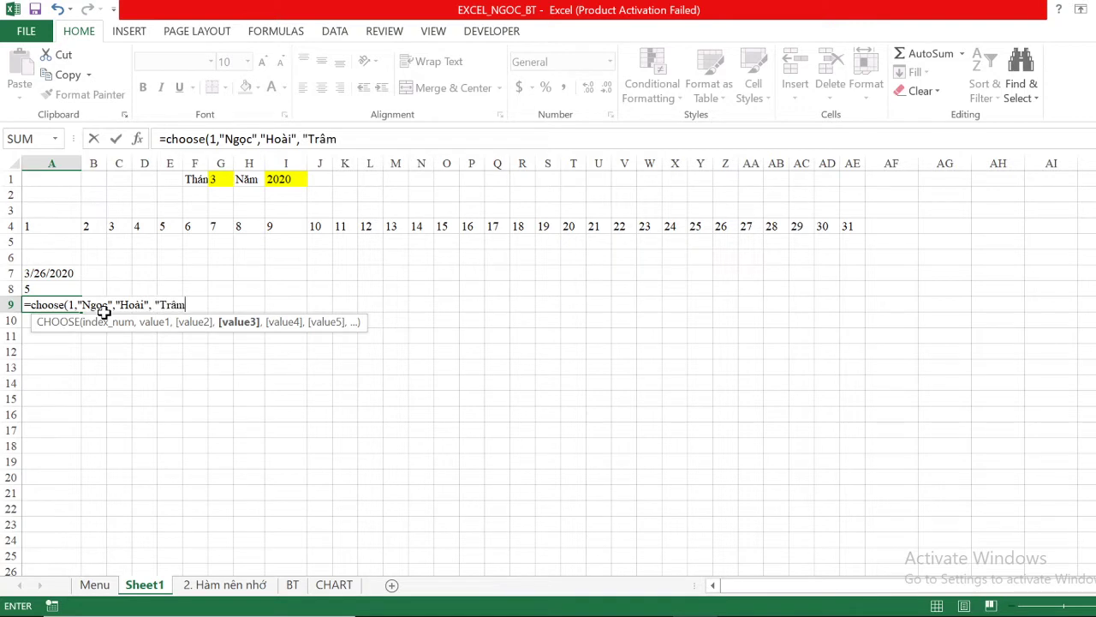
{"action": "type", "text": "\")"}
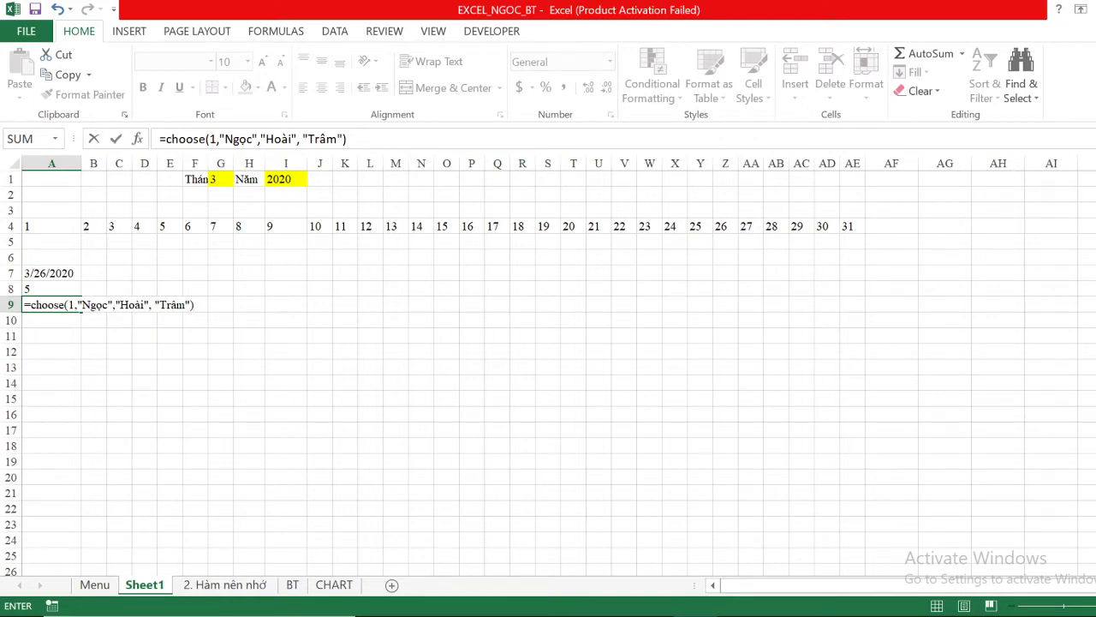
{"action": "key", "text": "Return"}
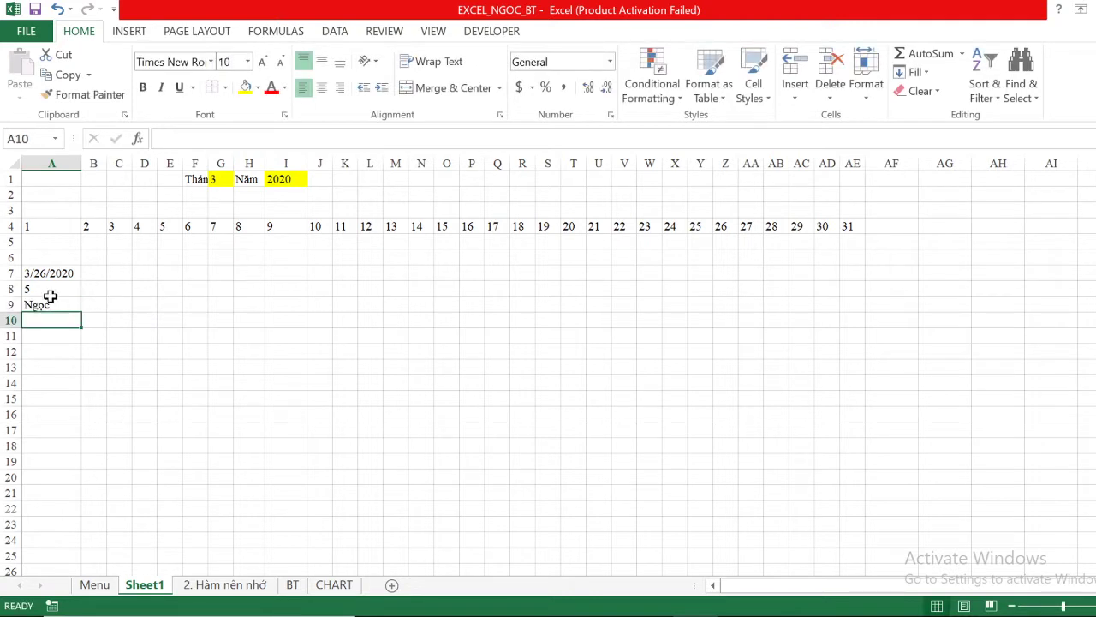
{"action": "left_click", "coordinate": [48, 308]}
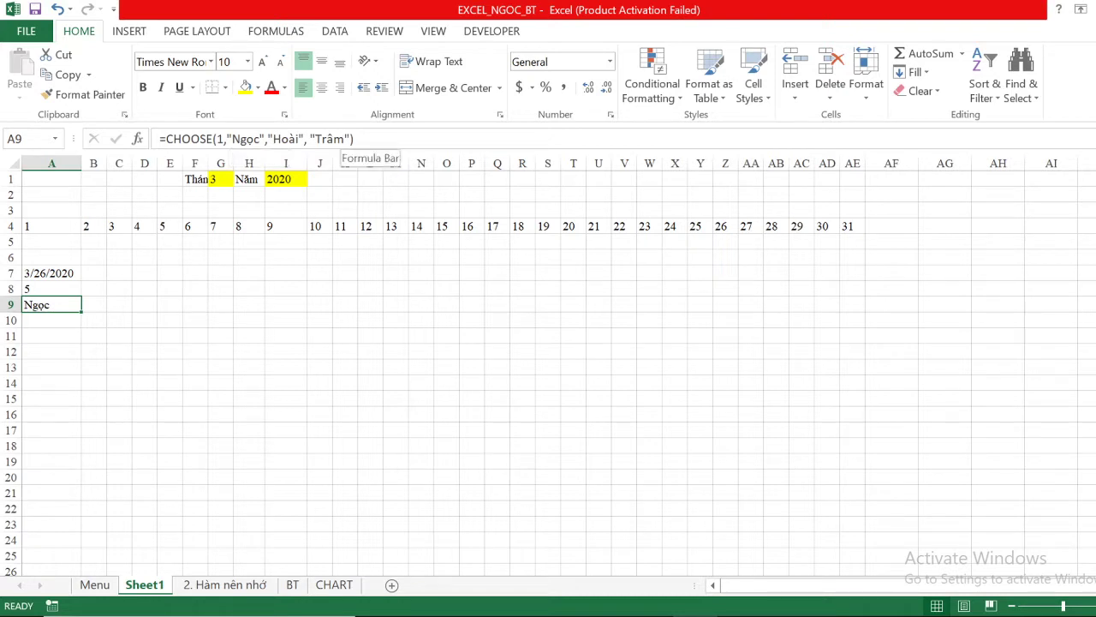
Replace A9's name arguments with "CN","T7","T6","T5","T4","T3","T2", fixing the stray colon, @ and parenthesis.
{"action": "left_click", "coordinate": [353, 139]}
{"action": "left_click_drag", "start_coordinate": [353, 139], "coordinate": [227, 138]}
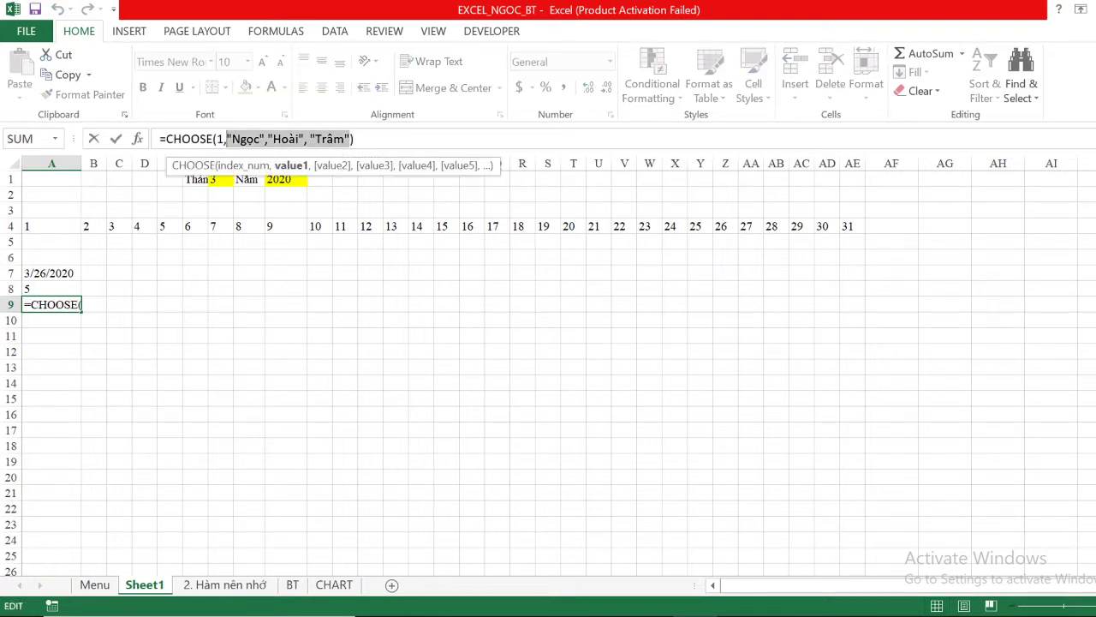
{"action": "type", "text": "\"CN:"}
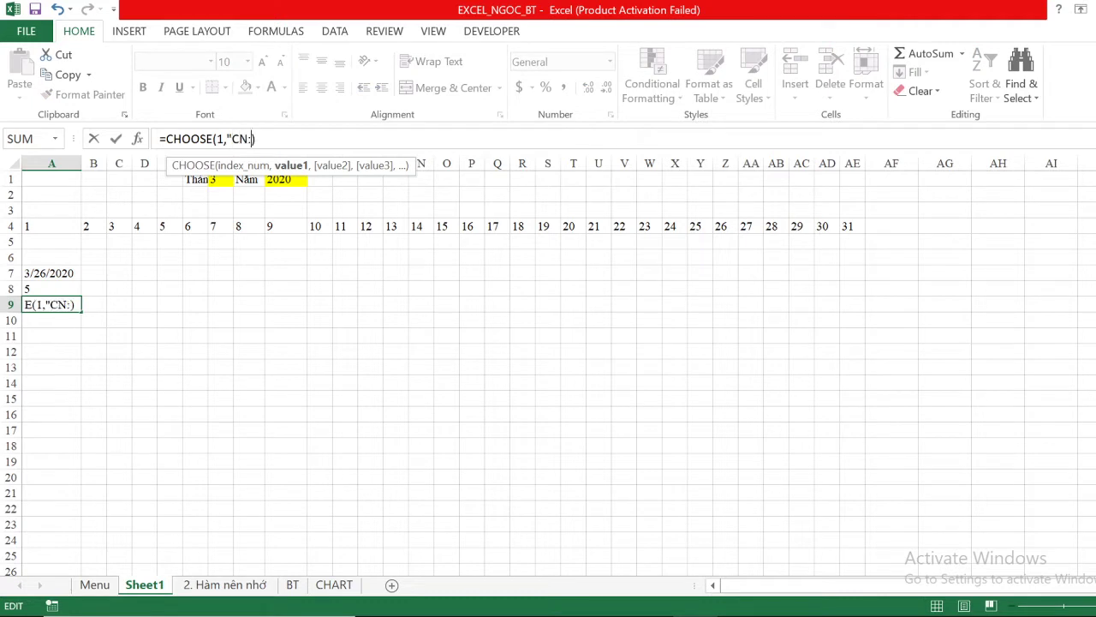
{"action": "type", "text": ",\""}
{"action": "type", "text": "T7\",\""}
{"action": "type", "text": "T6\""}
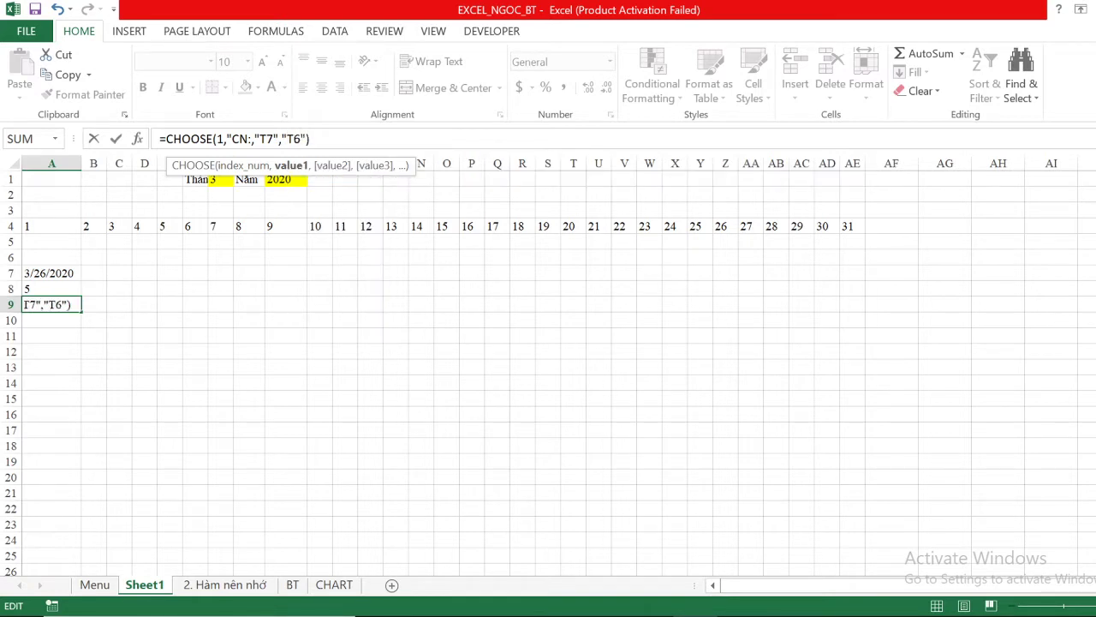
{"action": "type", "text": ", \"T5"}
{"action": "type", "text": "\",\""}
{"action": "type", "text": "T4\","}
{"action": "left_click", "coordinate": [250, 139]}
{"action": "key", "text": "BackSpace"}
{"action": "type", "text": "\""}
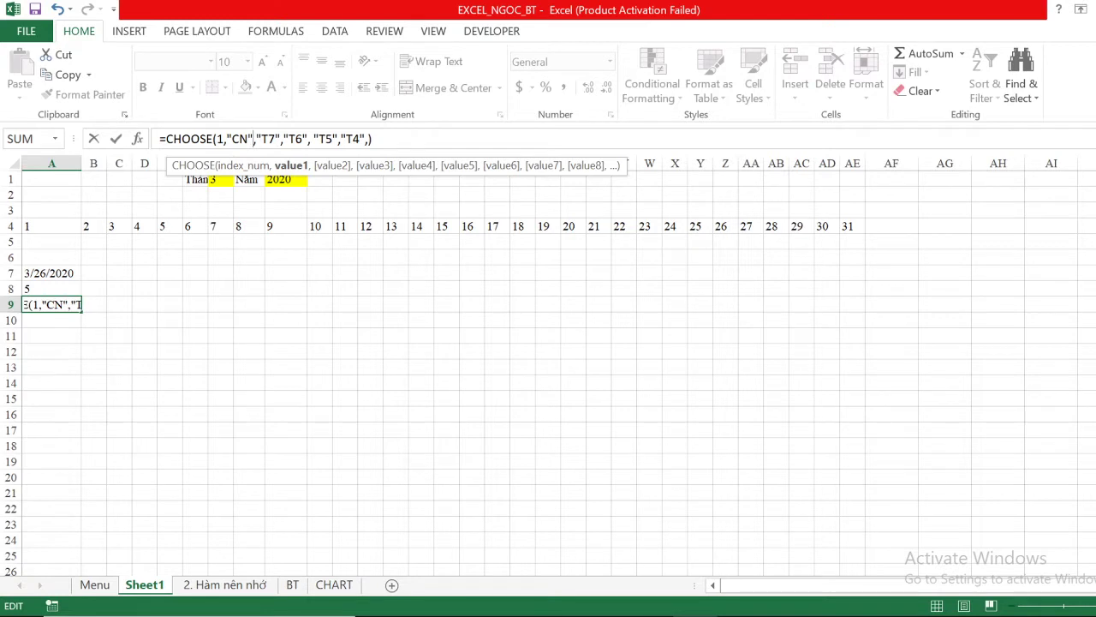
{"action": "left_click", "coordinate": [368, 139]}
{"action": "type", "text": "\"T"}
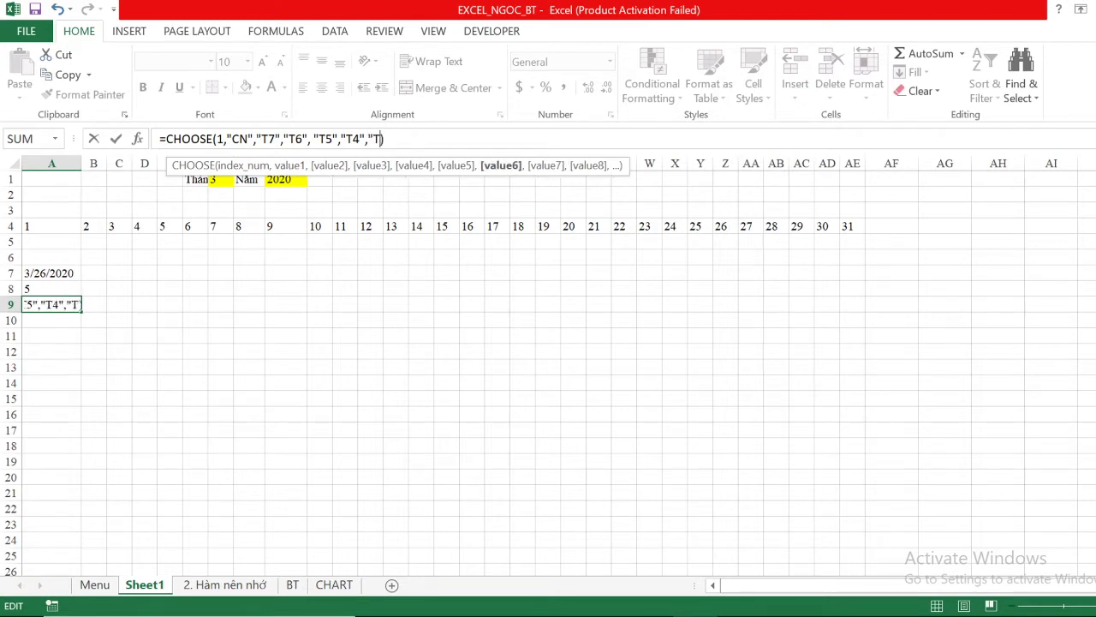
{"action": "type", "text": "3\",\"@"}
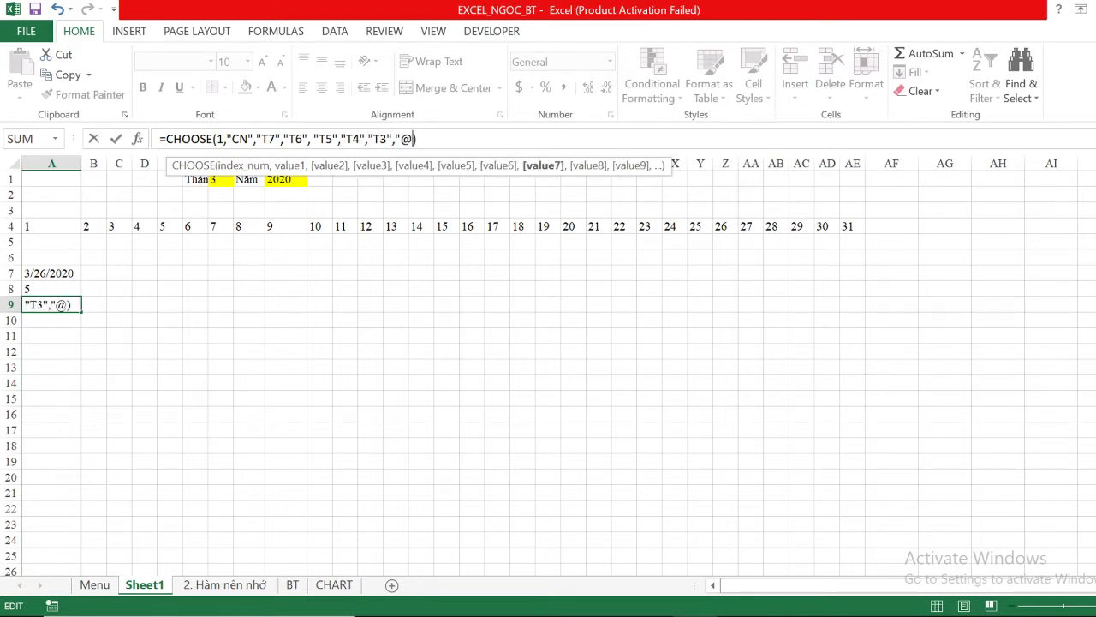
{"action": "key", "text": "BackSpace"}
{"action": "type", "text": "T2\")"}
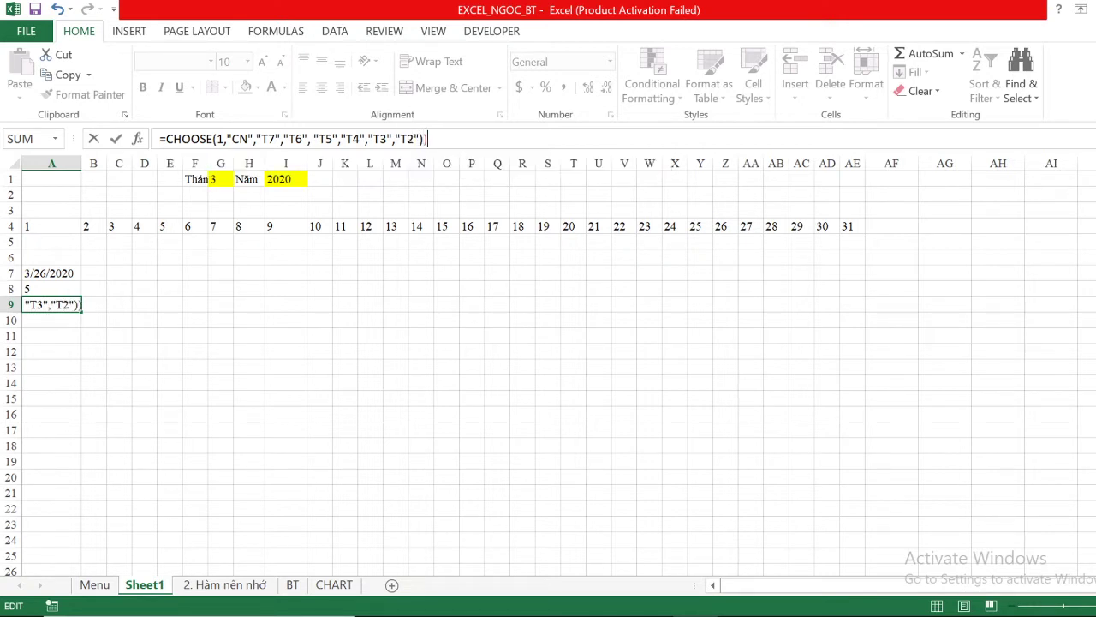
{"action": "key", "text": "BackSpace"}
{"action": "left_click", "coordinate": [218, 138]}
Replace the CHOOSE index 1 with WEEKDAY(A7), so A9 displays T4 for 3/26/2020.
{"action": "key", "text": "BackSpace"}
{"action": "type", "text": "w"}
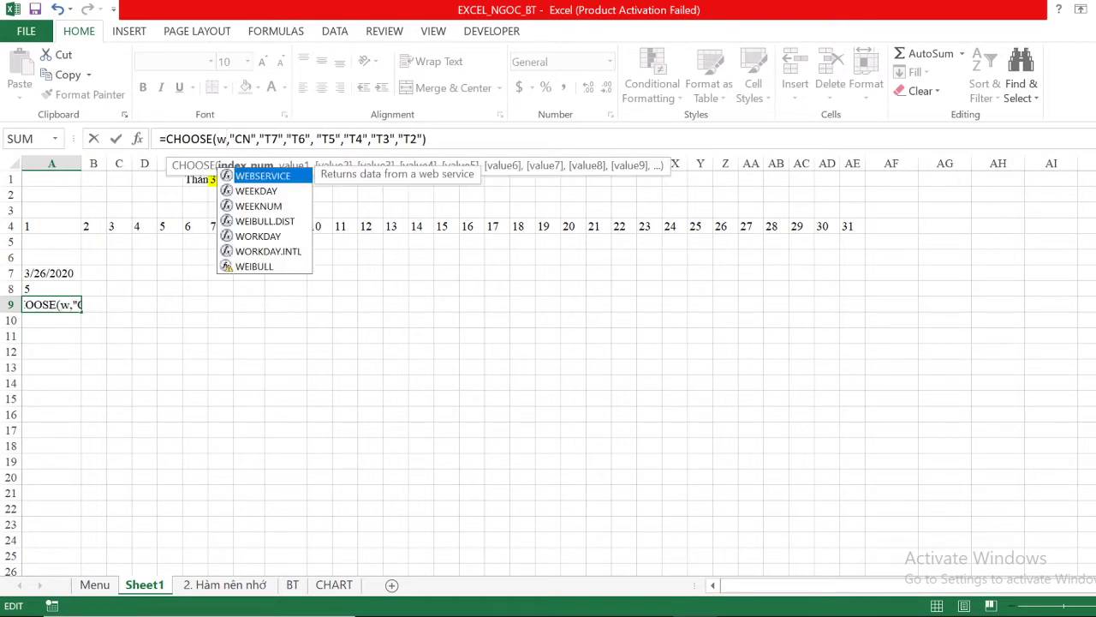
{"action": "double_click", "coordinate": [264, 190]}
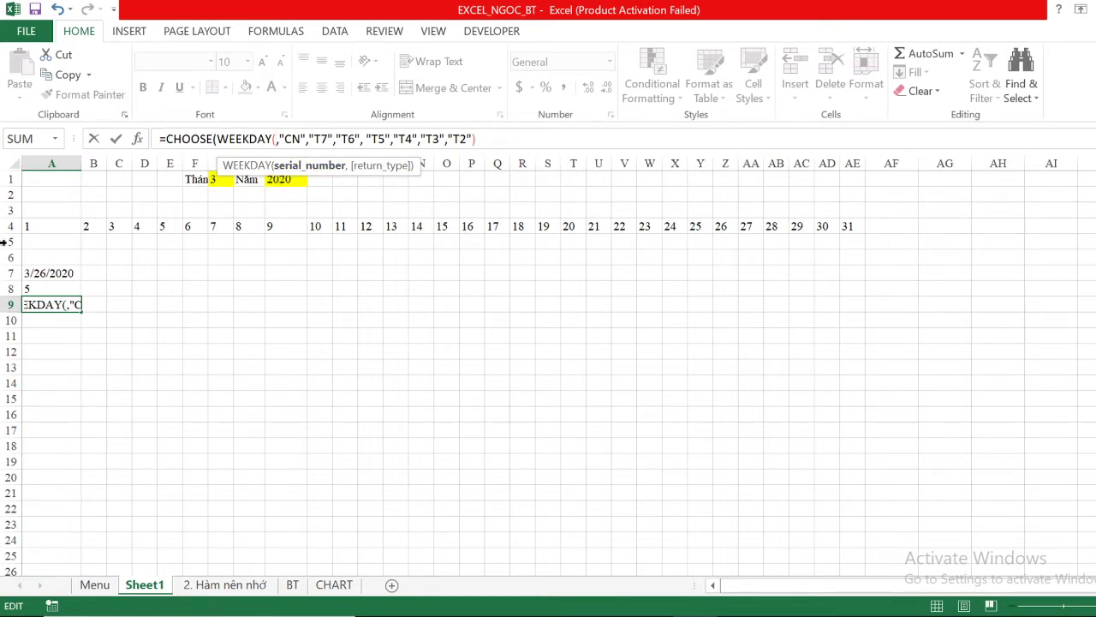
{"action": "left_click", "coordinate": [53, 272]}
{"action": "type", "text": ")"}
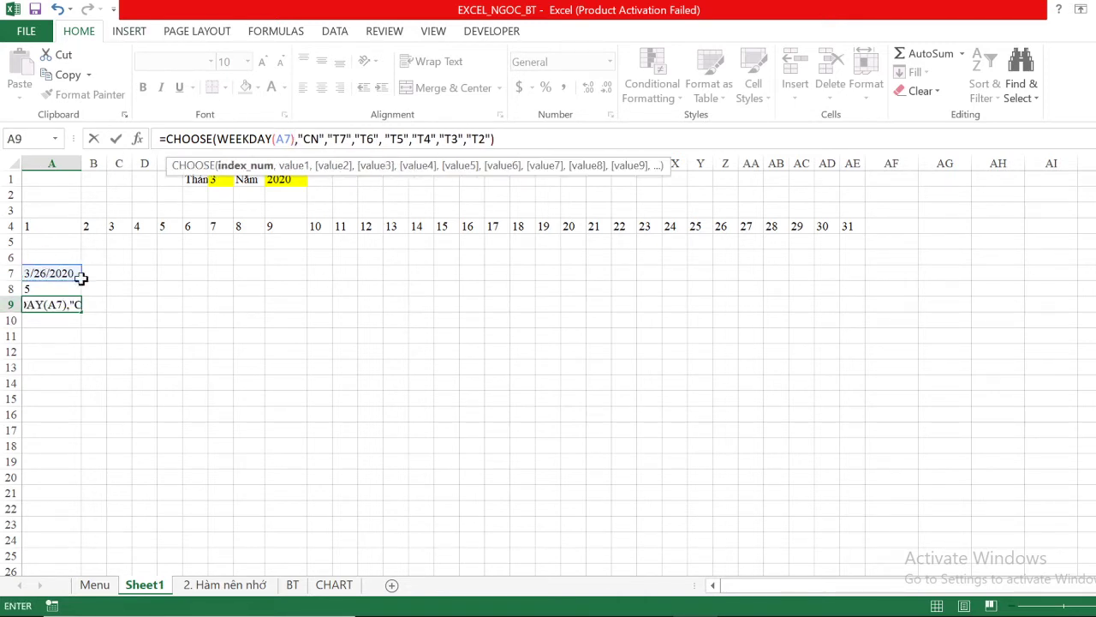
{"action": "mouse_move", "coordinate": [1062, 607]}
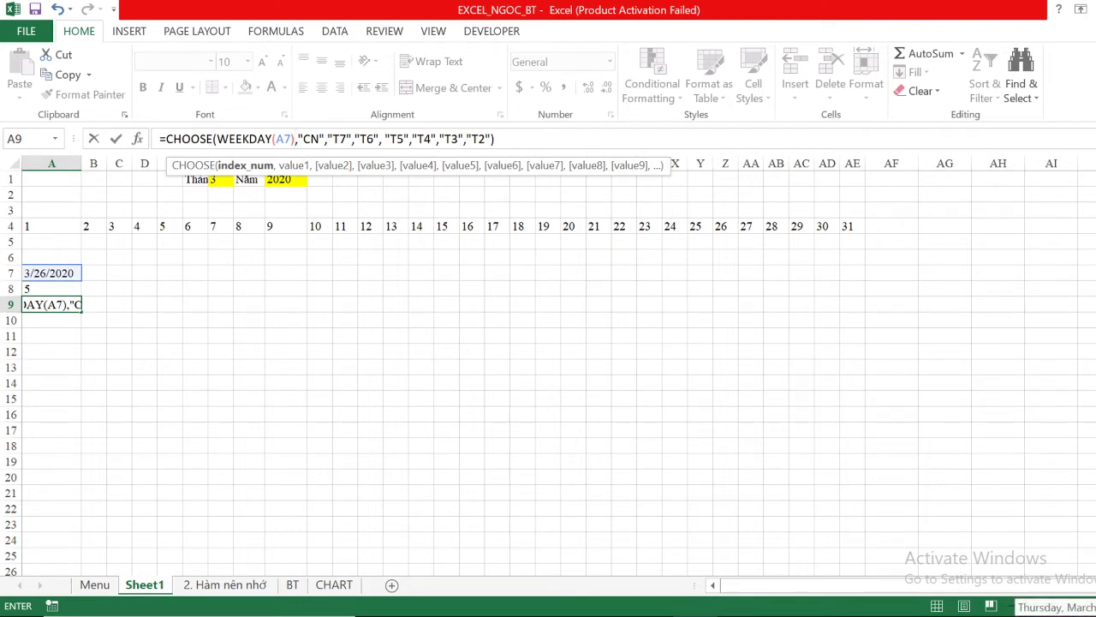
{"action": "key", "text": "Return"}
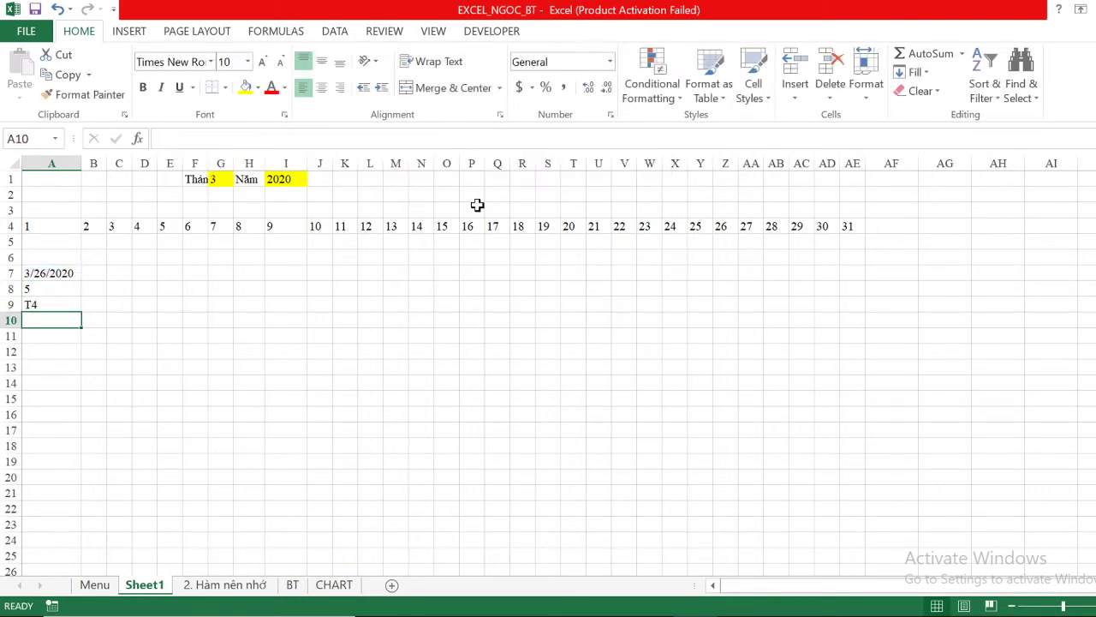
{"action": "left_click", "coordinate": [54, 304]}
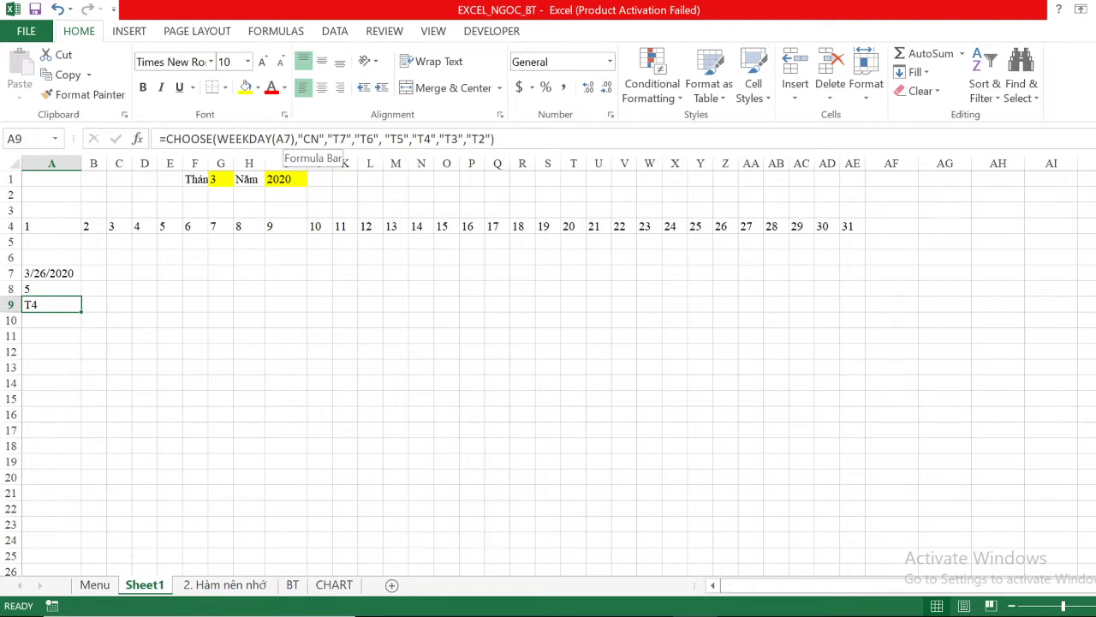
{"action": "left_click", "coordinate": [431, 138]}
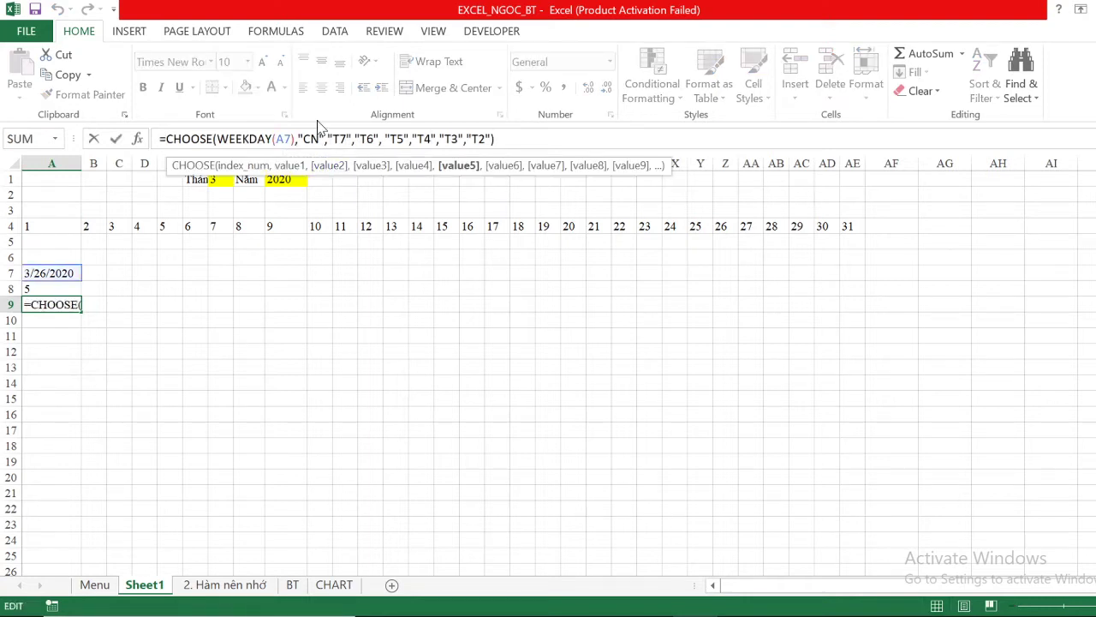
Move the "CN" label to the front of A9's CHOOSE label list.
{"action": "left_click_drag", "start_coordinate": [298, 138], "coordinate": [329, 138]}
{"action": "key", "text": "BackSpace"}
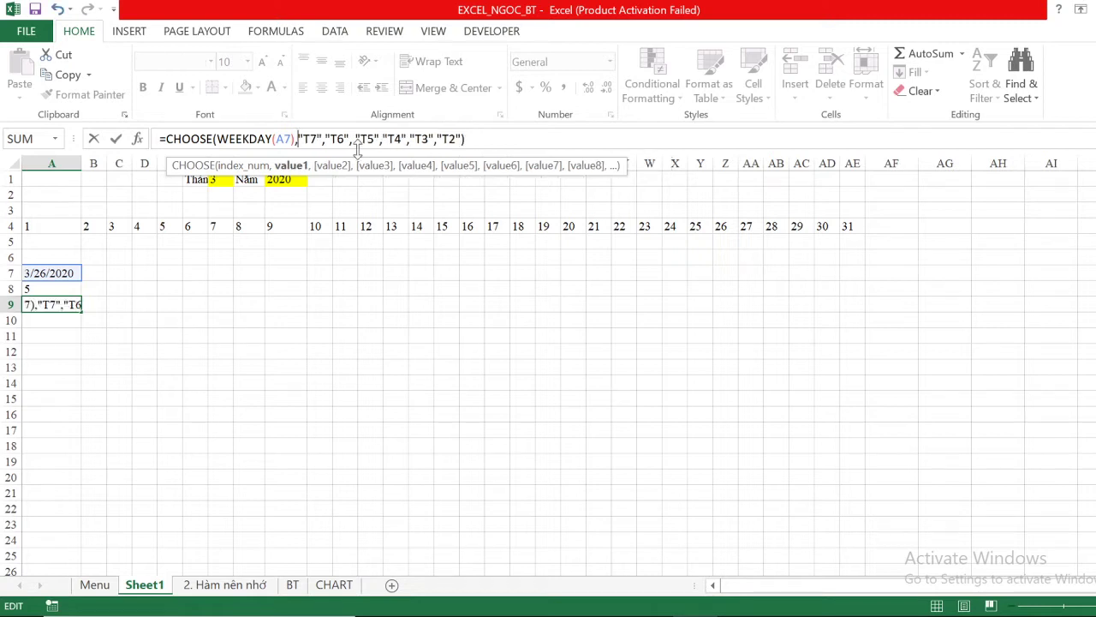
{"action": "left_click", "coordinate": [462, 138]}
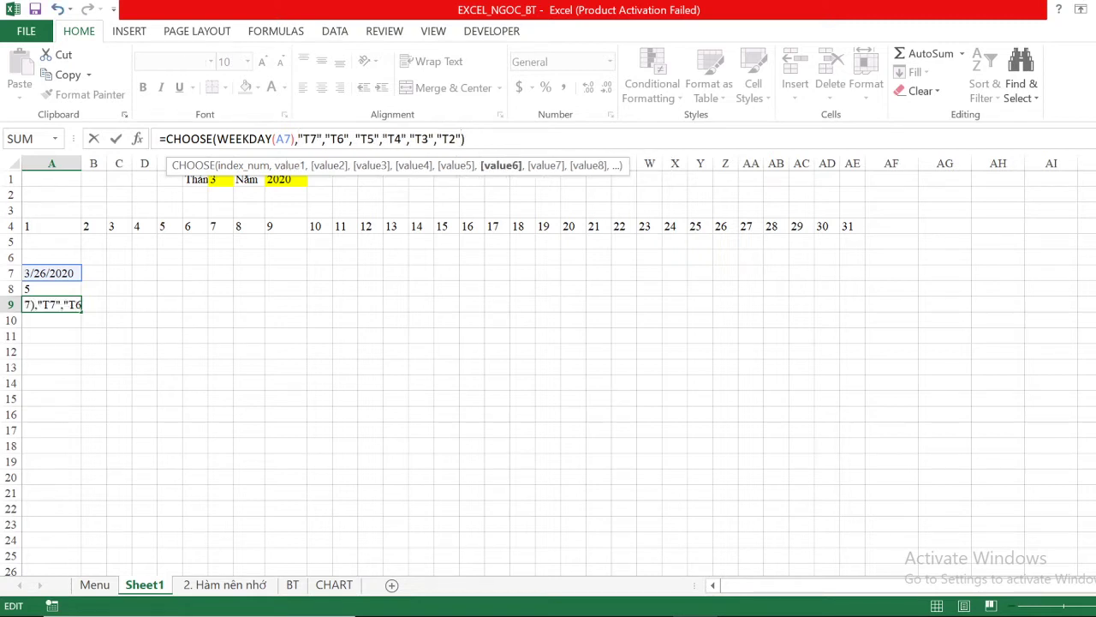
{"action": "type", "text": ",\"CN\""}
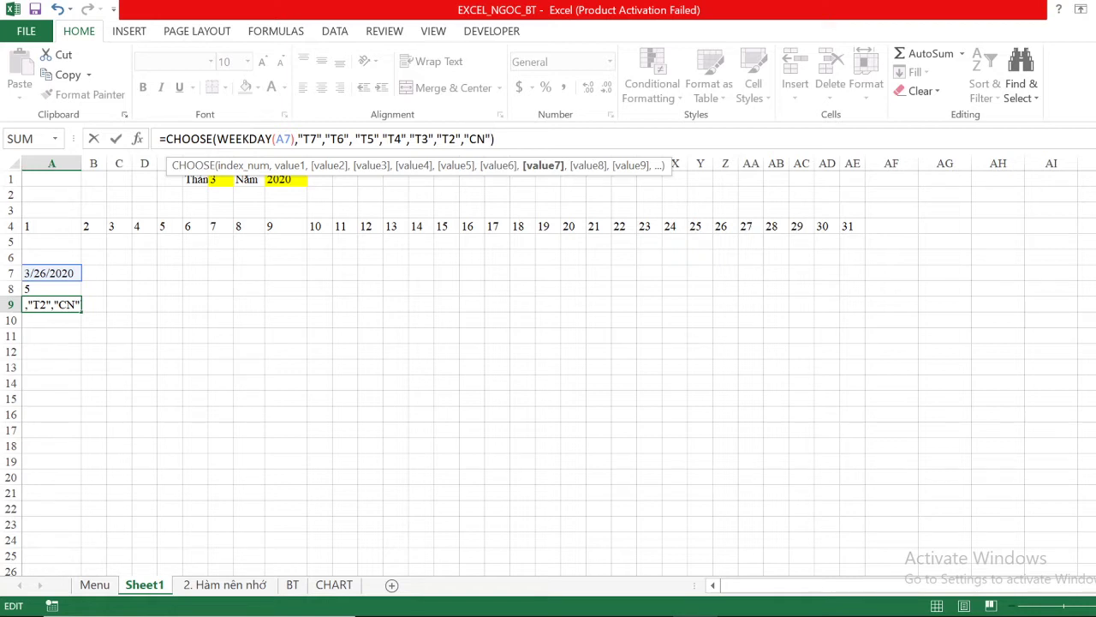
{"action": "left_click_drag", "start_coordinate": [493, 139], "coordinate": [463, 139]}
{"action": "key", "text": "BackSpace"}
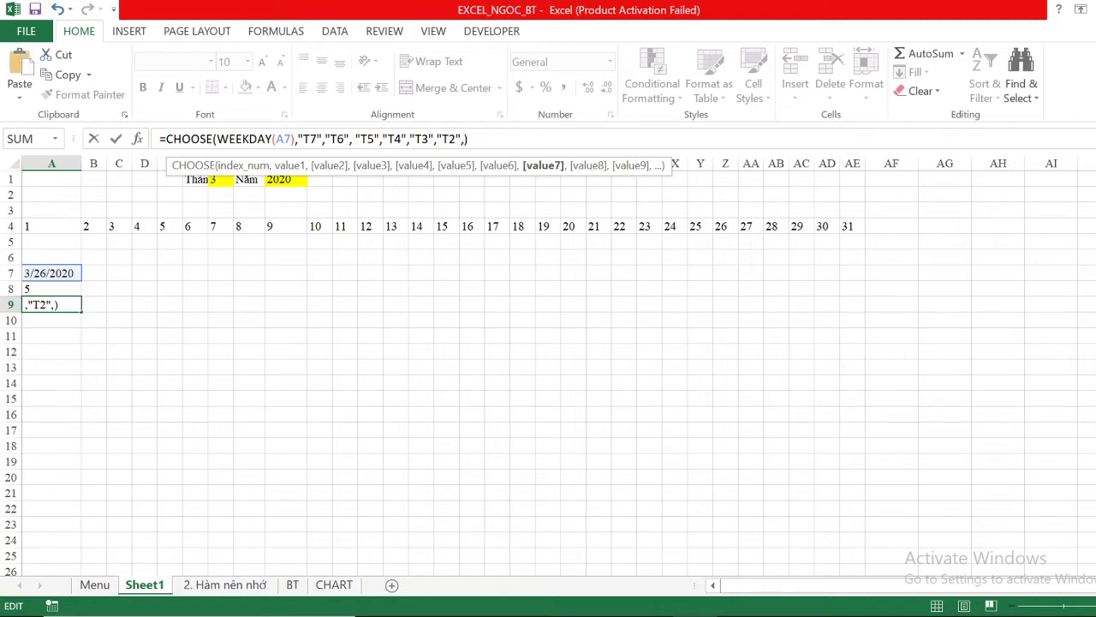
{"action": "left_click", "coordinate": [294, 138]}
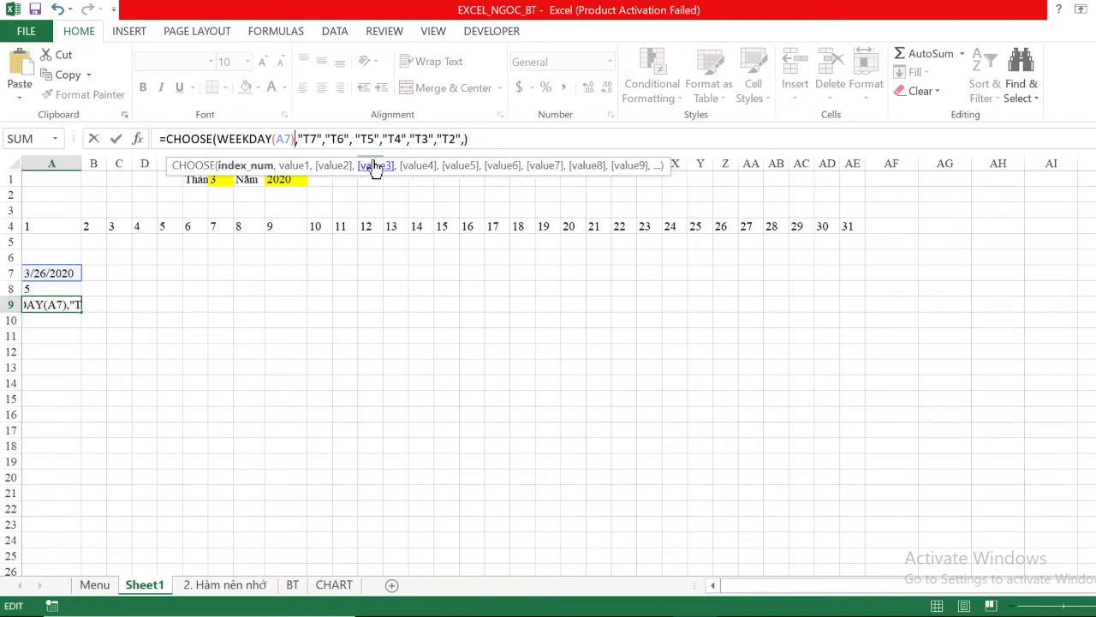
{"action": "type", "text": "\"CN\""}
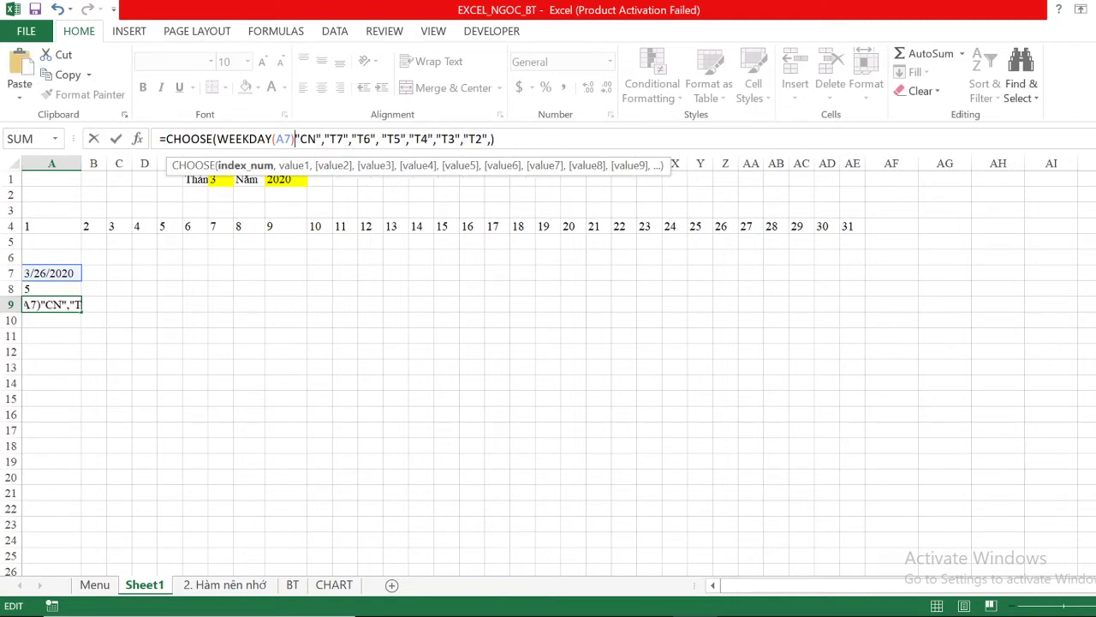
{"action": "type", "text": ","}
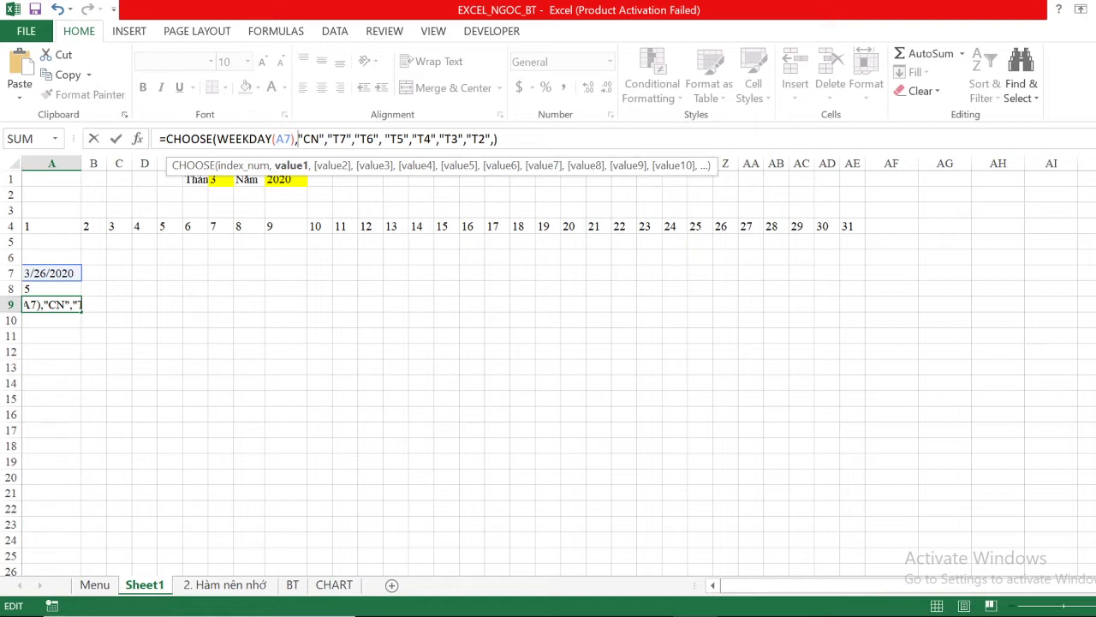
Follow CN with labels "T2","T3","T4","T5","T6","T7" and commit the formula.
{"action": "key", "text": "Right"}
{"action": "key", "text": "Right"}
{"action": "key", "text": "Right"}
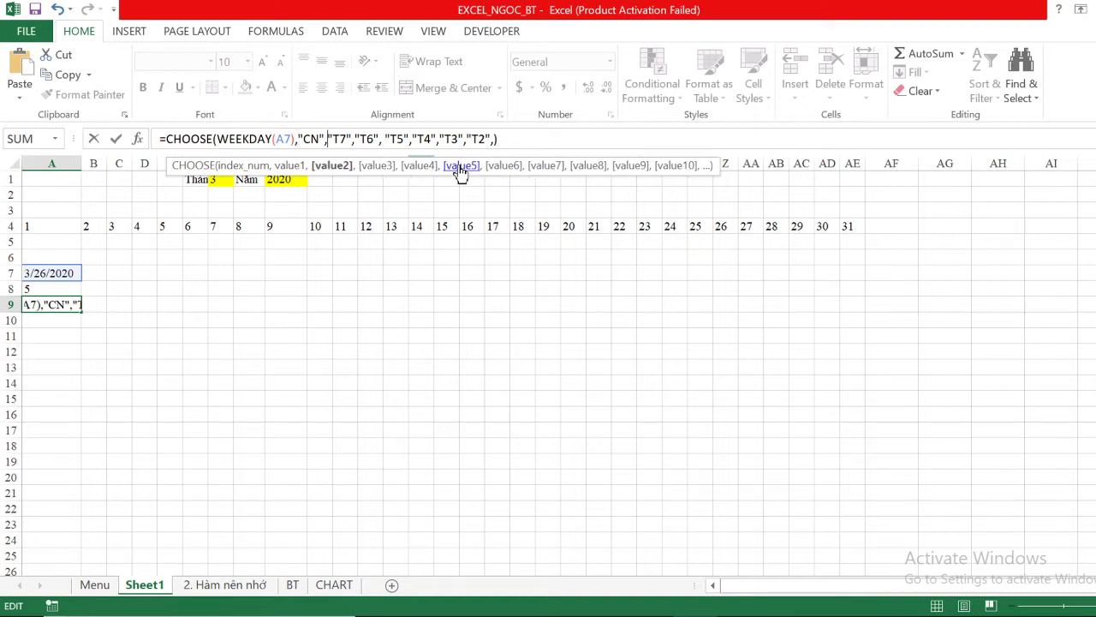
{"action": "type", "text": "\"T2\""}
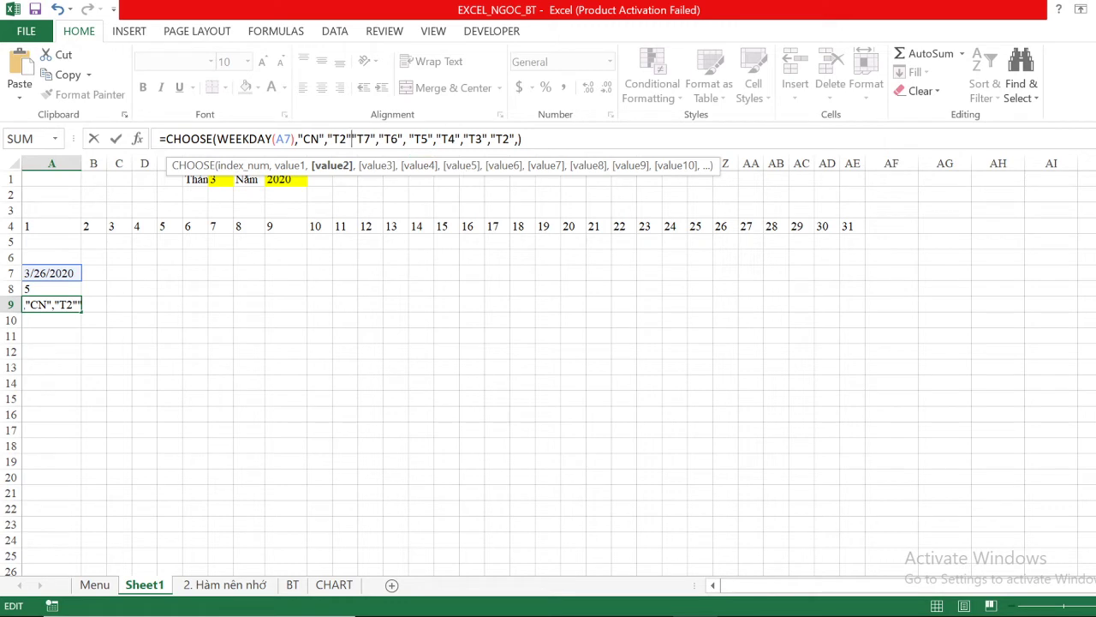
{"action": "left_click_drag", "start_coordinate": [519, 138], "coordinate": [351, 138]}
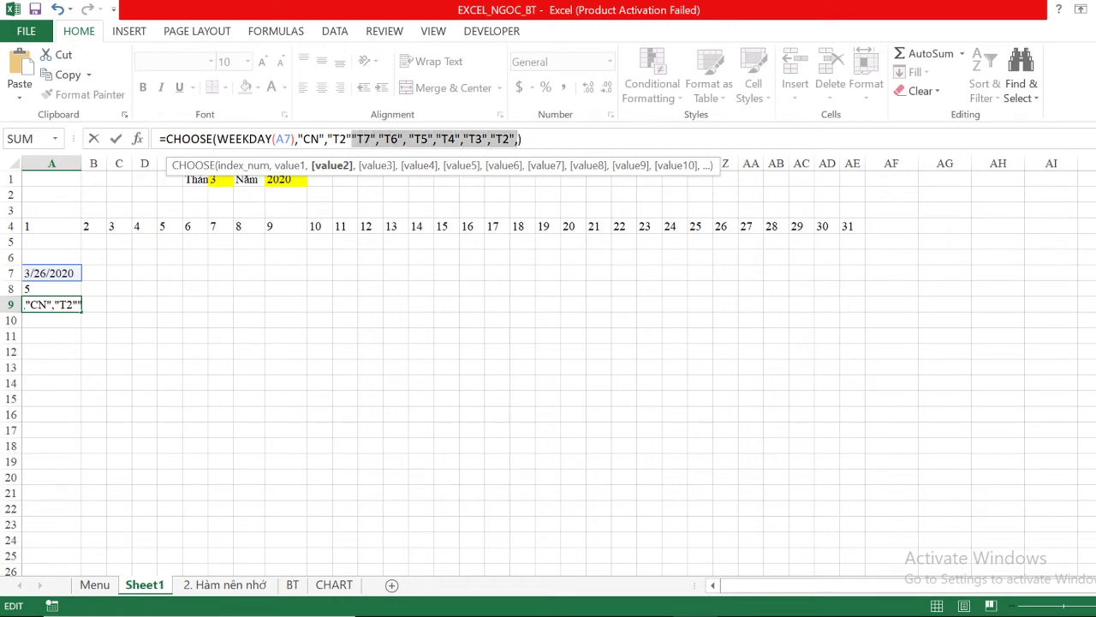
{"action": "key", "text": "BackSpace"}
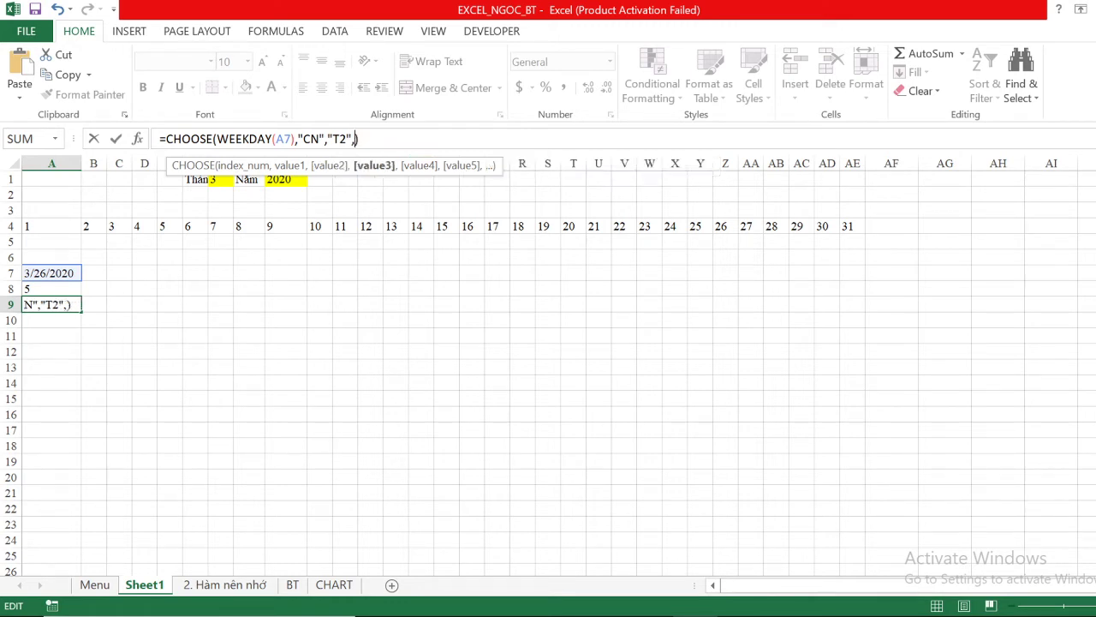
{"action": "type", "text": ",\"T3\""}
{"action": "type", "text": ",\"T4\""}
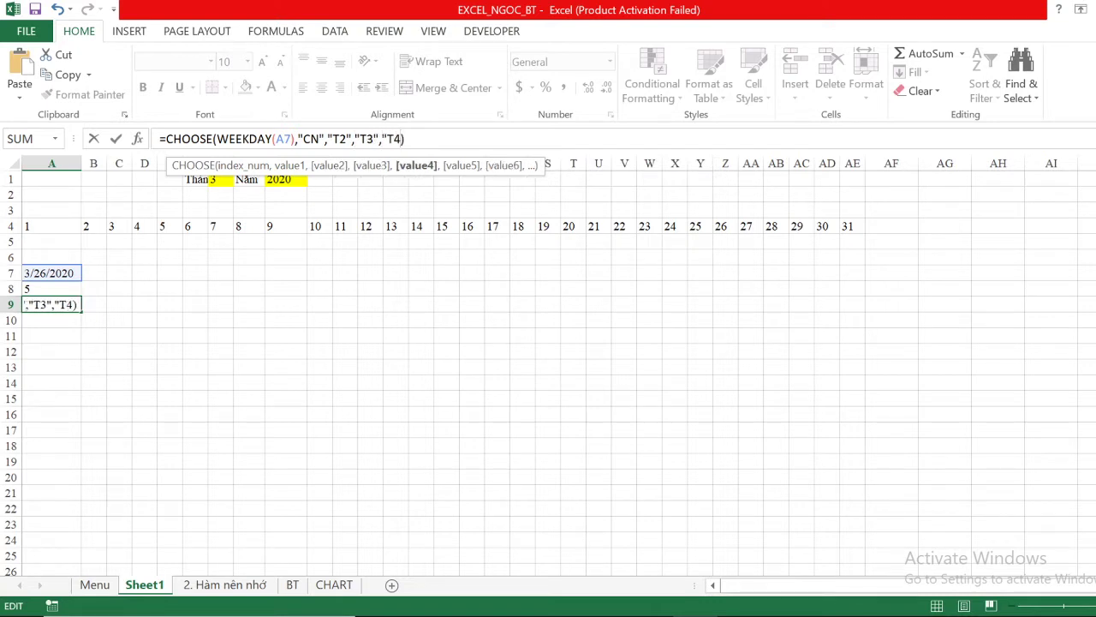
{"action": "type", "text": ","}
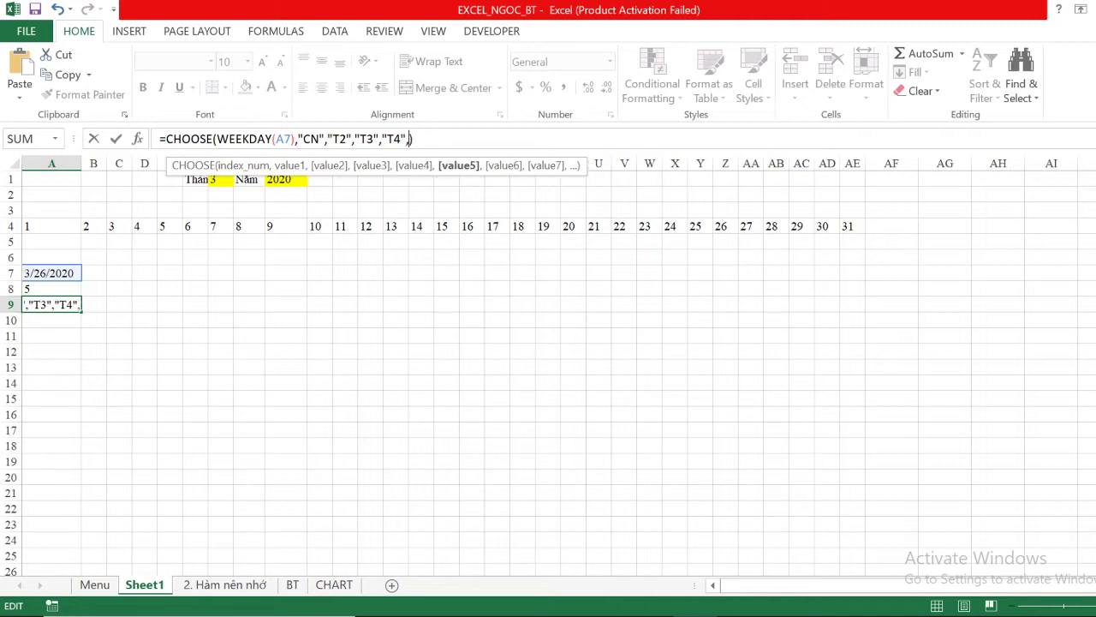
{"action": "type", "text": "\"T5\","}
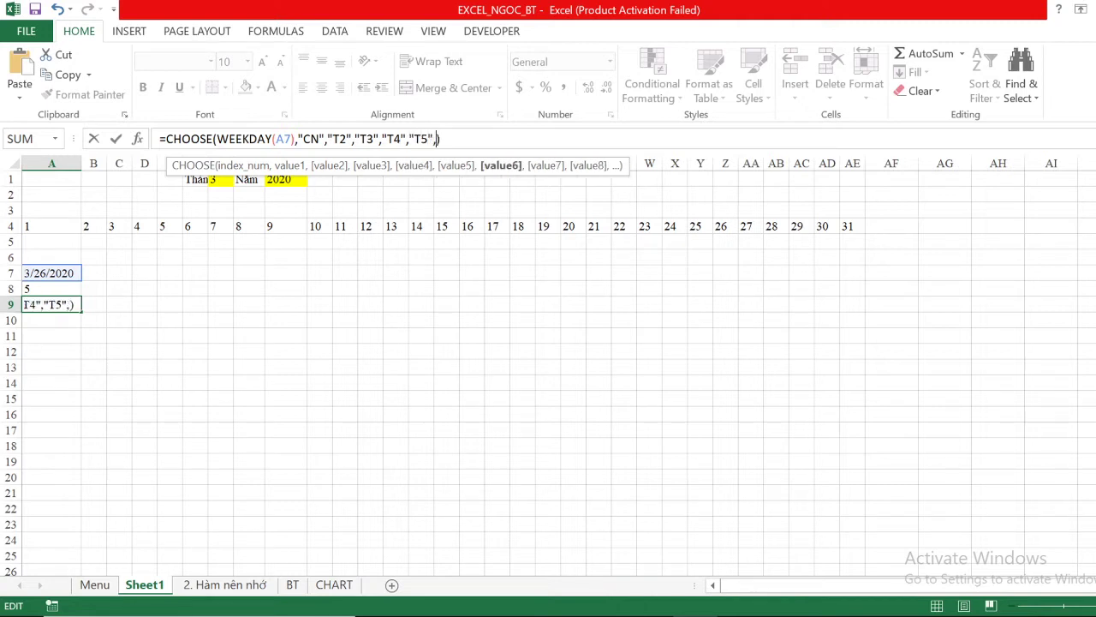
{"action": "type", "text": "\"T6\""}
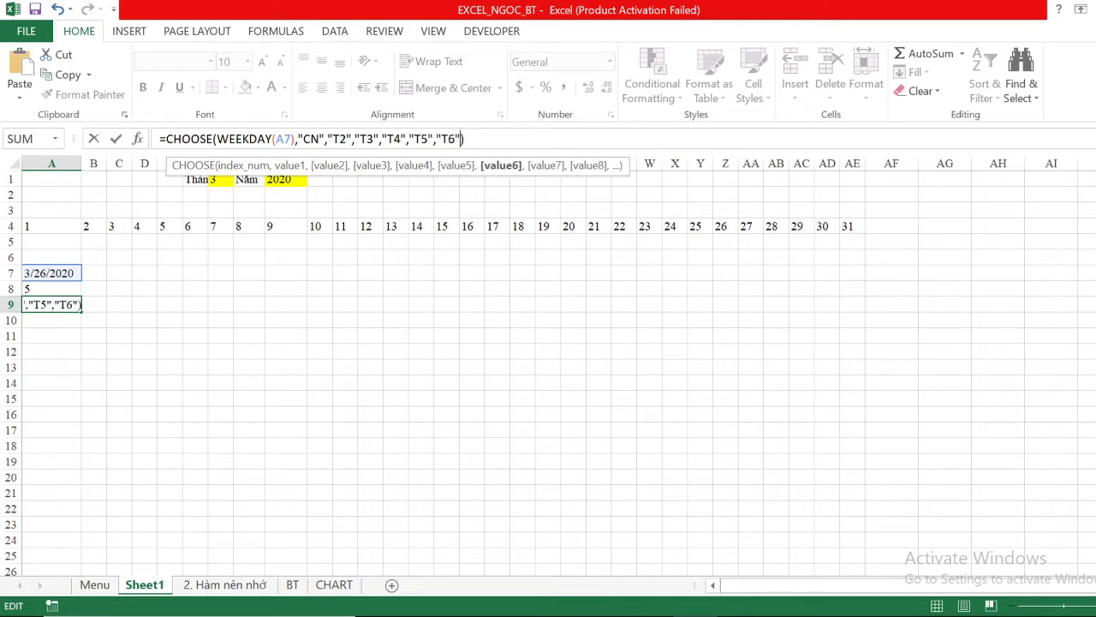
{"action": "type", "text": ",\""}
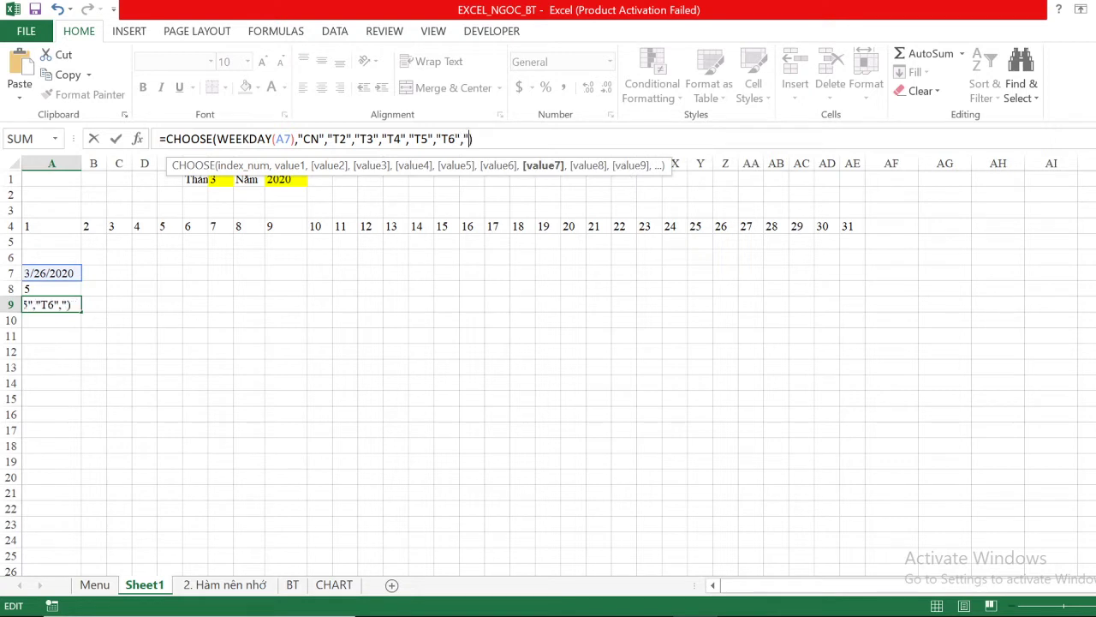
{"action": "type", "text": "T7"}
{"action": "key", "text": "Return"}
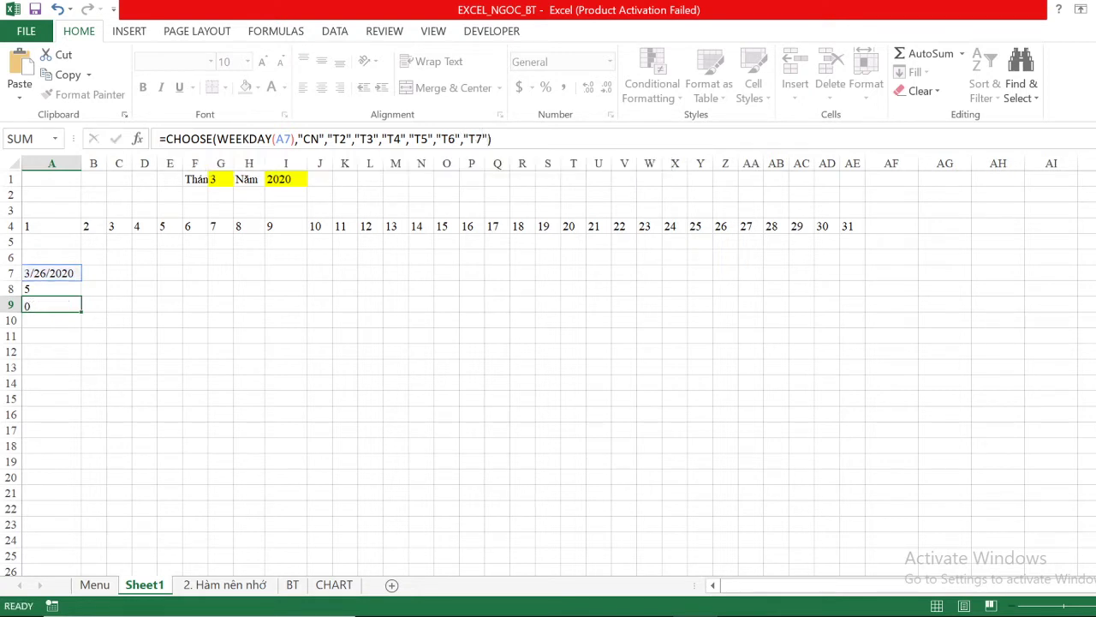
Review A9's weekday formula, row 5 beneath the day numbers, and the month in G1.
{"action": "left_click", "coordinate": [49, 308]}
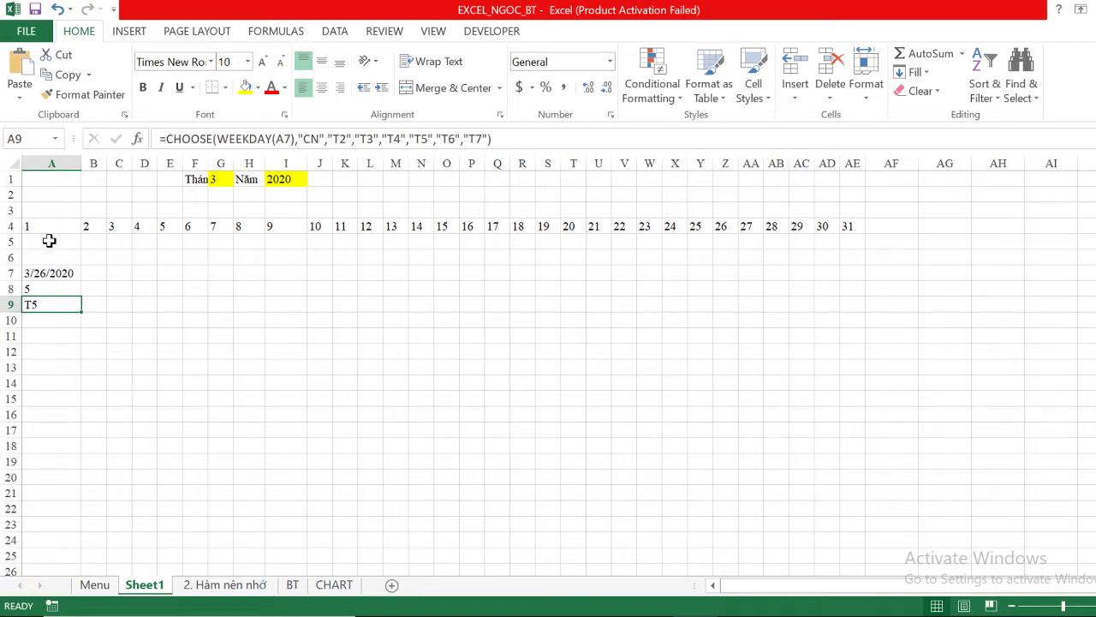
{"action": "left_click_drag", "start_coordinate": [49, 240], "coordinate": [844, 243]}
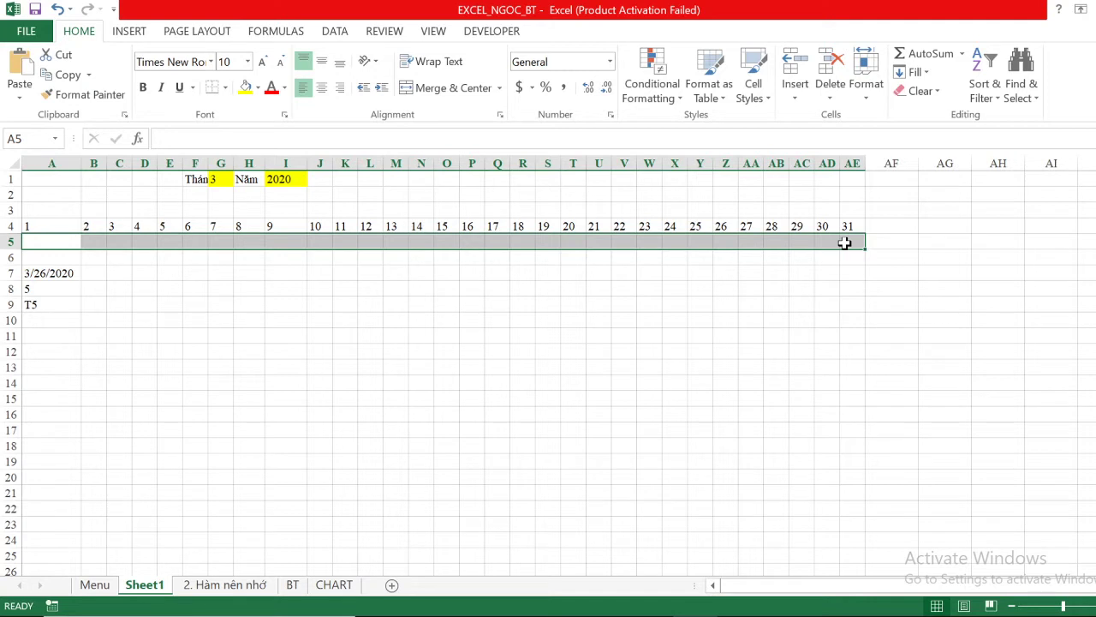
{"action": "left_click", "coordinate": [50, 305]}
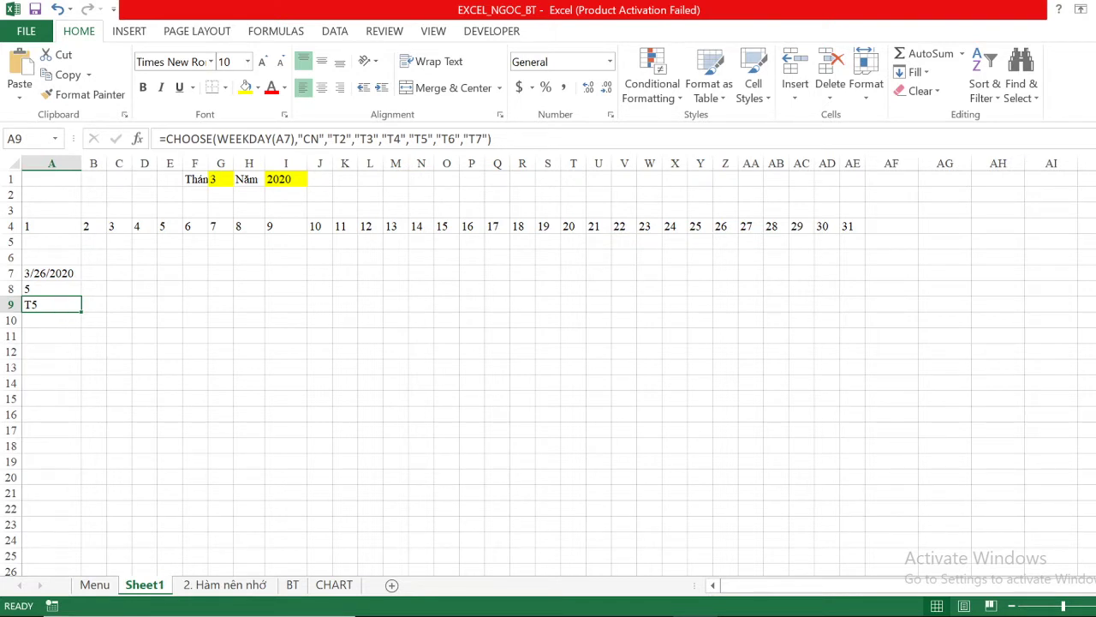
{"action": "left_click", "coordinate": [273, 139]}
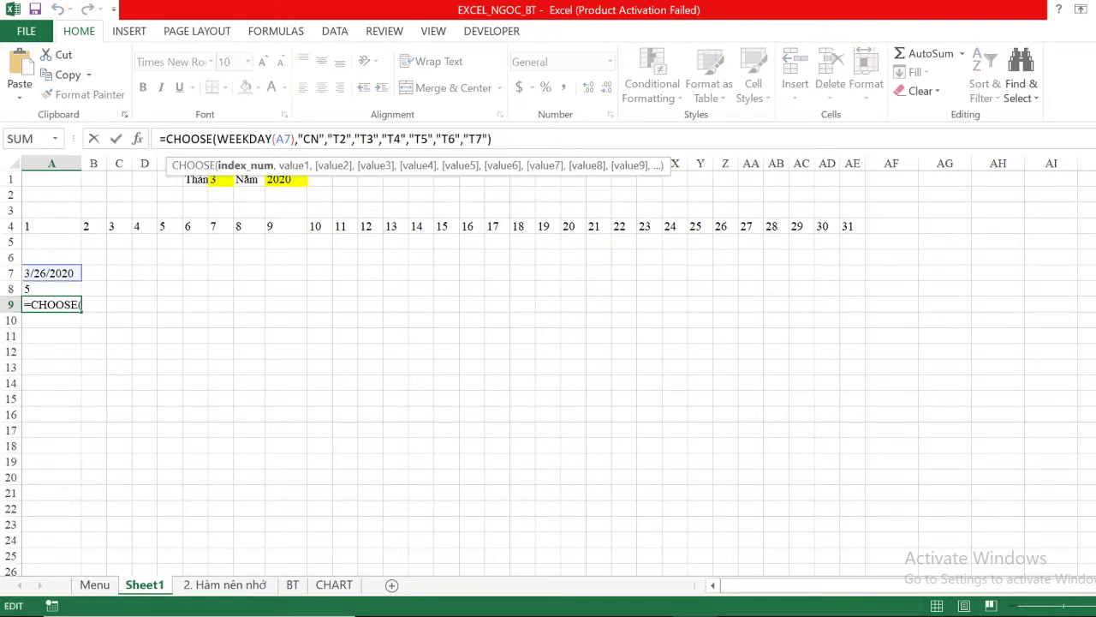
{"action": "left_click", "coordinate": [226, 196]}
{"action": "left_click", "coordinate": [218, 181]}
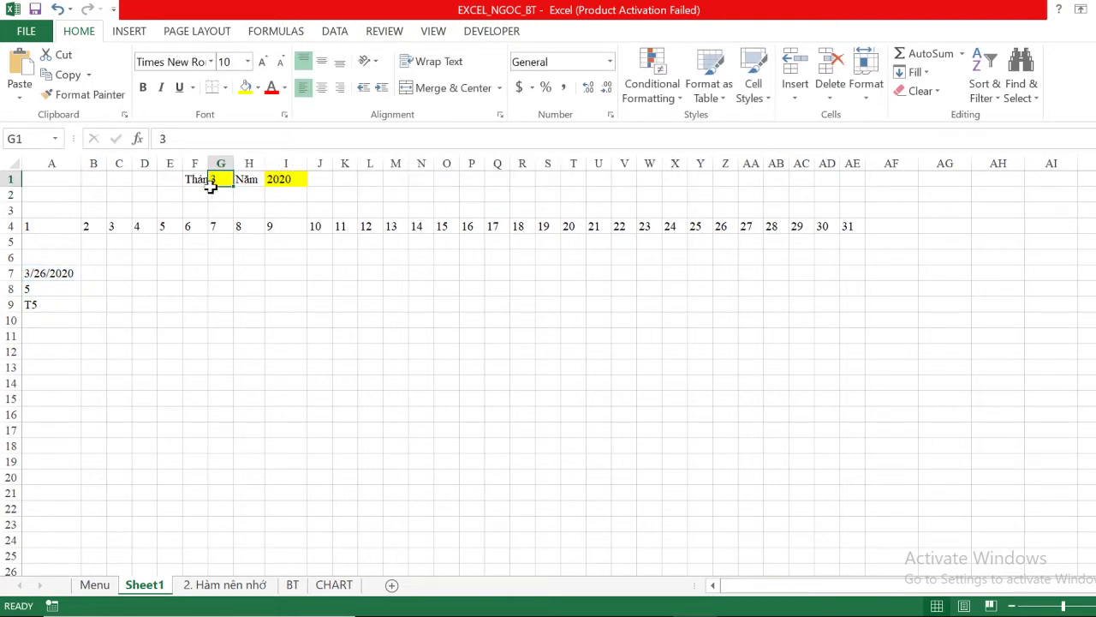
Move the CHOOSE weekday formula out of A9 into A5 under day 1.
{"action": "left_click", "coordinate": [54, 303]}
{"action": "left_click", "coordinate": [161, 141]}
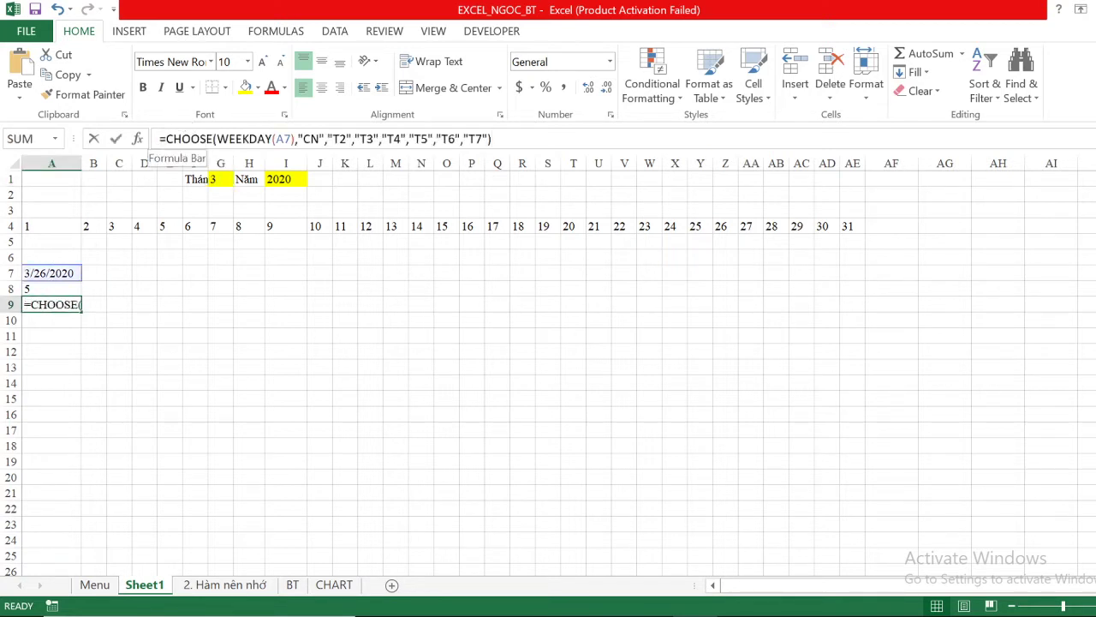
{"action": "key", "text": "ctrl+a"}
{"action": "key", "text": "Escape"}
{"action": "key", "text": "Down"}
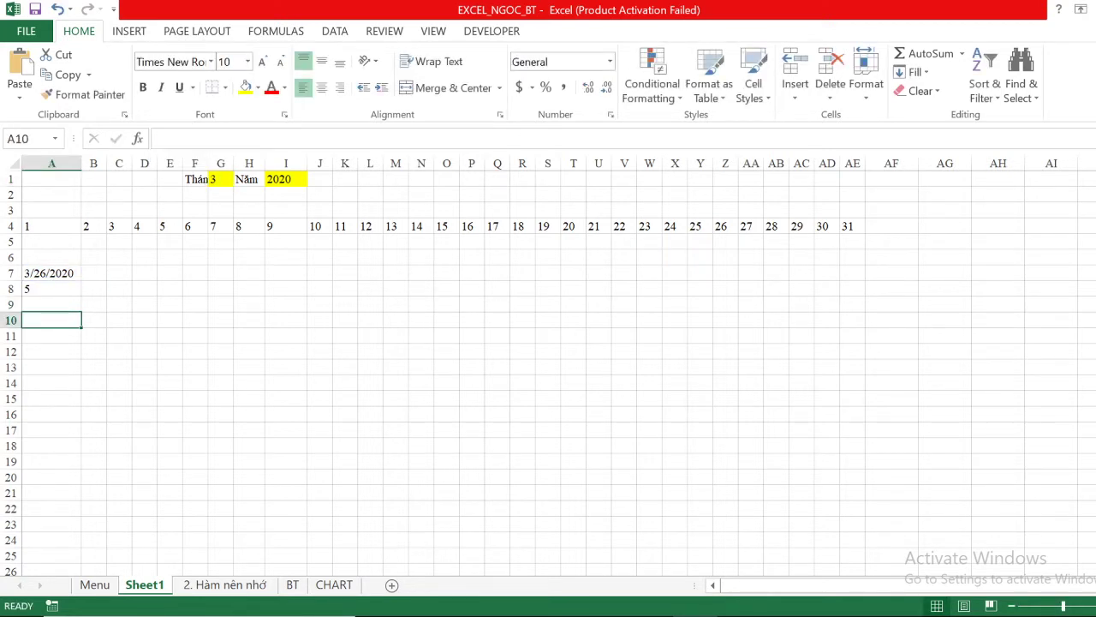
{"action": "left_click", "coordinate": [67, 241]}
{"action": "type", "text": "T5"}
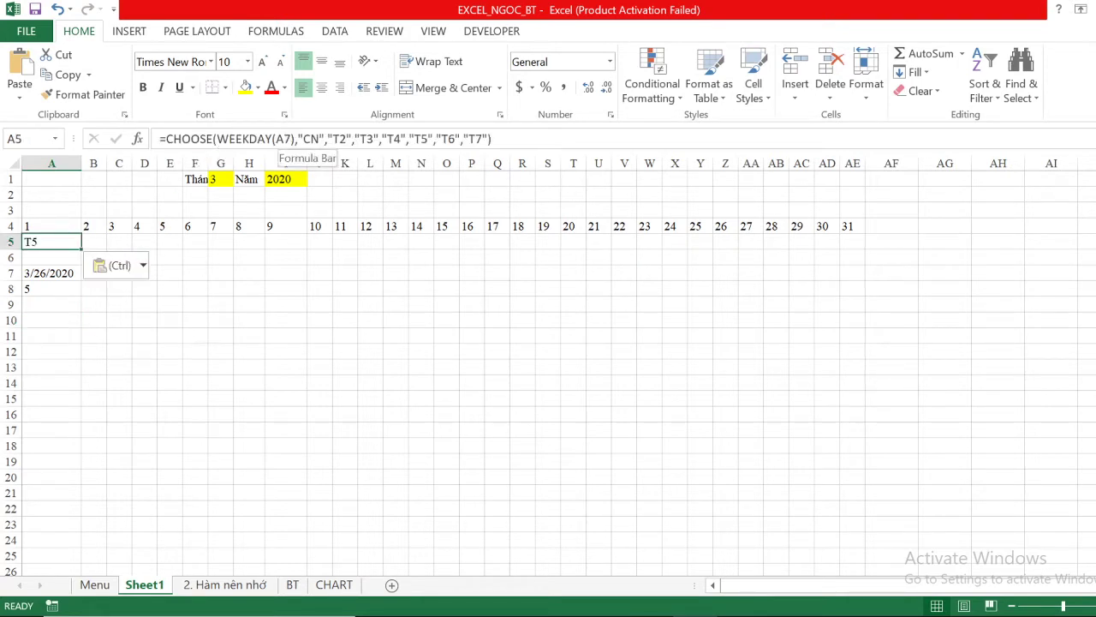
{"action": "left_click", "coordinate": [285, 138]}
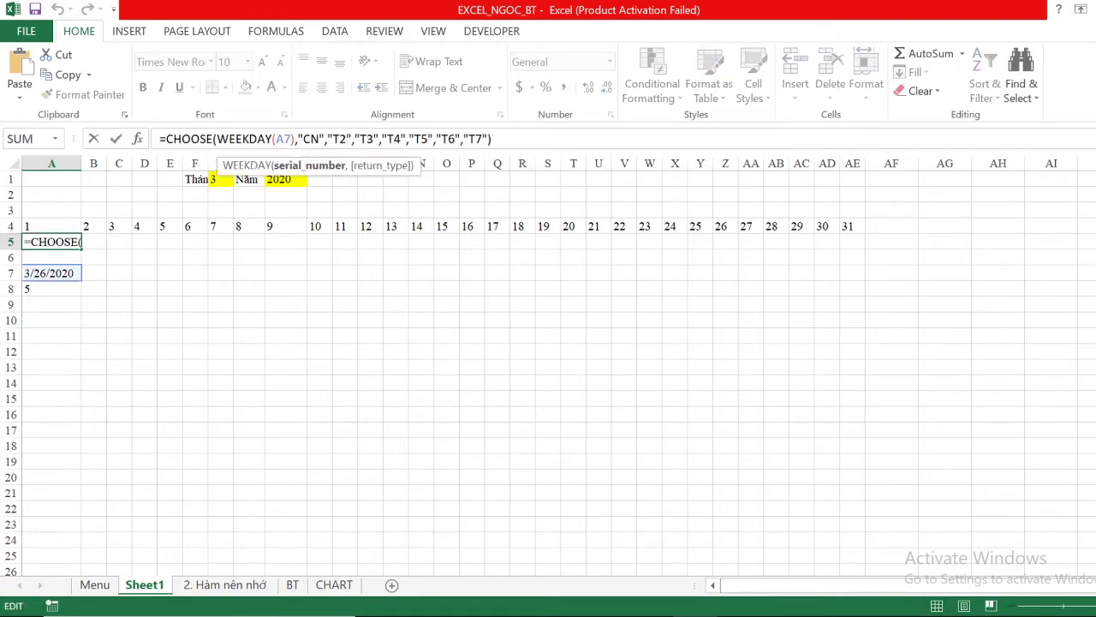
Replace A7 in A5's WEEKDAY with DATE(I1,G1,A4) built from the year, month and day cells.
{"action": "key", "text": "BackSpace"}
{"action": "key", "text": "BackSpace"}
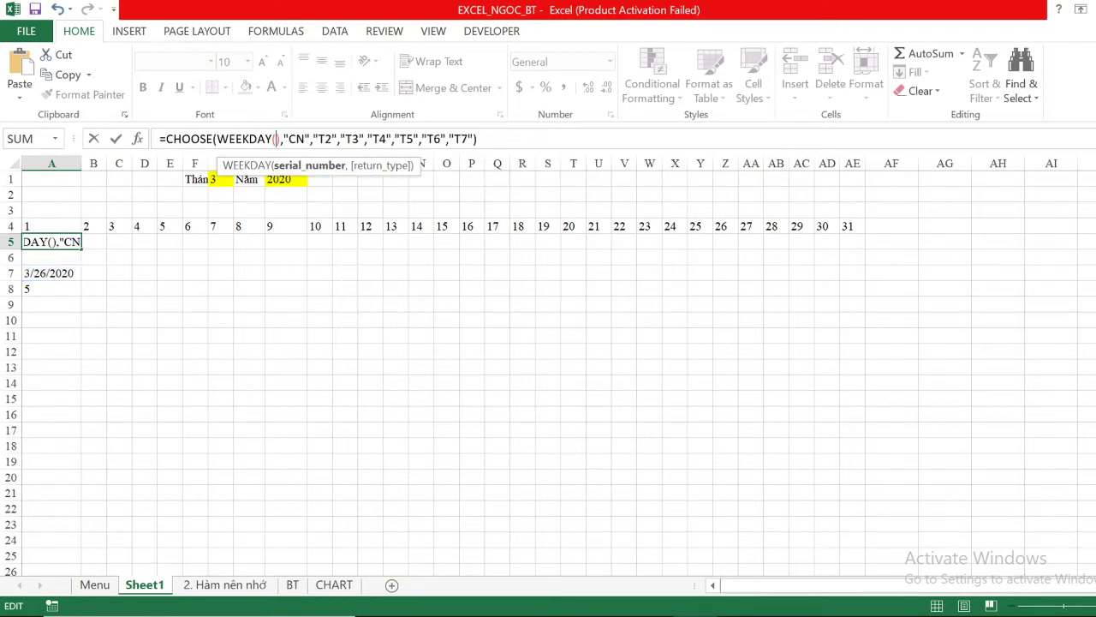
{"action": "type", "text": "dat"}
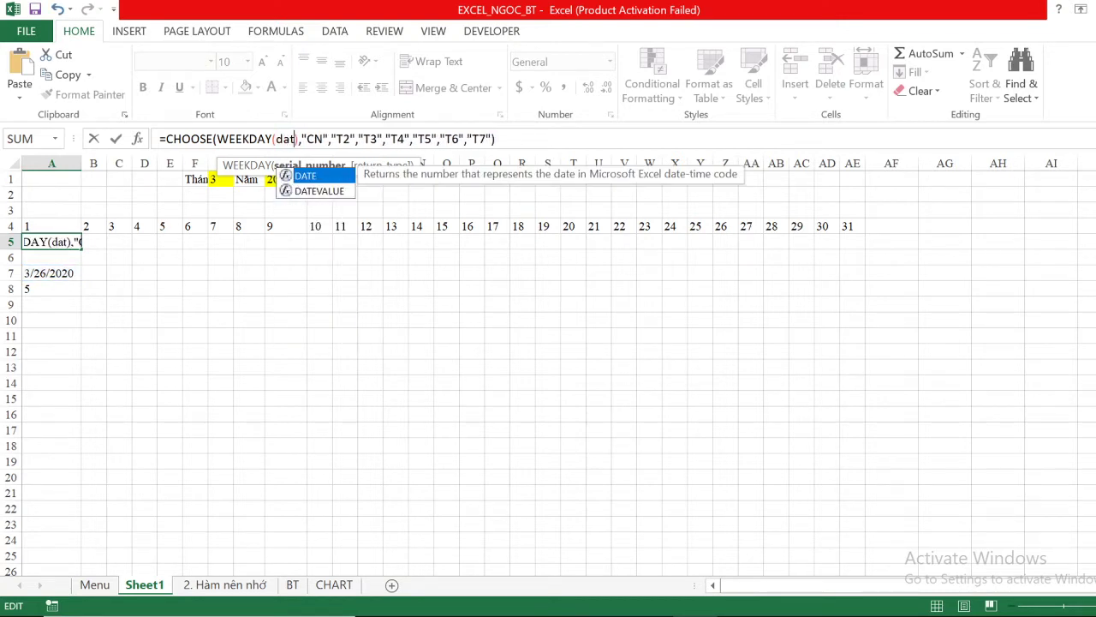
{"action": "type", "text": "e("}
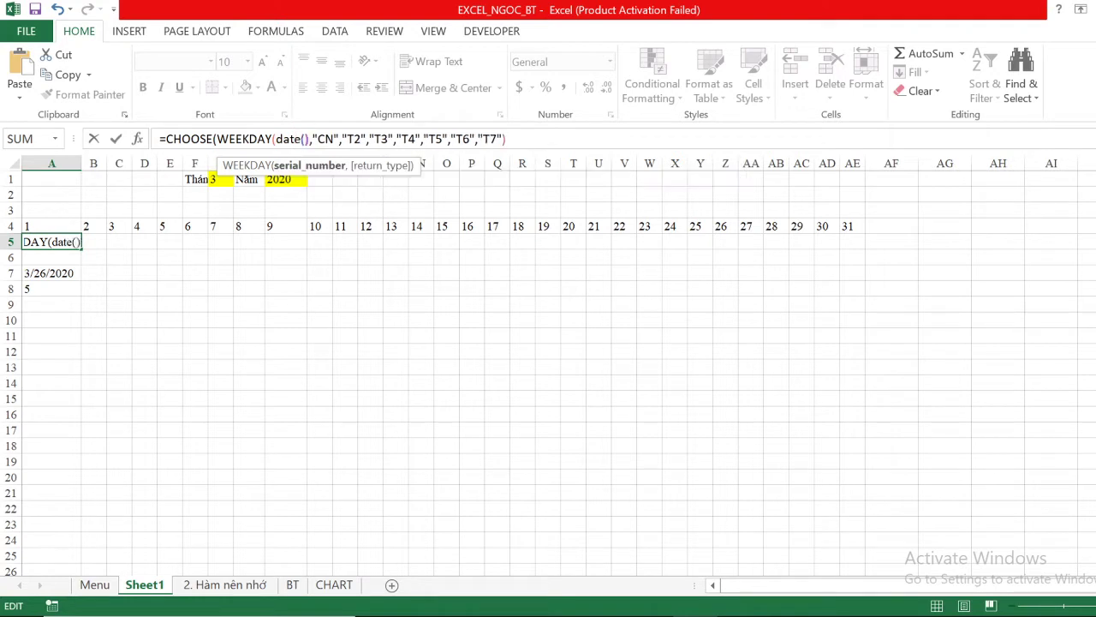
{"action": "key", "text": "Left"}
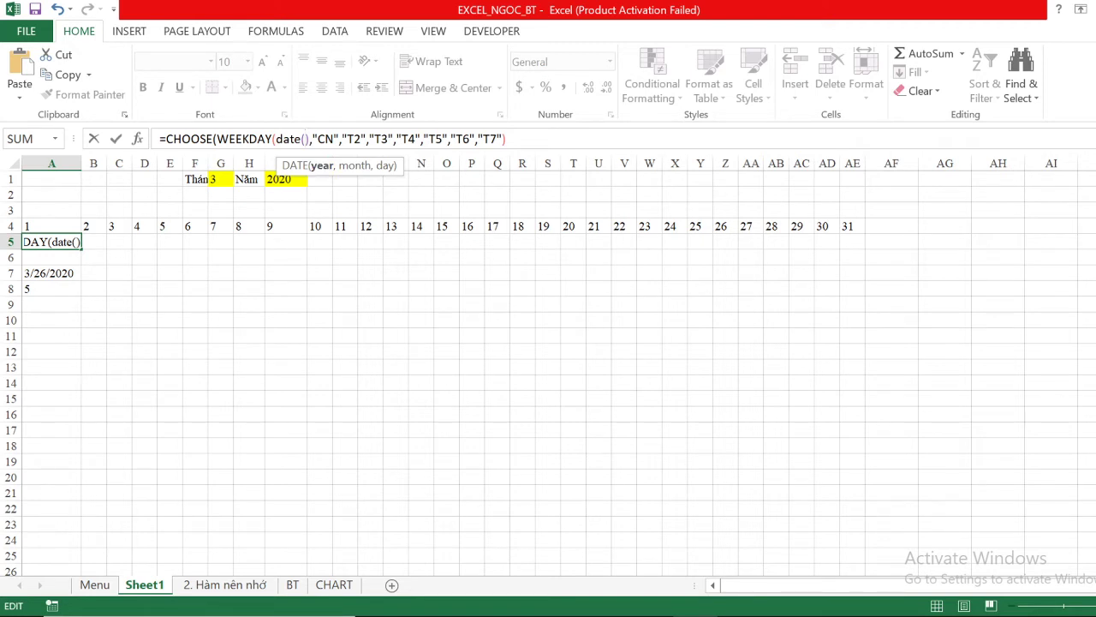
{"action": "left_click", "coordinate": [281, 180]}
{"action": "type", "text": ","}
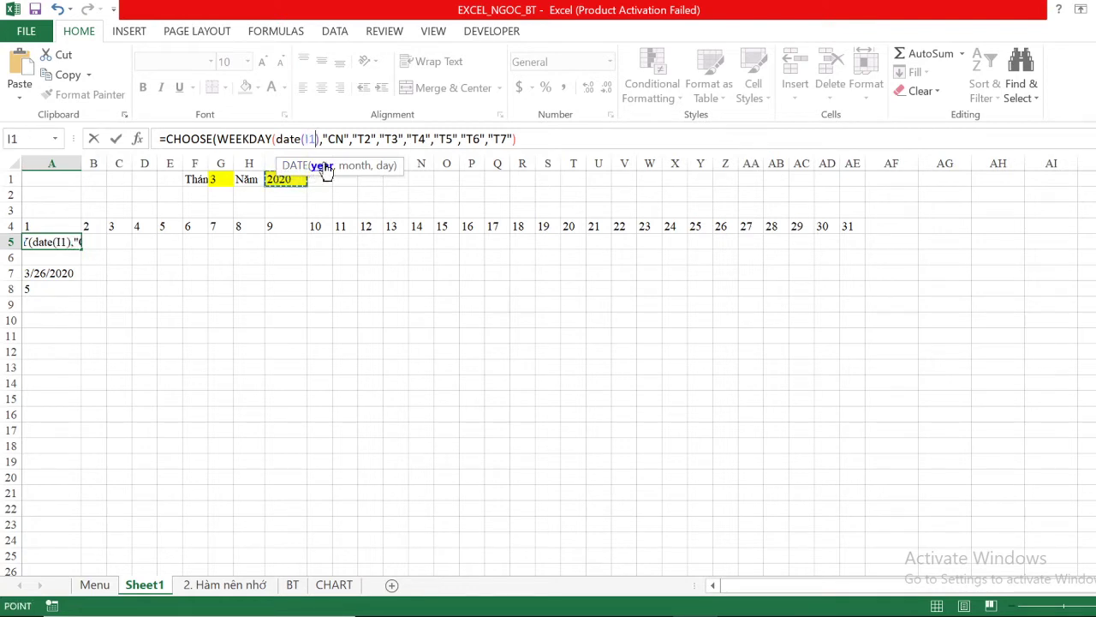
{"action": "left_click", "coordinate": [218, 180]}
{"action": "type", "text": ","}
{"action": "key", "text": "BackSpace"}
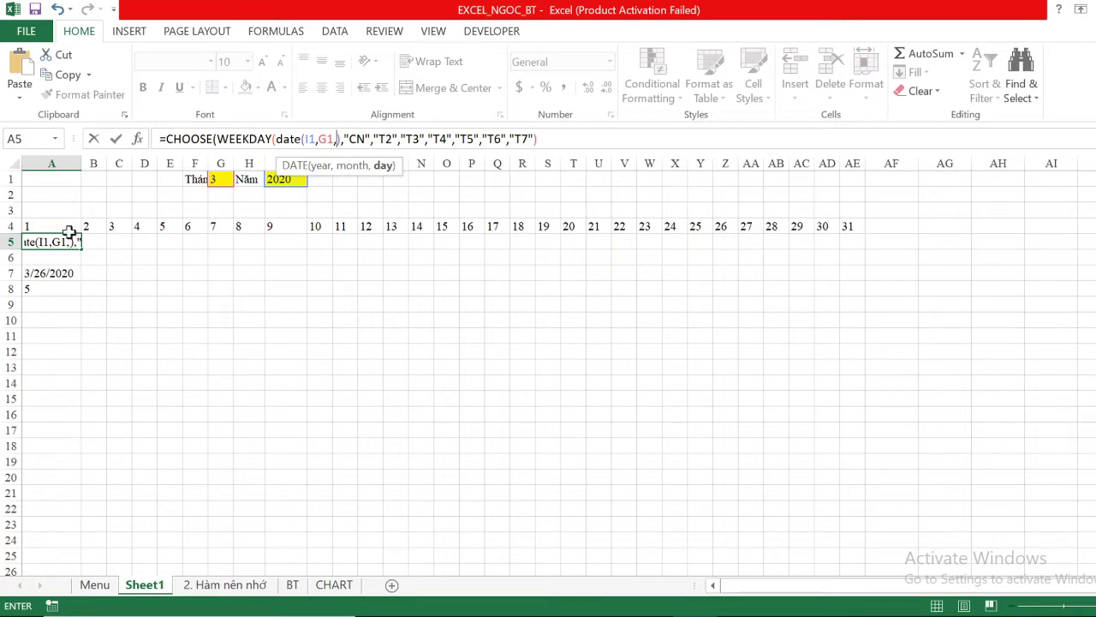
{"action": "left_click", "coordinate": [56, 226]}
Close the DATE and CHOOSE brackets in A5 and accept Excel's correction, showing CN.
{"action": "key", "text": "Return"}
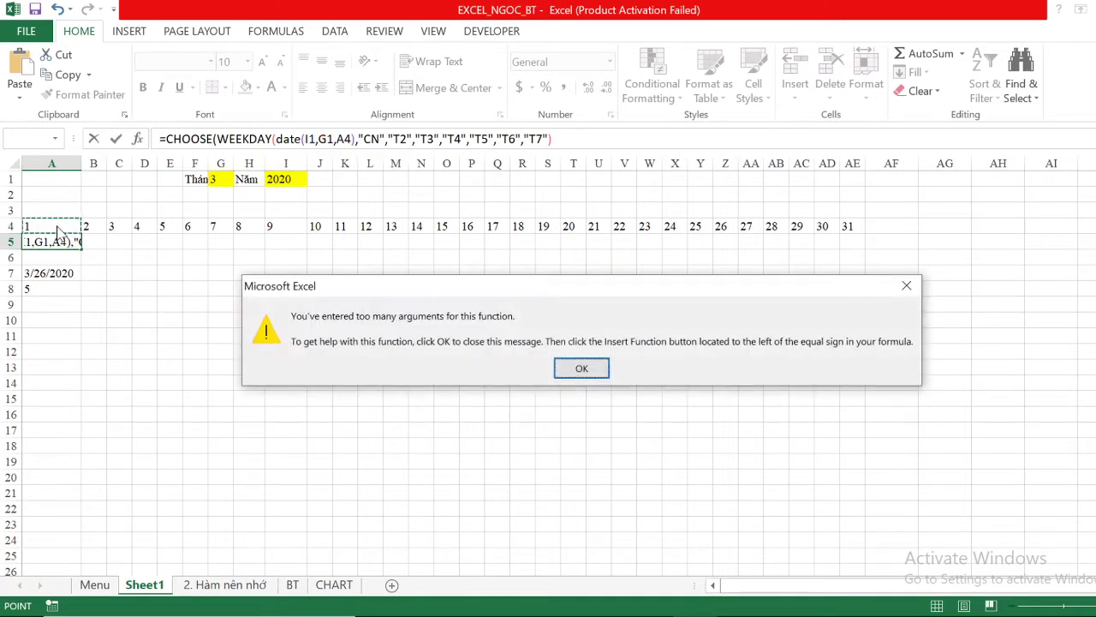
{"action": "key", "text": "Return"}
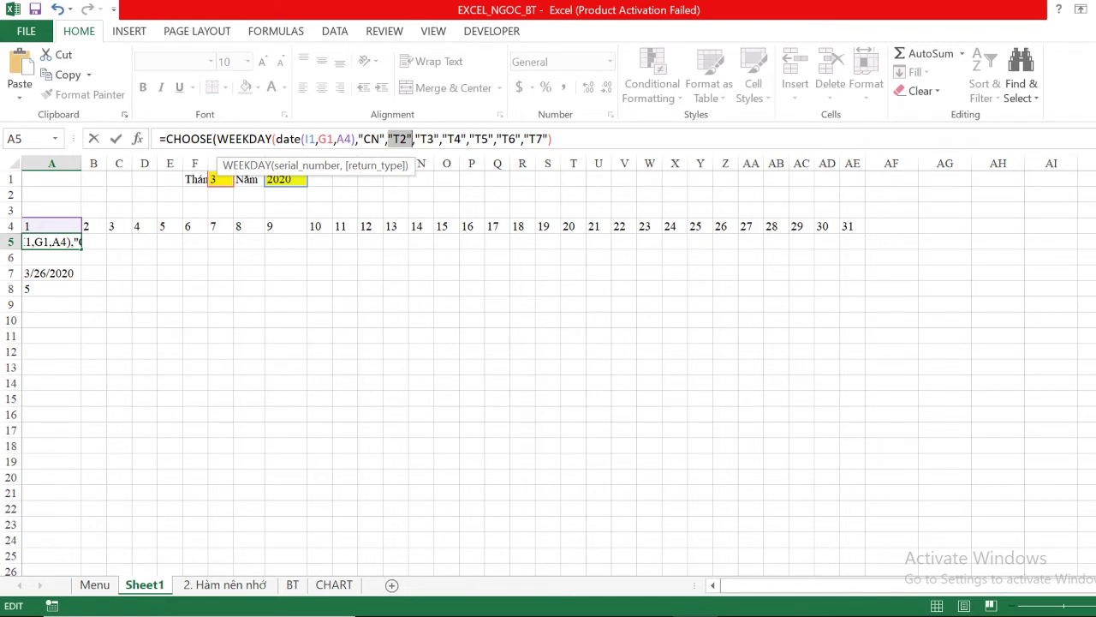
{"action": "left_click", "coordinate": [355, 138]}
{"action": "type", "text": ")"}
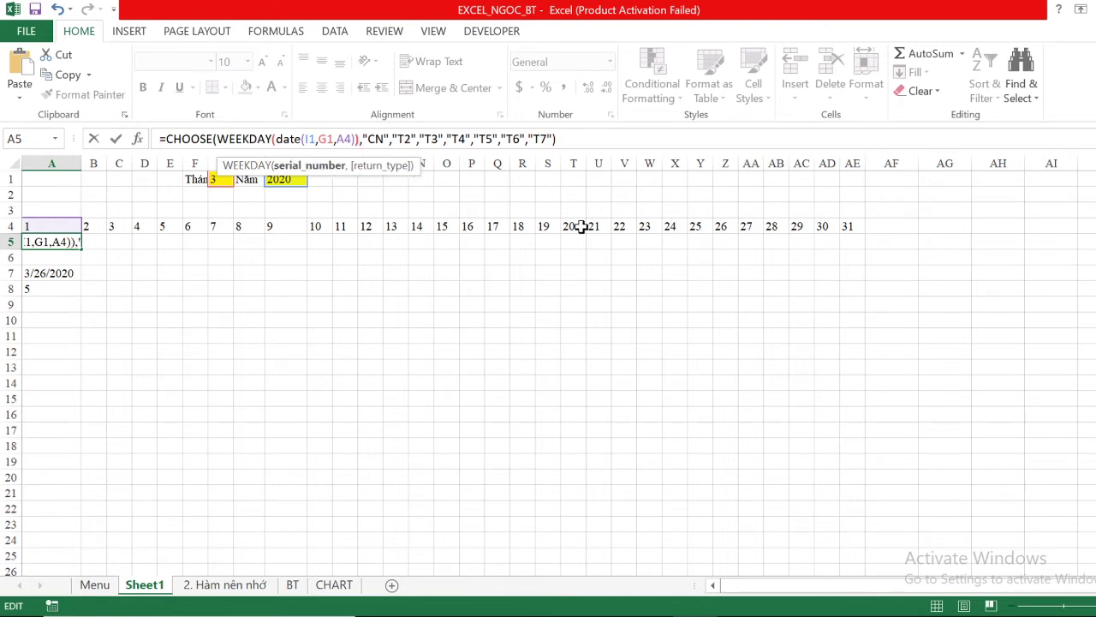
{"action": "key", "text": "Right"}
{"action": "key", "text": "End"}
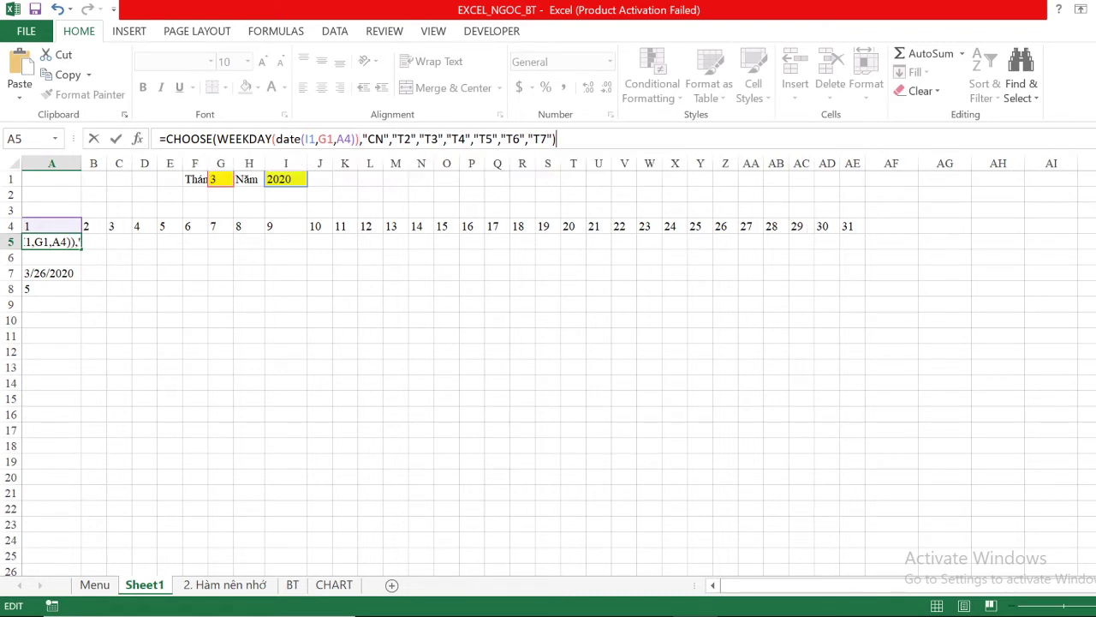
{"action": "type", "text": ")"}
{"action": "key", "text": "Return"}
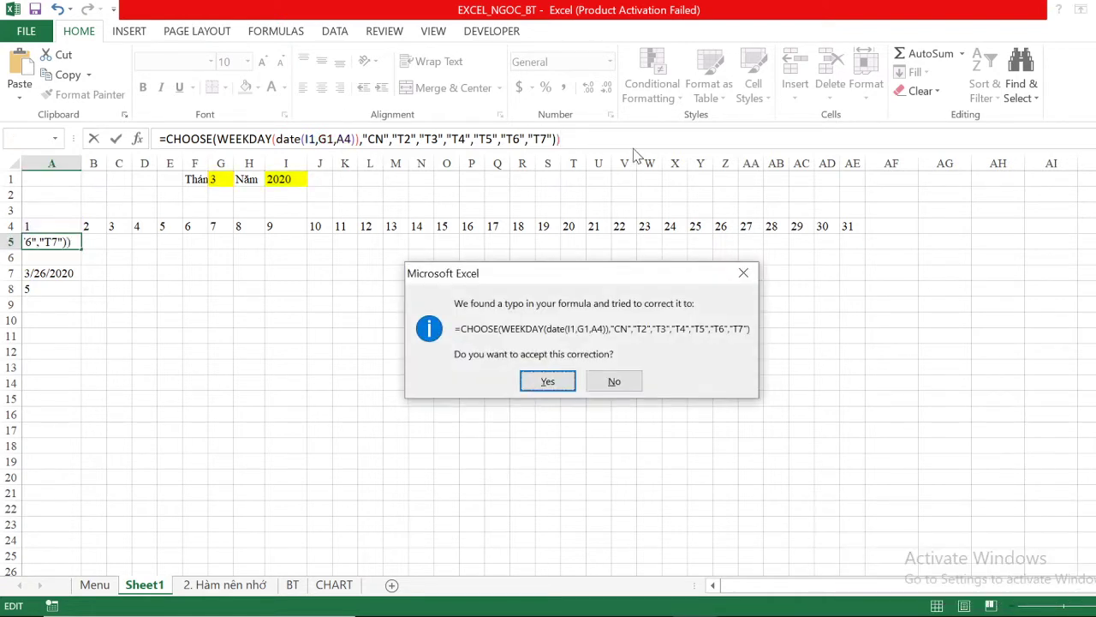
{"action": "key", "text": "Return"}
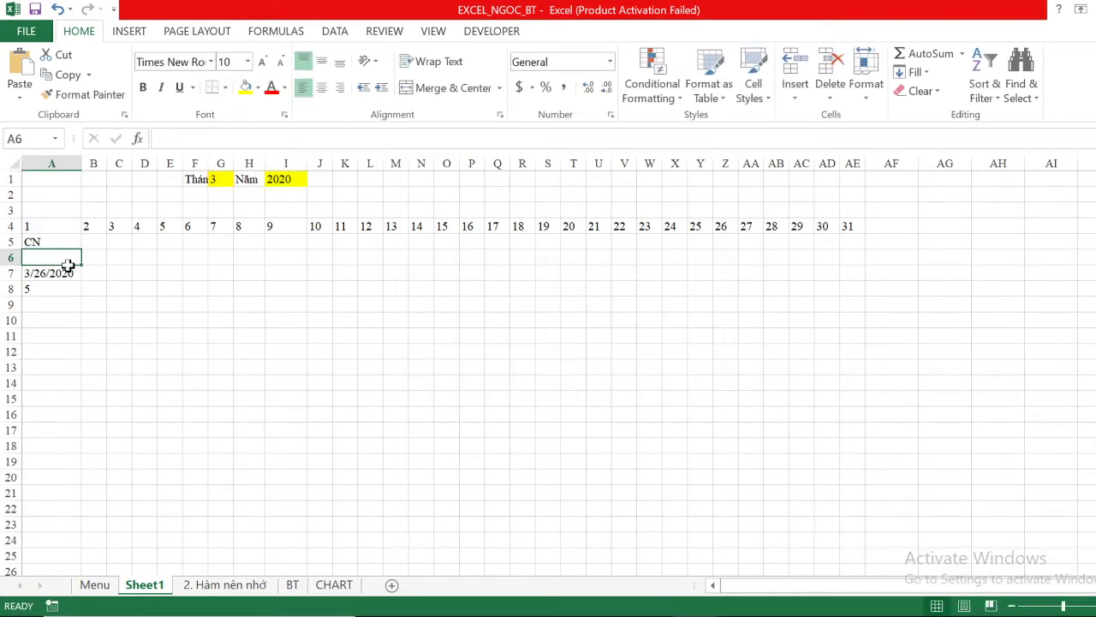
Clear the scratch values in A7:A8 and copy A5's weekday formula across row 5.
{"action": "left_click_drag", "start_coordinate": [69, 272], "coordinate": [68, 288]}
{"action": "key", "text": "Delete"}
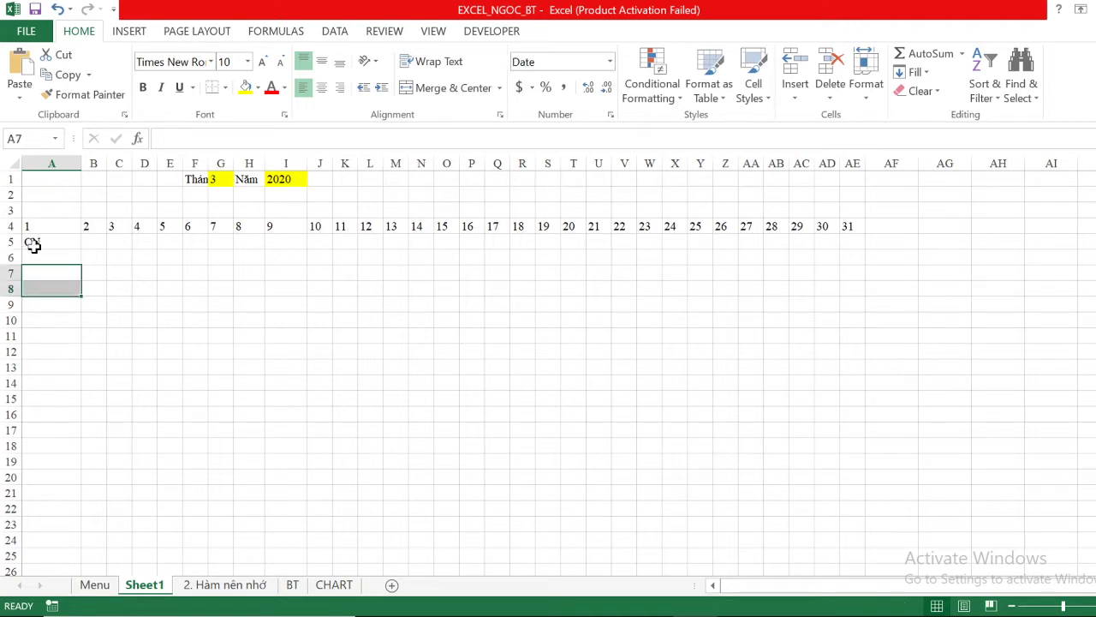
{"action": "left_click", "coordinate": [35, 244]}
{"action": "key", "text": "ctrl+c"}
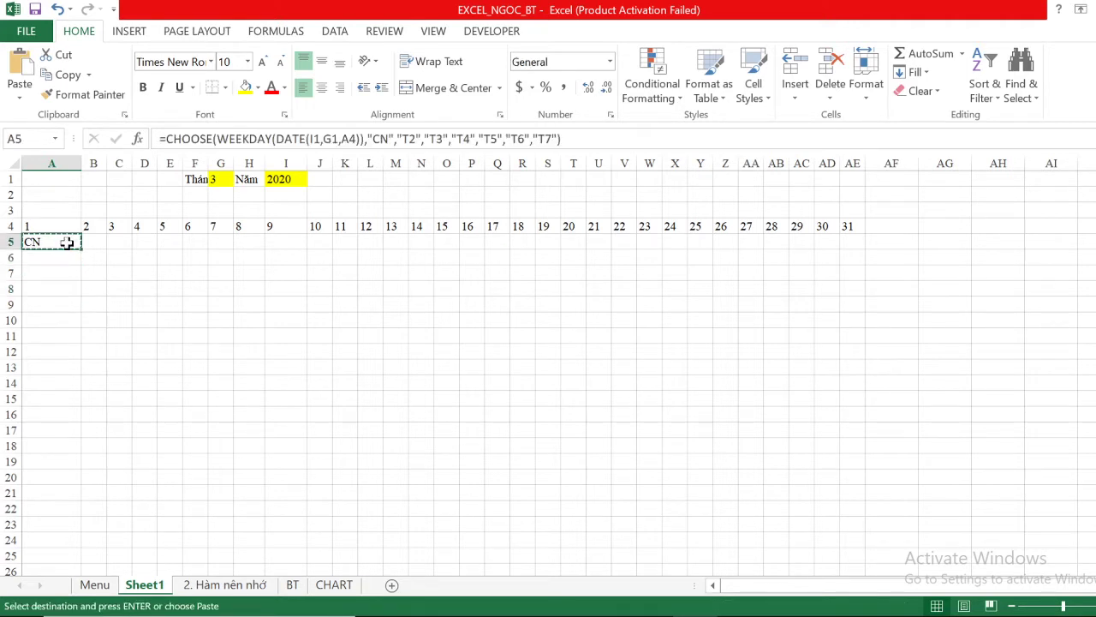
{"action": "key", "text": "Right"}
{"action": "key", "text": "ctrl+v"}
{"action": "key", "text": "Right"}
{"action": "key", "text": "ctrl+v"}
{"action": "key", "text": "Right"}
{"action": "key", "text": "ctrl+v"}
{"action": "key", "text": "Right"}
{"action": "key", "text": "ctrl+v"}
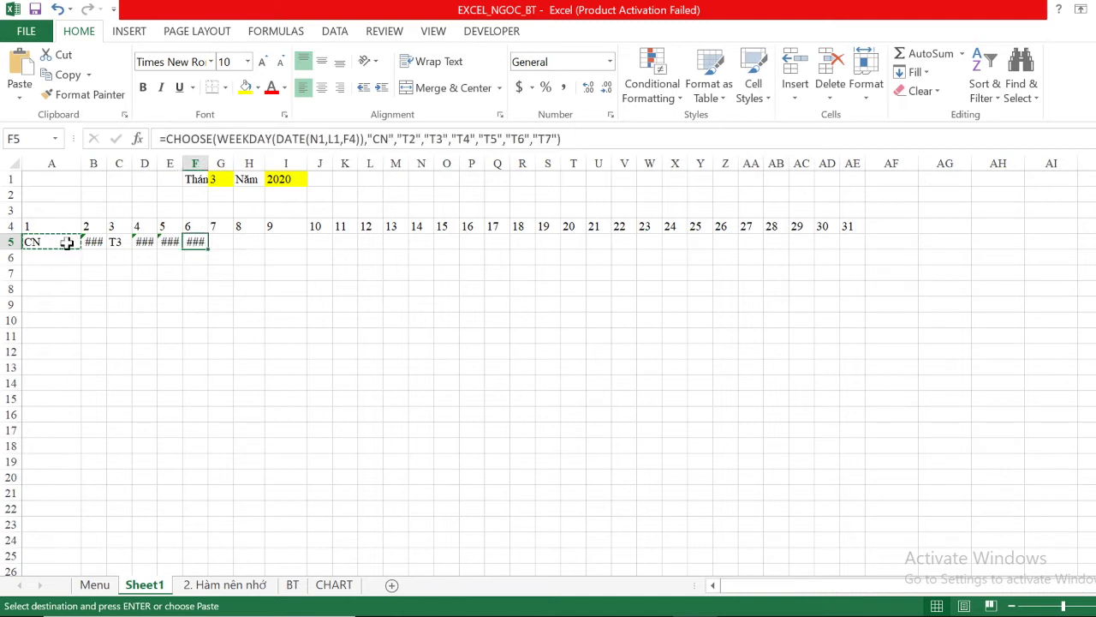
{"action": "key", "text": "ctrl+Right"}
{"action": "key", "text": "Home"}
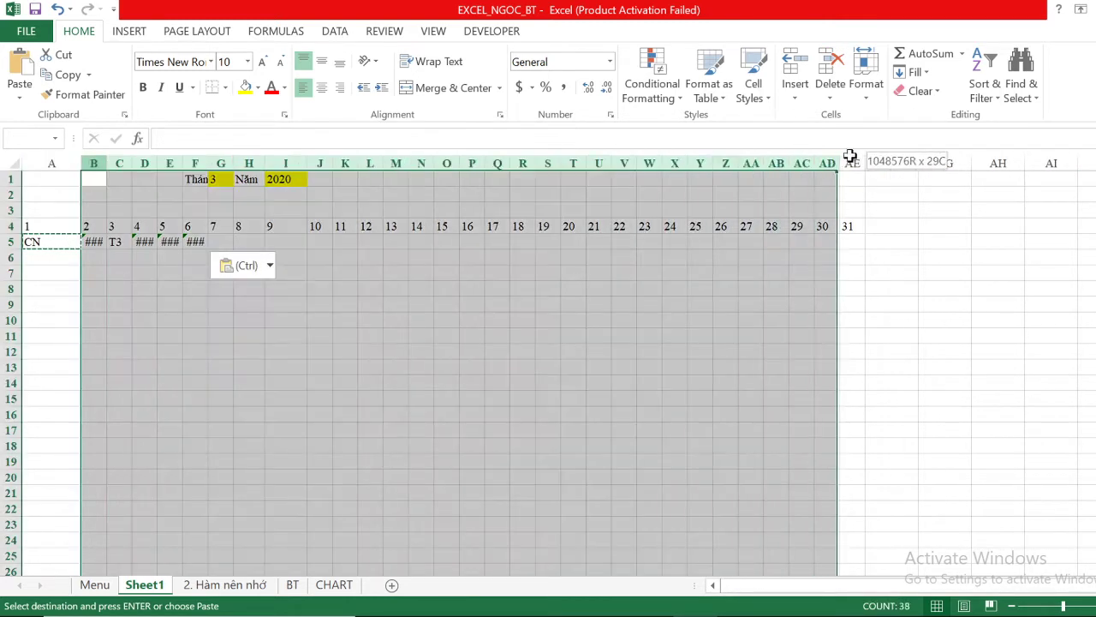
Widen columns B–AE and make A5's month reference absolute as $G$1.
{"action": "left_click_drag", "start_coordinate": [93, 162], "coordinate": [879, 159]}
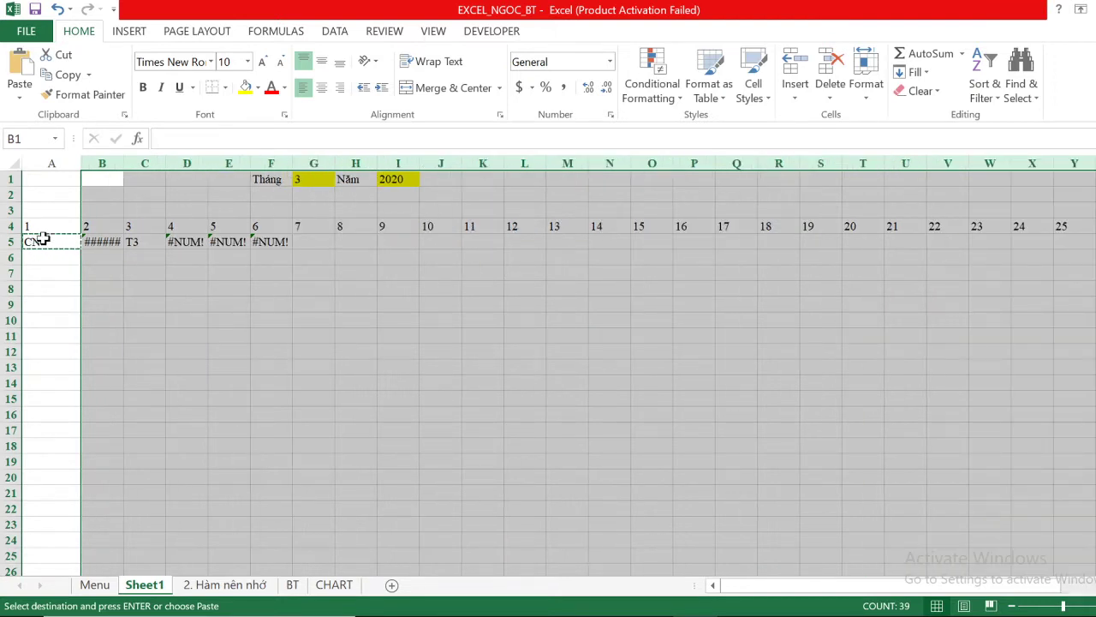
{"action": "left_click", "coordinate": [42, 240]}
{"action": "key", "text": "Right"}
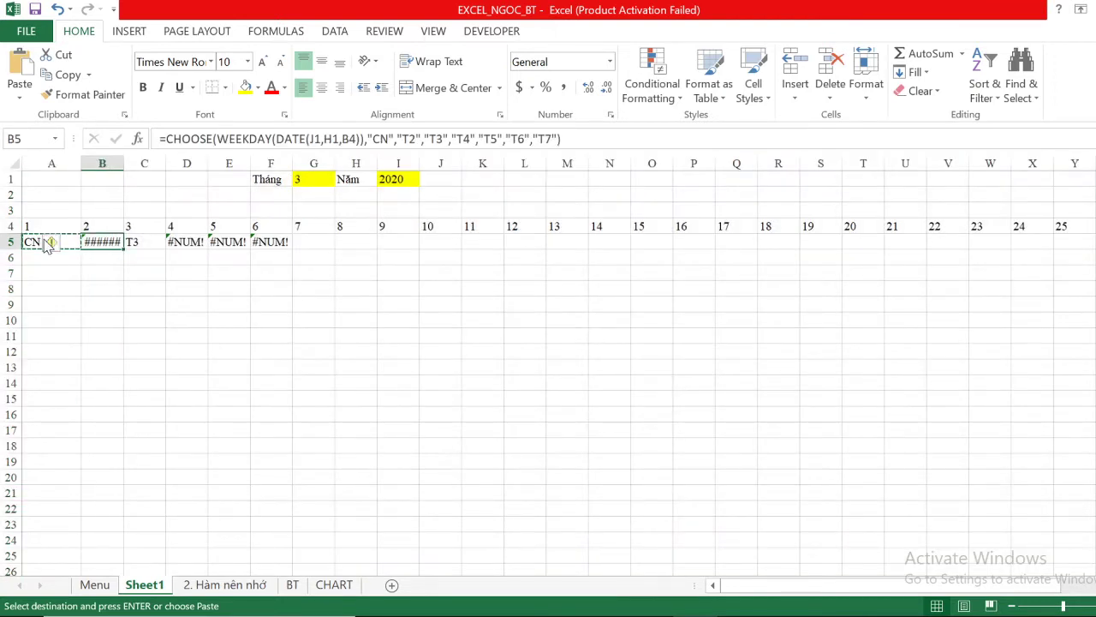
{"action": "left_click", "coordinate": [30, 243]}
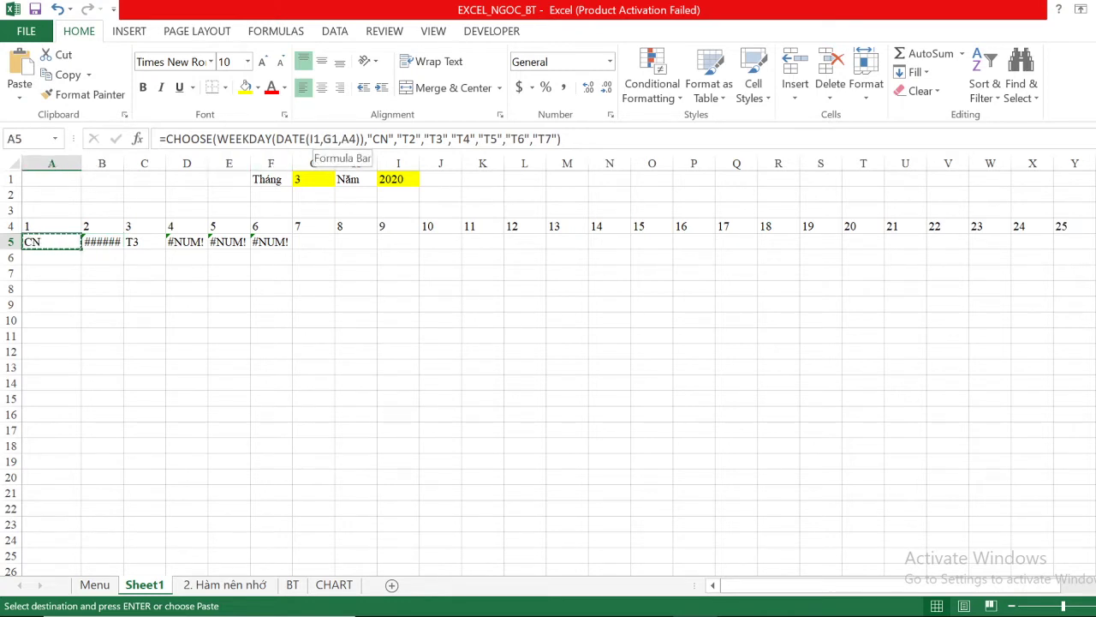
{"action": "left_click", "coordinate": [333, 139]}
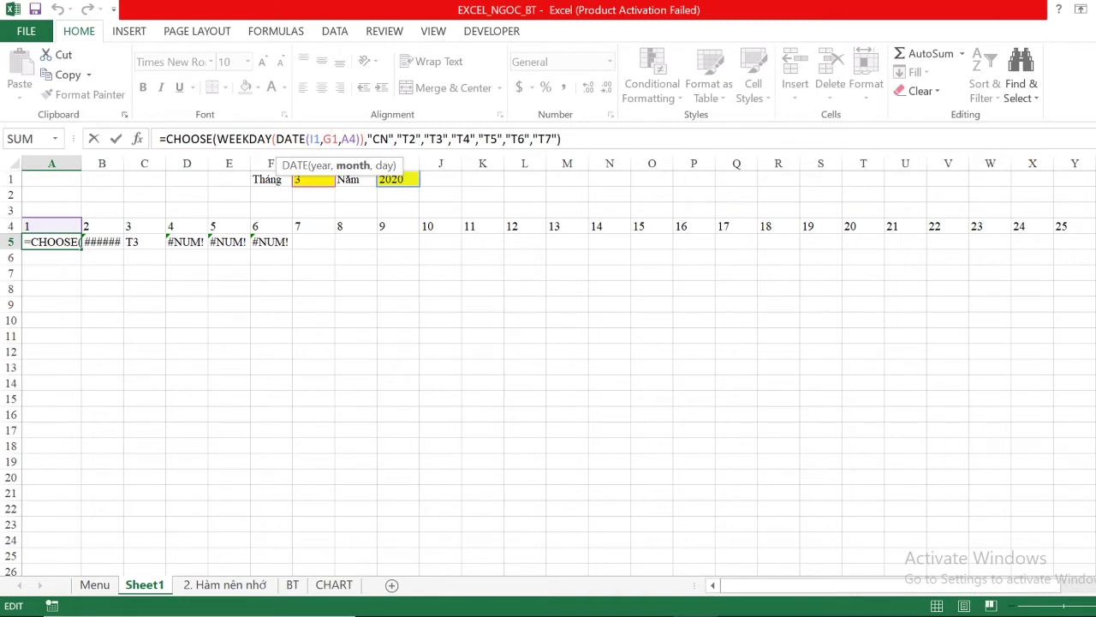
{"action": "key", "text": "F4"}
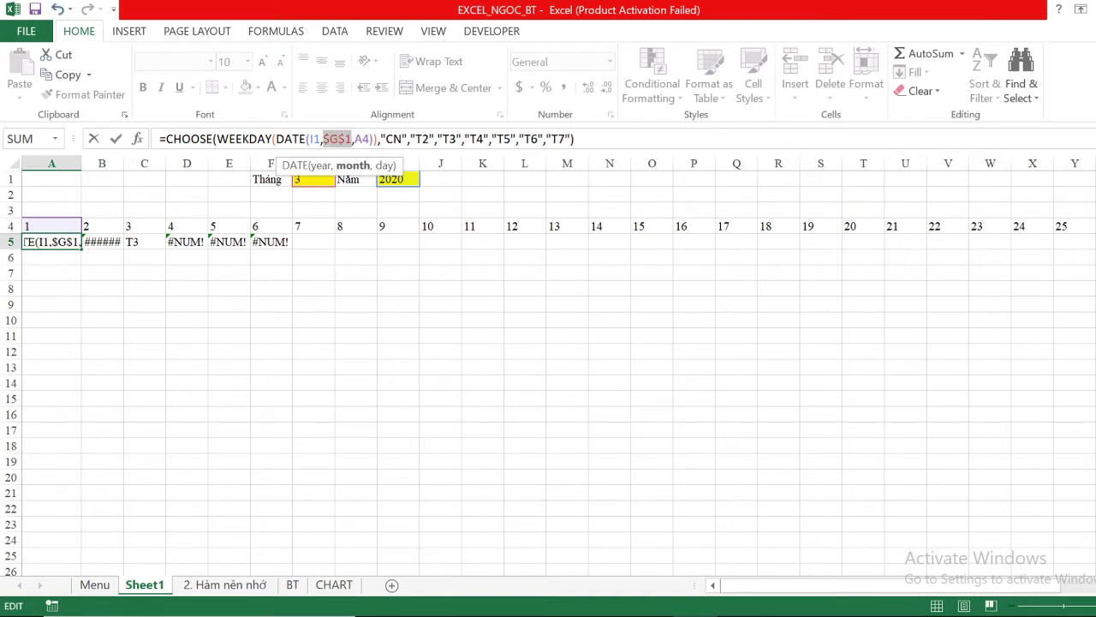
Commit A5's weekday formula and copy it into B5 through E5.
{"action": "key", "text": "Return"}
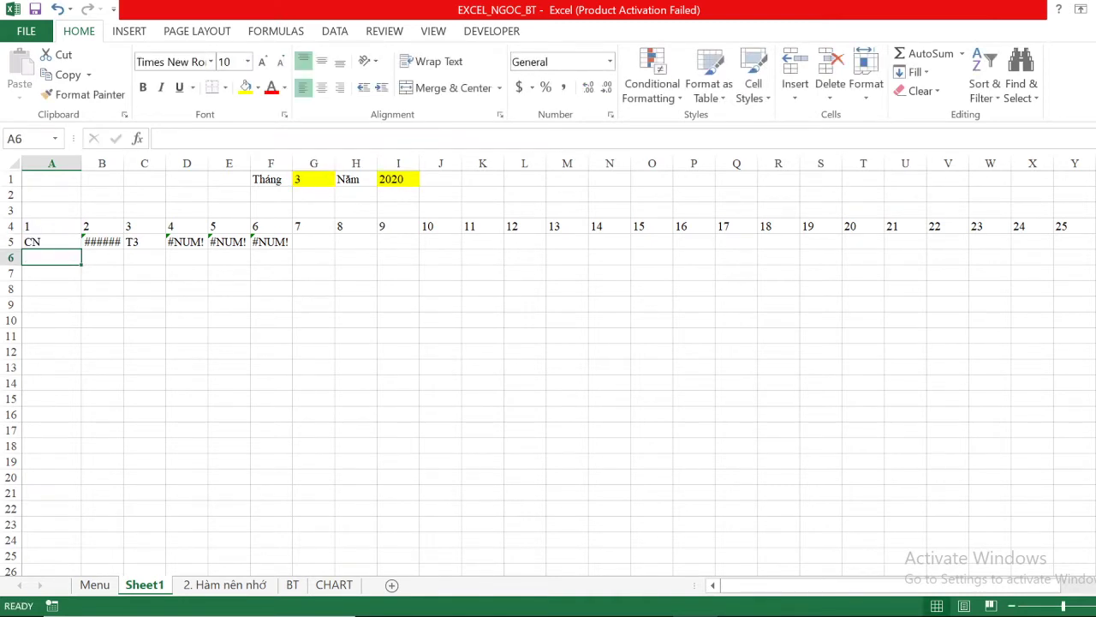
{"action": "left_click", "coordinate": [41, 244]}
{"action": "key", "text": "ctrl+c"}
{"action": "key", "text": "Right"}
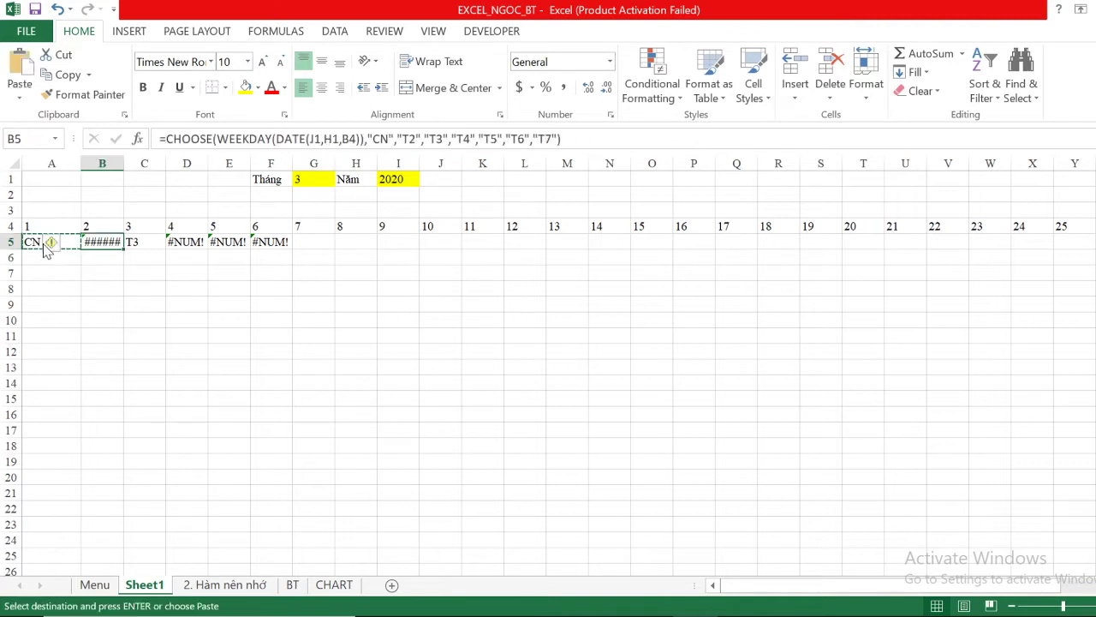
{"action": "key", "text": "ctrl+v"}
{"action": "key", "text": "Right"}
{"action": "key", "text": "ctrl+v"}
{"action": "key", "text": "Right"}
{"action": "key", "text": "ctrl+v"}
{"action": "key", "text": "Right"}
{"action": "key", "text": "ctrl+v"}
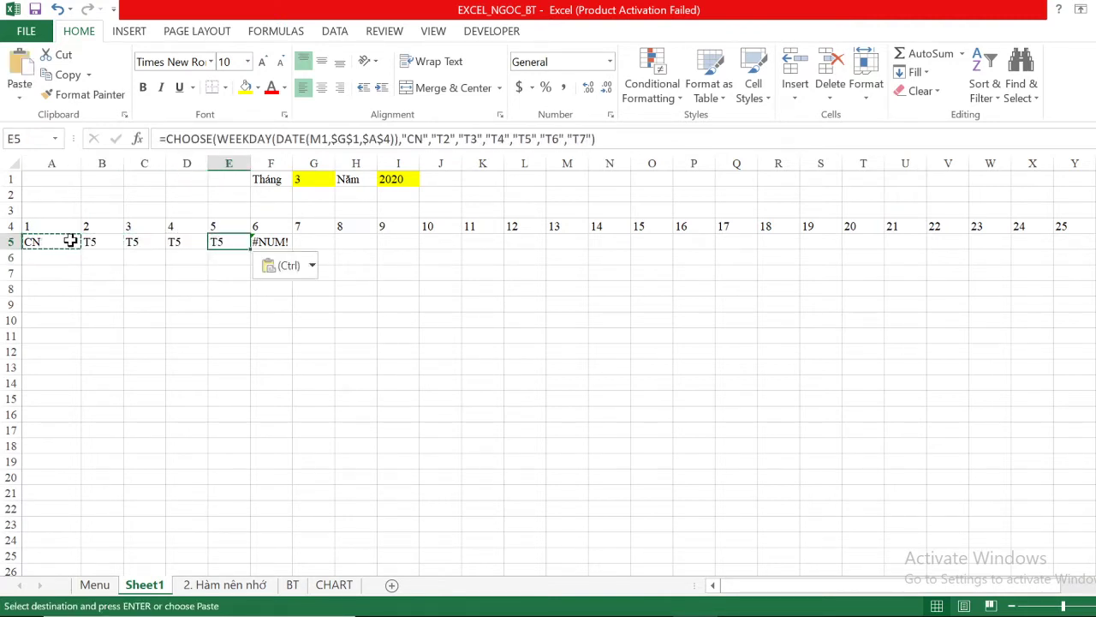
Compare the formulas in A5, B5 and C5, then start editing A5 at the year reference.
{"action": "left_click", "coordinate": [75, 242]}
{"action": "left_click", "coordinate": [102, 246]}
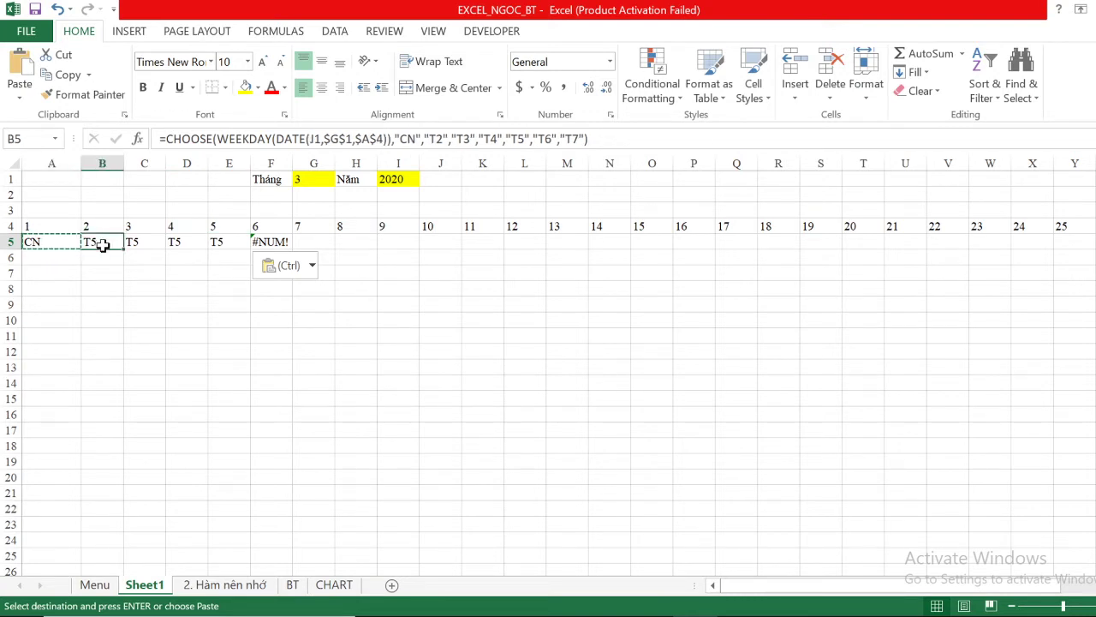
{"action": "left_click", "coordinate": [138, 243]}
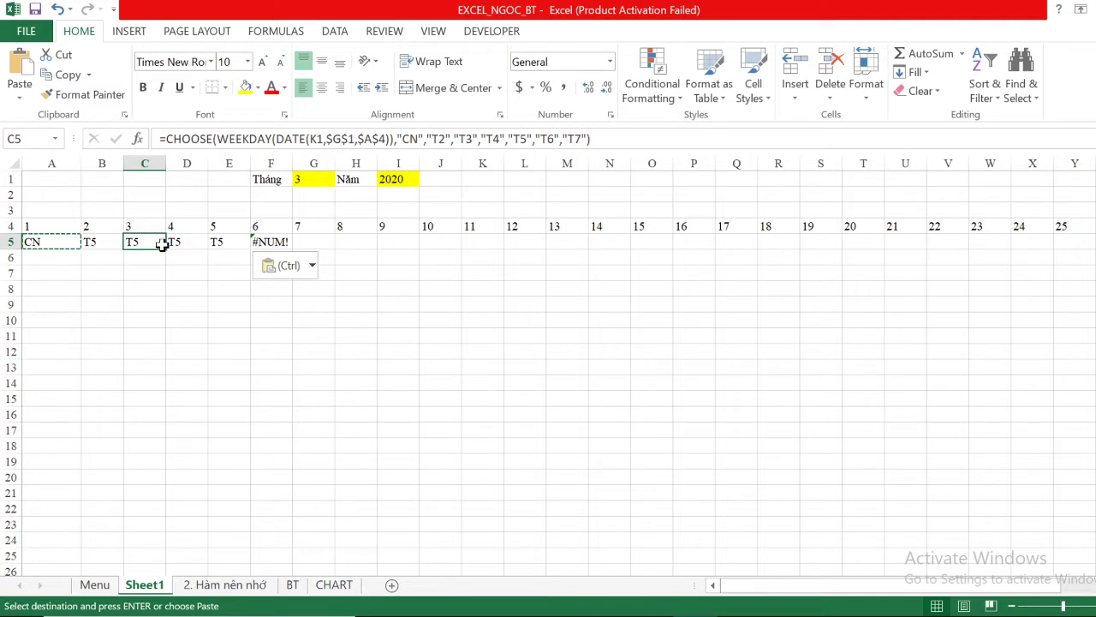
{"action": "left_click", "coordinate": [64, 245]}
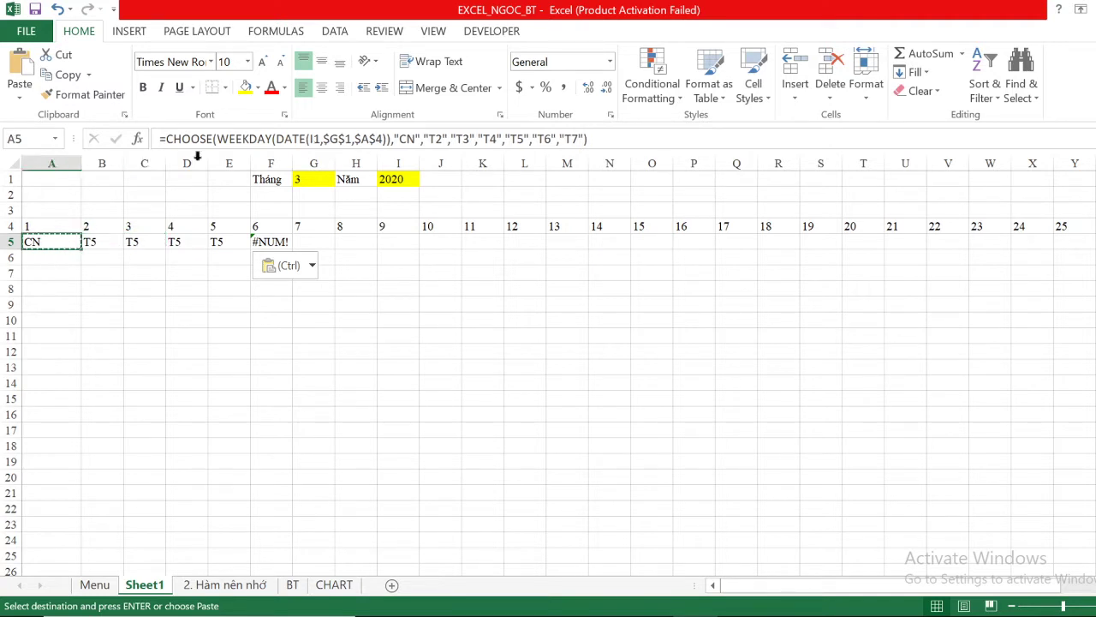
{"action": "left_click", "coordinate": [312, 139]}
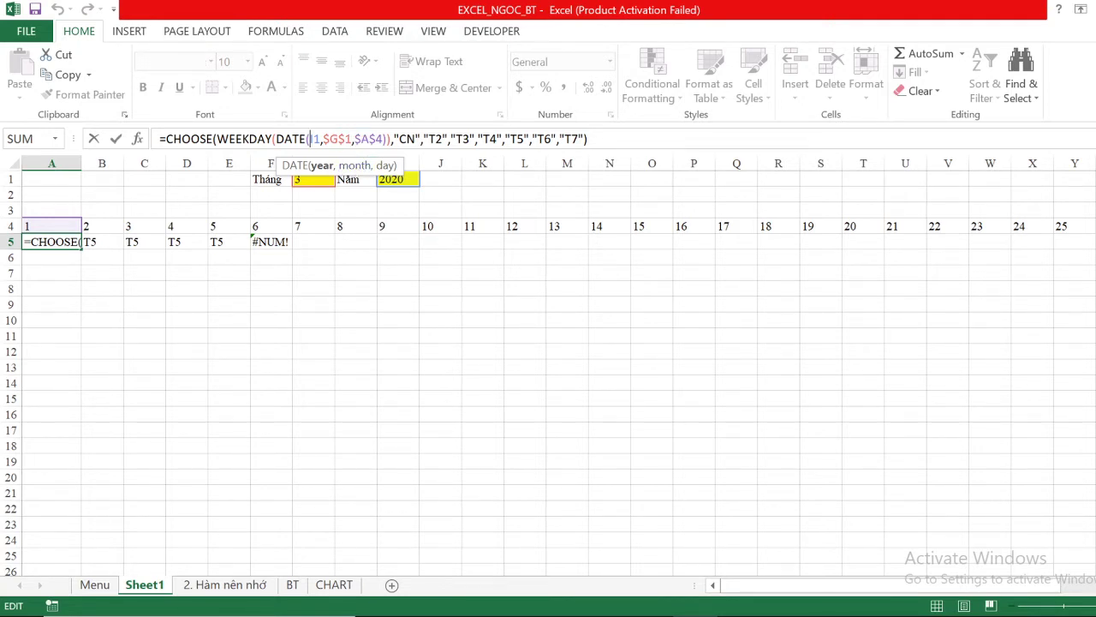
Fix A5's formula so $I$1 is locked and the A4 day reference stays relative.
{"action": "left_click", "coordinate": [314, 241]}
{"action": "key", "text": "BackSpace"}
{"action": "key", "text": "BackSpace"}
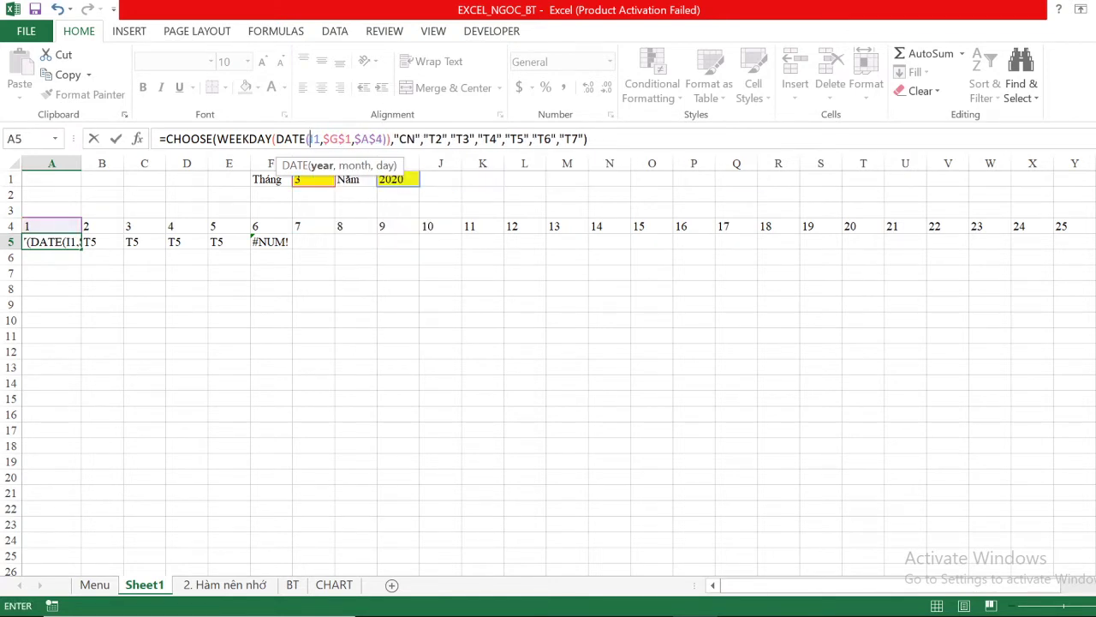
{"action": "key", "text": "F4"}
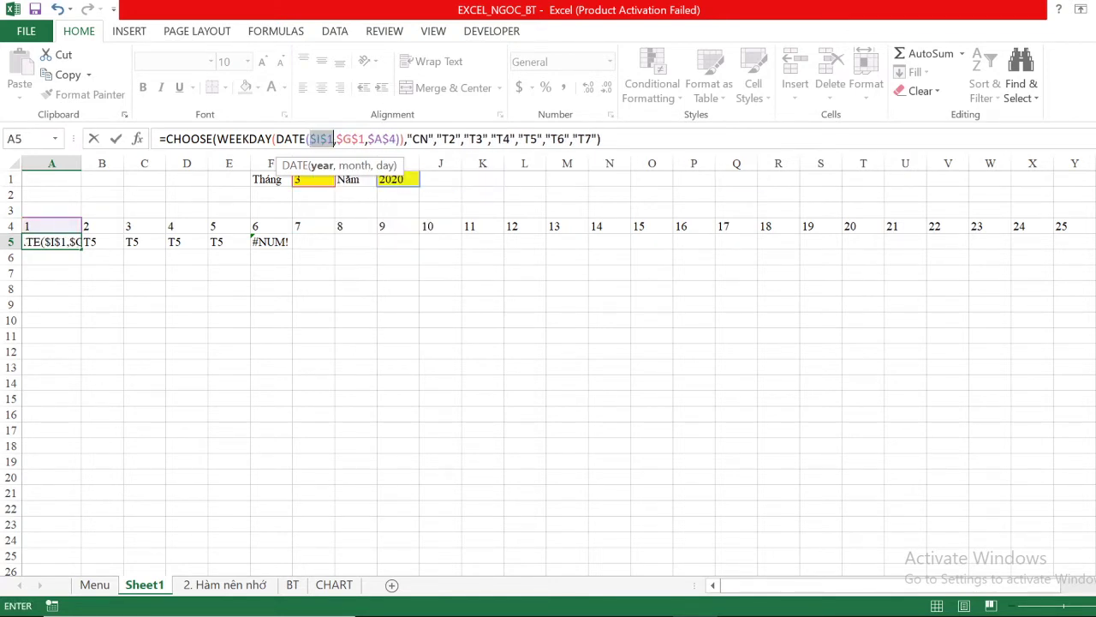
{"action": "left_click", "coordinate": [367, 139]}
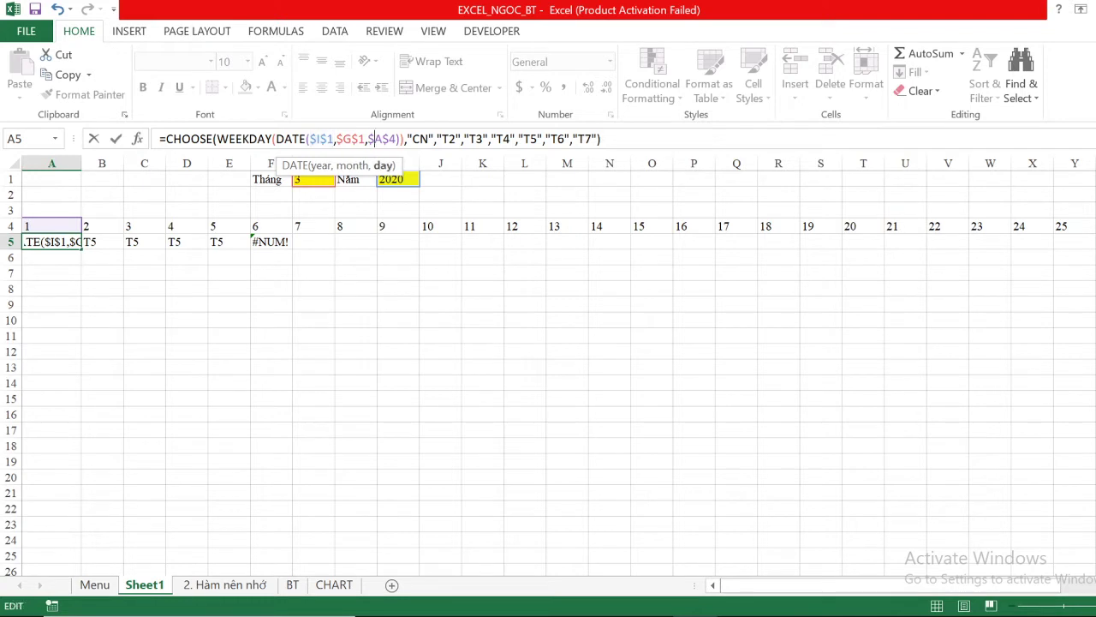
{"action": "key", "text": "Delete"}
{"action": "type", "text": "$"}
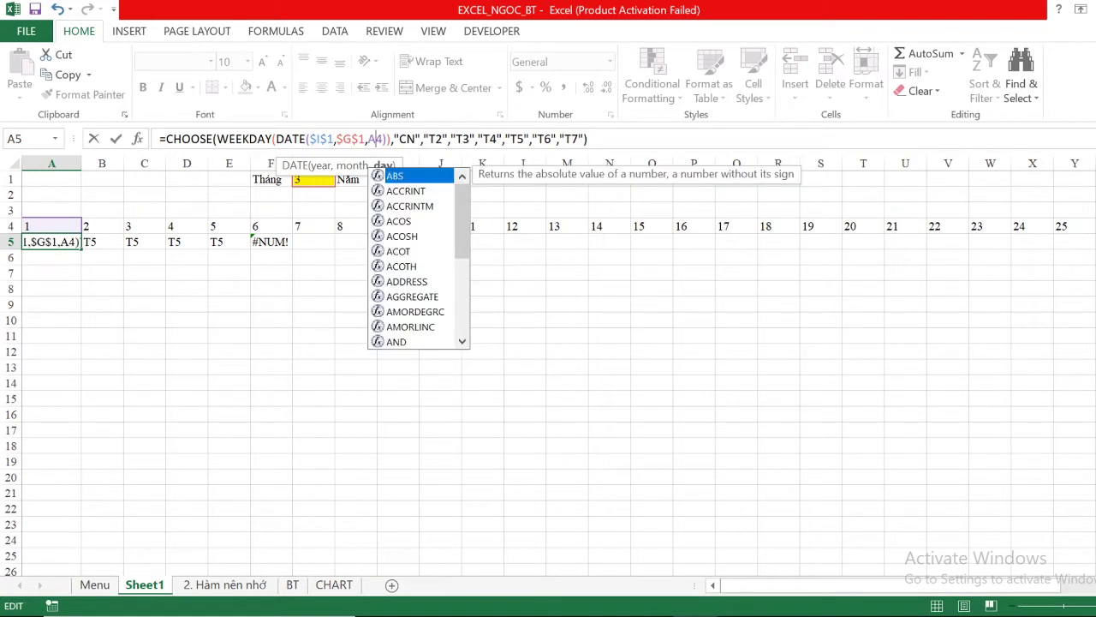
{"action": "key", "text": "Return"}
Copy the corrected A5 formula into B5 through F5, giving T2 to T6.
{"action": "left_click", "coordinate": [66, 241]}
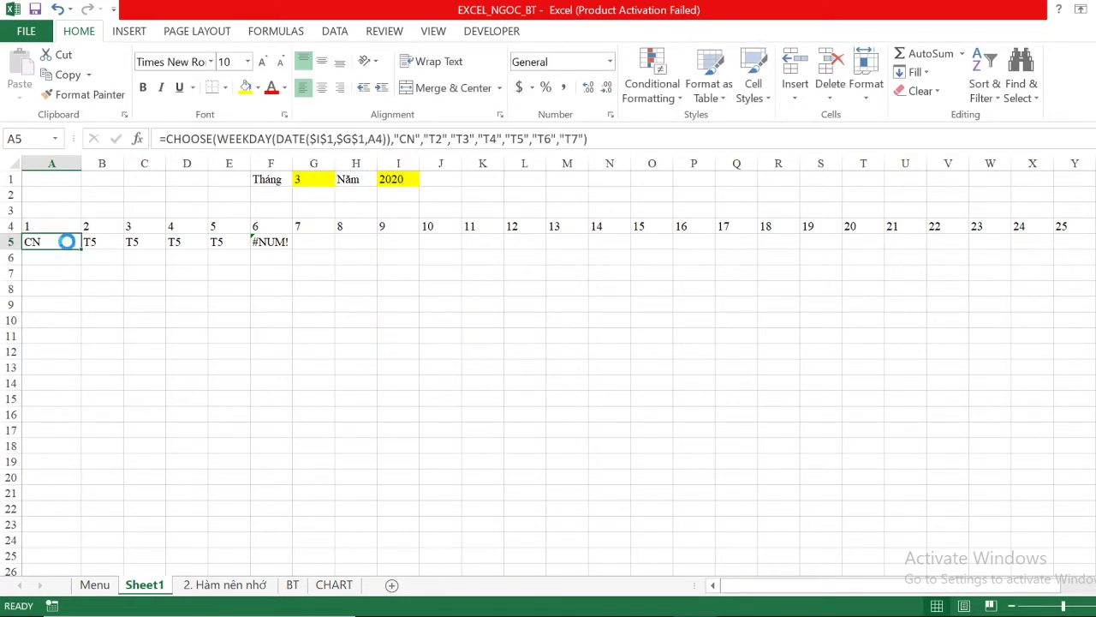
{"action": "key", "text": "ctrl+c"}
{"action": "key", "text": "Right"}
{"action": "key", "text": "ctrl+v"}
{"action": "key", "text": "Right"}
{"action": "key", "text": "ctrl+v"}
{"action": "key", "text": "Right"}
{"action": "key", "text": "ctrl+v"}
{"action": "key", "text": "Right"}
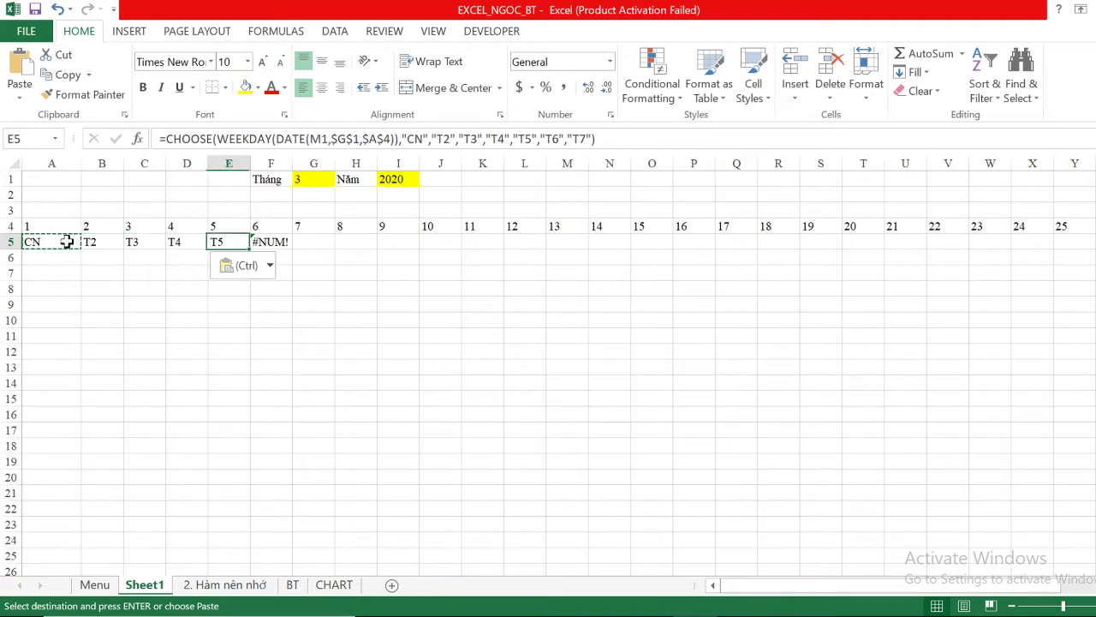
{"action": "key", "text": "ctrl+v"}
{"action": "key", "text": "Right"}
{"action": "key", "text": "ctrl+v"}
{"action": "key", "text": "Right"}
Paste the A5:F5 weekday formulas in six-cell blocks across G5:AD5.
{"action": "left_click_drag", "start_coordinate": [62, 240], "coordinate": [255, 244]}
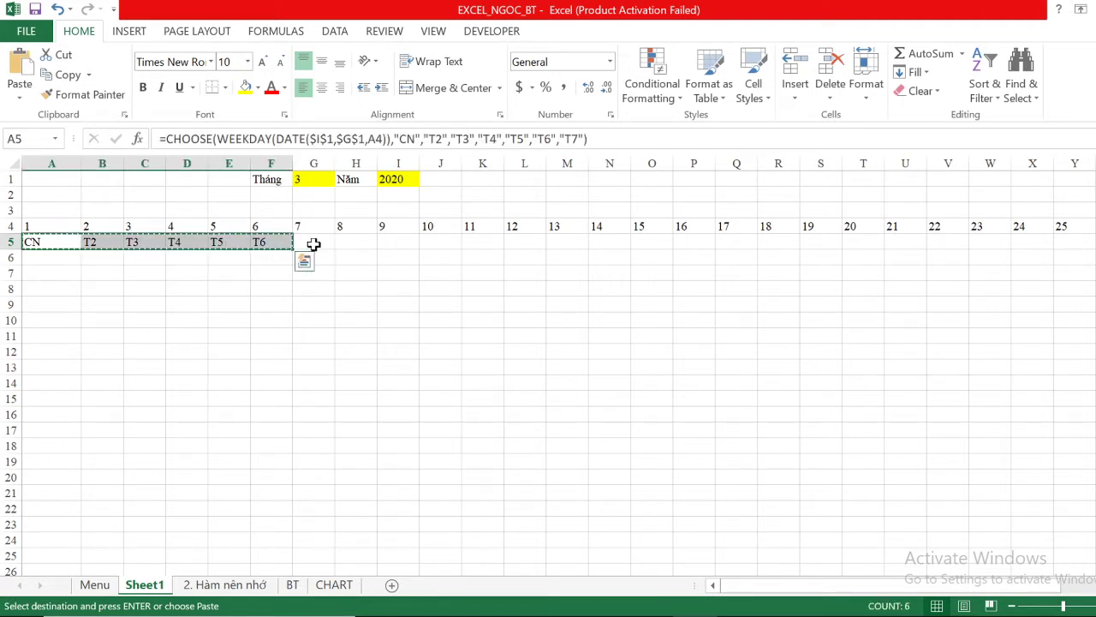
{"action": "left_click", "coordinate": [314, 244]}
{"action": "key", "text": "ctrl+v"}
{"action": "key", "text": "Right"}
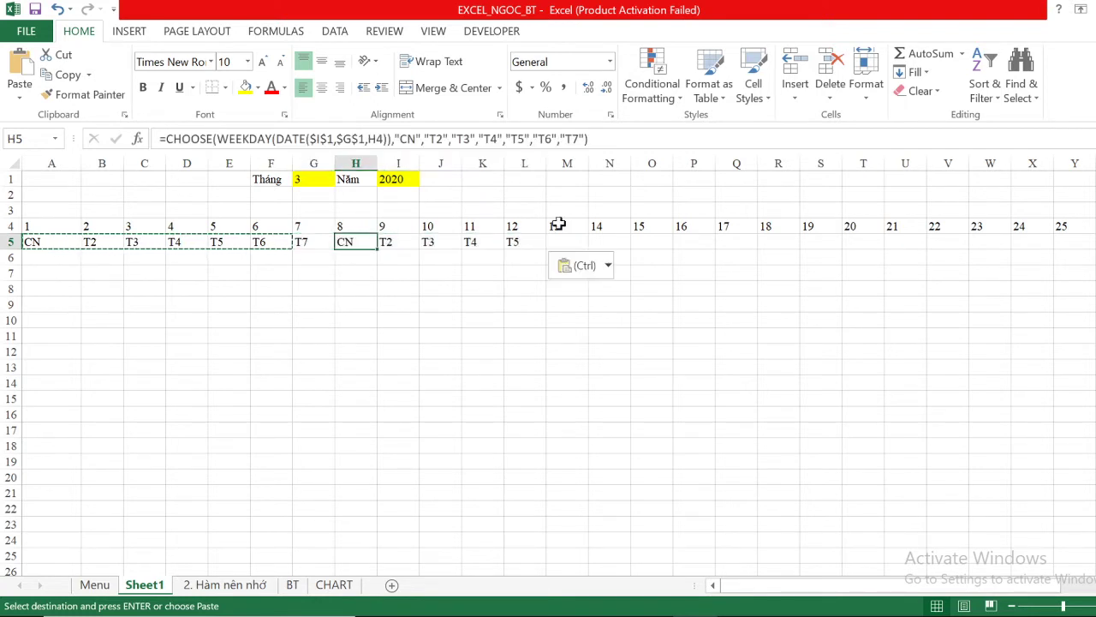
{"action": "left_click", "coordinate": [560, 242]}
{"action": "key", "text": "ctrl+v"}
{"action": "left_click", "coordinate": [823, 243]}
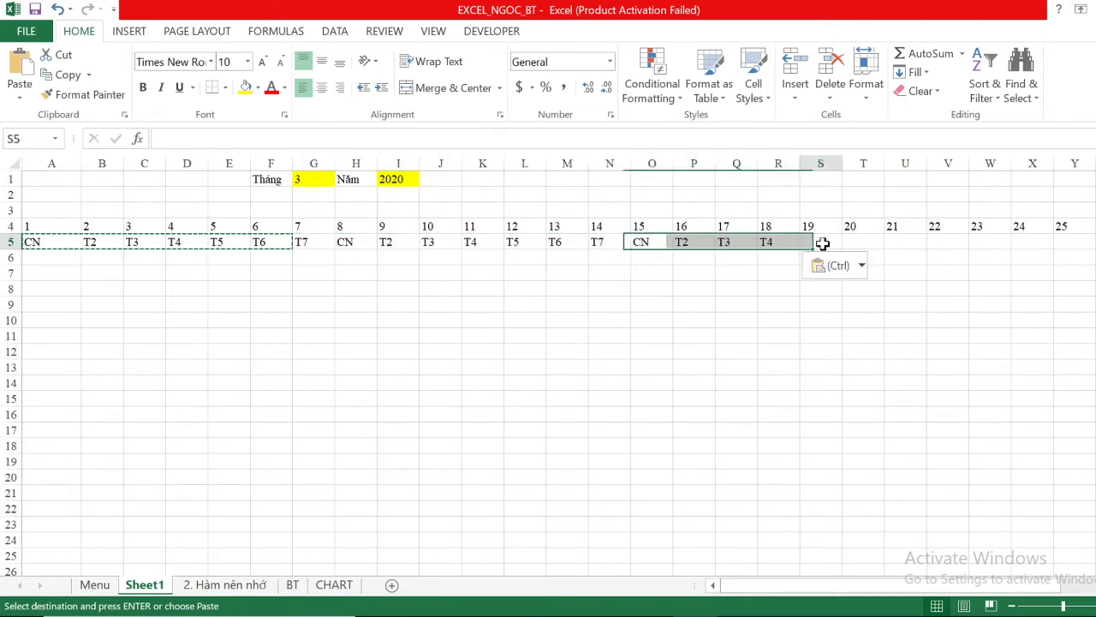
{"action": "key", "text": "ctrl+v"}
{"action": "scroll", "coordinate": [982, 242], "scroll_direction": "right", "scroll_amount": 2}
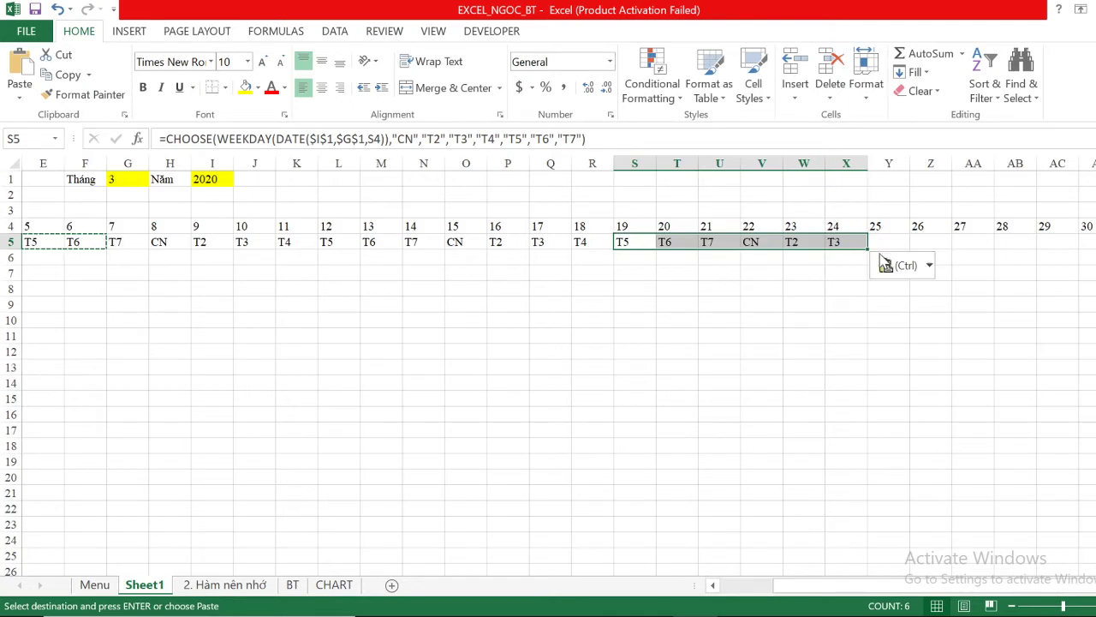
{"action": "left_click", "coordinate": [877, 243]}
{"action": "key", "text": "ctrl+v"}
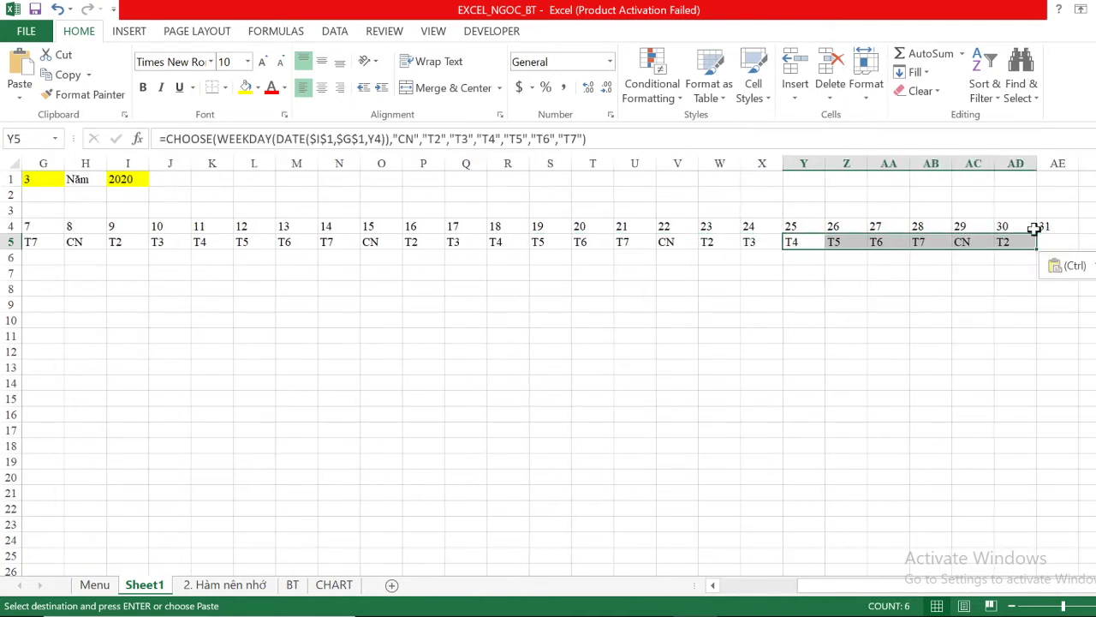
Copy the day-30 weekday formula into AE5 under day 31.
{"action": "left_click", "coordinate": [1016, 242]}
{"action": "key", "text": "Escape"}
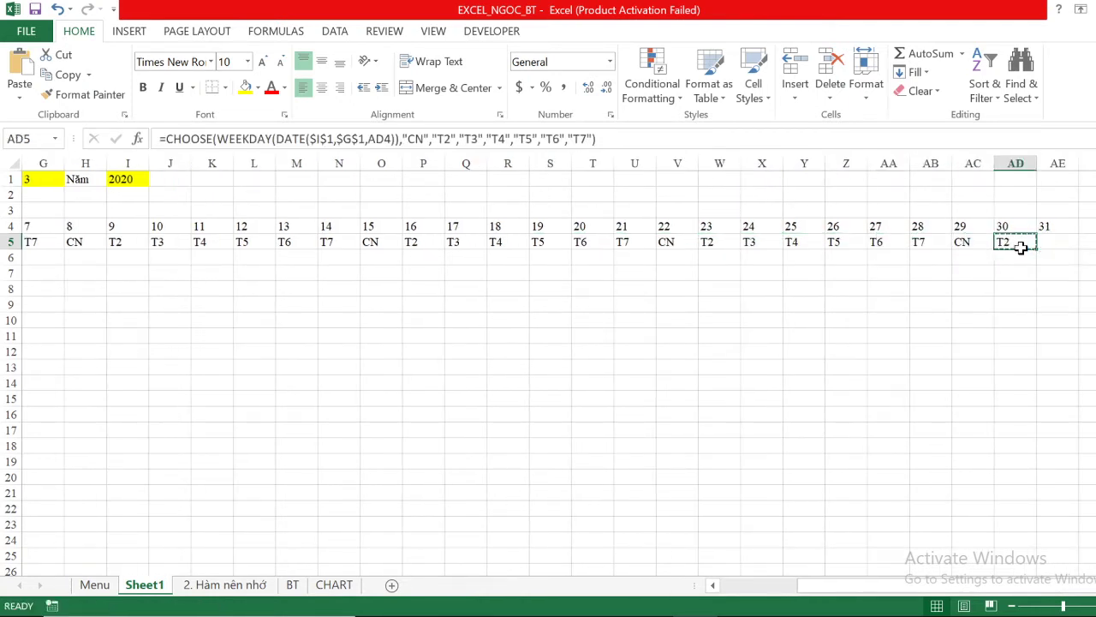
{"action": "key", "text": "ctrl+c"}
{"action": "left_click", "coordinate": [1055, 242]}
{"action": "key", "text": "ctrl+v"}
{"action": "scroll", "coordinate": [550, 287], "scroll_direction": "left", "scroll_amount": 3}
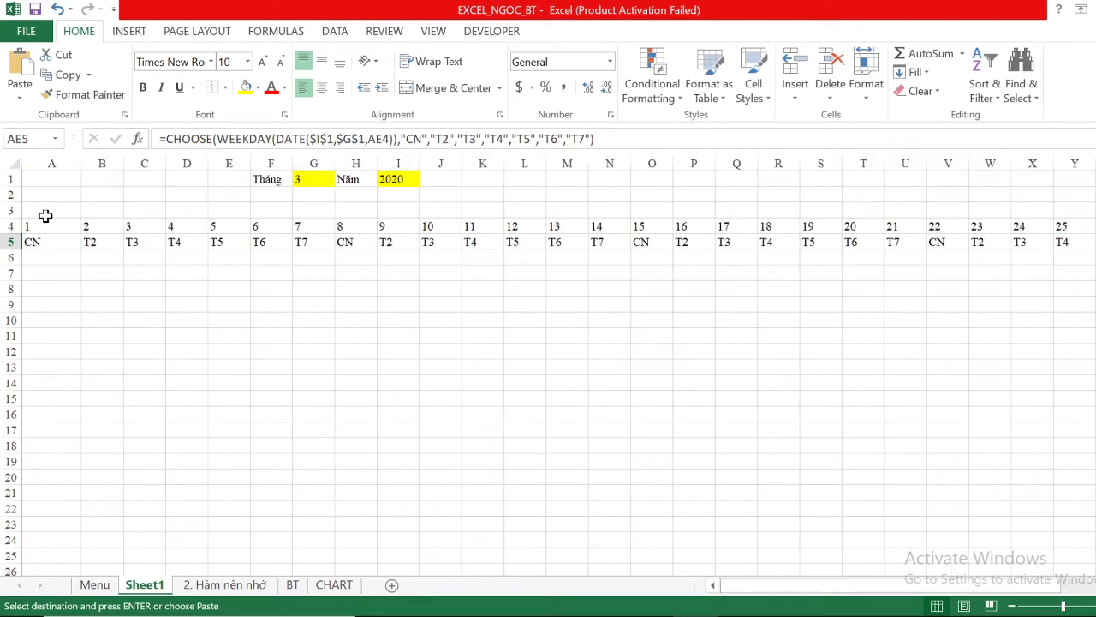
Apply All Borders to calendar rows 4–7.
{"action": "mouse_move", "coordinate": [43, 225]}
{"action": "left_mouse_down"}
{"action": "mouse_move", "coordinate": [1094, 394]}
{"action": "mouse_move", "coordinate": [1062, 281]}
{"action": "left_mouse_up"}
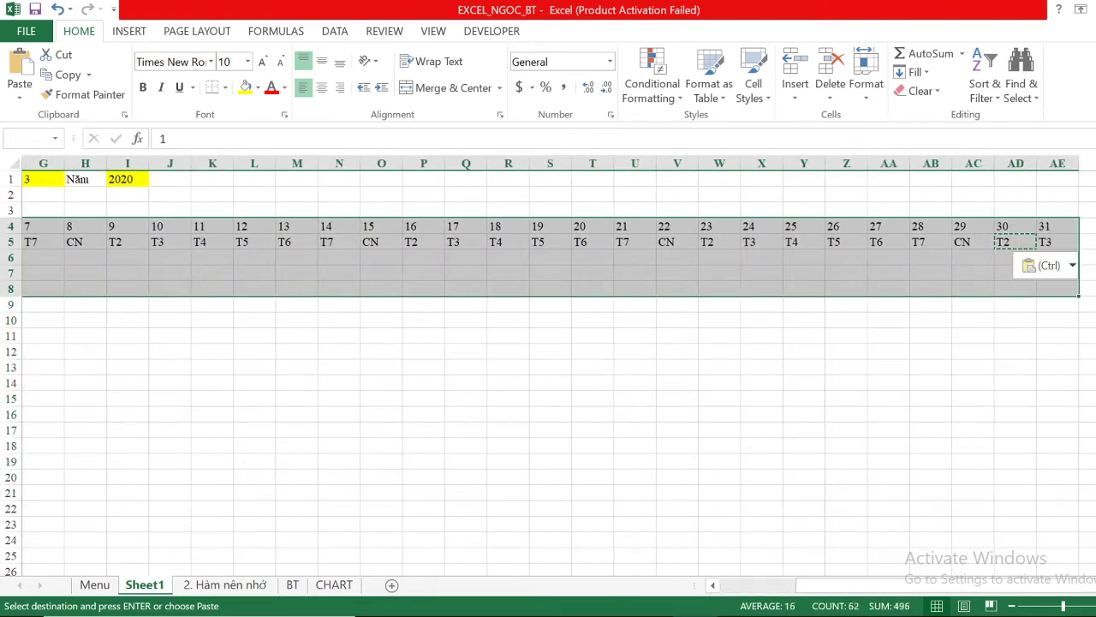
{"action": "left_click", "coordinate": [224, 87]}
{"action": "left_click", "coordinate": [248, 238]}
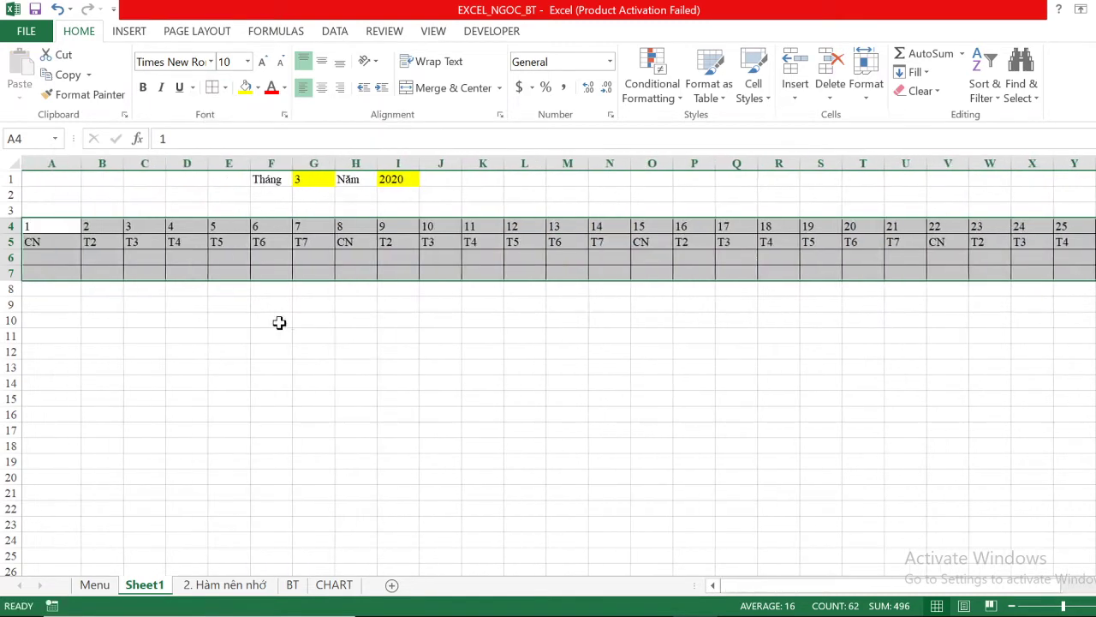
{"action": "left_click", "coordinate": [279, 320]}
Enter month 4 in G1 and scroll across to check the weekday row.
{"action": "left_click", "coordinate": [305, 178]}
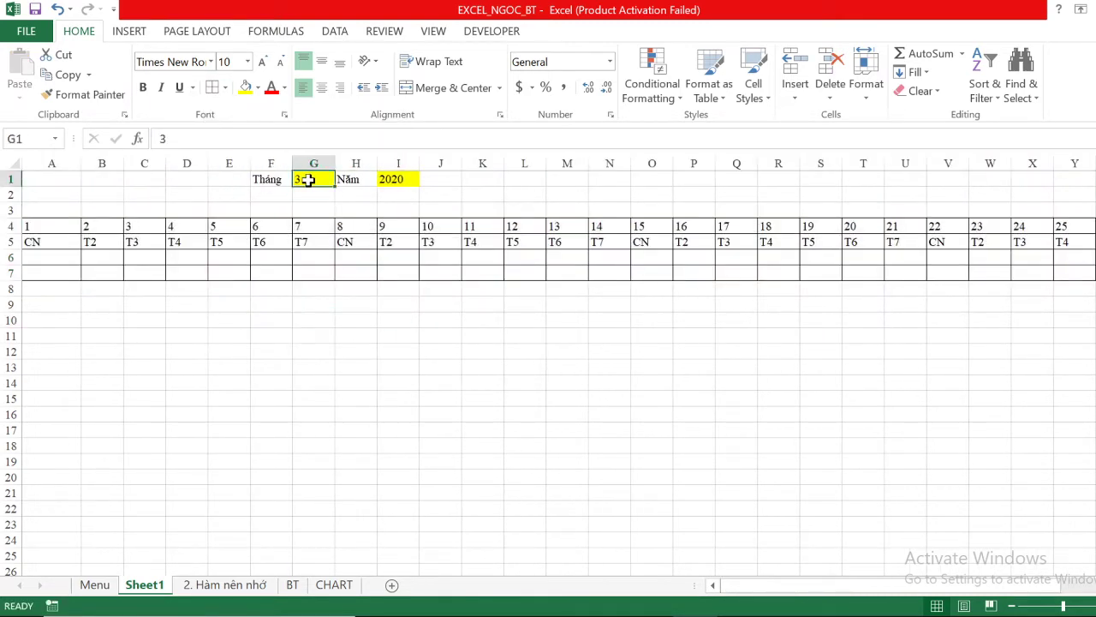
{"action": "type", "text": "4"}
{"action": "key", "text": "Return"}
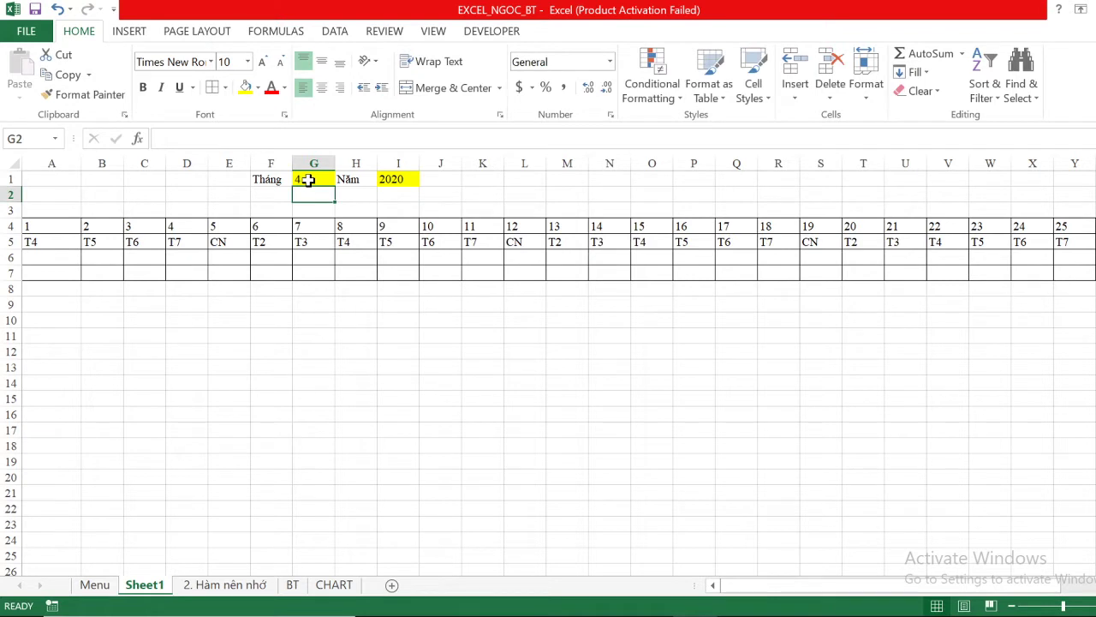
{"action": "scroll", "coordinate": [822, 349], "scroll_direction": "right", "scroll_amount": 3}
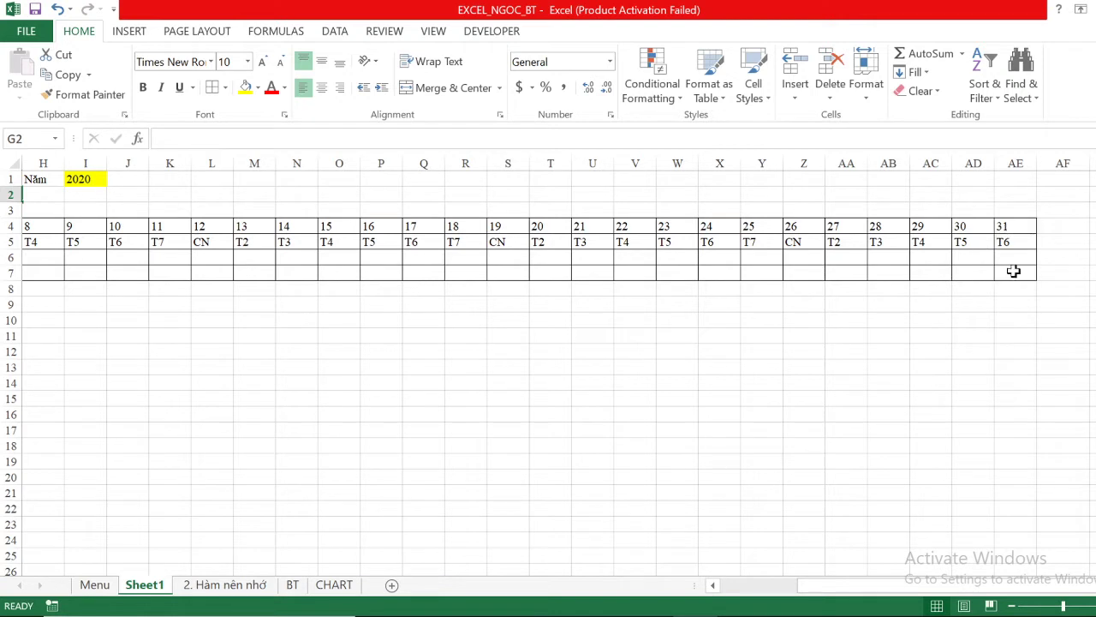
{"action": "scroll", "coordinate": [900, 265], "scroll_direction": "left", "scroll_amount": 3}
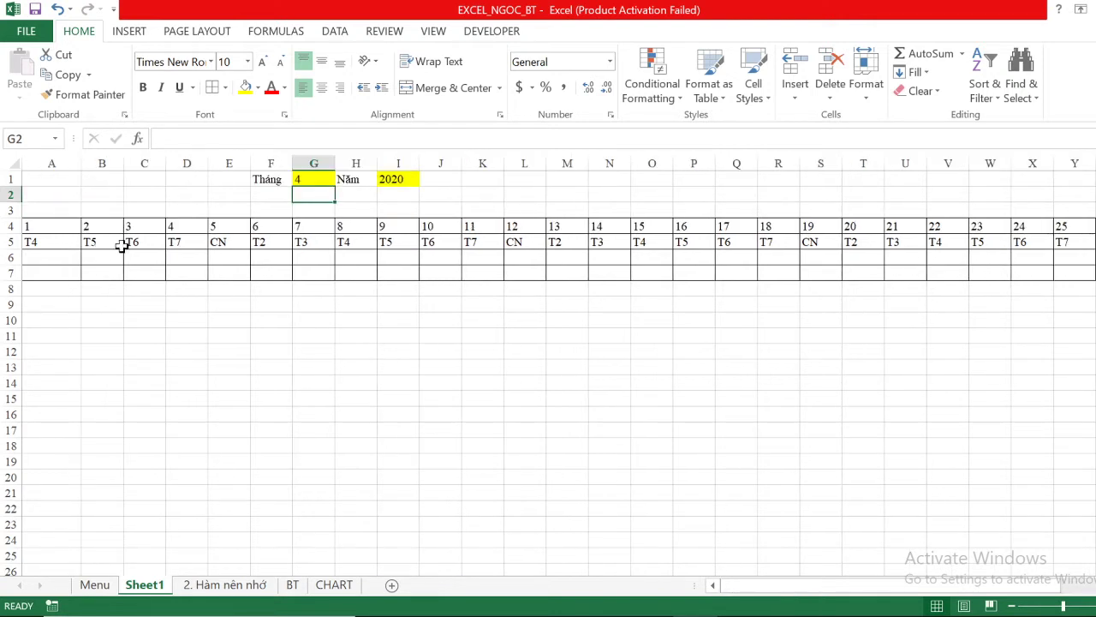
Change G1 to month 5 and select days 30 and 31 to review them.
{"action": "left_click", "coordinate": [308, 179]}
{"action": "type", "text": "5"}
{"action": "key", "text": "Return"}
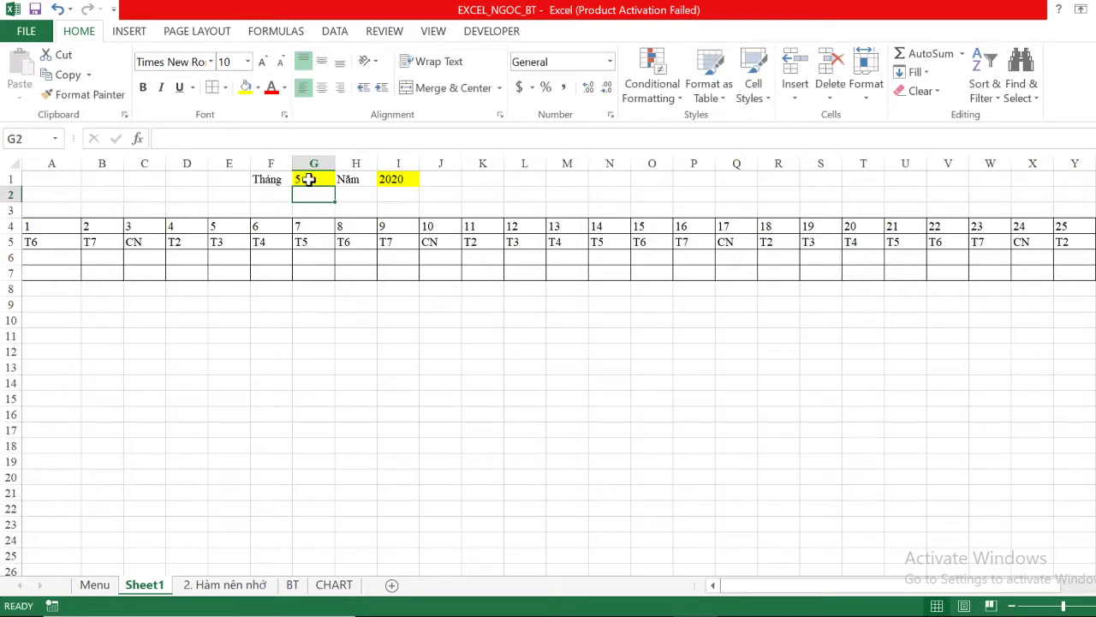
{"action": "scroll", "coordinate": [577, 306], "scroll_direction": "right", "scroll_amount": 2}
{"action": "scroll", "coordinate": [578, 305], "scroll_direction": "right", "scroll_amount": 2}
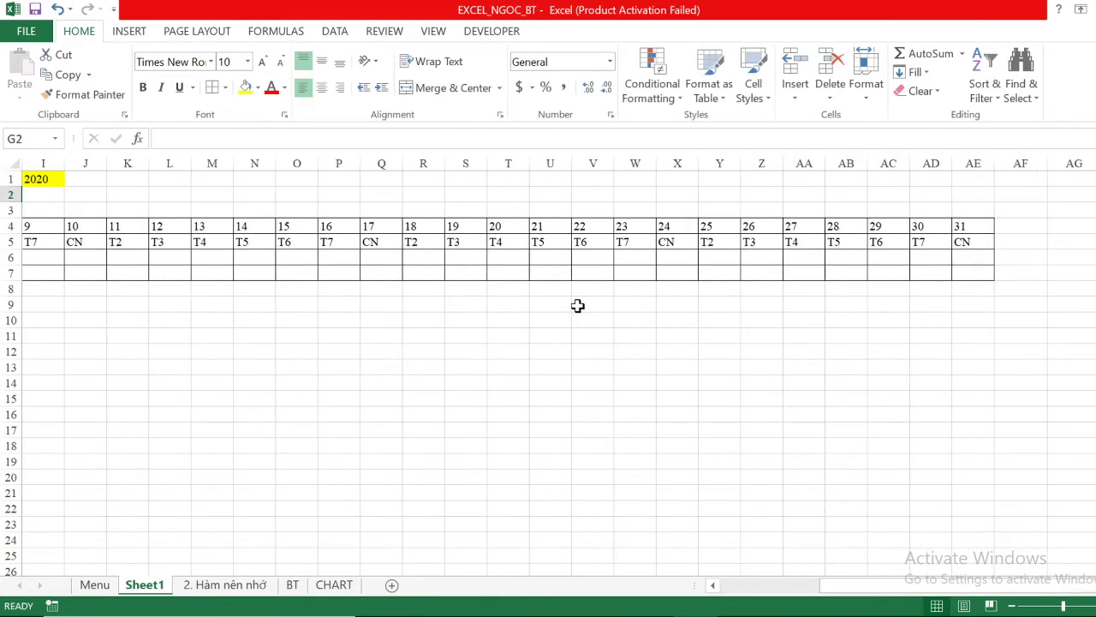
{"action": "scroll", "coordinate": [577, 306], "scroll_direction": "left", "scroll_amount": 4}
{"action": "scroll", "coordinate": [578, 305], "scroll_direction": "right", "scroll_amount": 4}
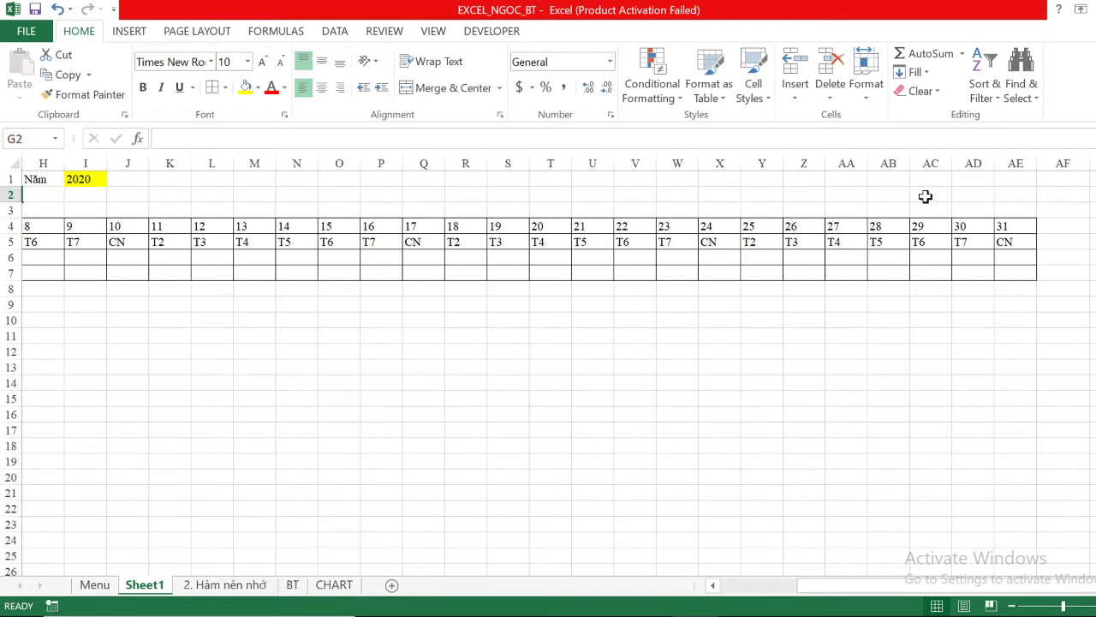
{"action": "left_click_drag", "start_coordinate": [971, 228], "coordinate": [1011, 276]}
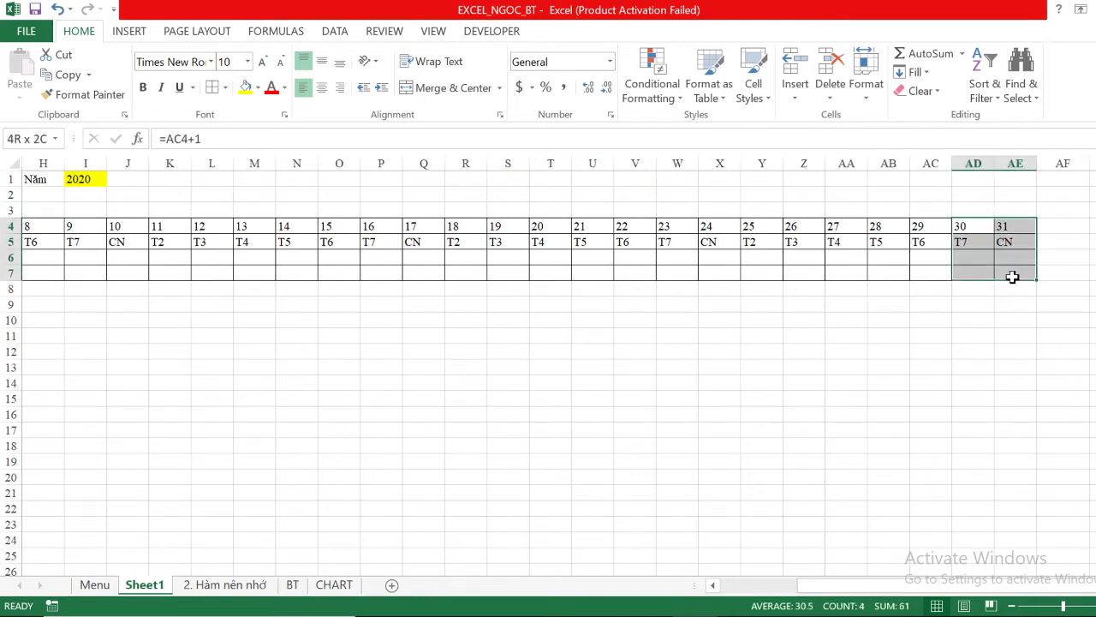
Inspect the day-30 and day-31 date formulas, then border calendar rows 7–9.
{"action": "left_click_drag", "start_coordinate": [966, 224], "coordinate": [1004, 273]}
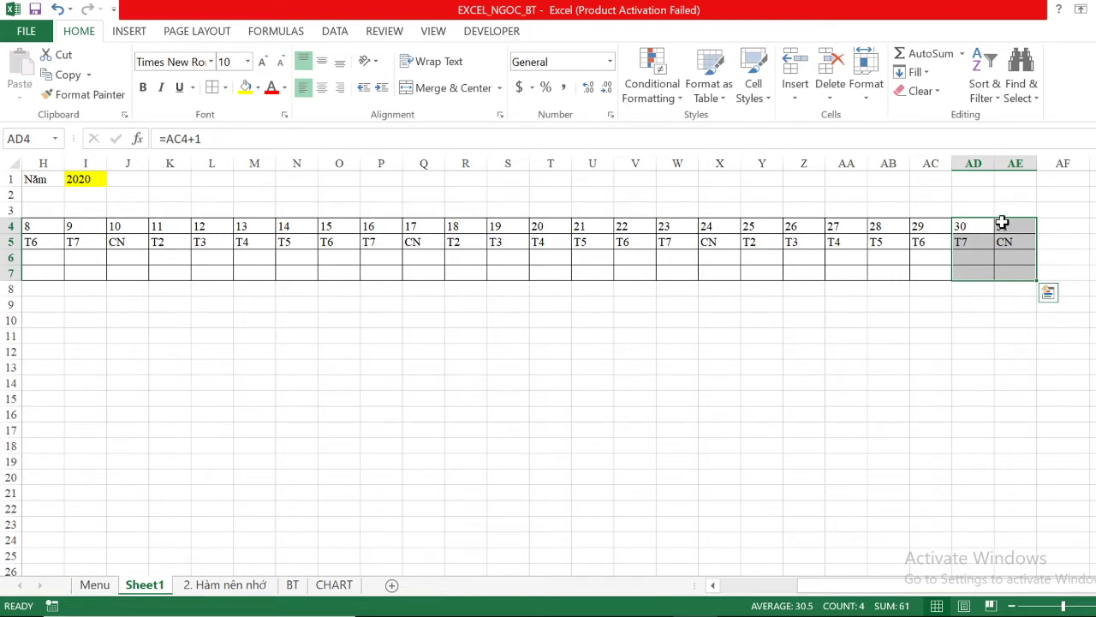
{"action": "left_click_drag", "start_coordinate": [974, 224], "coordinate": [972, 270]}
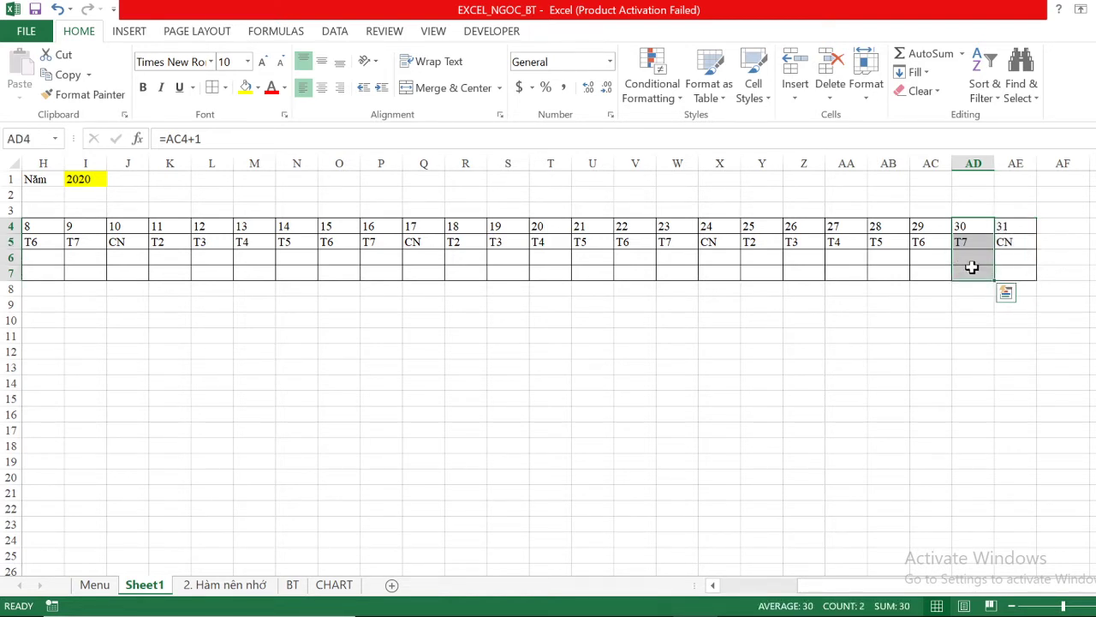
{"action": "left_click", "coordinate": [1007, 224]}
{"action": "scroll", "coordinate": [666, 335], "scroll_direction": "left", "scroll_amount": 3}
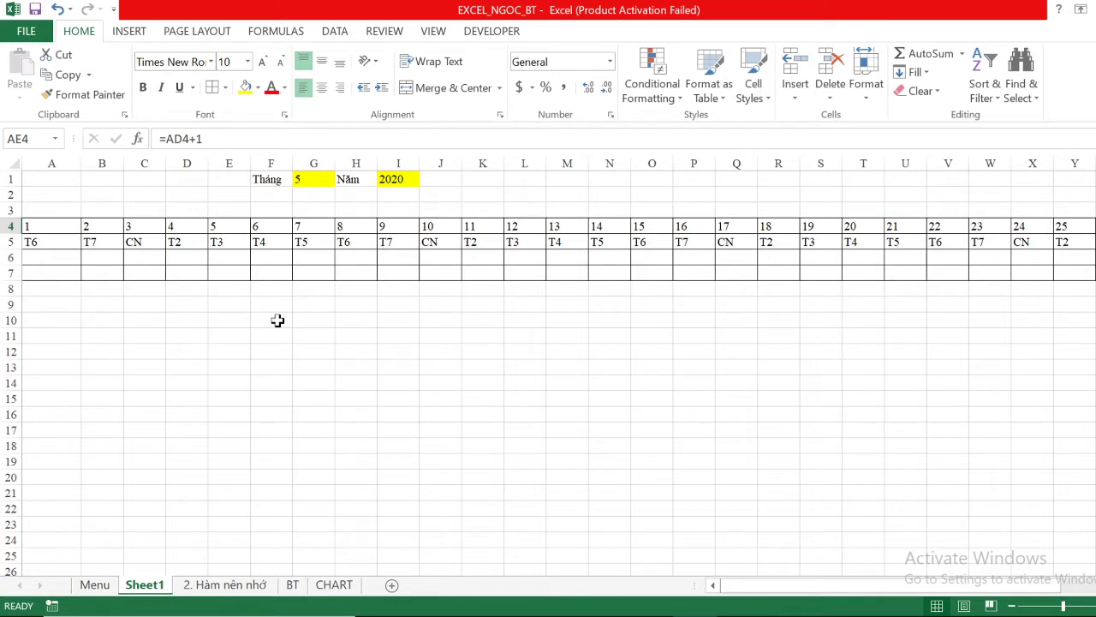
{"action": "mouse_move", "coordinate": [29, 266]}
{"action": "left_mouse_down"}
{"action": "mouse_move", "coordinate": [1083, 321]}
{"action": "mouse_move", "coordinate": [1069, 299]}
{"action": "left_mouse_up"}
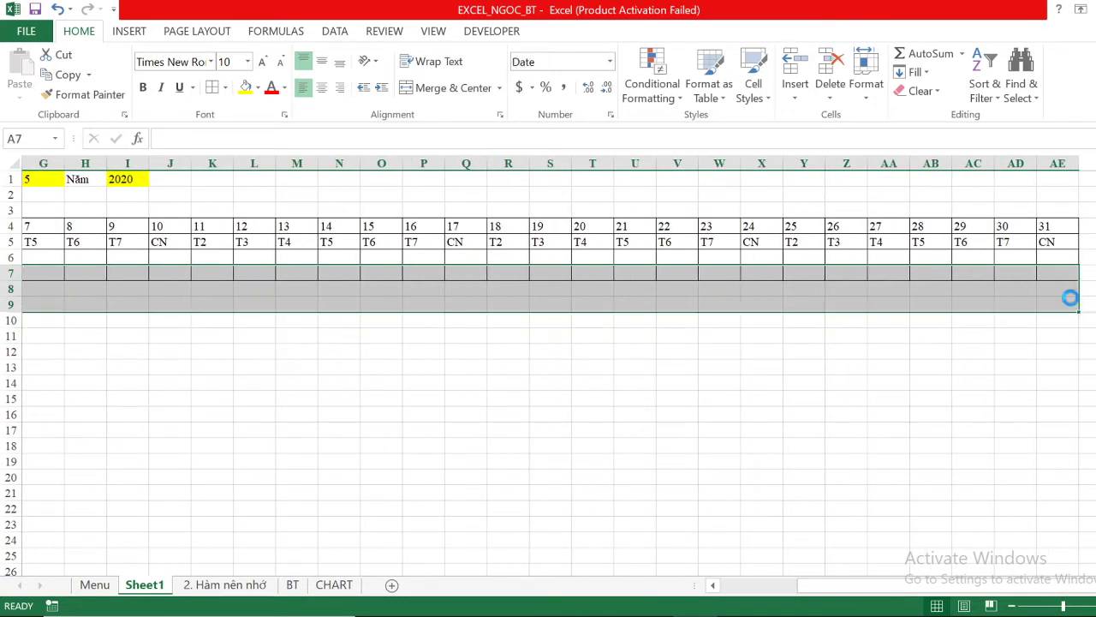
{"action": "scroll", "coordinate": [708, 377], "scroll_direction": "left", "scroll_amount": 3}
{"action": "left_click", "coordinate": [526, 368]}
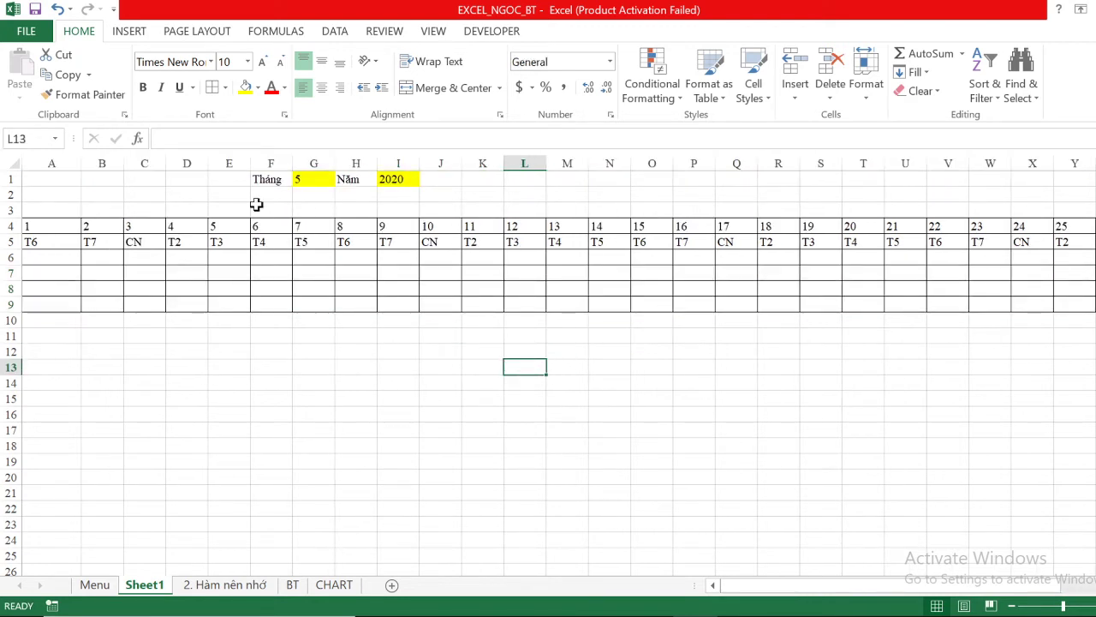
Reset G1 to month 3, review the Z4 and Z5 formulas, and go to the Menu sheet.
{"action": "left_click", "coordinate": [304, 183]}
{"action": "type", "text": "3"}
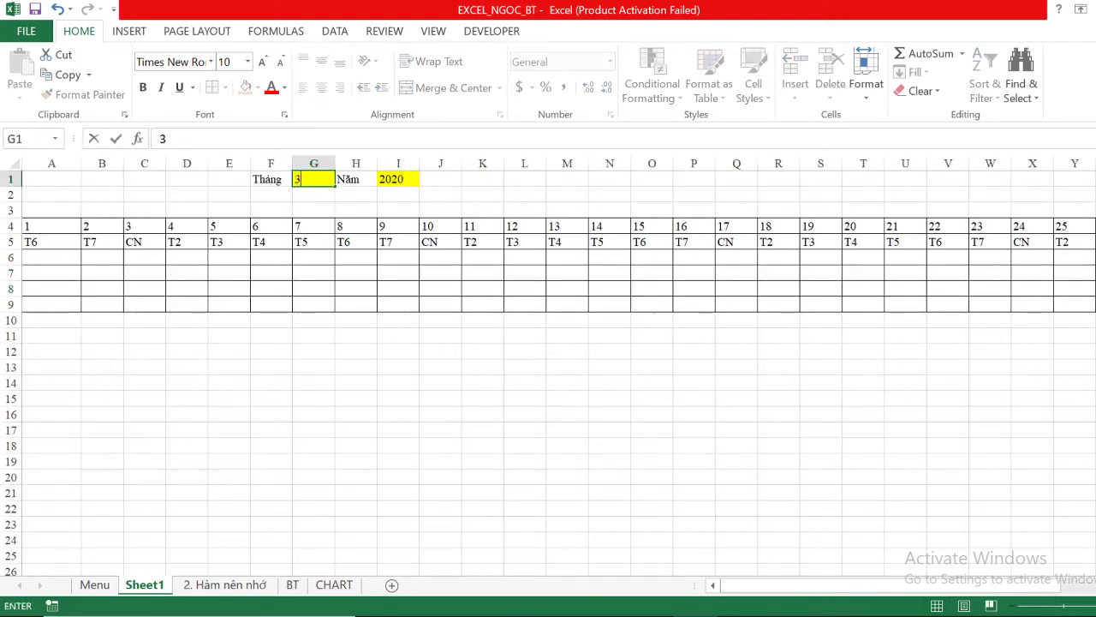
{"action": "key", "text": "Return"}
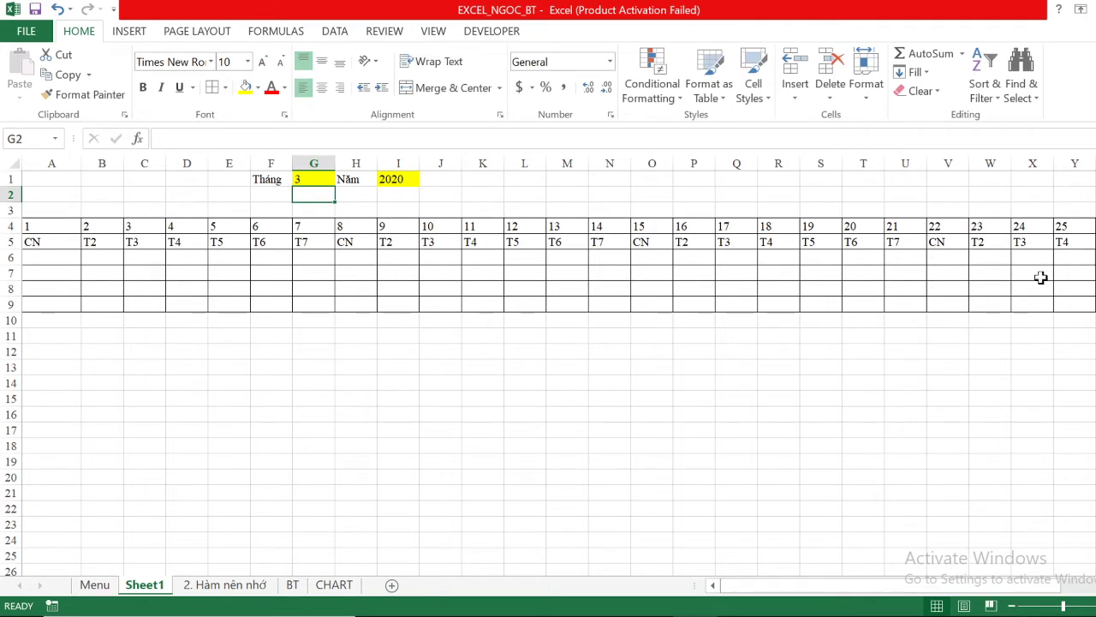
{"action": "left_click", "coordinate": [1095, 226]}
{"action": "key", "text": "Down"}
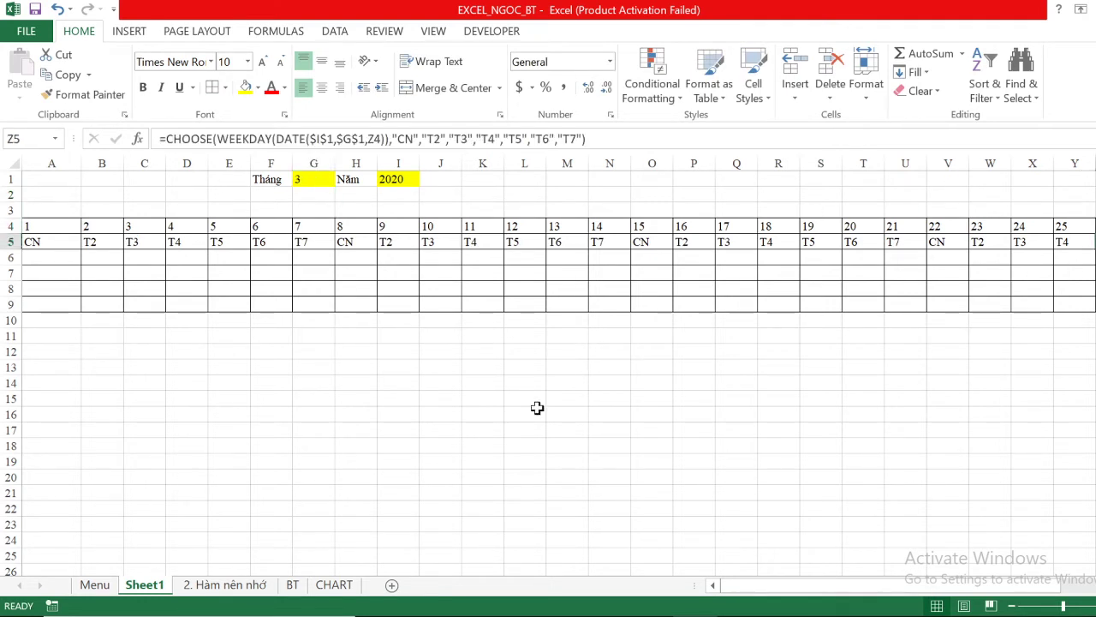
{"action": "left_click", "coordinate": [304, 399]}
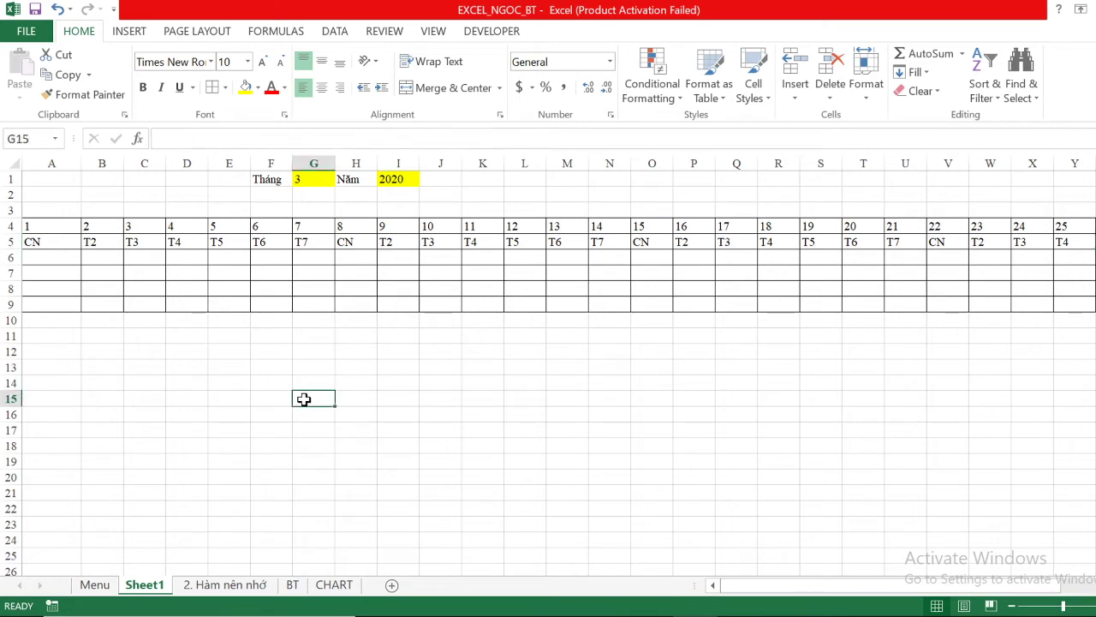
{"action": "left_click", "coordinate": [94, 584]}
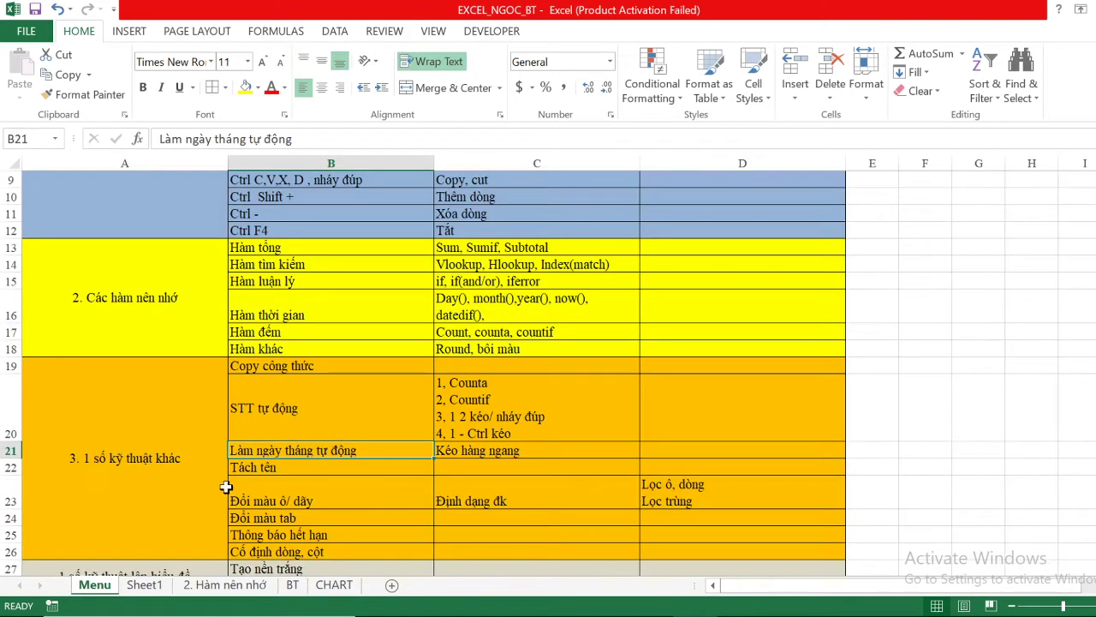
Browse the Menu, BT, Sheet1 and 2. Hàm nên nhớ sheets, ending on BT with names C2:C19 selected.
{"action": "scroll", "coordinate": [342, 430], "scroll_direction": "down", "scroll_amount": 1}
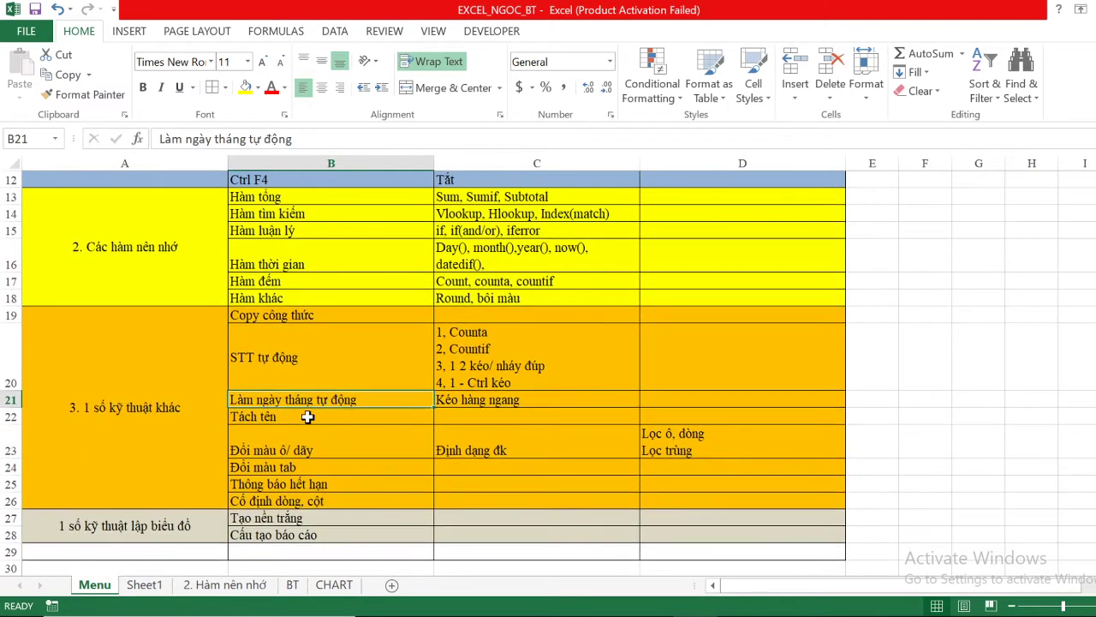
{"action": "left_click", "coordinate": [307, 417]}
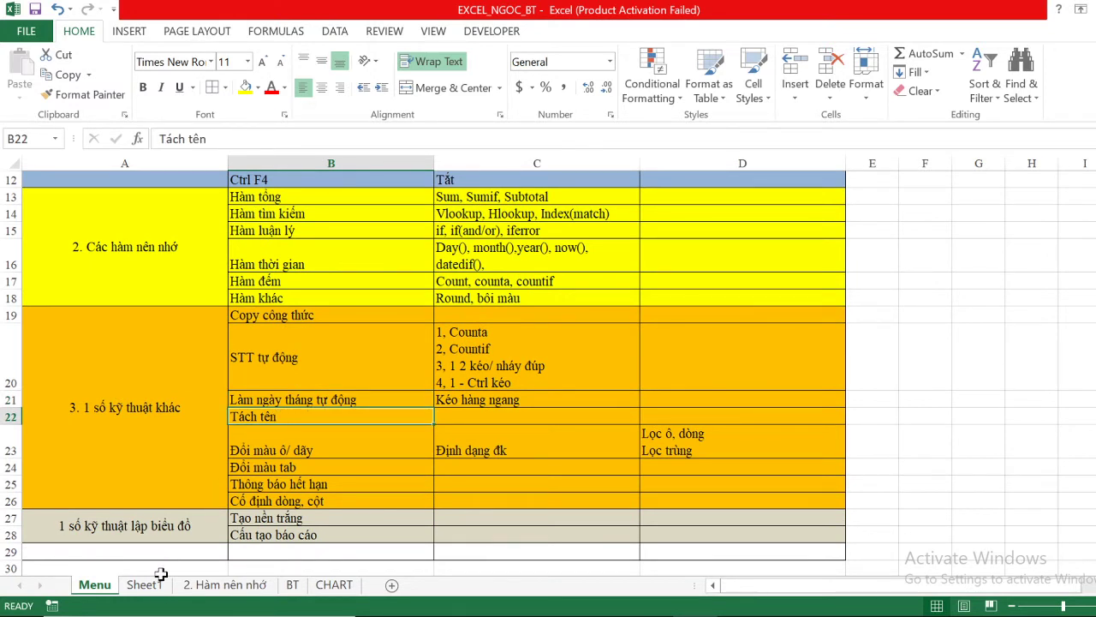
{"action": "left_click", "coordinate": [292, 585]}
{"action": "scroll", "coordinate": [280, 396], "scroll_direction": "up", "scroll_amount": 2}
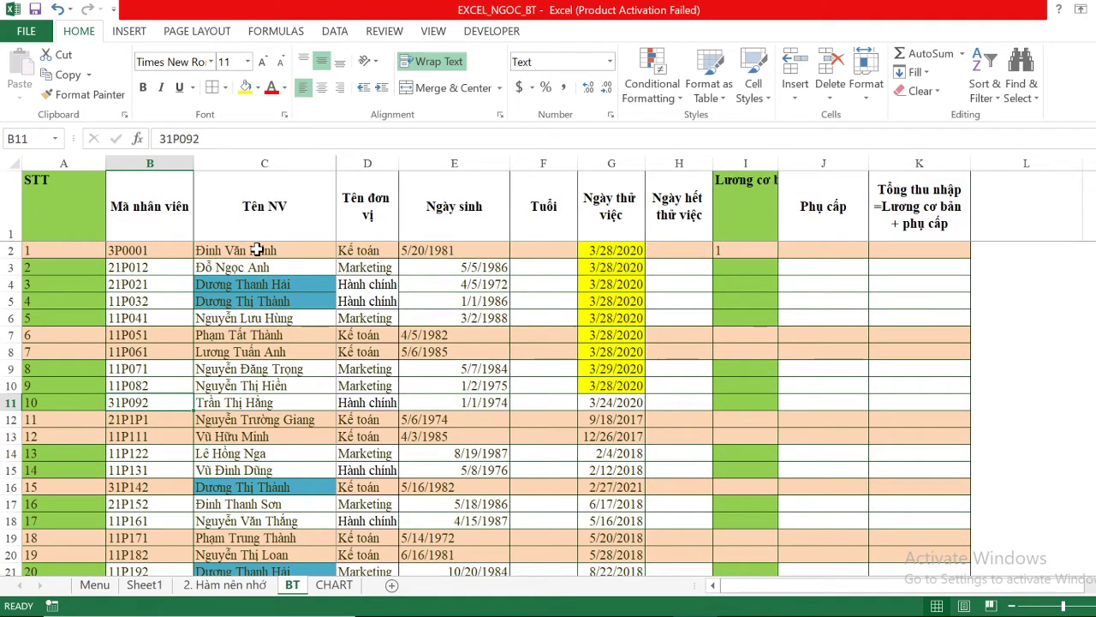
{"action": "left_click", "coordinate": [143, 585]}
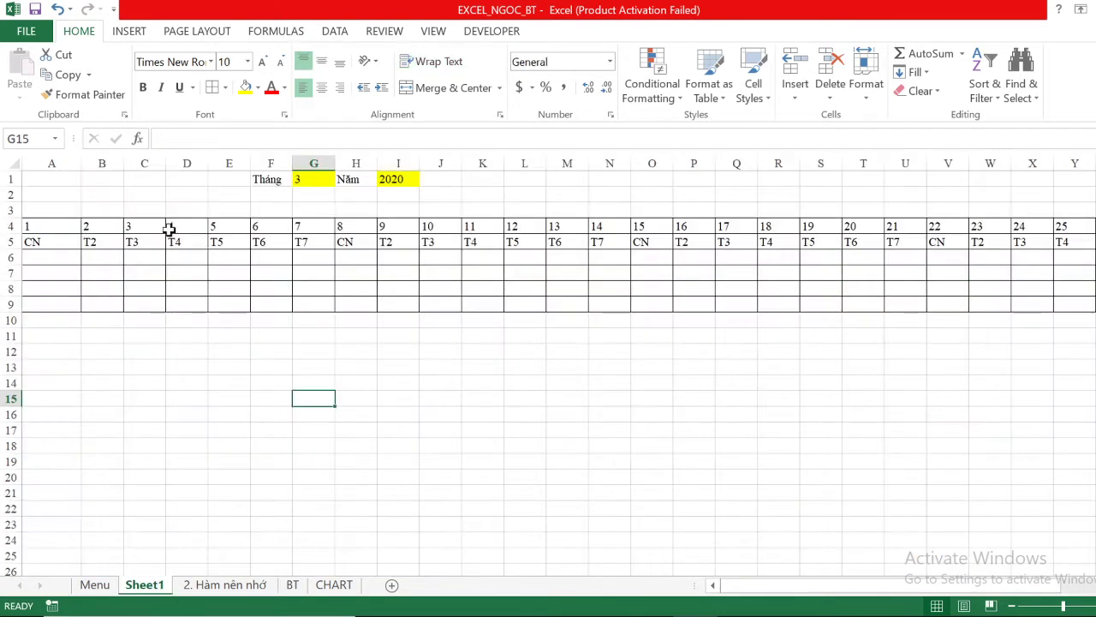
{"action": "left_click", "coordinate": [219, 586]}
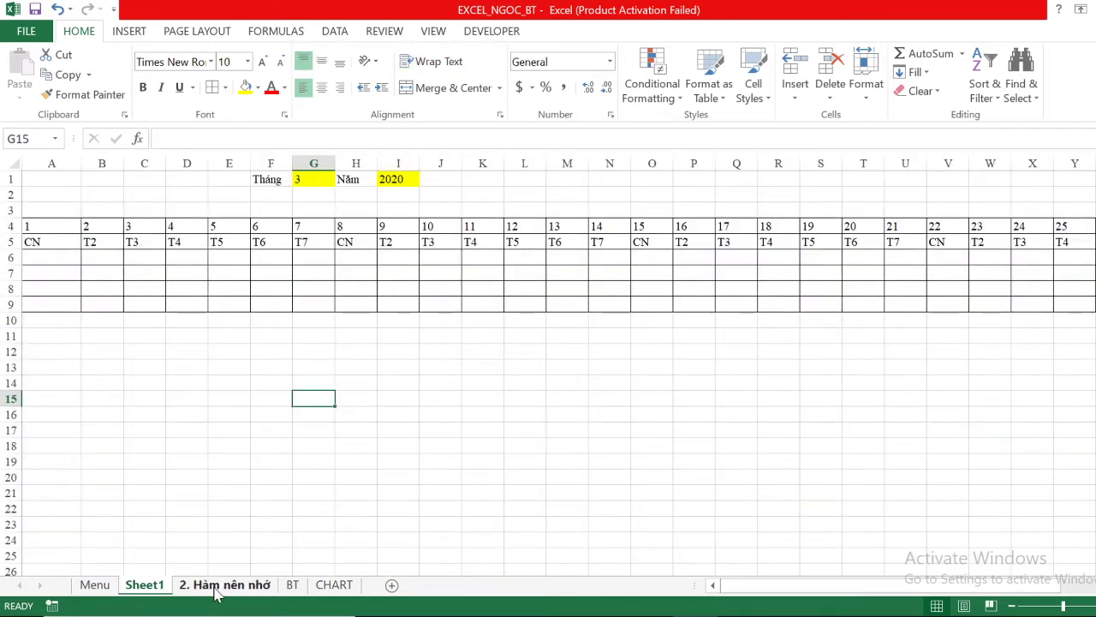
{"action": "left_click", "coordinate": [292, 585]}
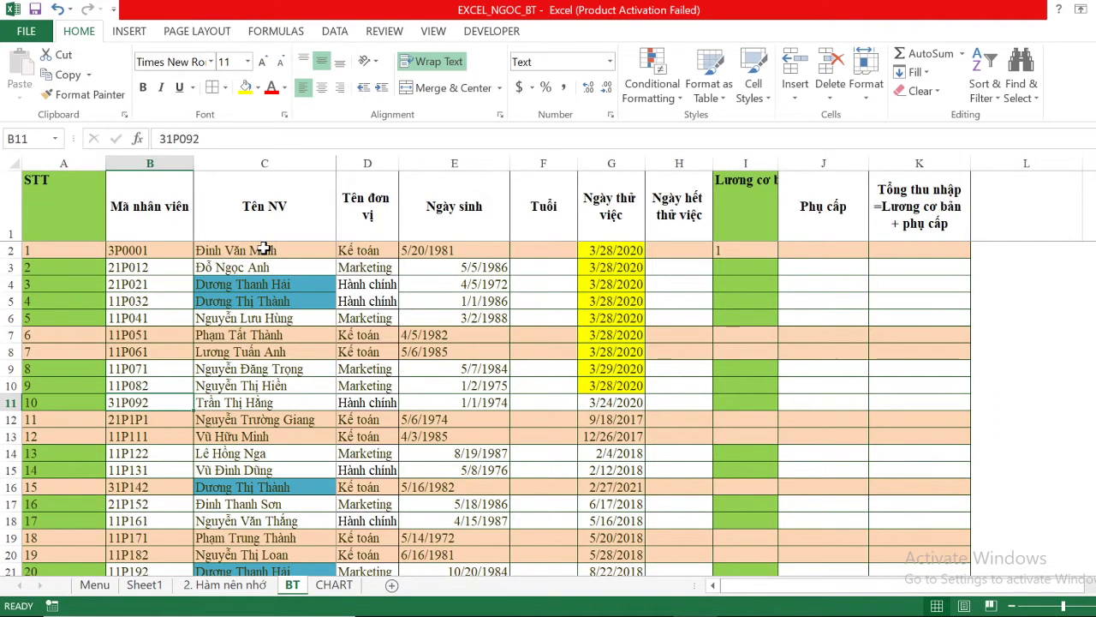
{"action": "left_click_drag", "start_coordinate": [262, 249], "coordinate": [276, 540]}
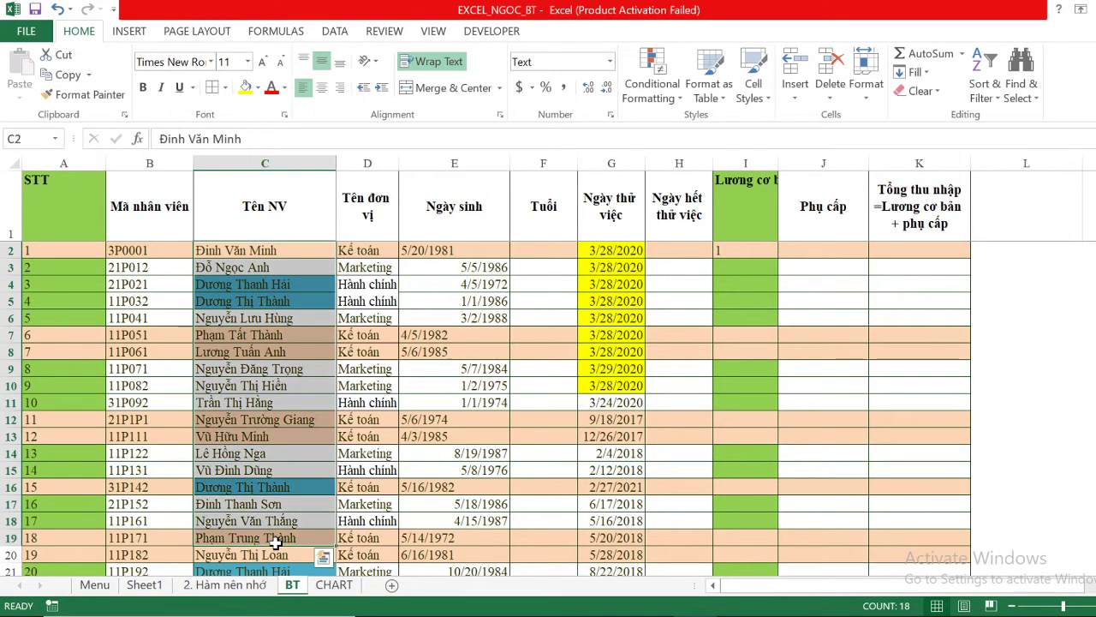
Copy the employee names from column C into column K starting at K2.
{"action": "key", "text": "ctrl+c"}
{"action": "left_click", "coordinate": [885, 249]}
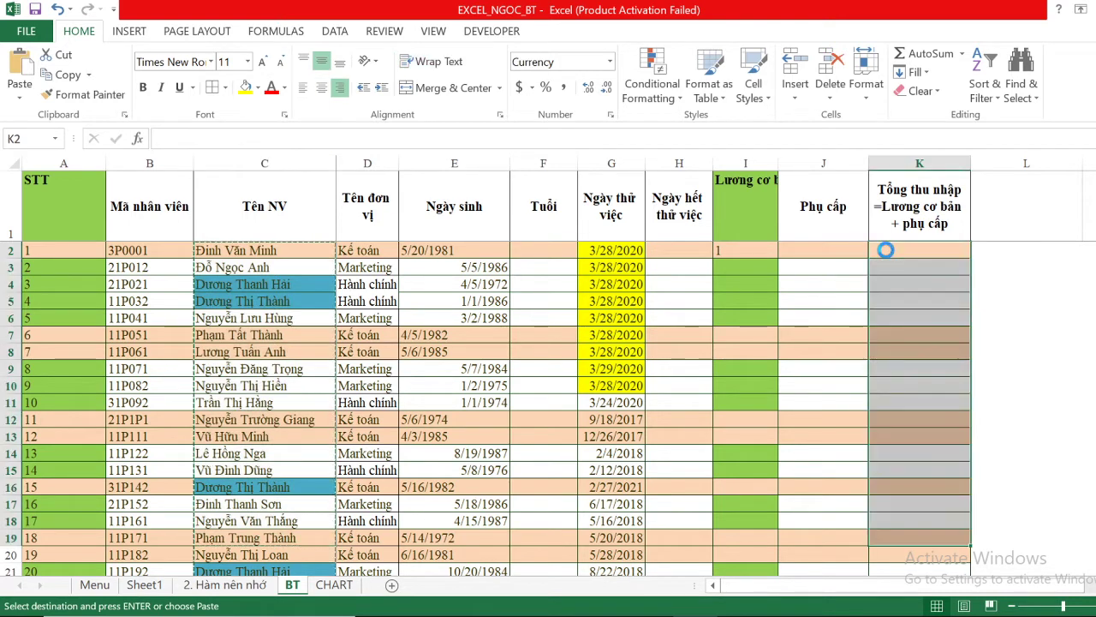
{"action": "key", "text": "ctrl+v"}
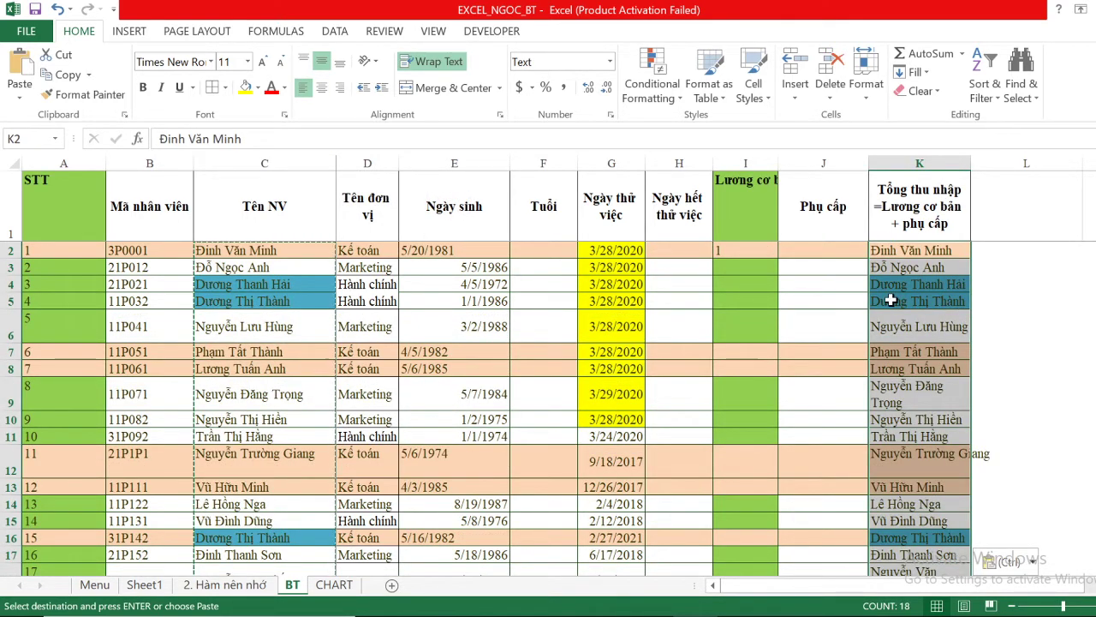
Use Find and Replace to keep only last names in column K, then undo it.
{"action": "key", "text": "ctrl+h"}
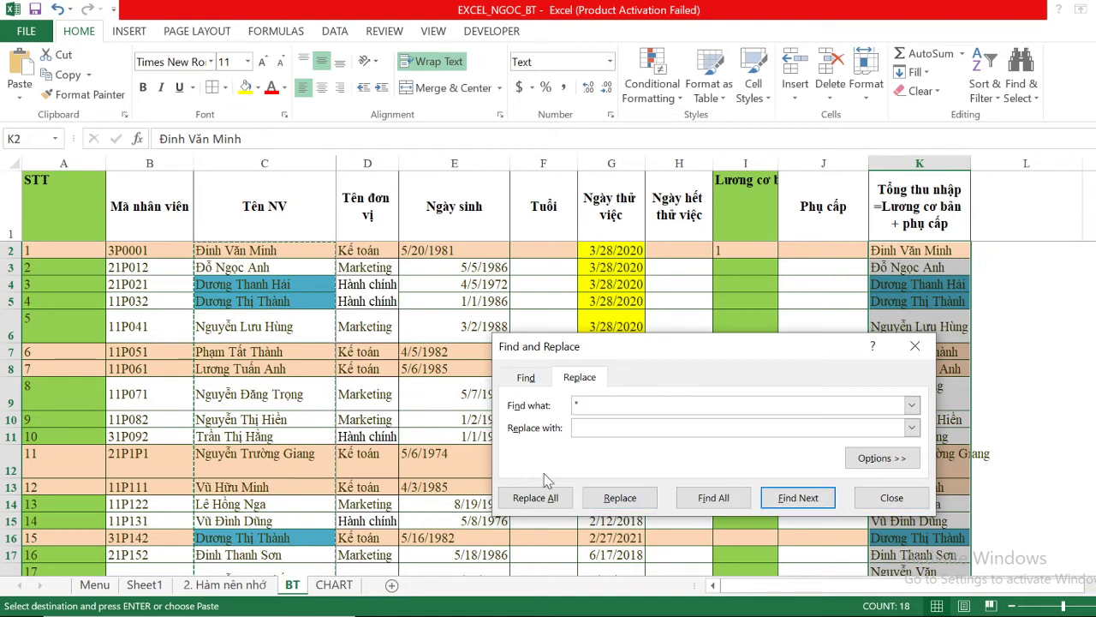
{"action": "left_click", "coordinate": [538, 500]}
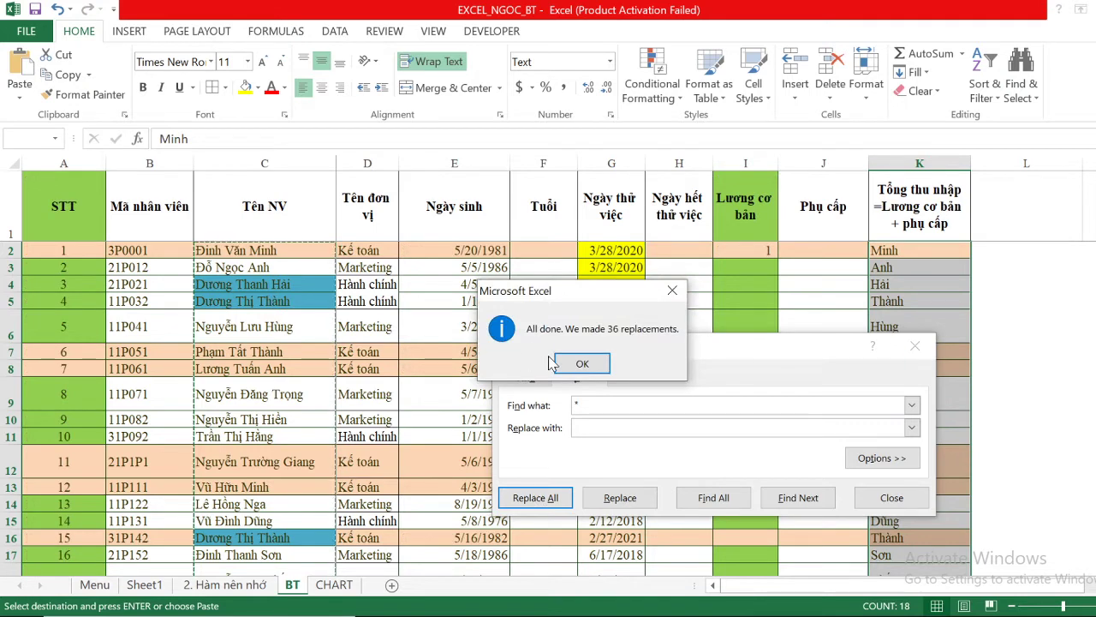
{"action": "left_click", "coordinate": [567, 364]}
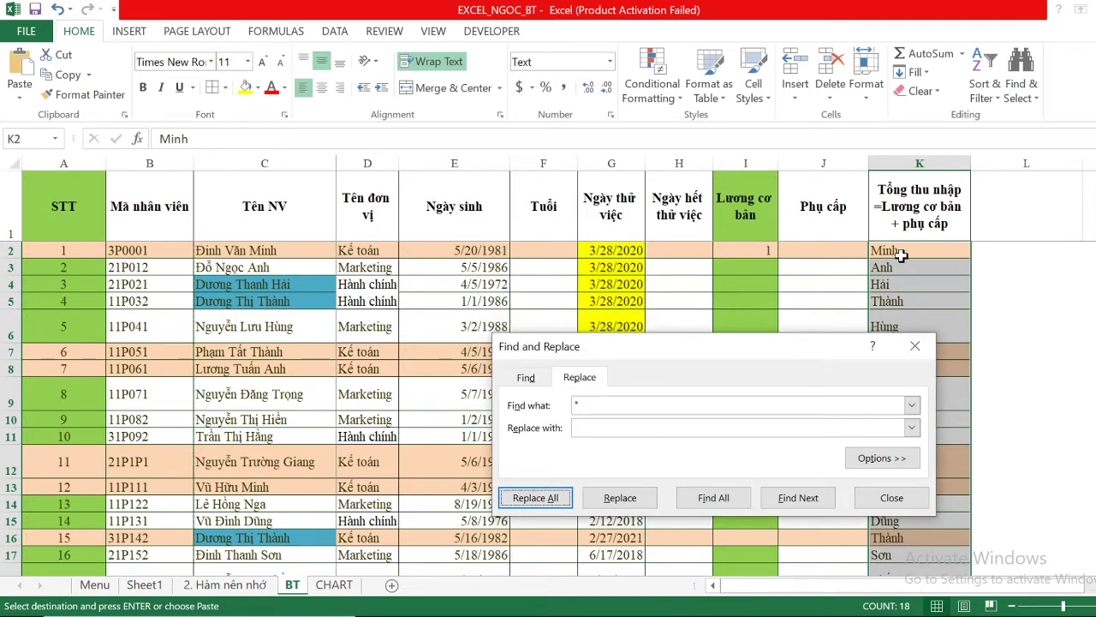
{"action": "left_click", "coordinate": [911, 340]}
{"action": "key", "text": "ctrl+z"}
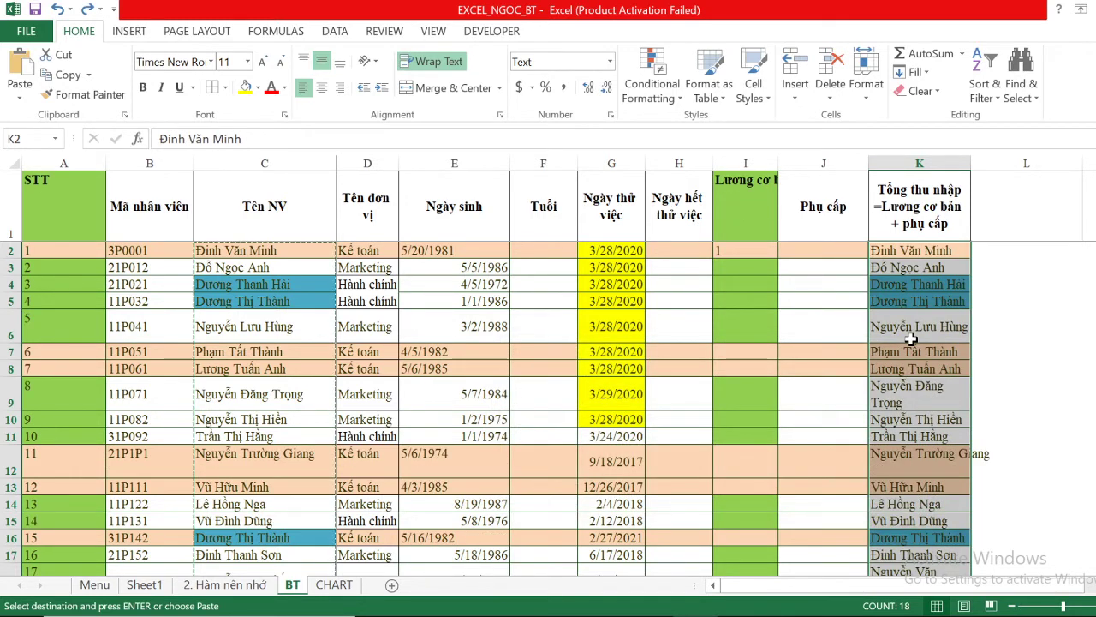
Replace All with the * wildcard, cutting each name in column K to its first word.
{"action": "key", "text": "ctrl+h"}
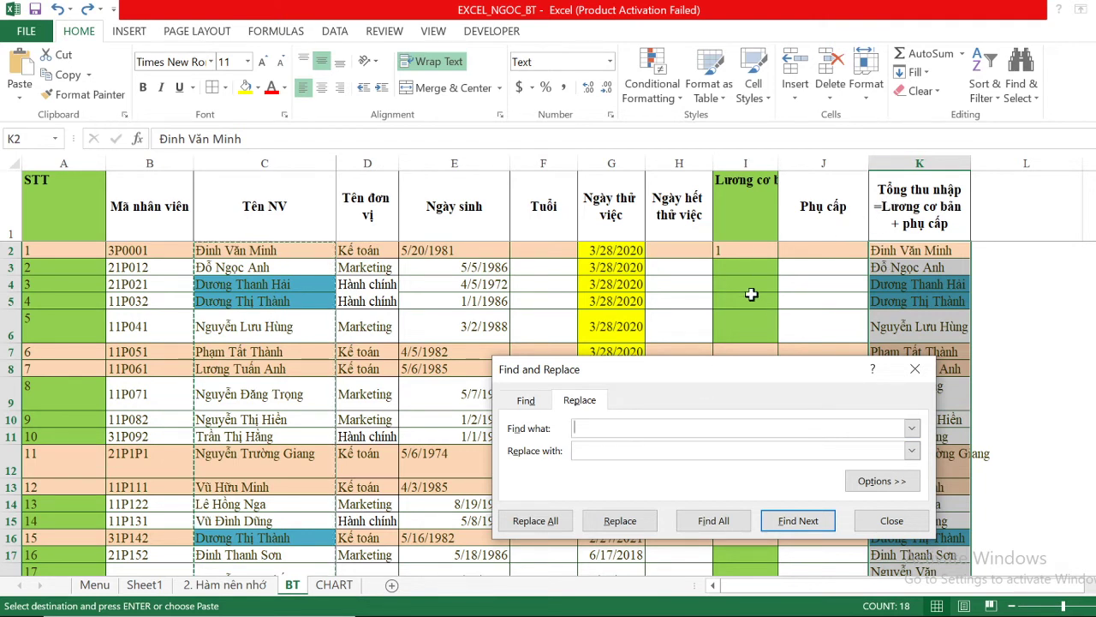
{"action": "type", "text": "*"}
{"action": "key", "text": "Return"}
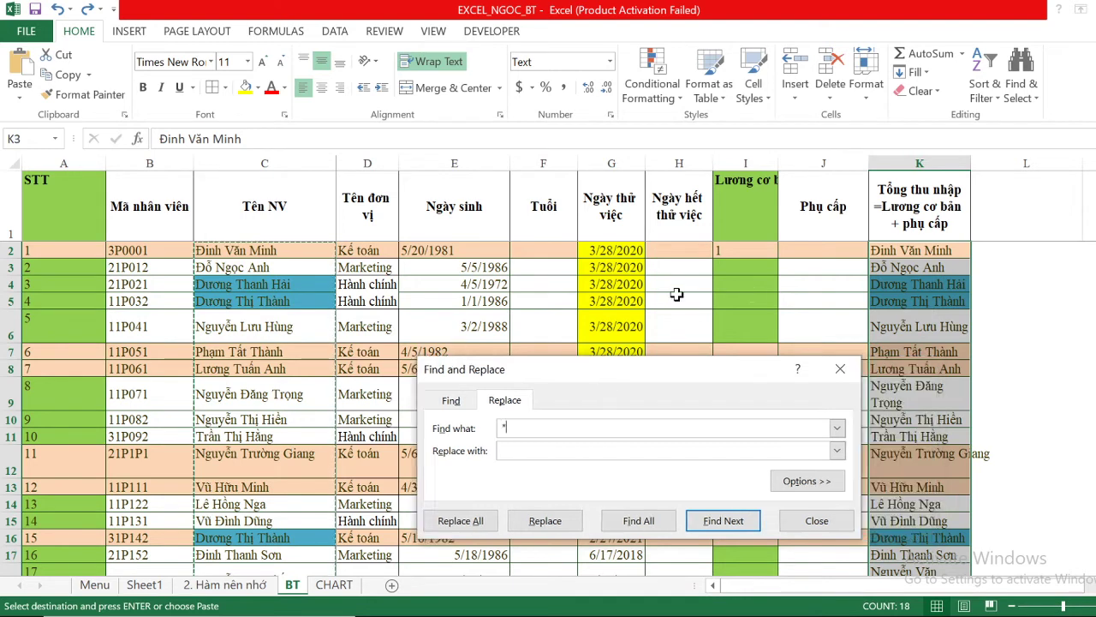
{"action": "left_click", "coordinate": [482, 521]}
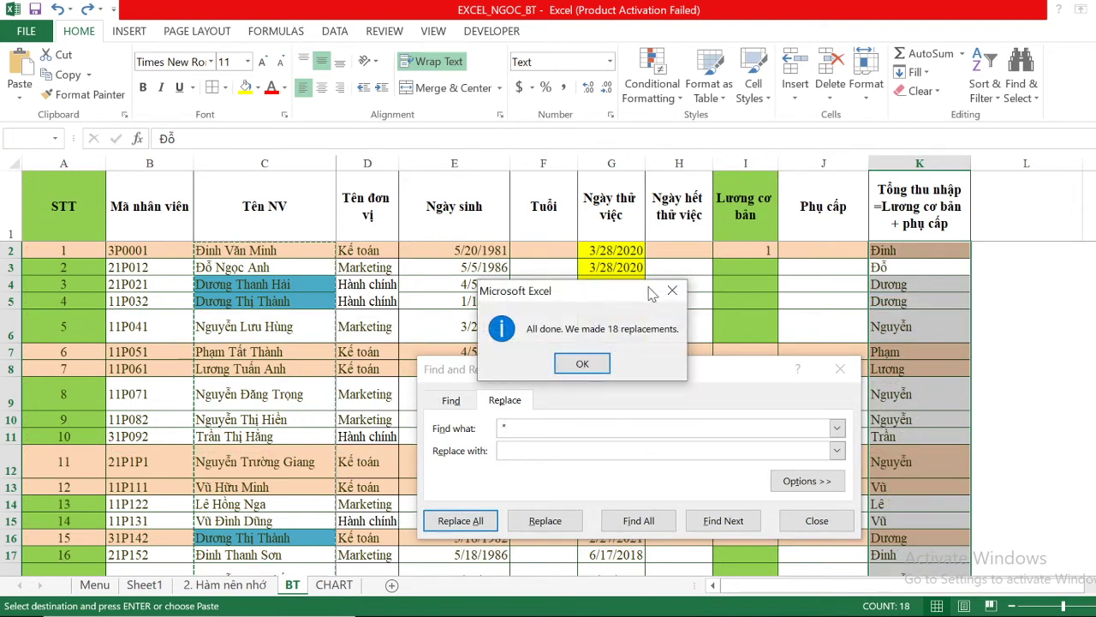
{"action": "key", "text": "Return"}
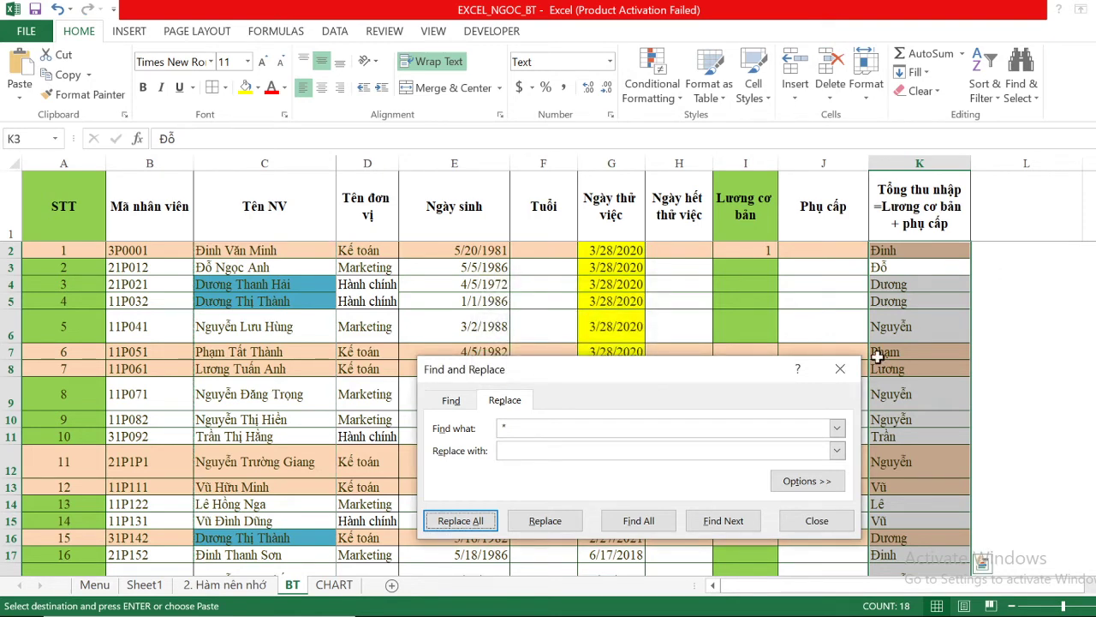
{"action": "left_click", "coordinate": [841, 368]}
Paste the full names into column K, widen the column, then undo both changes.
{"action": "key", "text": "ctrl+v"}
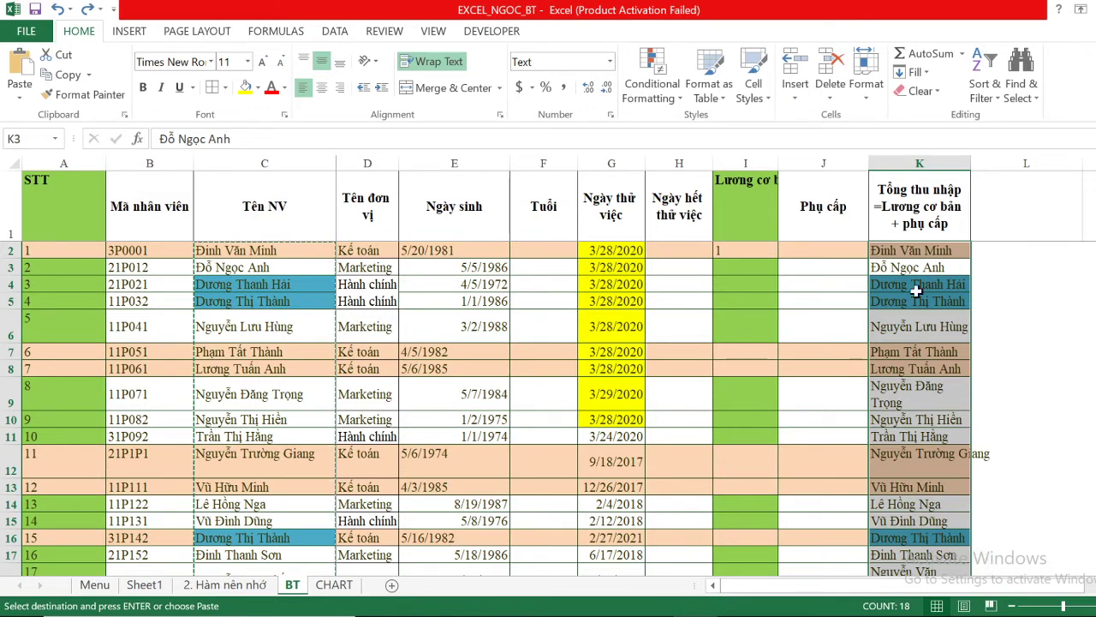
{"action": "left_click_drag", "start_coordinate": [971, 159], "coordinate": [991, 159]}
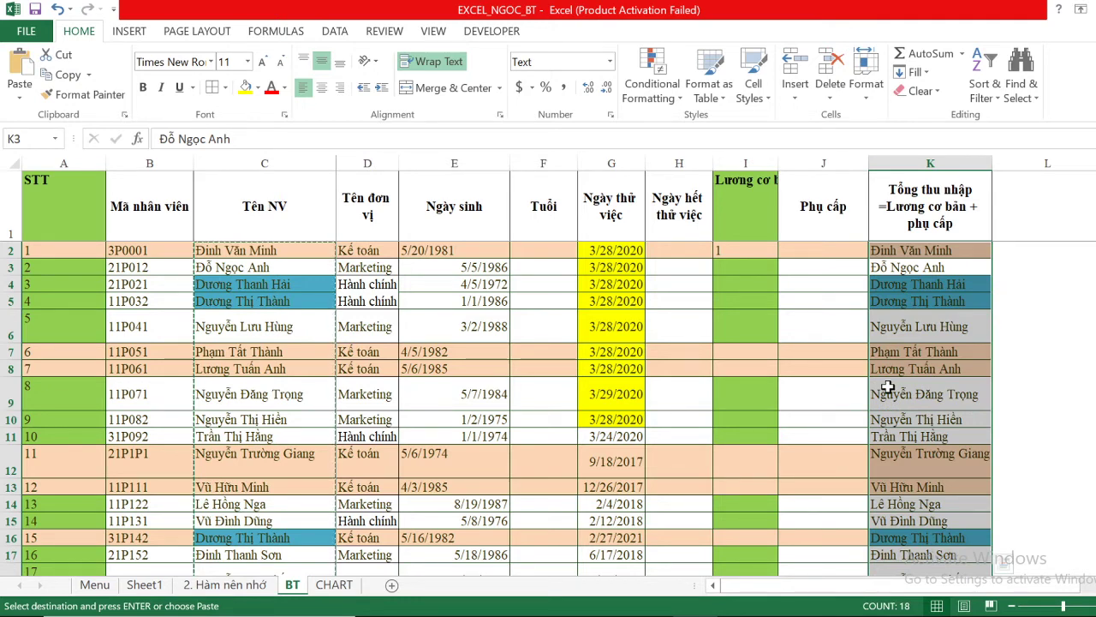
{"action": "key", "text": "ctrl+z"}
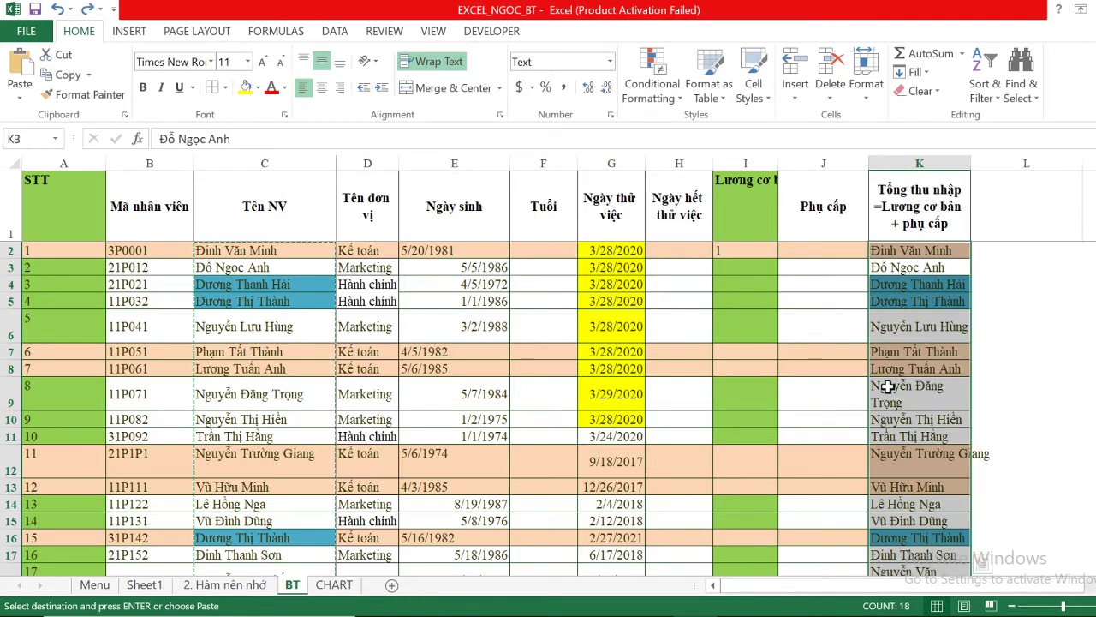
{"action": "key", "text": "ctrl+z"}
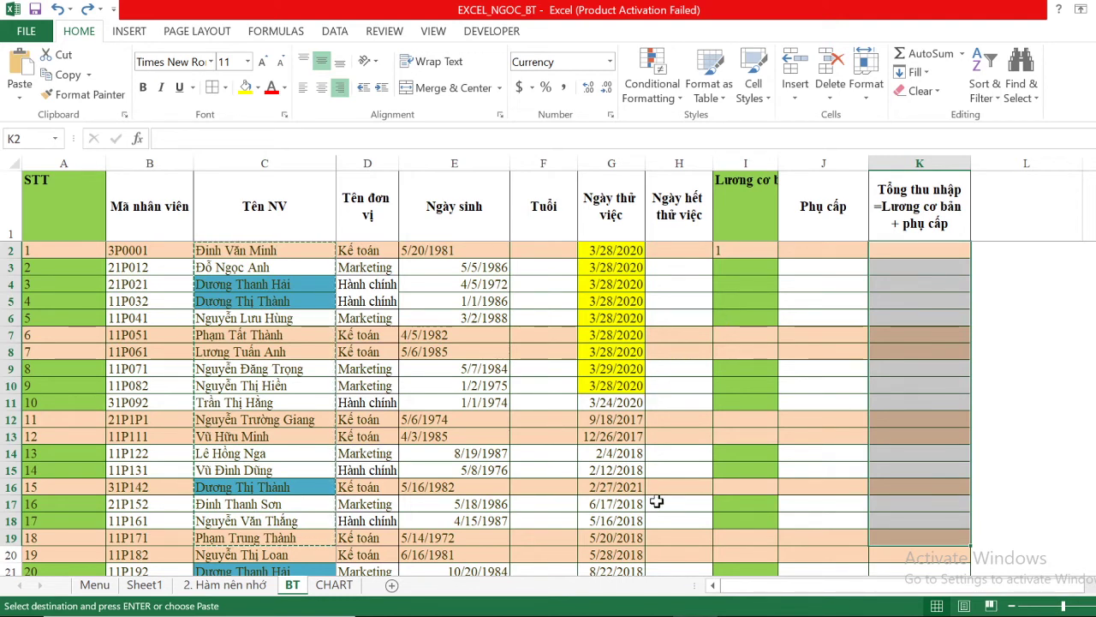
{"action": "left_click", "coordinate": [94, 584]}
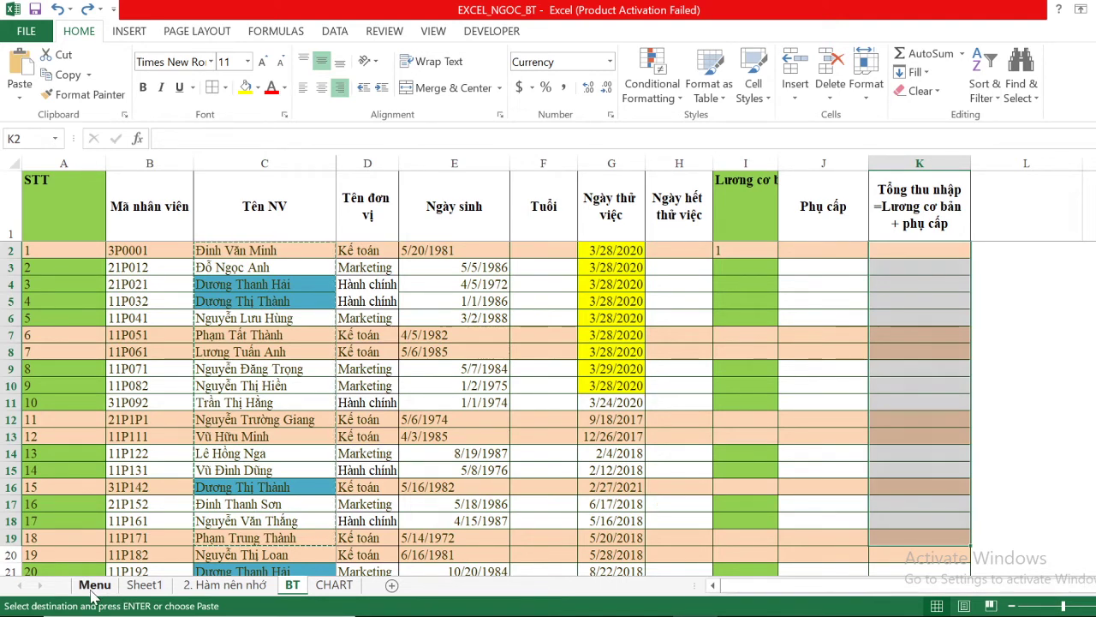
{"action": "scroll", "coordinate": [331, 422], "scroll_direction": "down", "scroll_amount": 1}
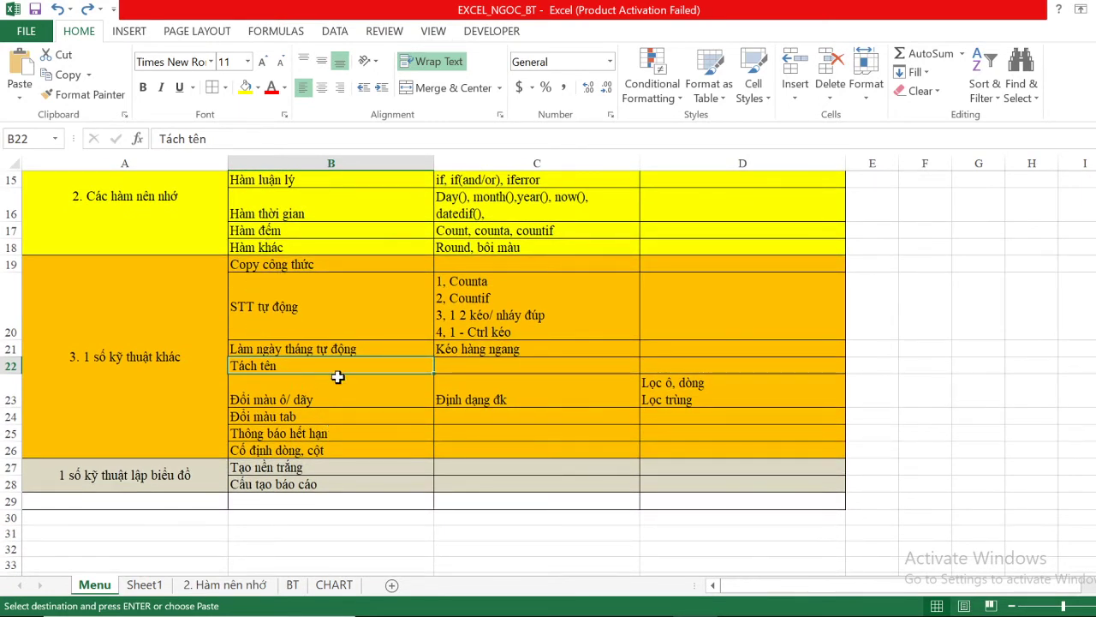
{"action": "left_click", "coordinate": [500, 247]}
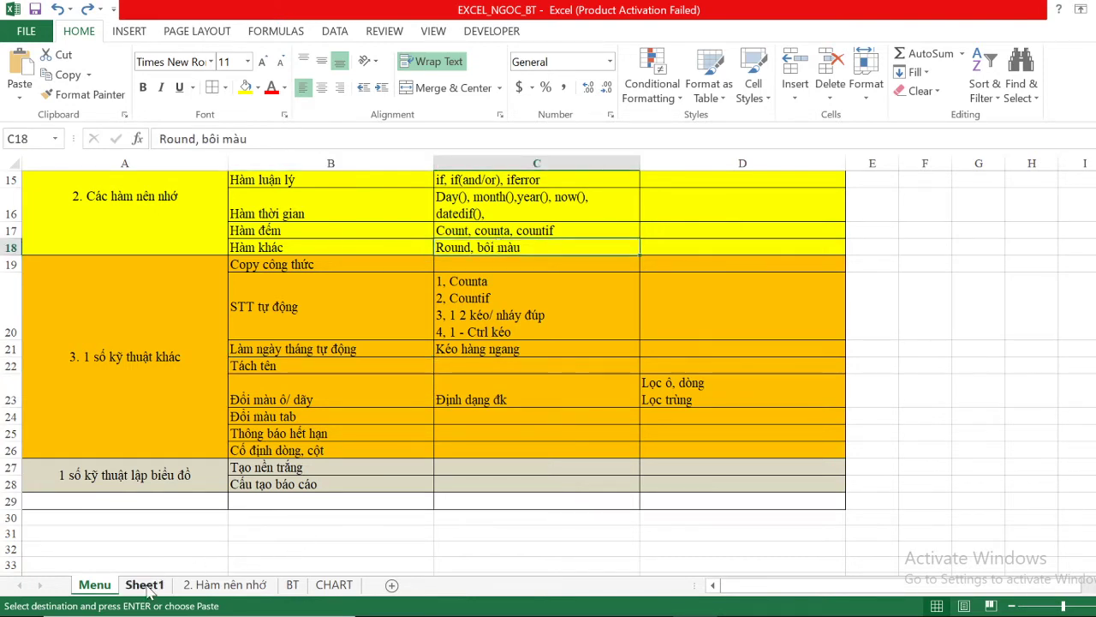
{"action": "left_click", "coordinate": [255, 584]}
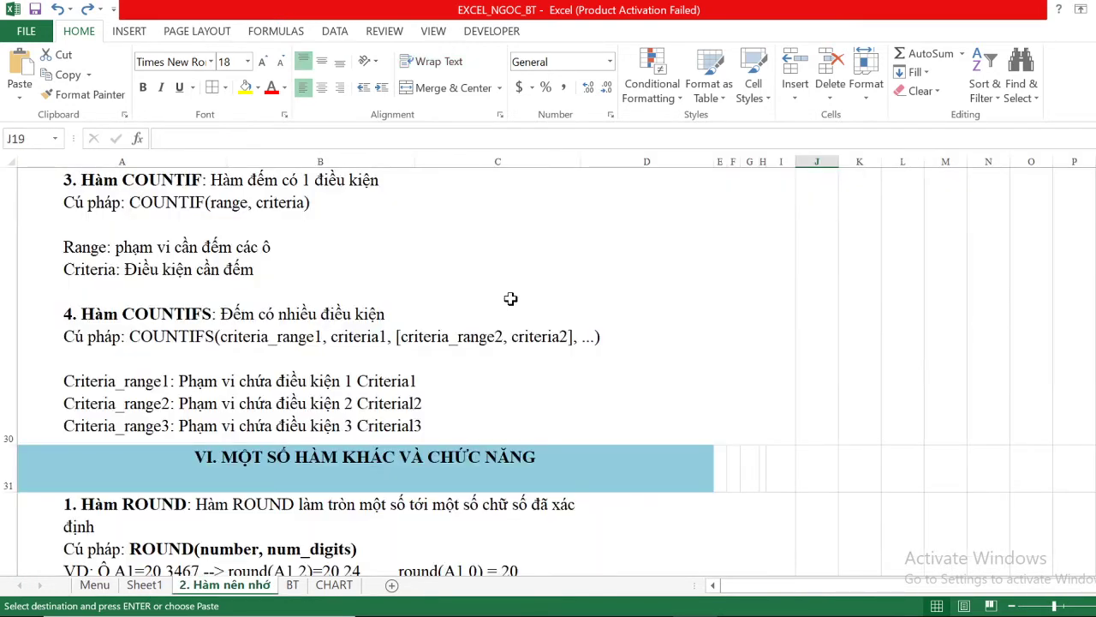
{"action": "scroll", "coordinate": [510, 298], "scroll_direction": "down", "scroll_amount": 15}
{"action": "scroll", "coordinate": [511, 298], "scroll_direction": "up", "scroll_amount": 4}
{"action": "scroll", "coordinate": [511, 298], "scroll_direction": "up", "scroll_amount": 4}
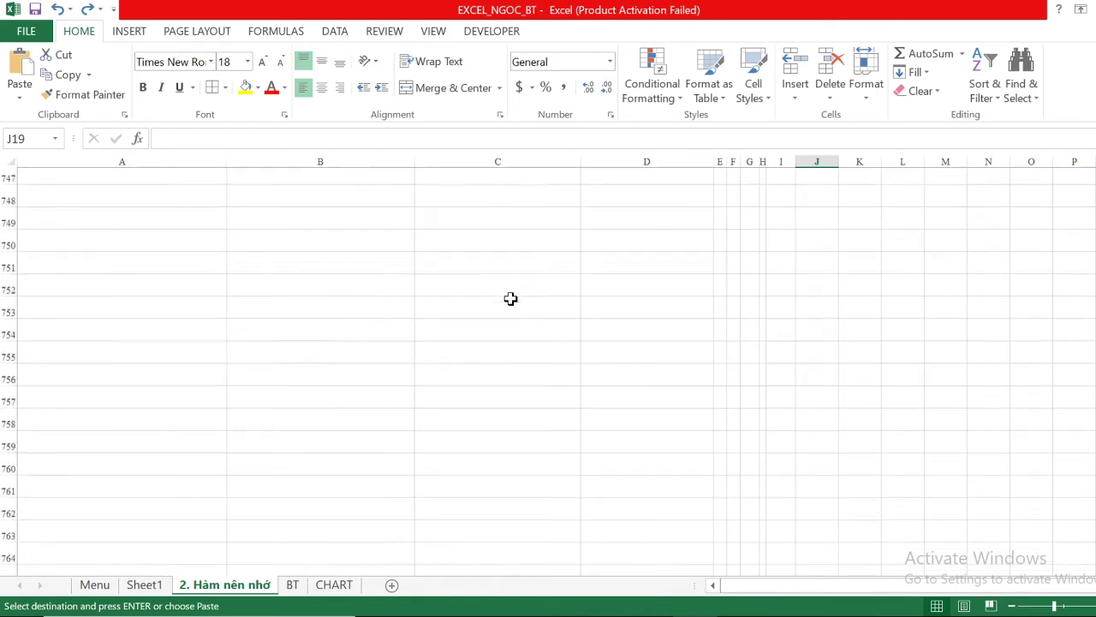
{"action": "scroll", "coordinate": [511, 298], "scroll_direction": "up", "scroll_amount": 4}
{"action": "scroll", "coordinate": [511, 298], "scroll_direction": "up", "scroll_amount": 4}
{"action": "scroll", "coordinate": [510, 298], "scroll_direction": "up", "scroll_amount": 20}
{"action": "scroll", "coordinate": [510, 298], "scroll_direction": "up", "scroll_amount": 20}
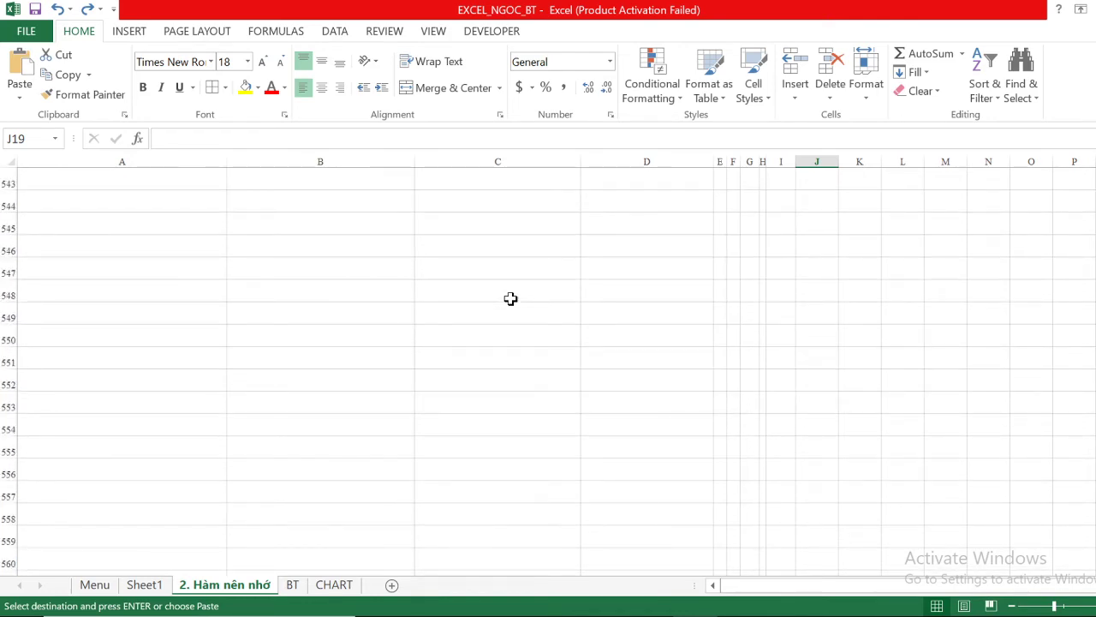
{"action": "scroll", "coordinate": [510, 298], "scroll_direction": "up", "scroll_amount": 20}
{"action": "scroll", "coordinate": [510, 298], "scroll_direction": "up", "scroll_amount": 20}
{"action": "key", "text": "Left"}
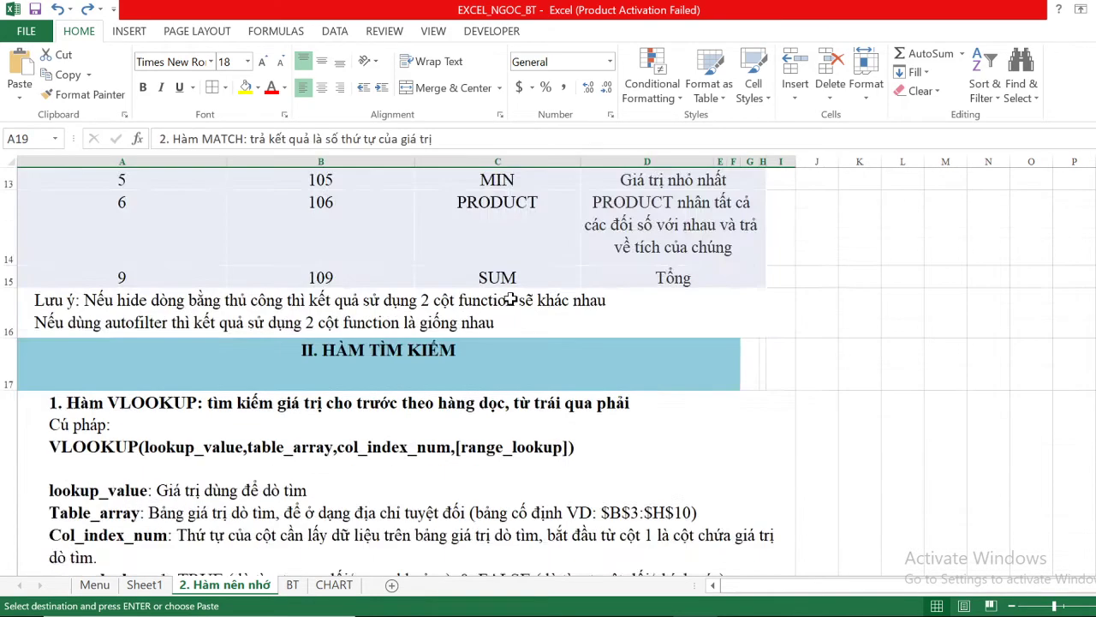
{"action": "scroll", "coordinate": [511, 298], "scroll_direction": "up", "scroll_amount": 3}
{"action": "scroll", "coordinate": [510, 298], "scroll_direction": "down", "scroll_amount": 5}
{"action": "scroll", "coordinate": [510, 298], "scroll_direction": "down", "scroll_amount": 5}
{"action": "scroll", "coordinate": [510, 298], "scroll_direction": "down", "scroll_amount": 1}
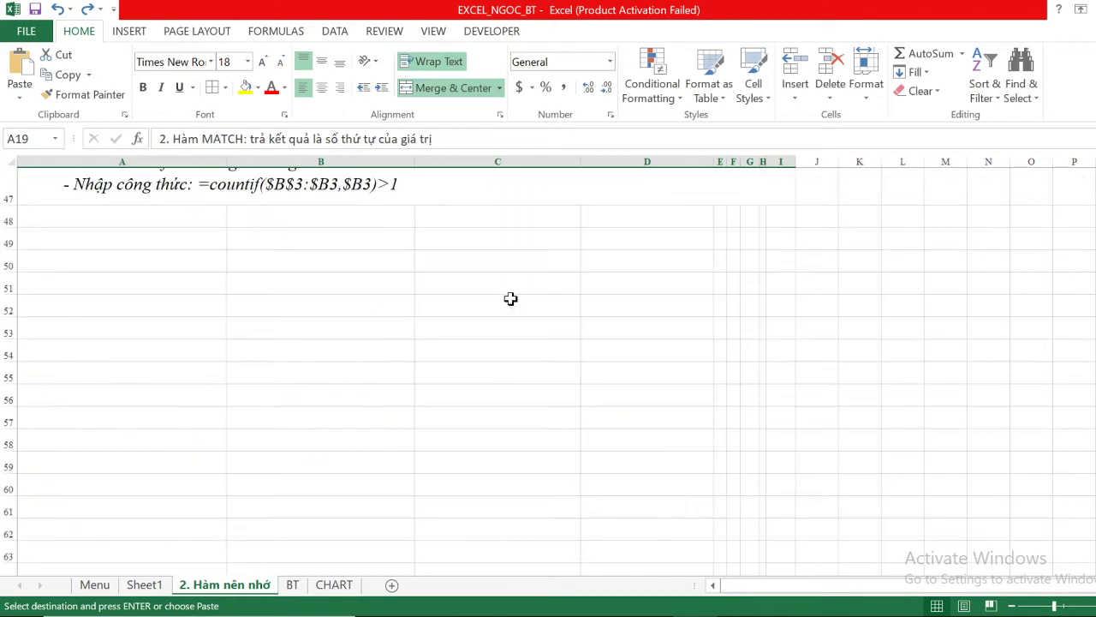
{"action": "scroll", "coordinate": [511, 298], "scroll_direction": "down", "scroll_amount": 1}
{"action": "scroll", "coordinate": [510, 298], "scroll_direction": "up", "scroll_amount": 3}
{"action": "scroll", "coordinate": [510, 298], "scroll_direction": "up", "scroll_amount": 1}
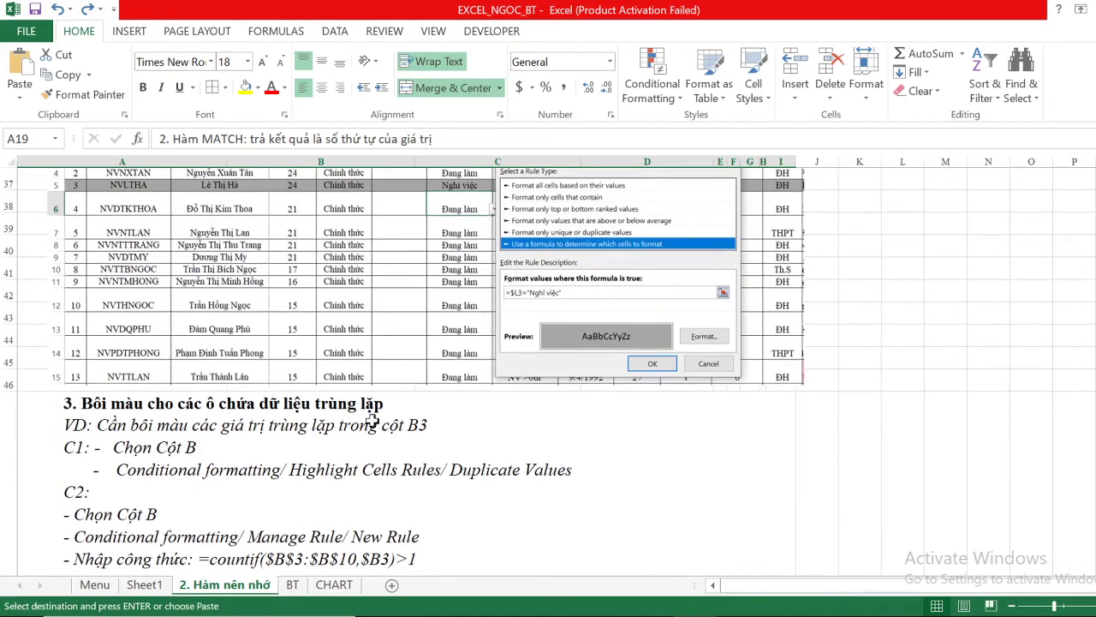
{"action": "left_click", "coordinate": [294, 517]}
{"action": "scroll", "coordinate": [464, 372], "scroll_direction": "down", "scroll_amount": 3}
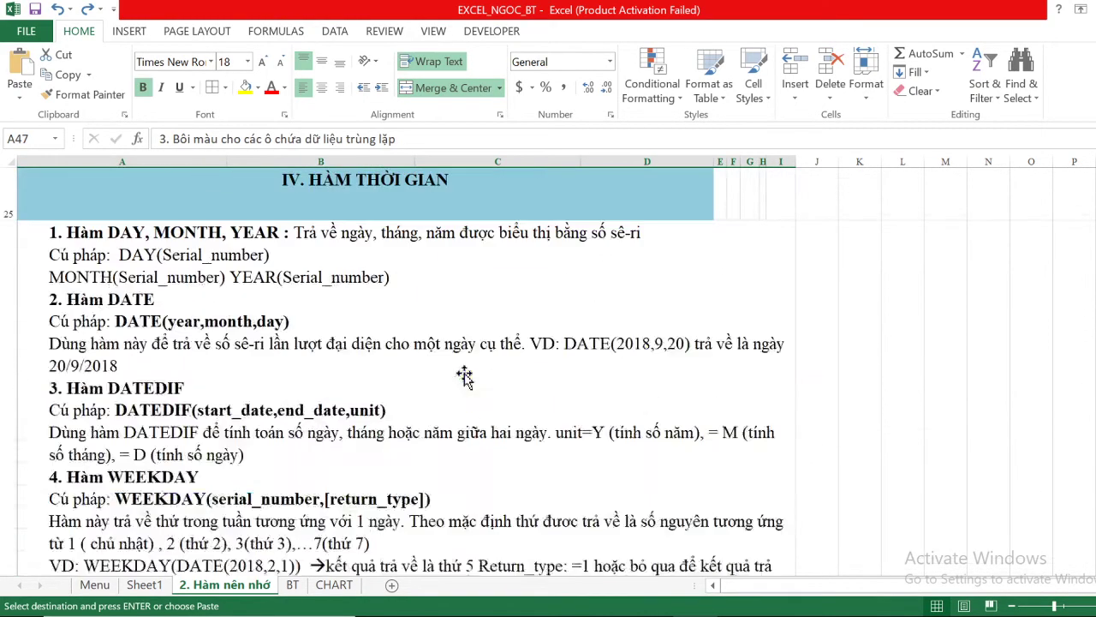
{"action": "scroll", "coordinate": [463, 372], "scroll_direction": "up", "scroll_amount": 4}
{"action": "scroll", "coordinate": [463, 372], "scroll_direction": "down", "scroll_amount": 1}
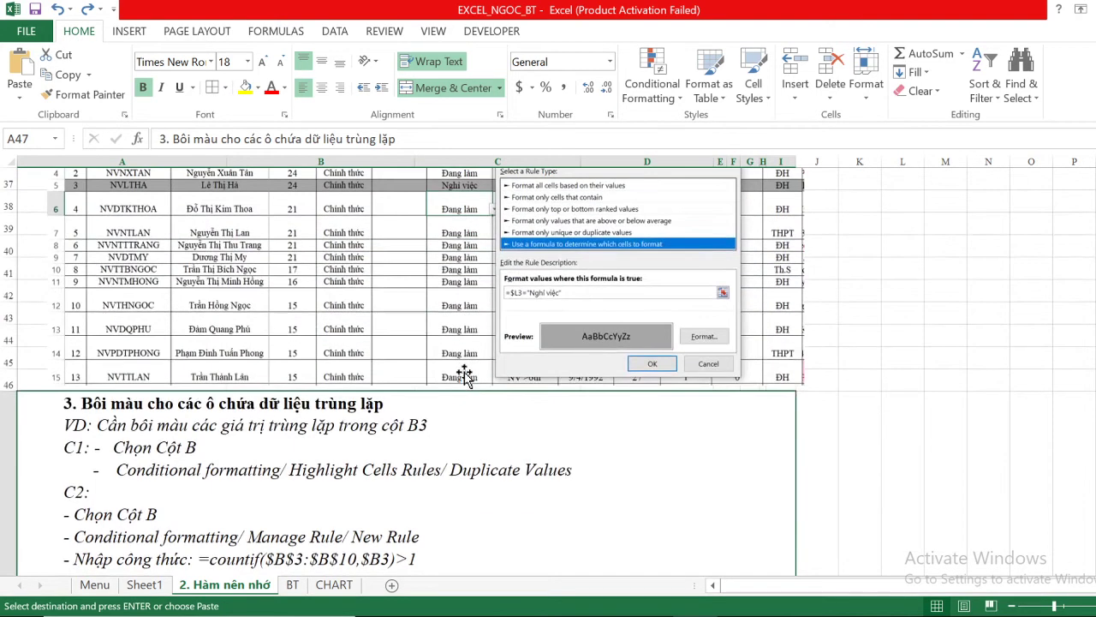
{"action": "left_click", "coordinate": [292, 586]}
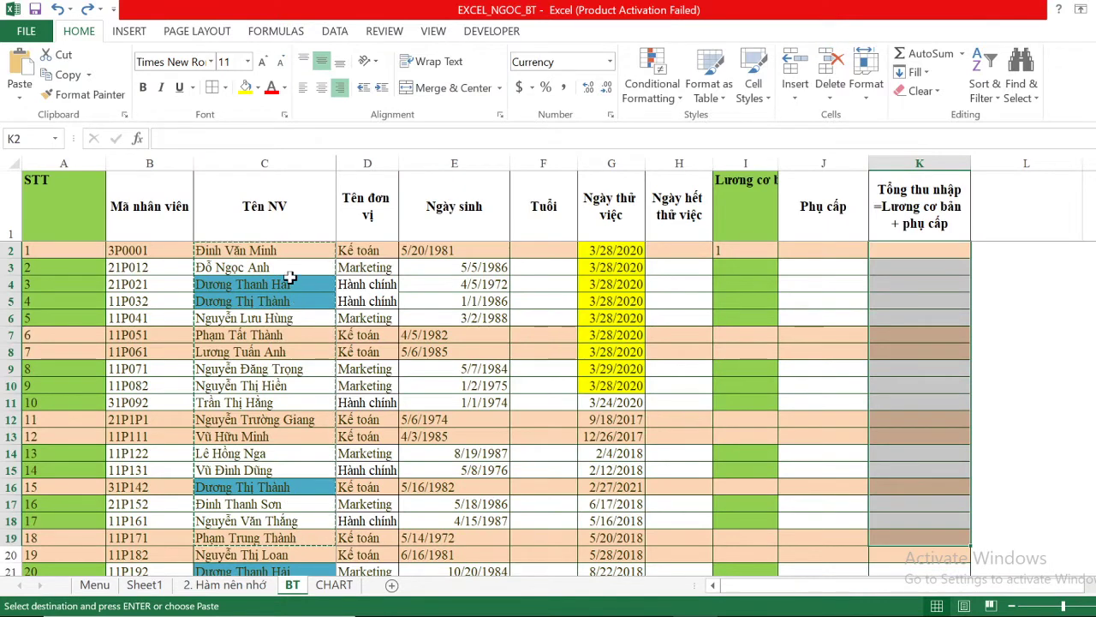
Cancel the pending copy, select the trial-start dates in G2:G10, and bring up Conditional Formatting.
{"action": "key", "text": "ctrl+z"}
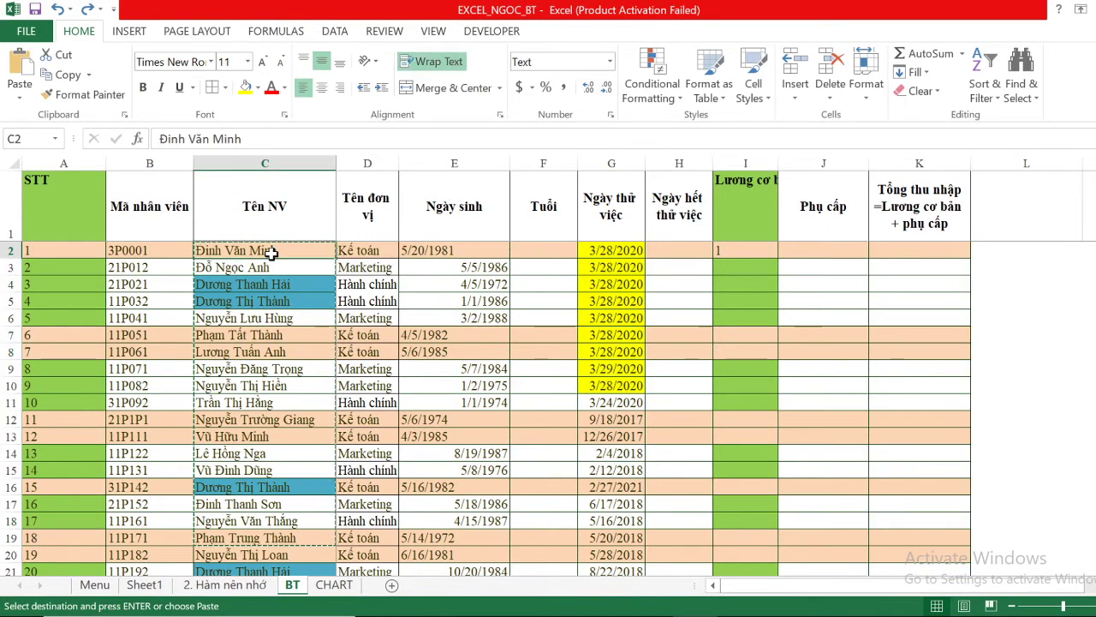
{"action": "left_click", "coordinate": [408, 347]}
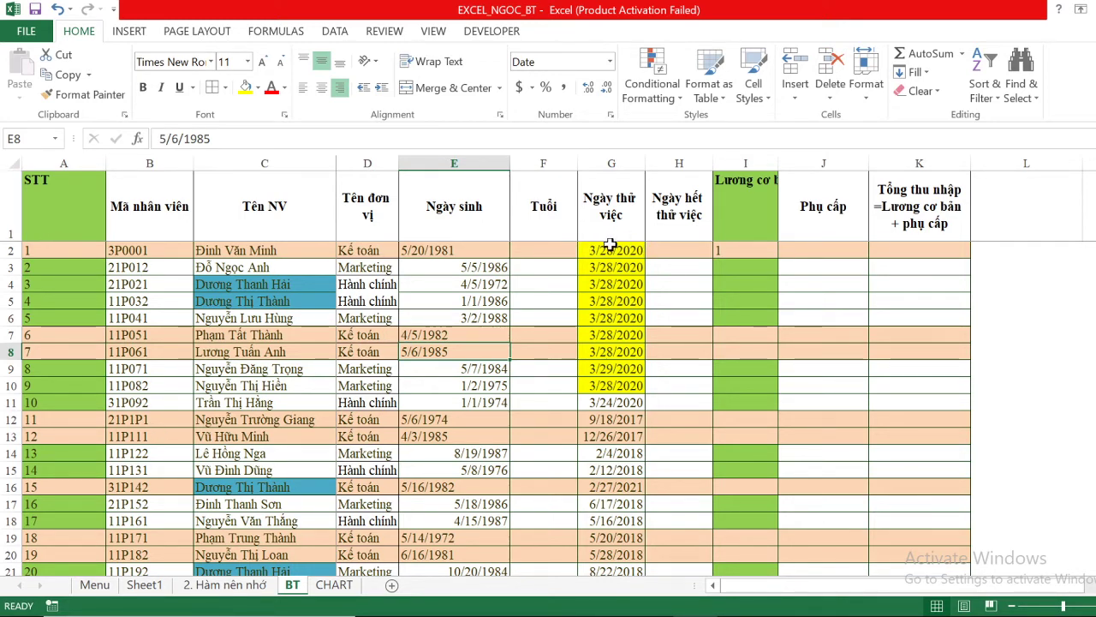
{"action": "left_click_drag", "start_coordinate": [595, 246], "coordinate": [606, 390]}
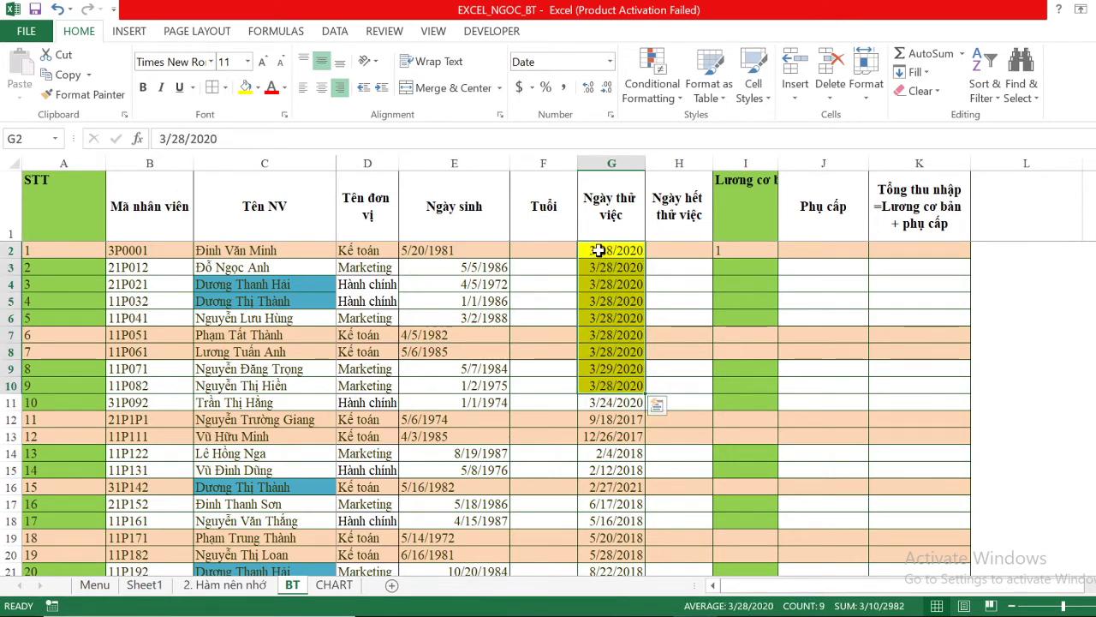
{"action": "left_click_drag", "start_coordinate": [594, 248], "coordinate": [596, 385]}
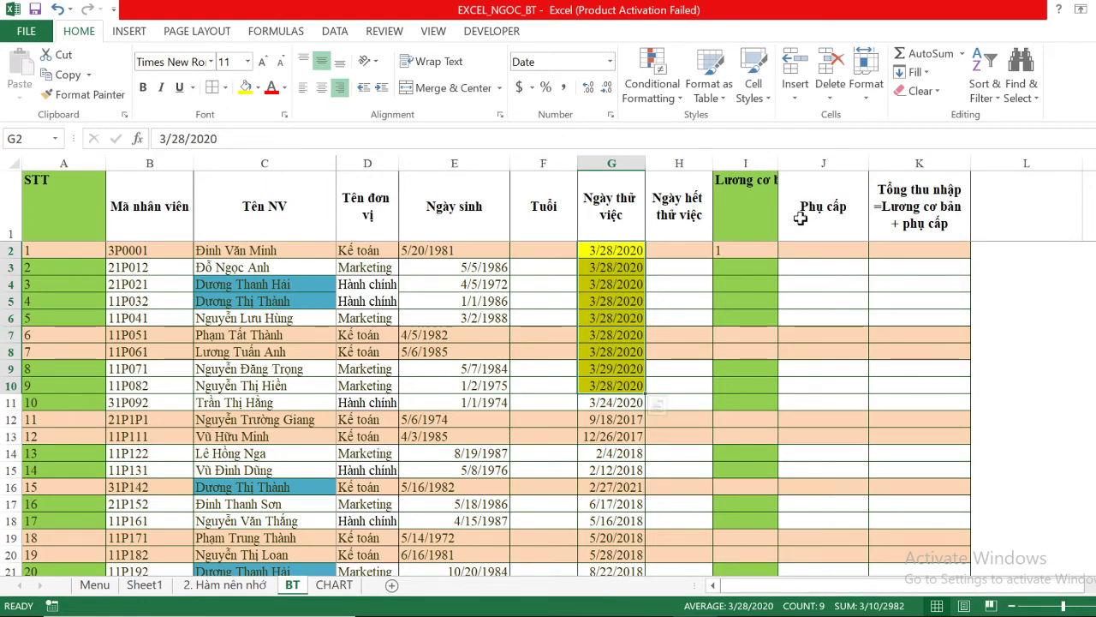
{"action": "left_click", "coordinate": [649, 98]}
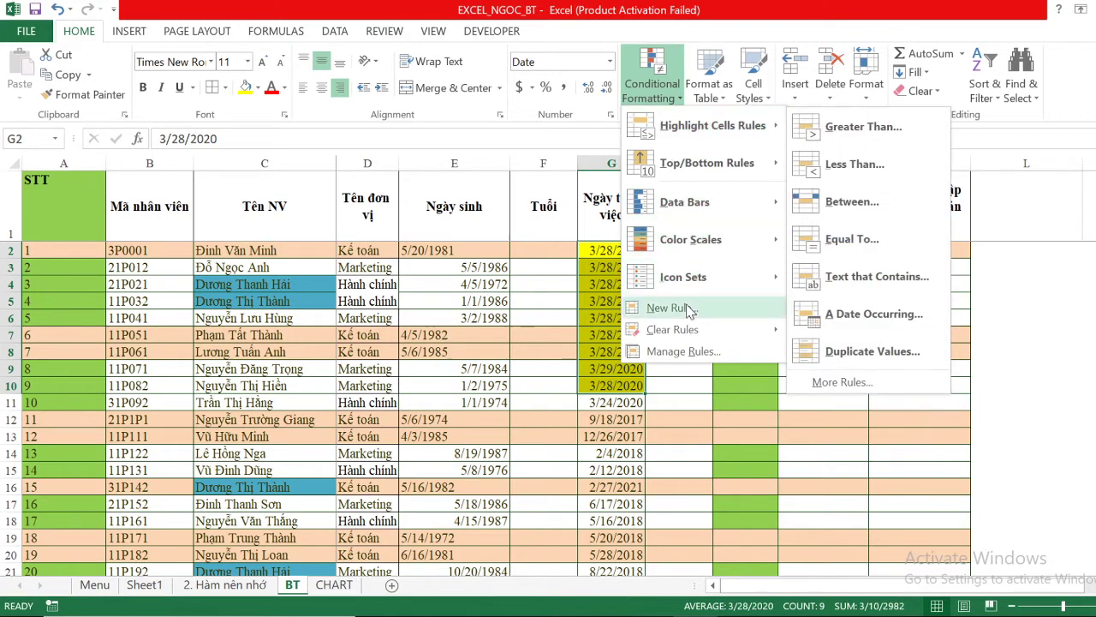
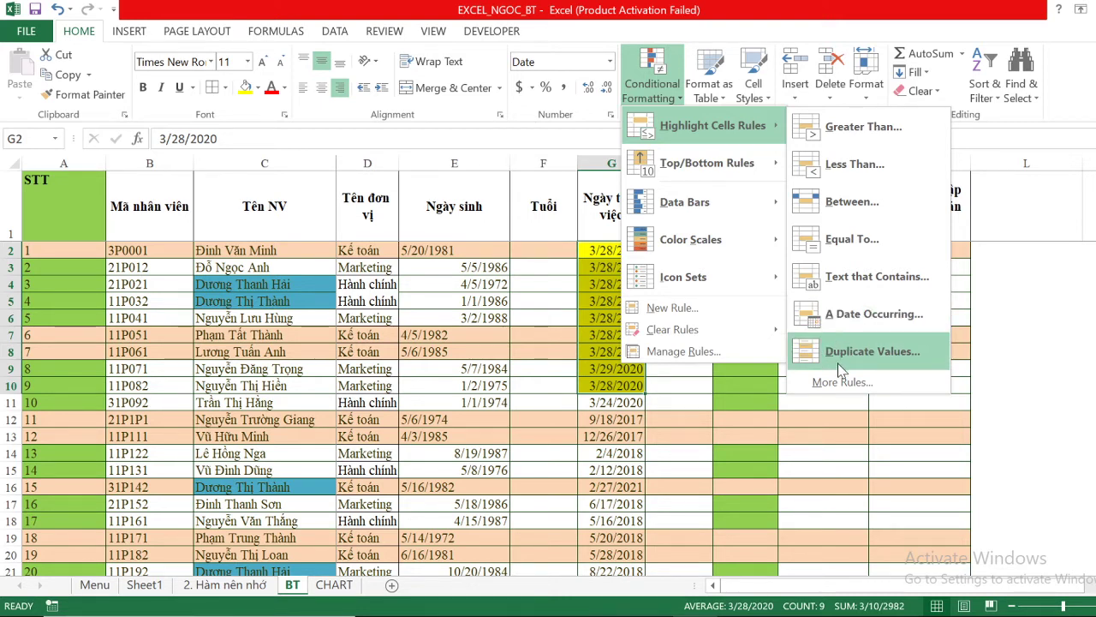
Try the Duplicate Values highlighting rule, then close it without applying.
{"action": "left_click", "coordinate": [657, 92]}
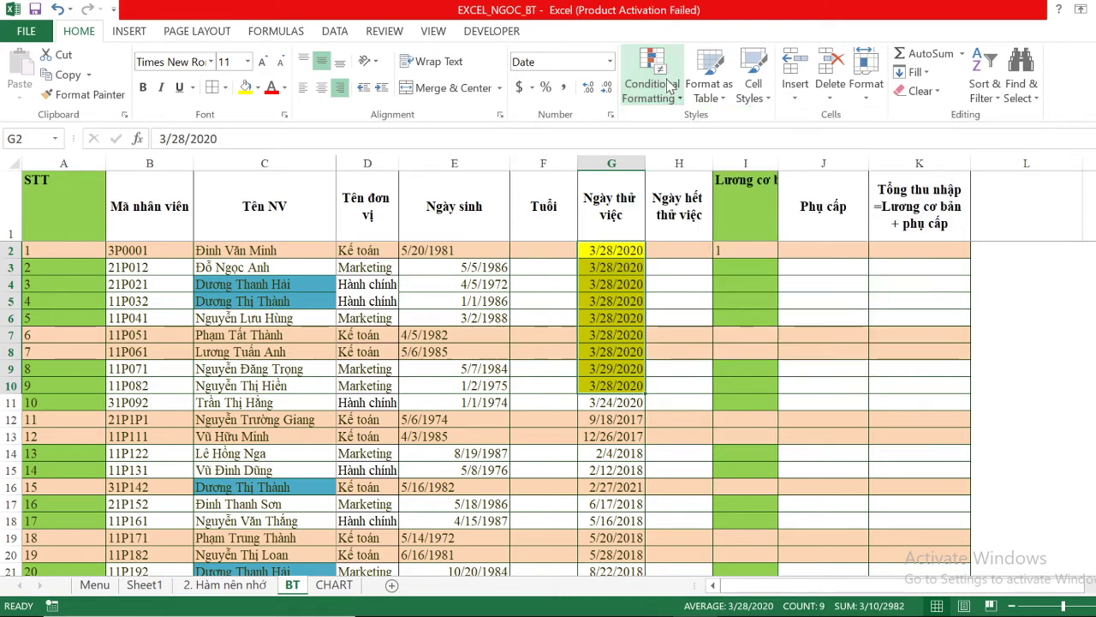
{"action": "left_click", "coordinate": [667, 85]}
{"action": "mouse_move", "coordinate": [712, 126]}
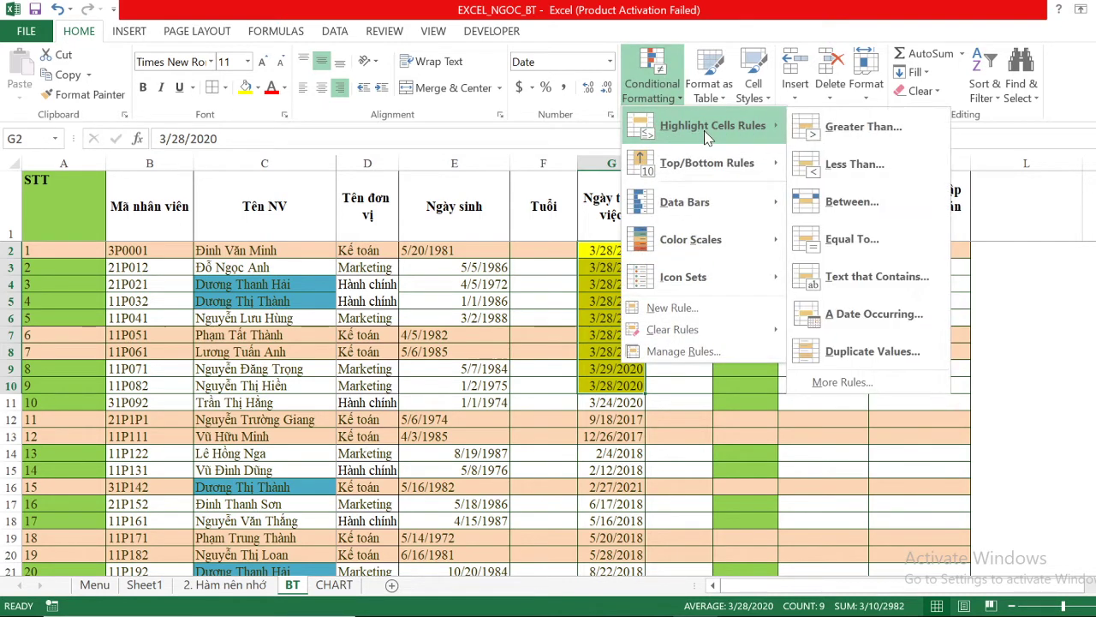
{"action": "left_click", "coordinate": [886, 349]}
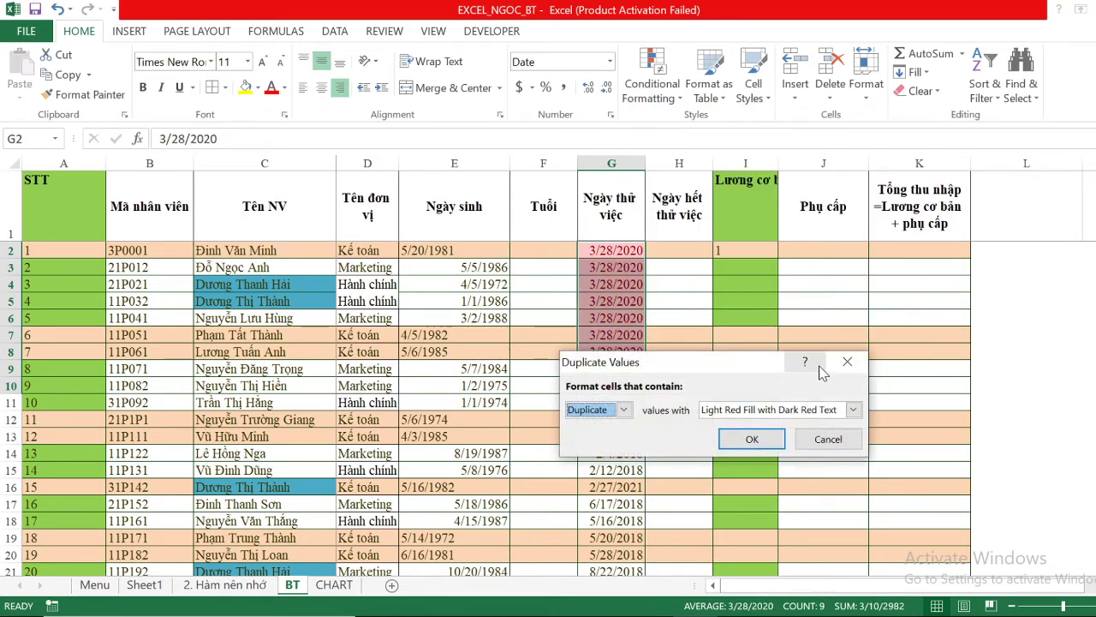
{"action": "left_click", "coordinate": [845, 362]}
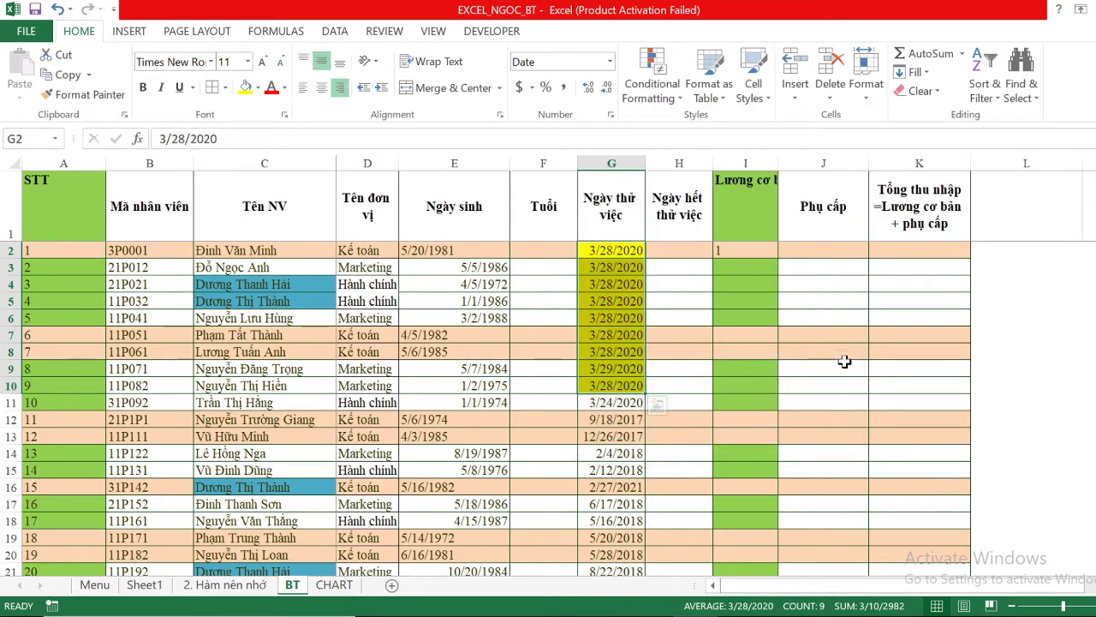
{"action": "left_click", "coordinate": [652, 77]}
{"action": "left_click", "coordinate": [530, 306]}
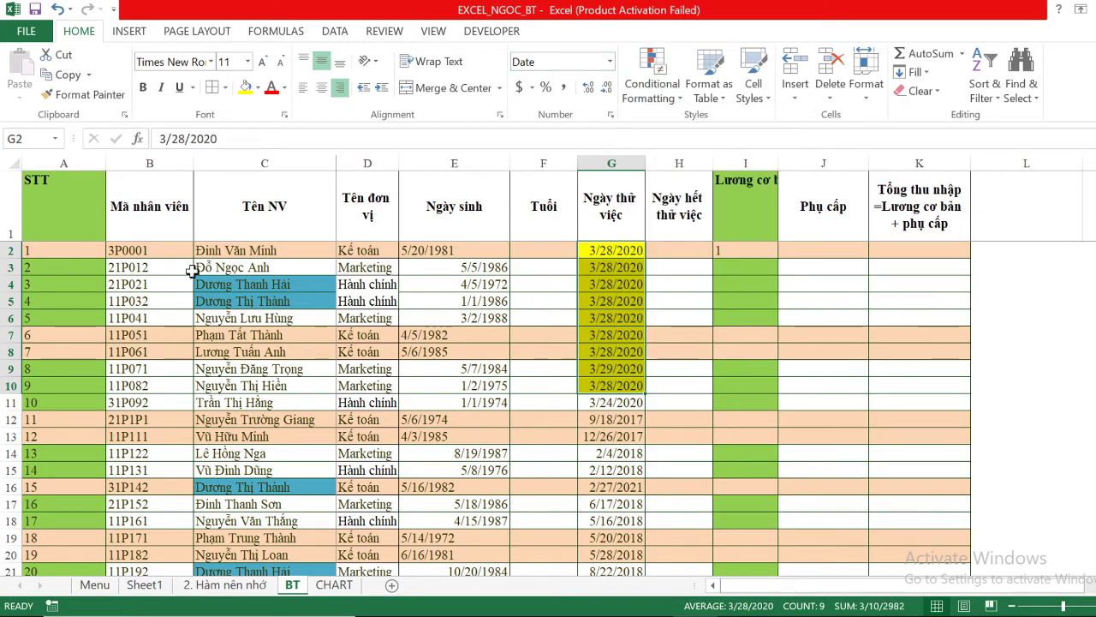
{"action": "scroll", "coordinate": [497, 333], "scroll_direction": "down", "scroll_amount": 5}
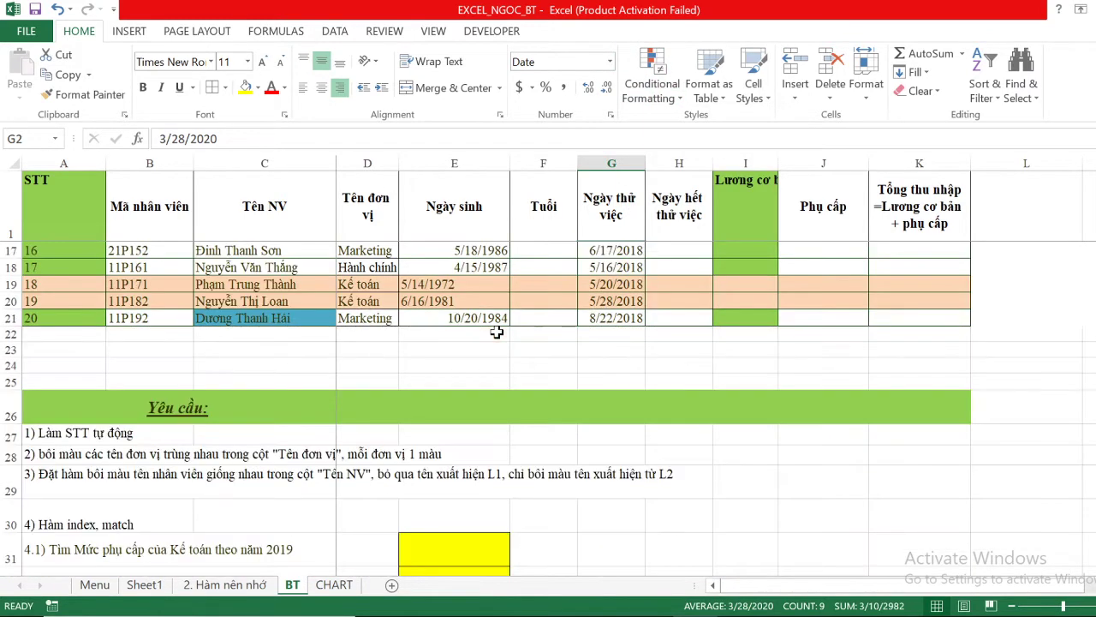
{"action": "scroll", "coordinate": [497, 332], "scroll_direction": "up", "scroll_amount": 5}
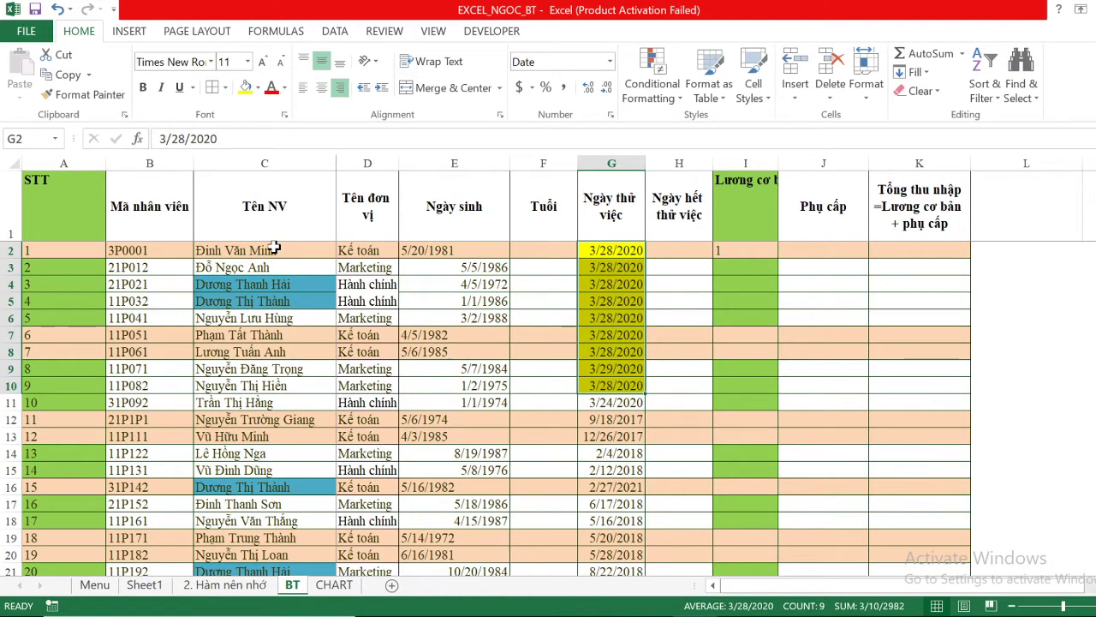
Preview duplicate names in C2:C21 with yellow, then light red fill, and cancel the rule.
{"action": "left_click_drag", "start_coordinate": [274, 248], "coordinate": [274, 506]}
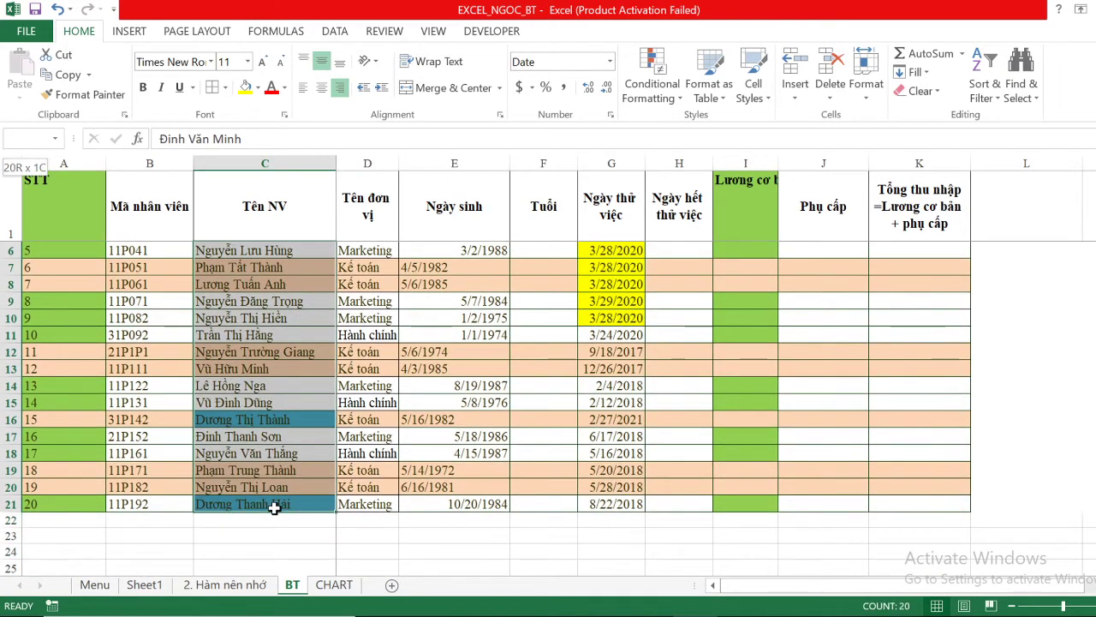
{"action": "scroll", "coordinate": [391, 355], "scroll_direction": "up", "scroll_amount": 2}
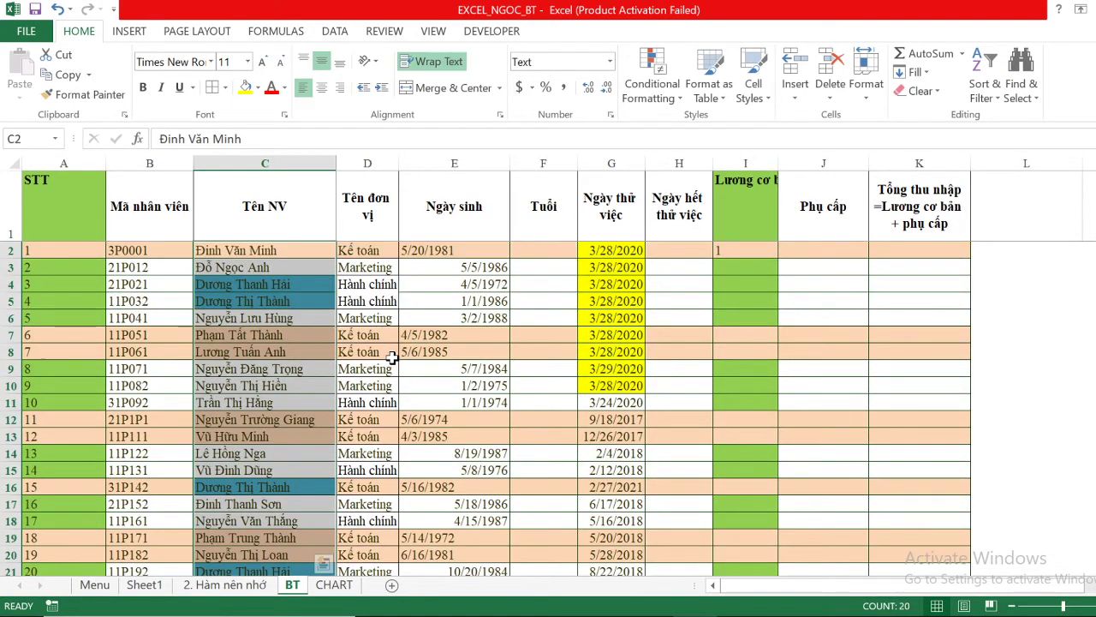
{"action": "left_click", "coordinate": [661, 82]}
{"action": "mouse_move", "coordinate": [712, 125]}
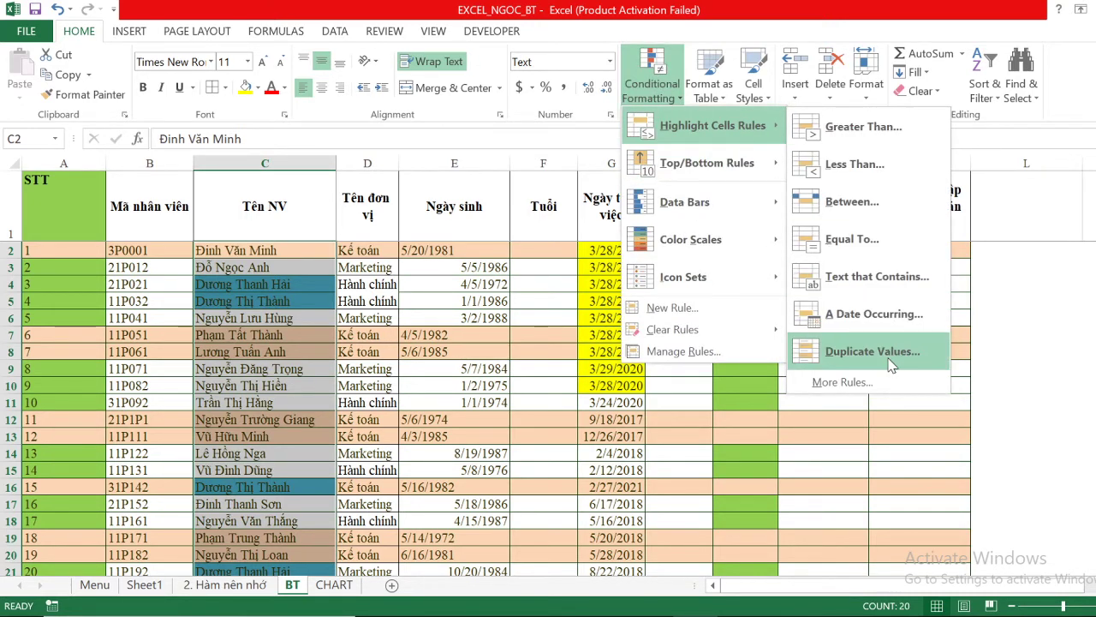
{"action": "left_click", "coordinate": [872, 351]}
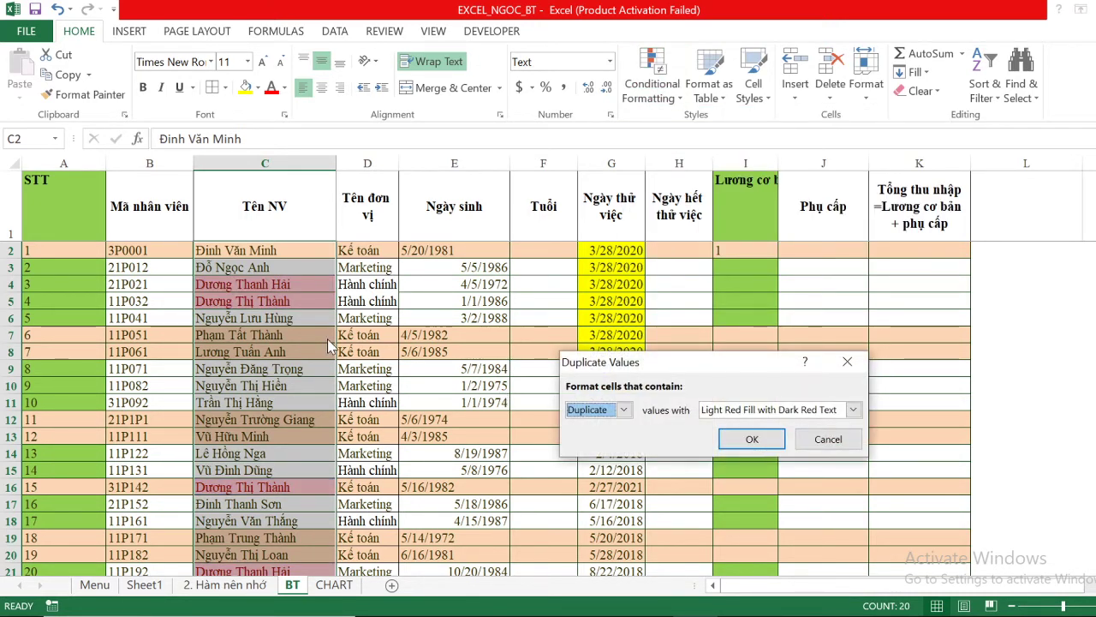
{"action": "left_click", "coordinate": [854, 410]}
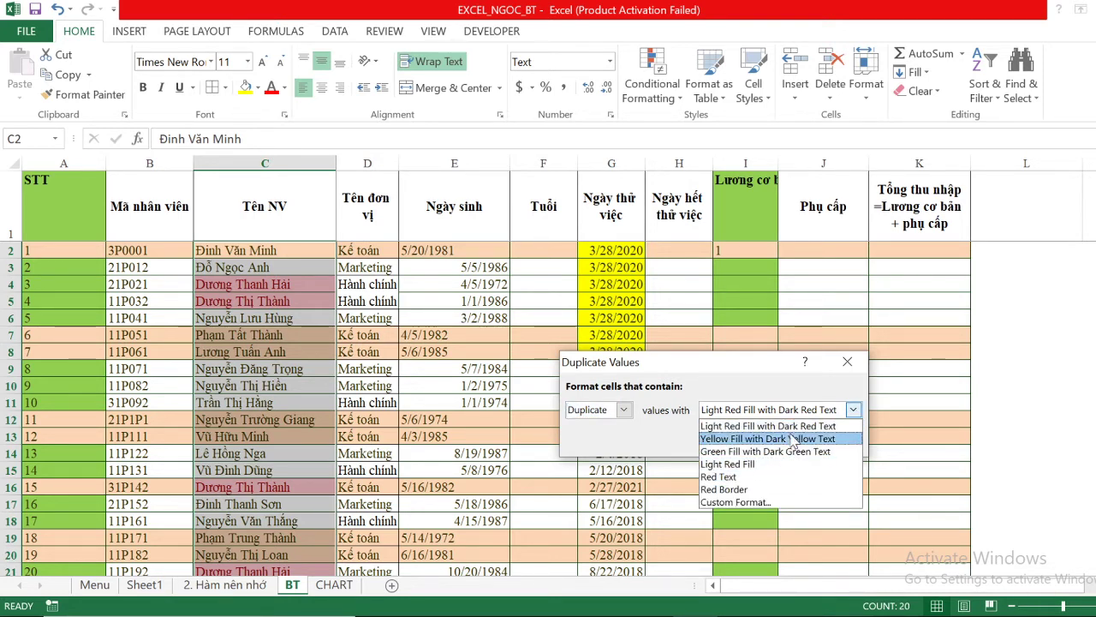
{"action": "left_click", "coordinate": [792, 439]}
{"action": "left_click", "coordinate": [853, 410]}
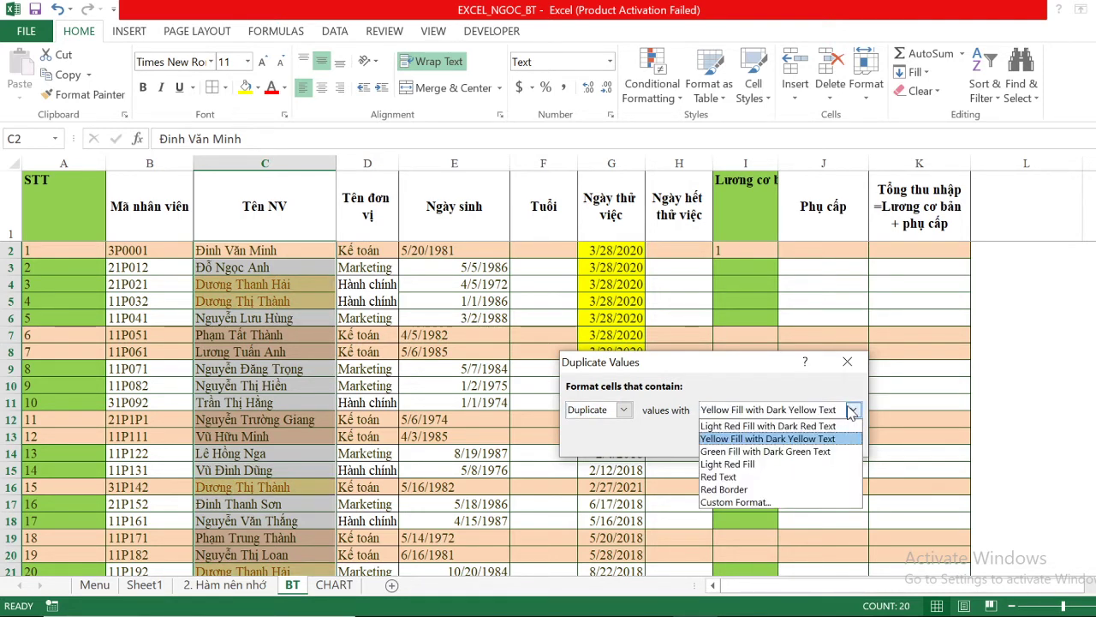
{"action": "left_click", "coordinate": [800, 464]}
{"action": "left_click", "coordinate": [826, 439]}
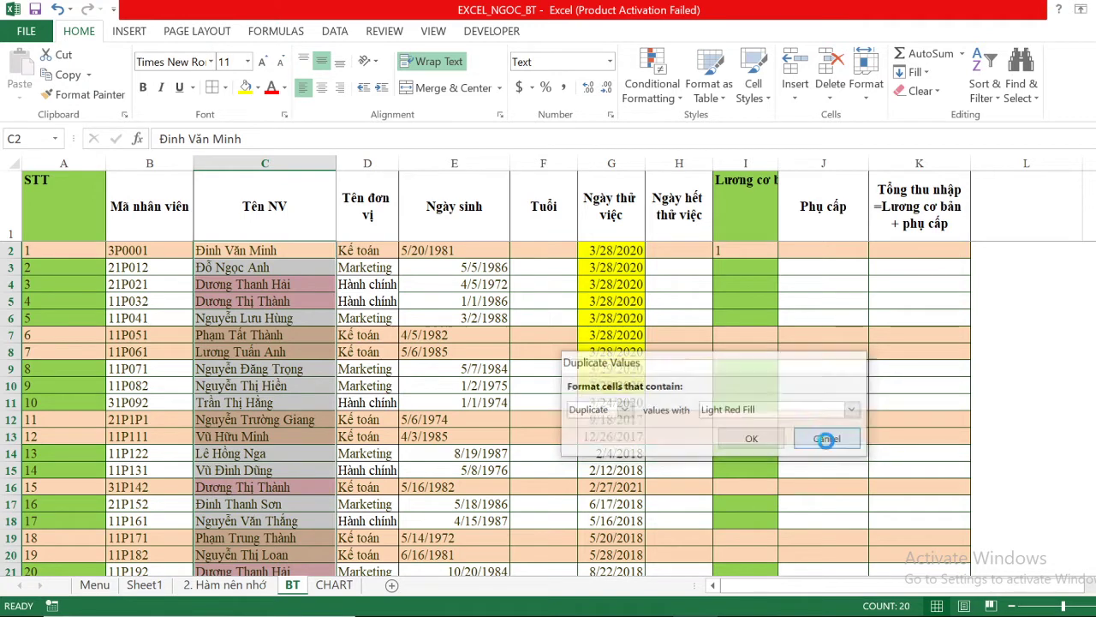
Review the Rules Manager and inspect the green =A$2=1 rule without changing it.
{"action": "left_click", "coordinate": [652, 85]}
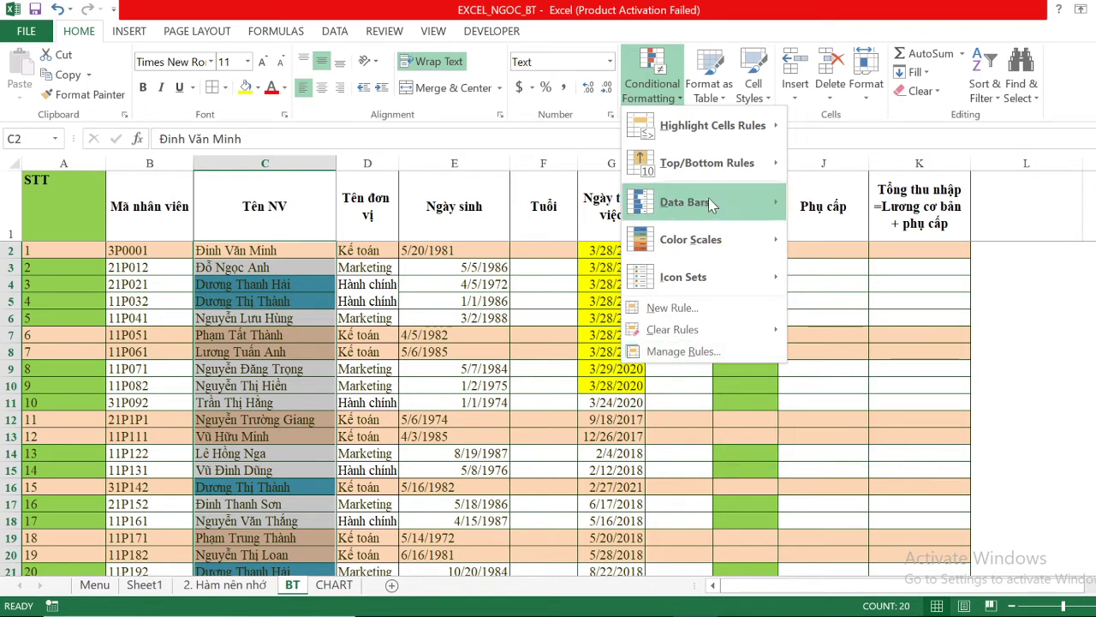
{"action": "left_click", "coordinate": [723, 351]}
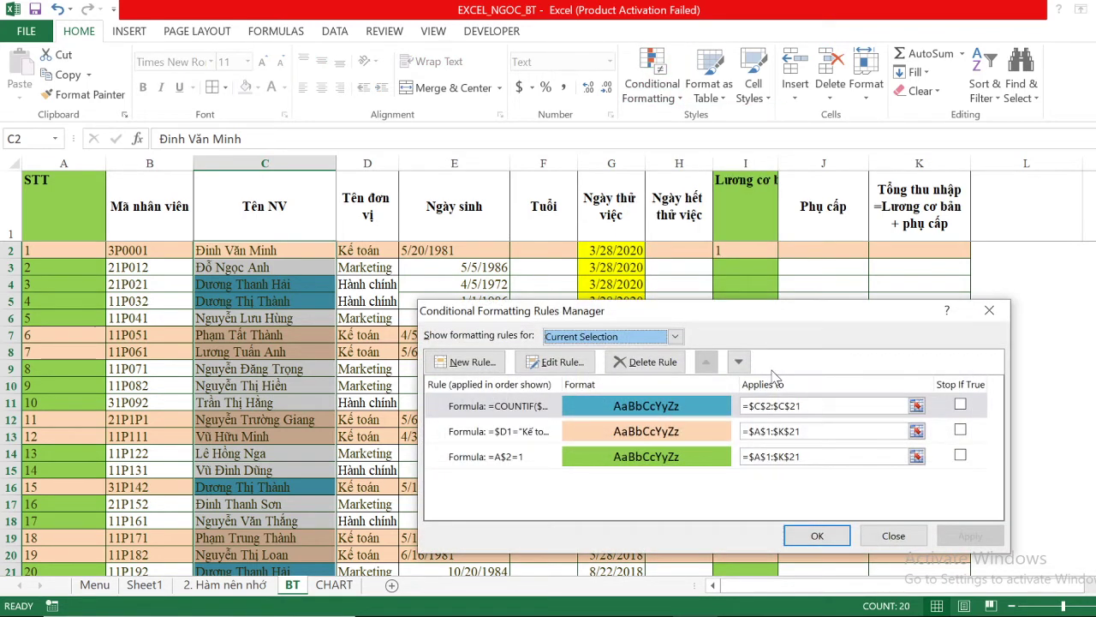
{"action": "mouse_move", "coordinate": [762, 317]}
{"action": "left_mouse_down"}
{"action": "mouse_move", "coordinate": [908, 163]}
{"action": "mouse_move", "coordinate": [794, 168]}
{"action": "left_mouse_up"}
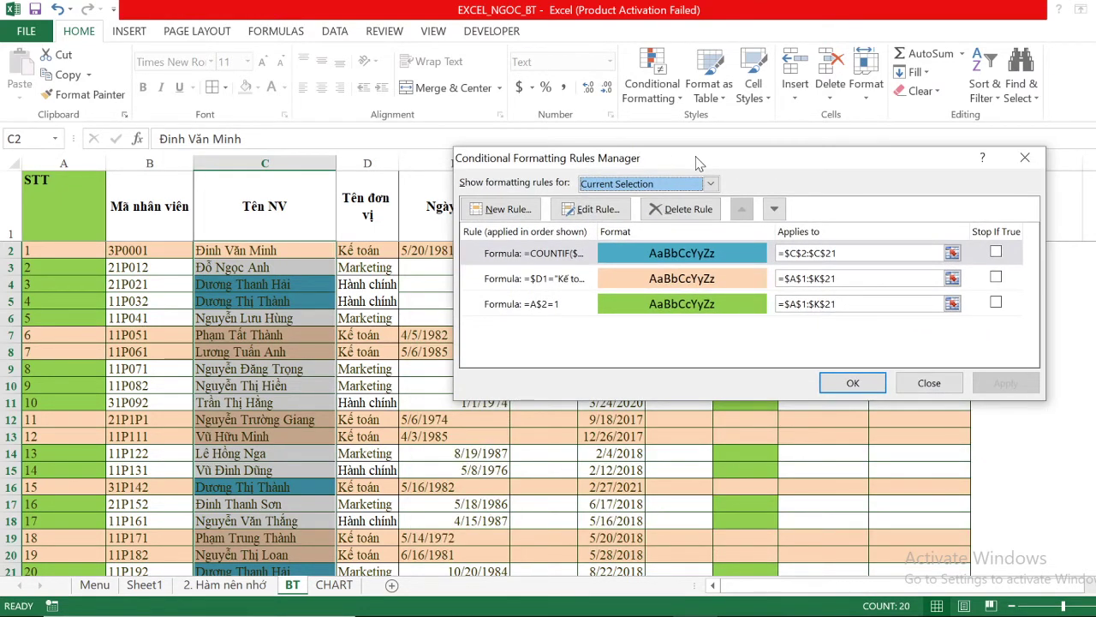
{"action": "mouse_move", "coordinate": [696, 163]}
{"action": "left_mouse_down"}
{"action": "mouse_move", "coordinate": [822, 8]}
{"action": "mouse_move", "coordinate": [787, 34]}
{"action": "left_mouse_up"}
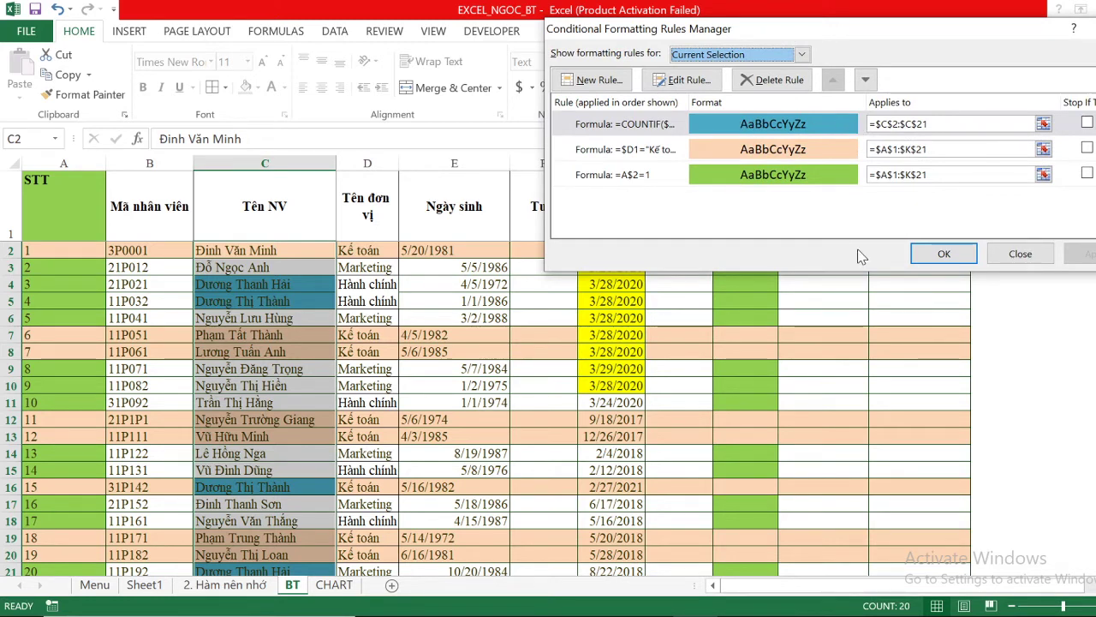
{"action": "left_click", "coordinate": [764, 182]}
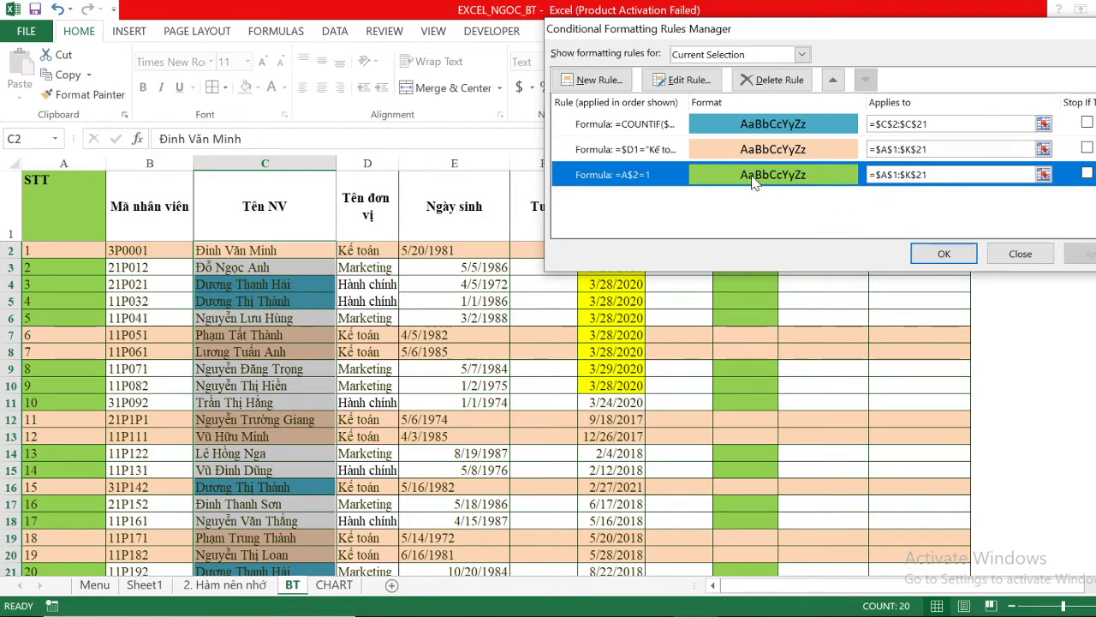
{"action": "double_click", "coordinate": [754, 182]}
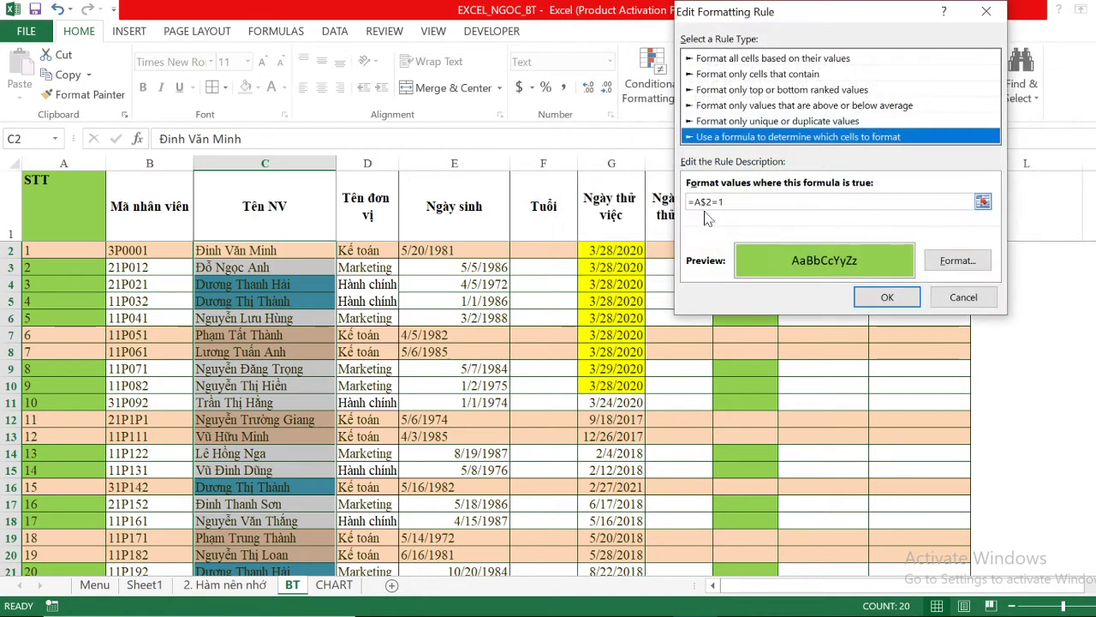
{"action": "left_click", "coordinate": [1006, 12]}
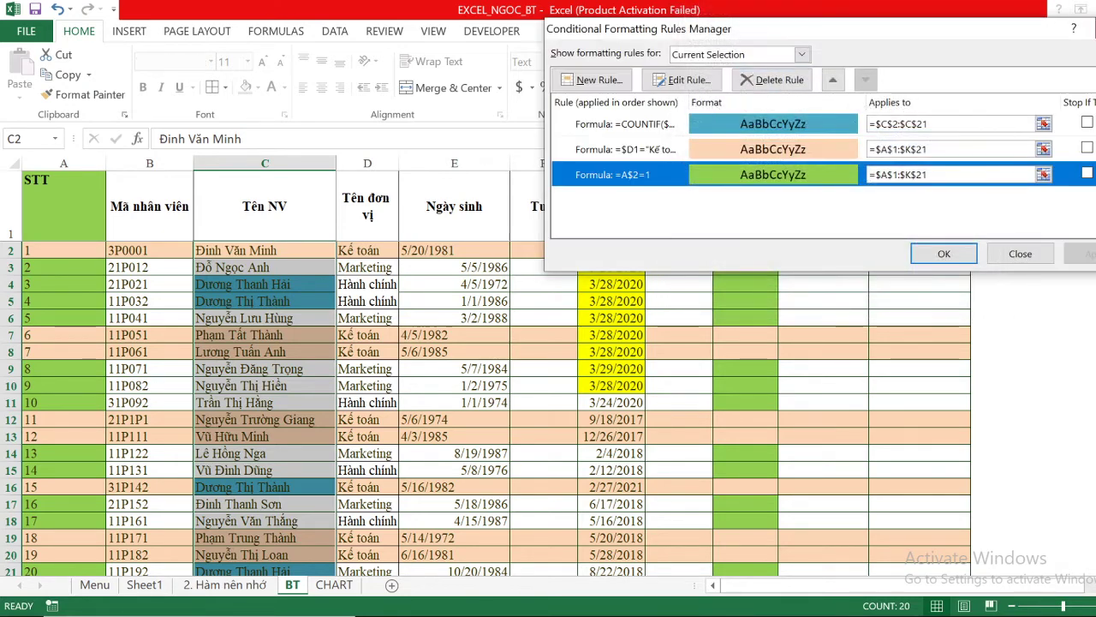
{"action": "left_click", "coordinate": [1020, 254]}
Start a new formula-based rule from the Rules Manager, then cancel it.
{"action": "left_click", "coordinate": [651, 77]}
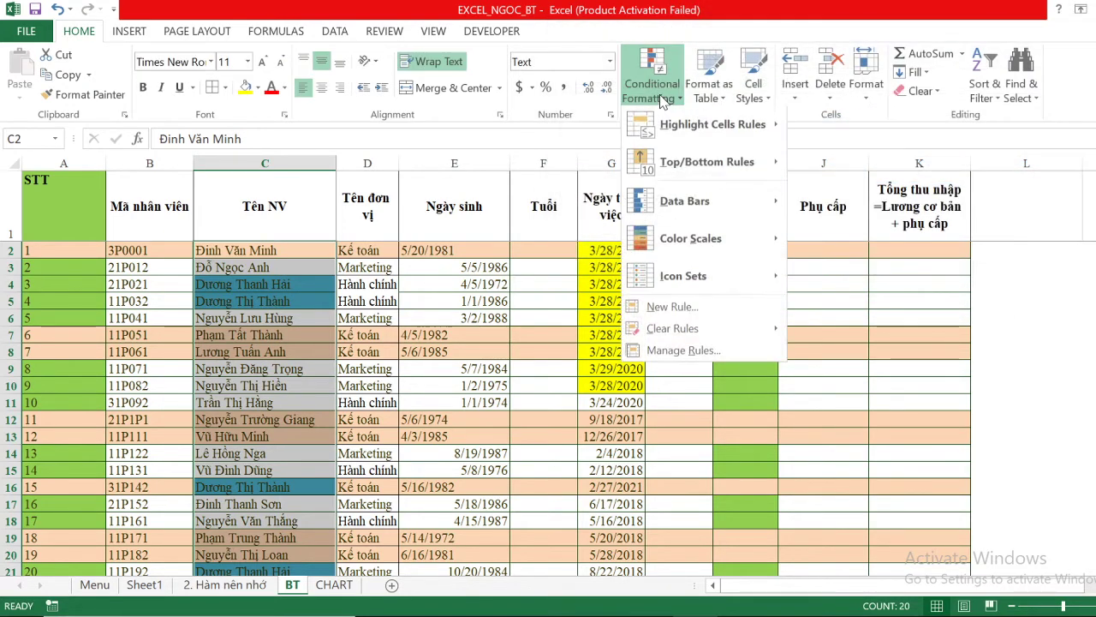
{"action": "left_click", "coordinate": [685, 351]}
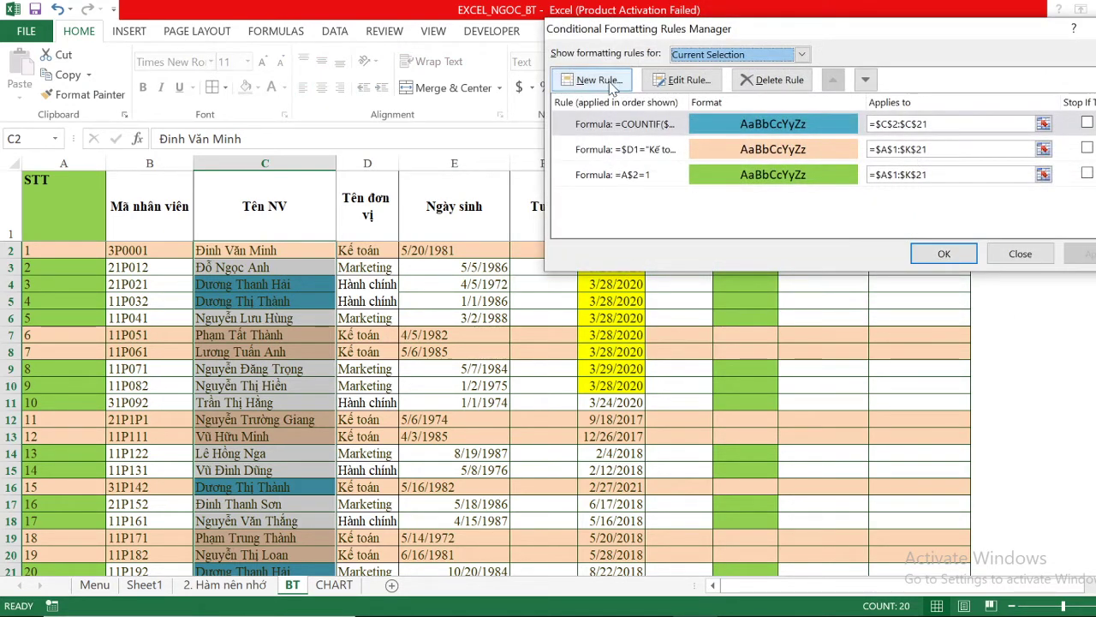
{"action": "left_click", "coordinate": [600, 79]}
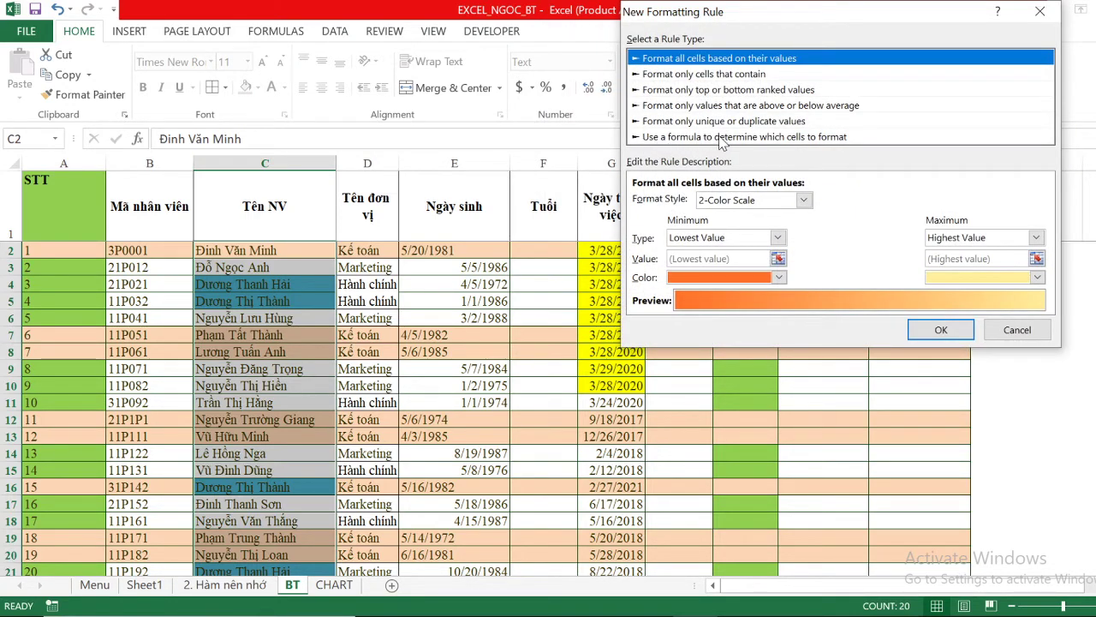
{"action": "left_click", "coordinate": [736, 139]}
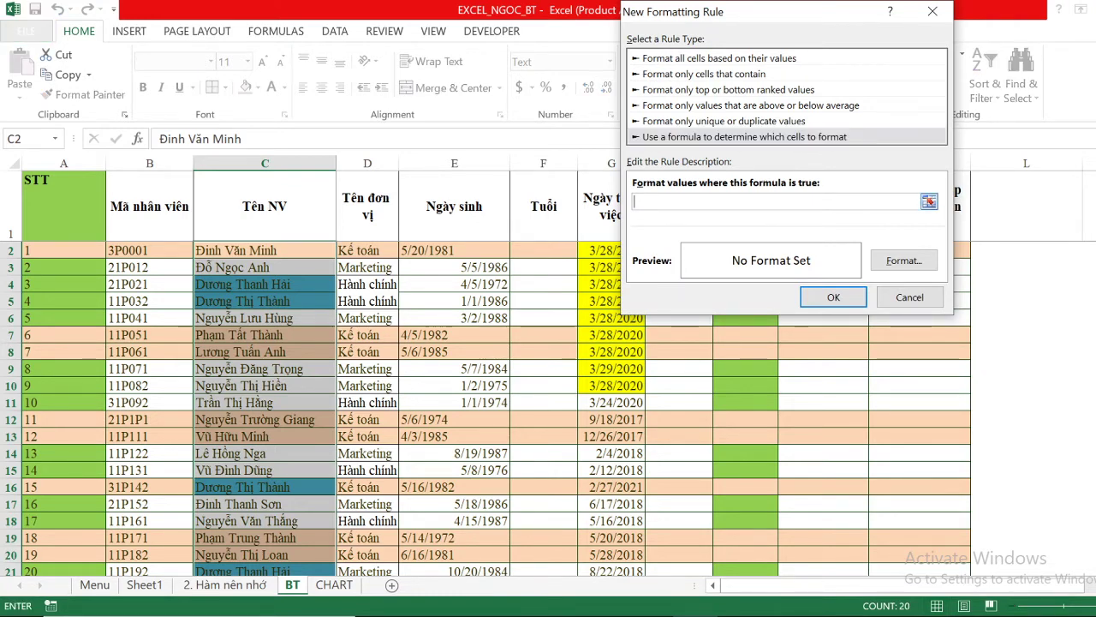
{"action": "left_click", "coordinate": [932, 12]}
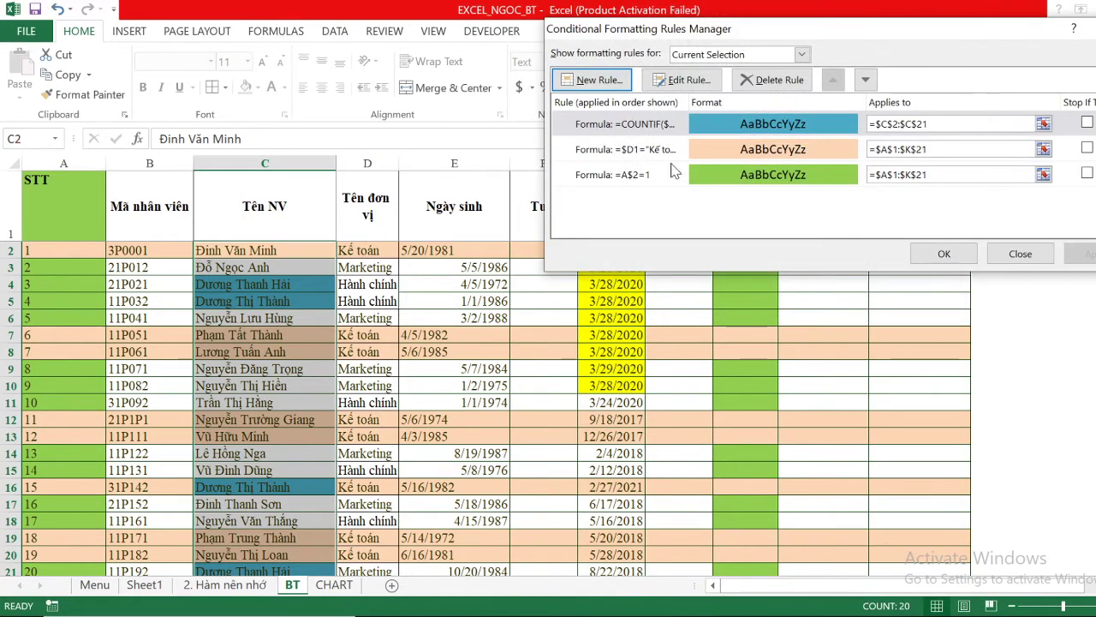
Open the =A$2=1 rule's formula and return to the rules list unchanged.
{"action": "double_click", "coordinate": [644, 174]}
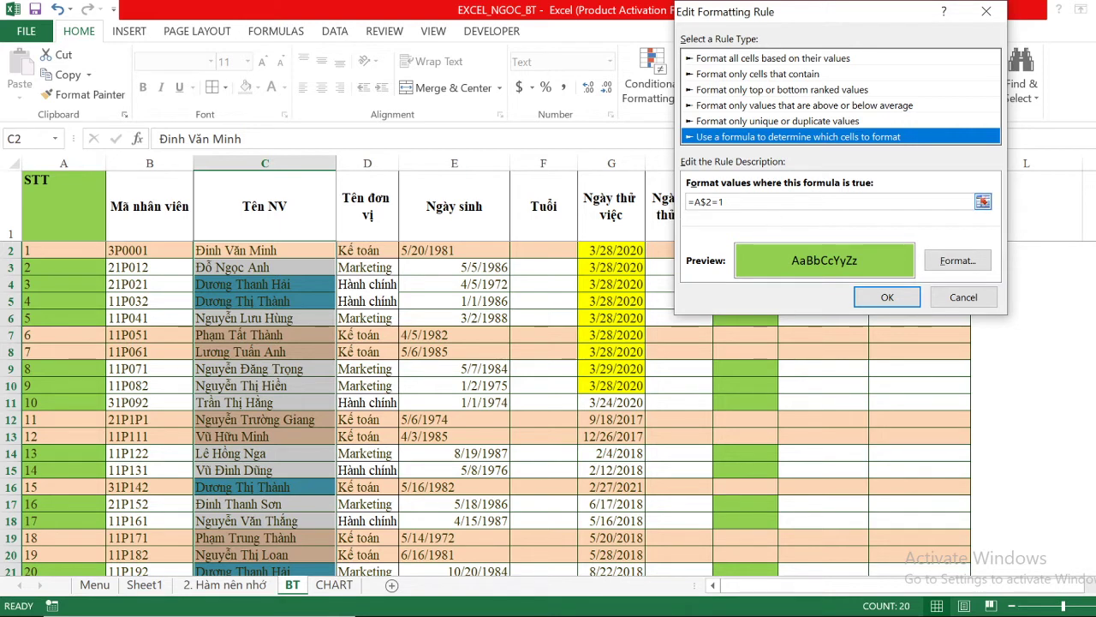
{"action": "left_click", "coordinate": [711, 202]}
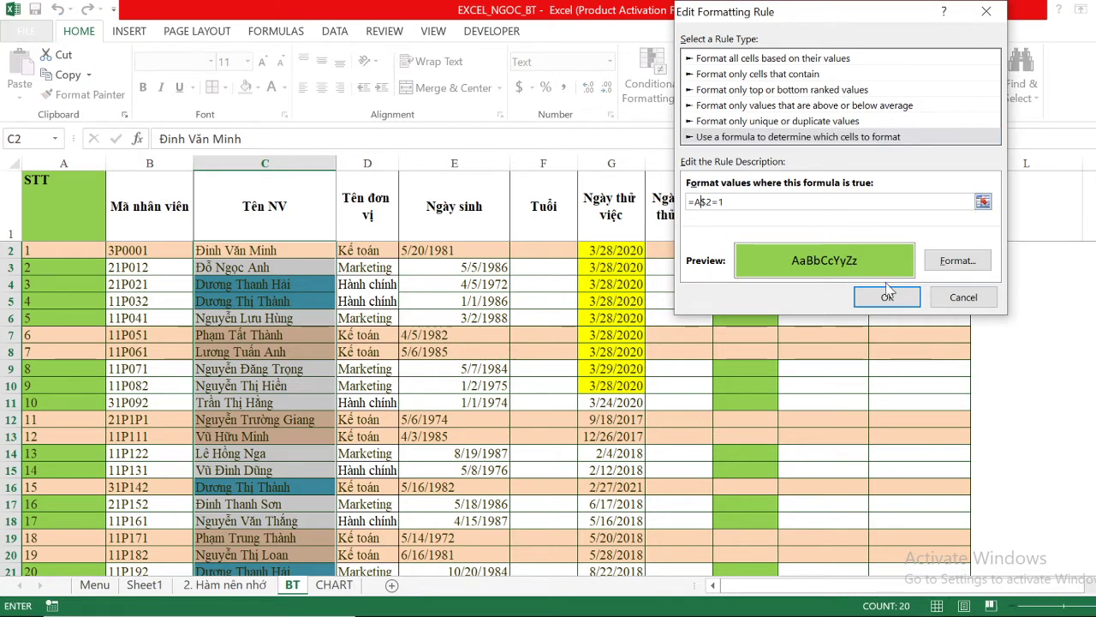
{"action": "left_click", "coordinate": [963, 297]}
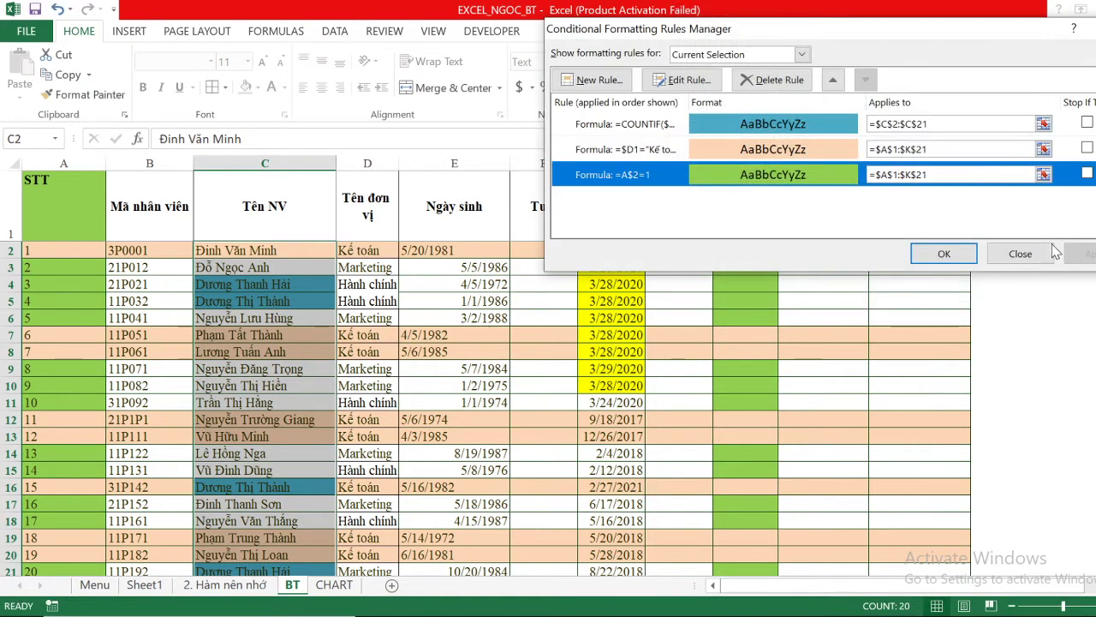
Check the =A$2=1 rule's range and formula, keep it as is, and close both rule windows.
{"action": "left_click", "coordinate": [950, 174]}
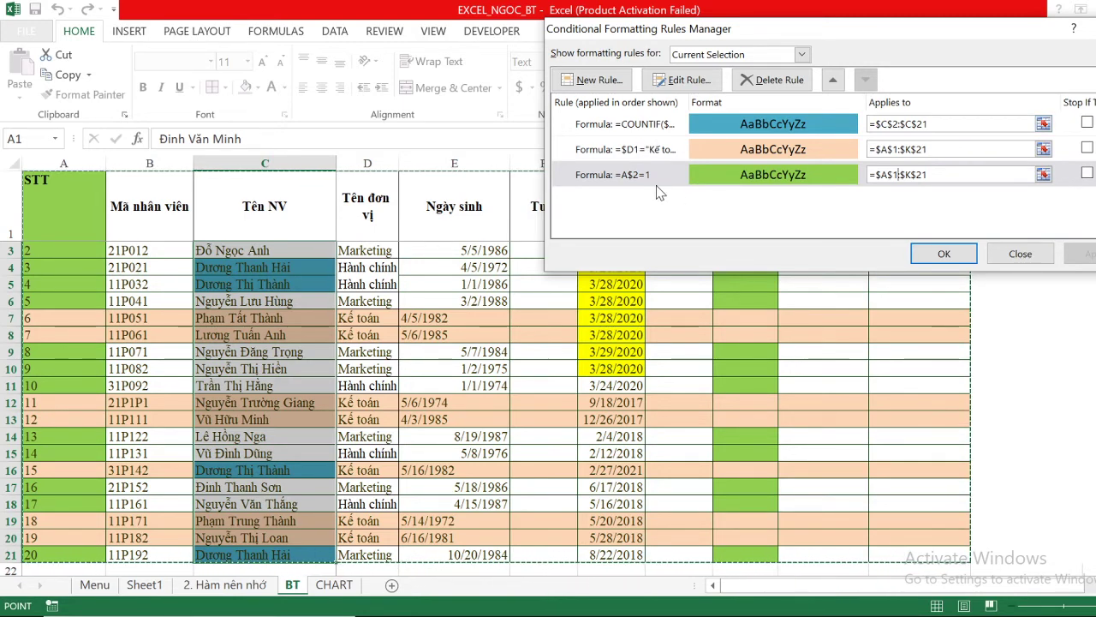
{"action": "double_click", "coordinate": [657, 176]}
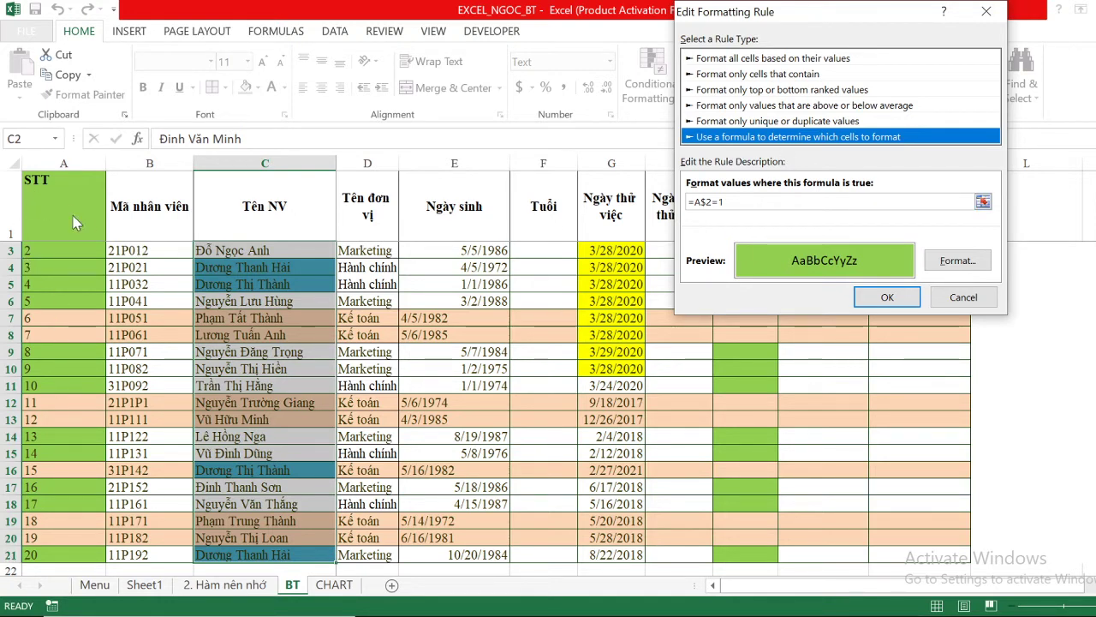
{"action": "scroll", "coordinate": [62, 259], "scroll_direction": "up", "scroll_amount": 1}
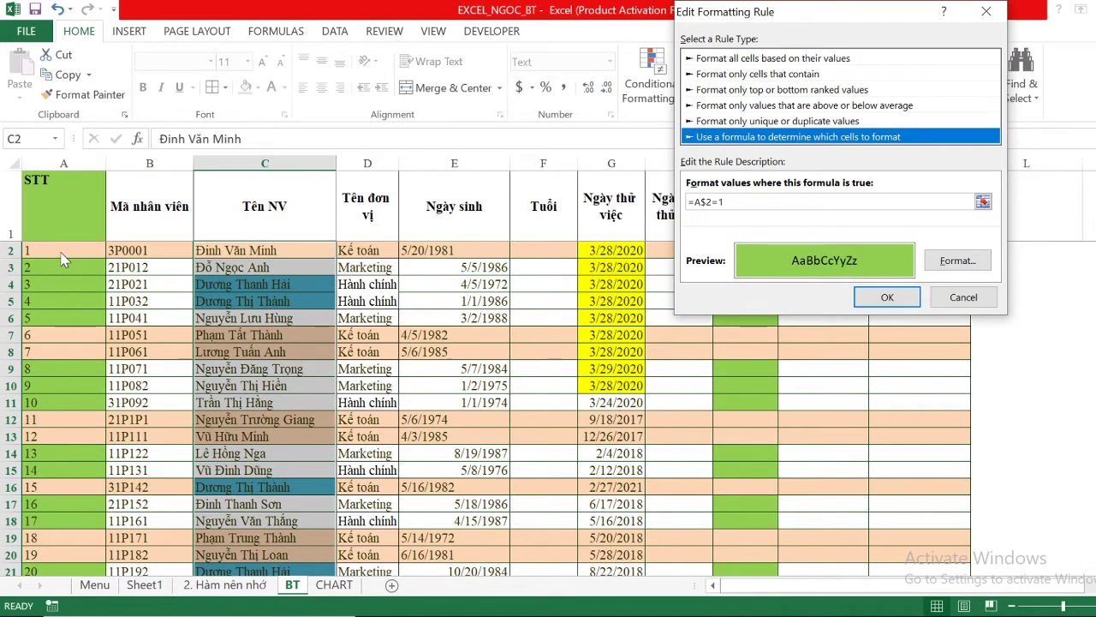
{"action": "left_click", "coordinate": [726, 201]}
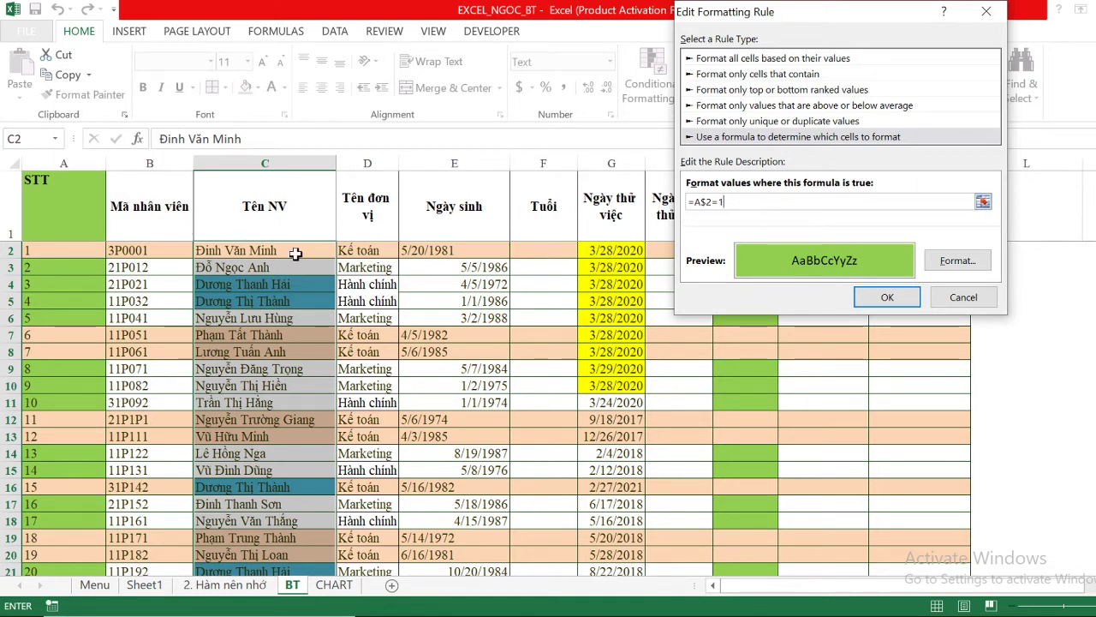
{"action": "left_click", "coordinate": [887, 297]}
{"action": "left_click", "coordinate": [946, 250]}
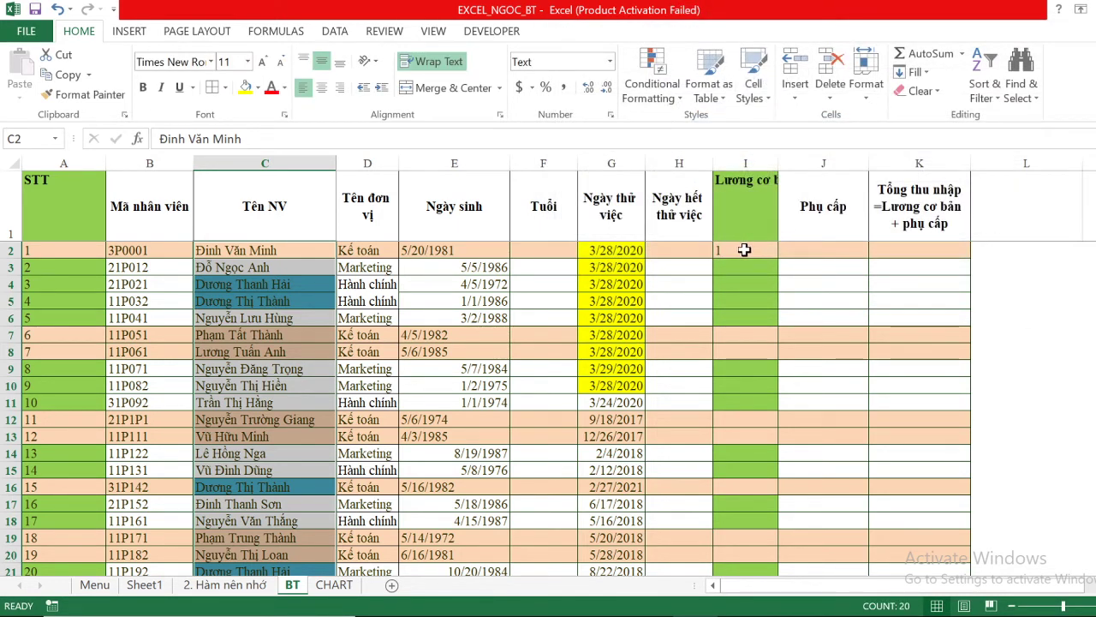
{"action": "left_click", "coordinate": [700, 246]}
{"action": "type", "text": "1"}
{"action": "key", "text": "Tab"}
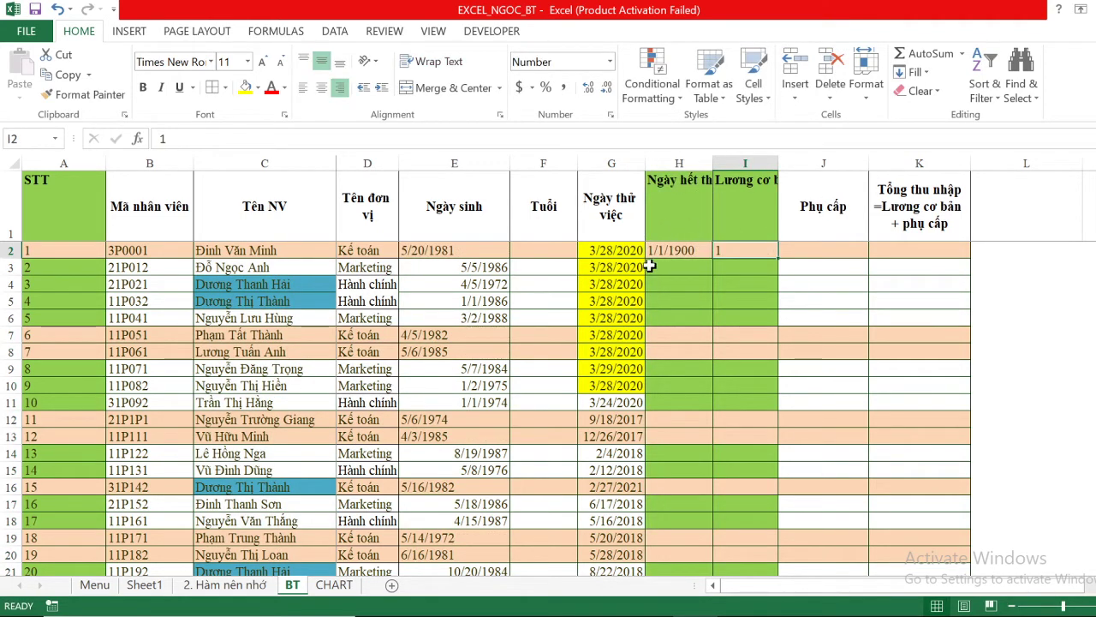
{"action": "key", "text": "ctrl+z"}
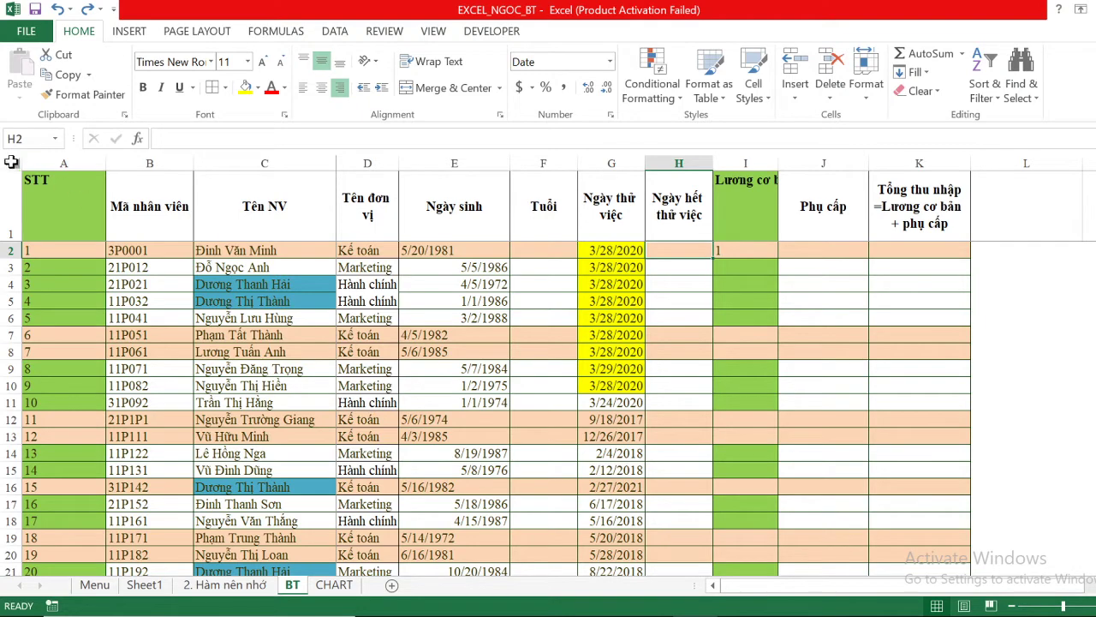
{"action": "mouse_move", "coordinate": [46, 186]}
{"action": "left_mouse_down"}
{"action": "mouse_move", "coordinate": [1038, 539]}
{"action": "mouse_move", "coordinate": [582, 534]}
{"action": "left_mouse_up"}
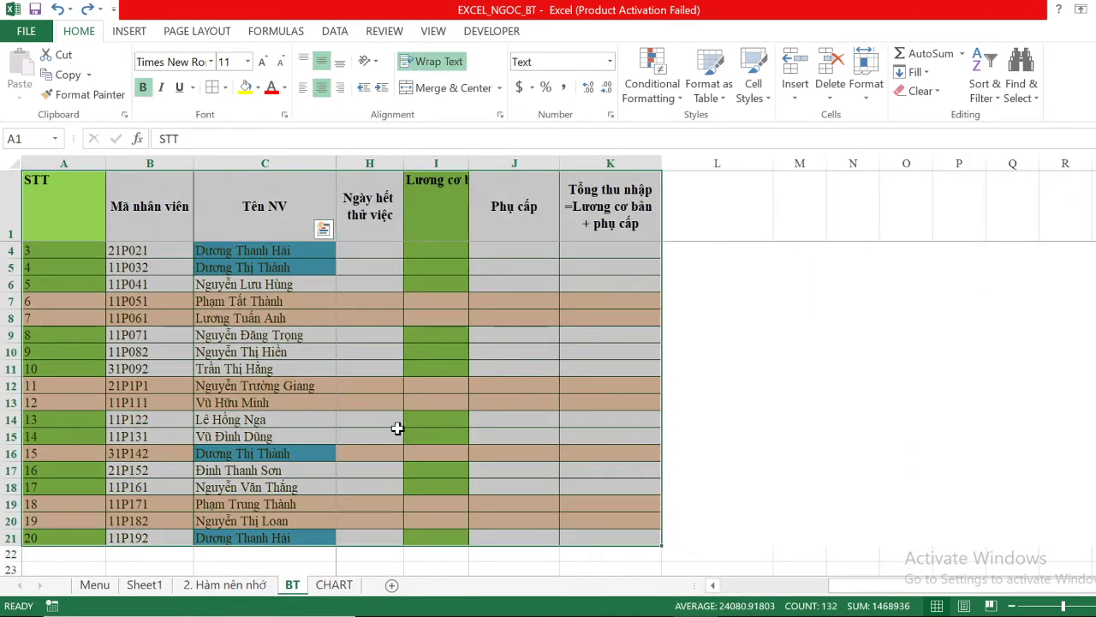
{"action": "key", "text": "ctrl+shift+0"}
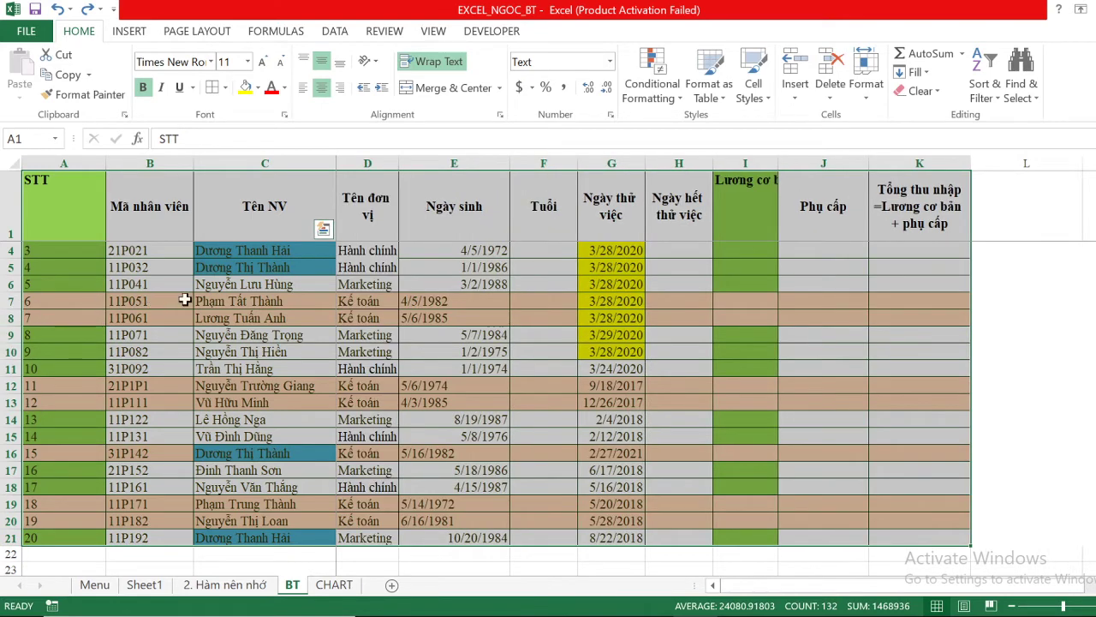
{"action": "left_click", "coordinate": [655, 85]}
{"action": "mouse_move", "coordinate": [678, 351]}
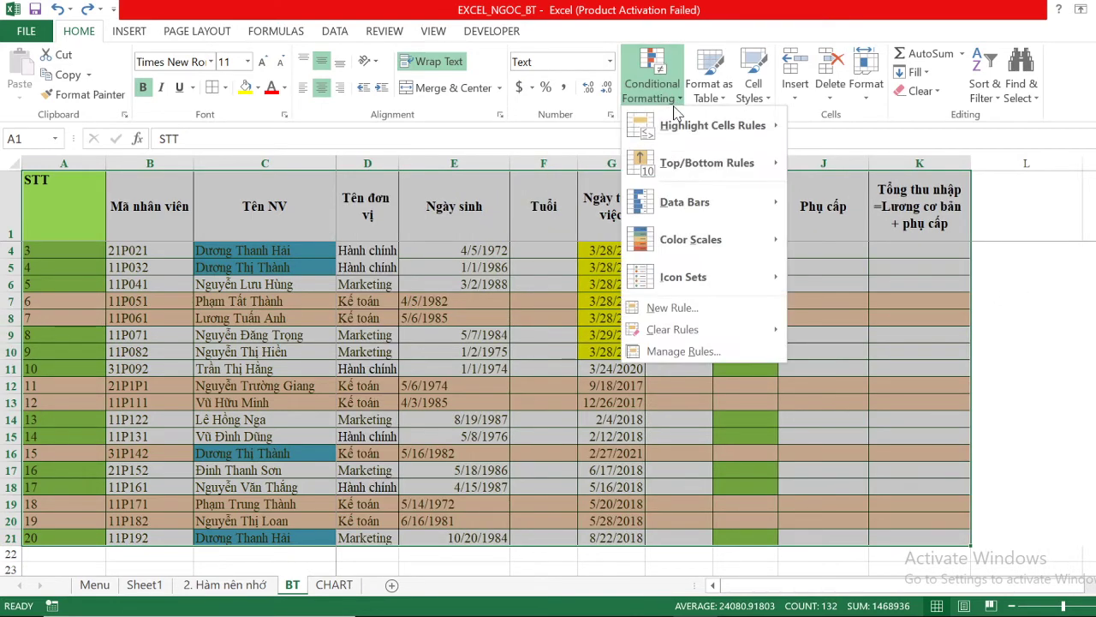
{"action": "left_click", "coordinate": [710, 352]}
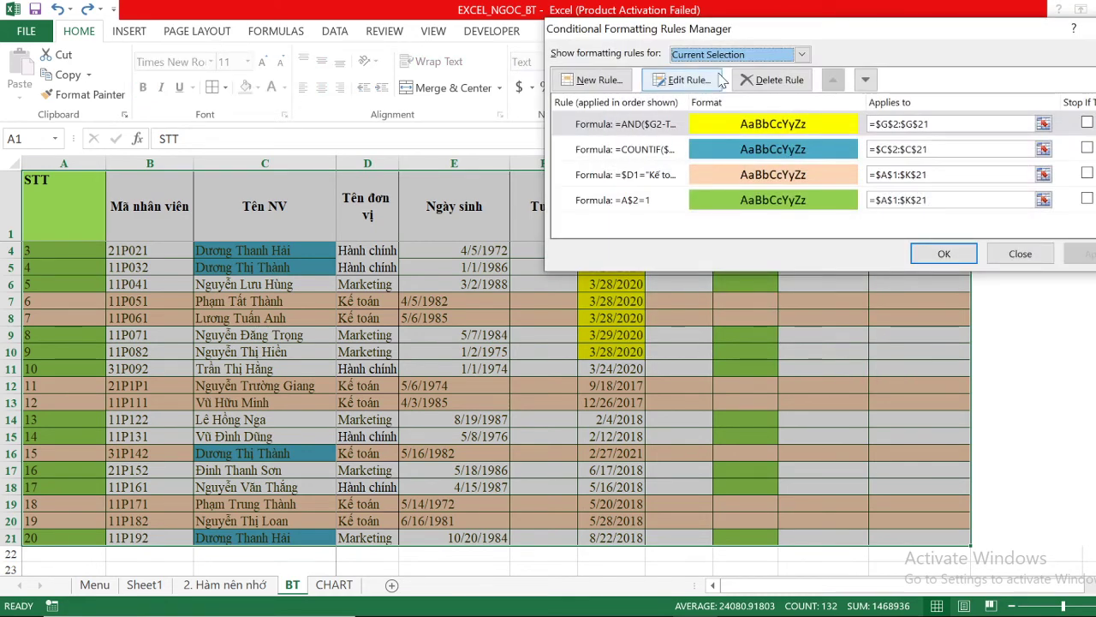
{"action": "double_click", "coordinate": [628, 176]}
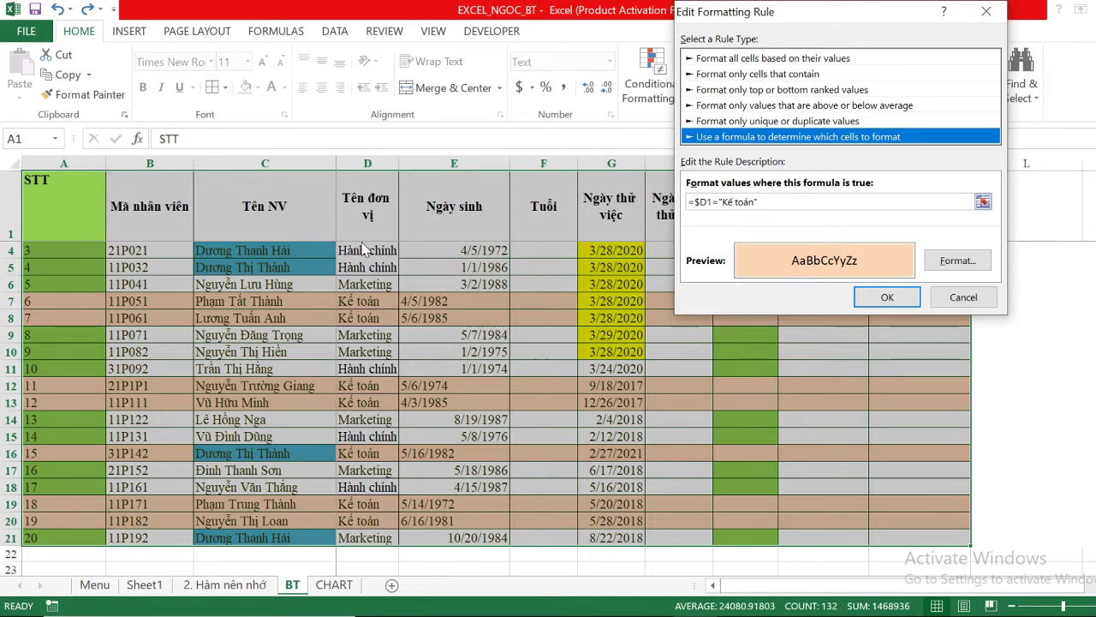
{"action": "scroll", "coordinate": [360, 254], "scroll_direction": "up", "scroll_amount": 1}
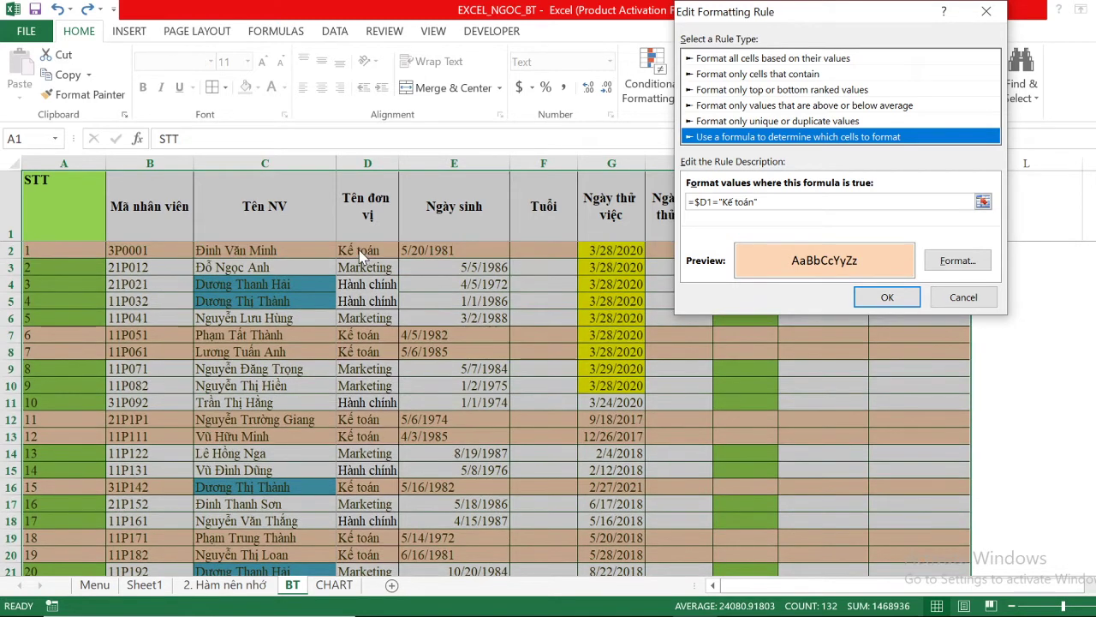
{"action": "left_click", "coordinate": [714, 201]}
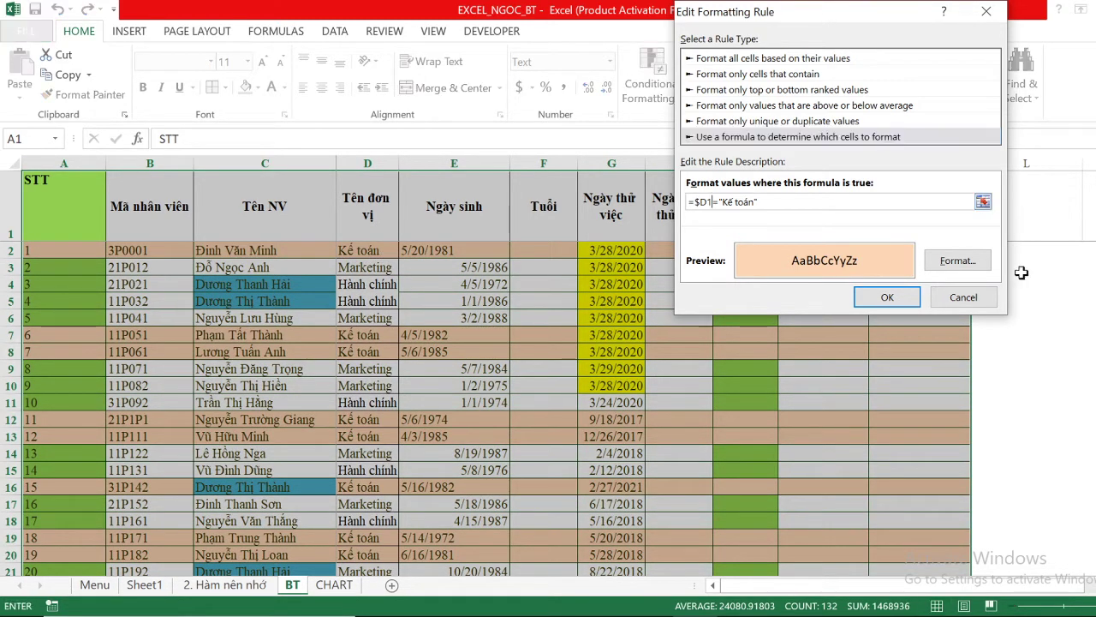
{"action": "key", "text": "BackSpace"}
{"action": "type", "text": "2"}
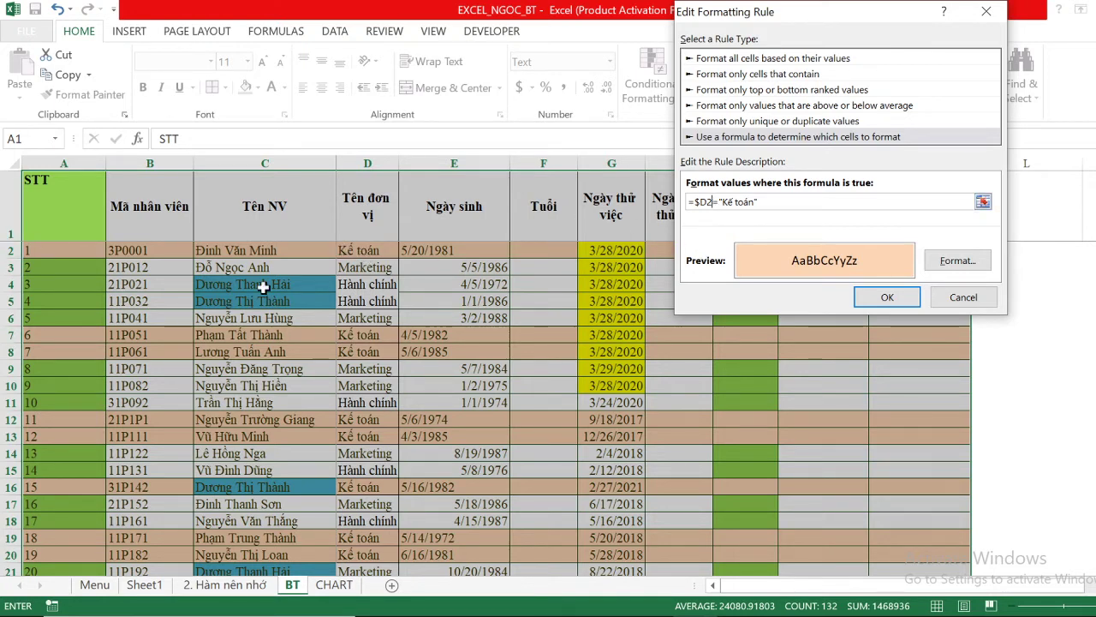
{"action": "left_click", "coordinate": [891, 302]}
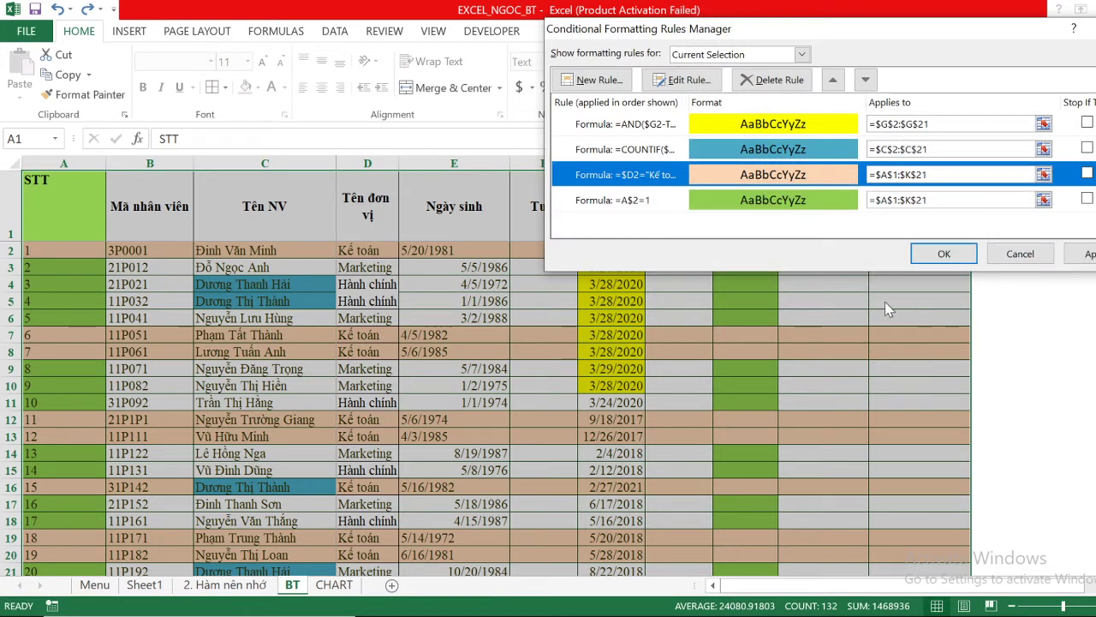
{"action": "left_click", "coordinate": [940, 253]}
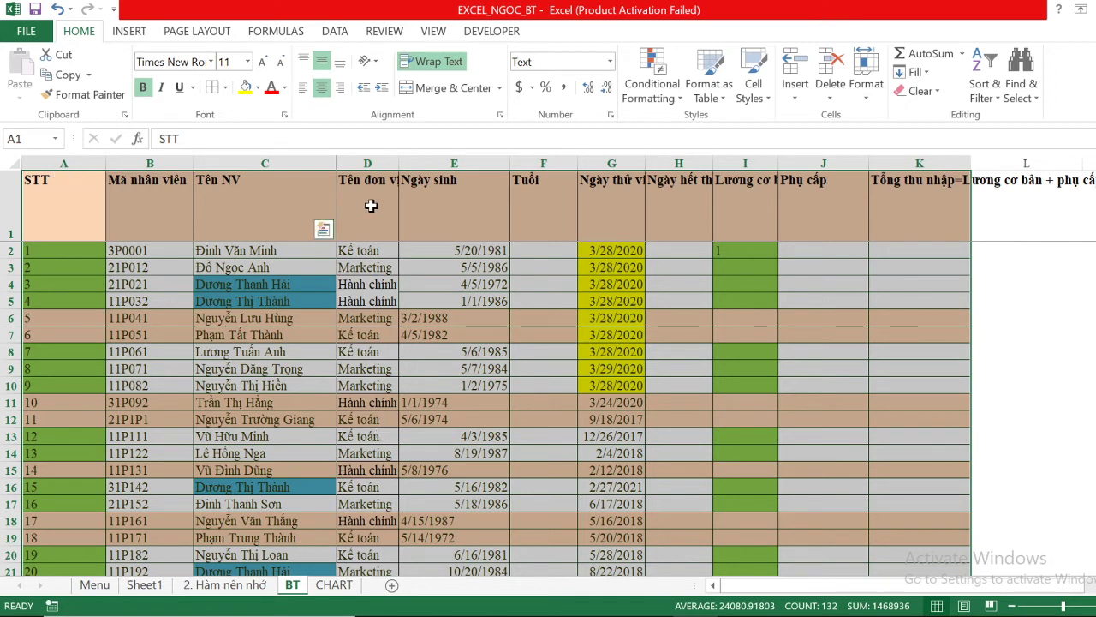
{"action": "left_click", "coordinate": [651, 86]}
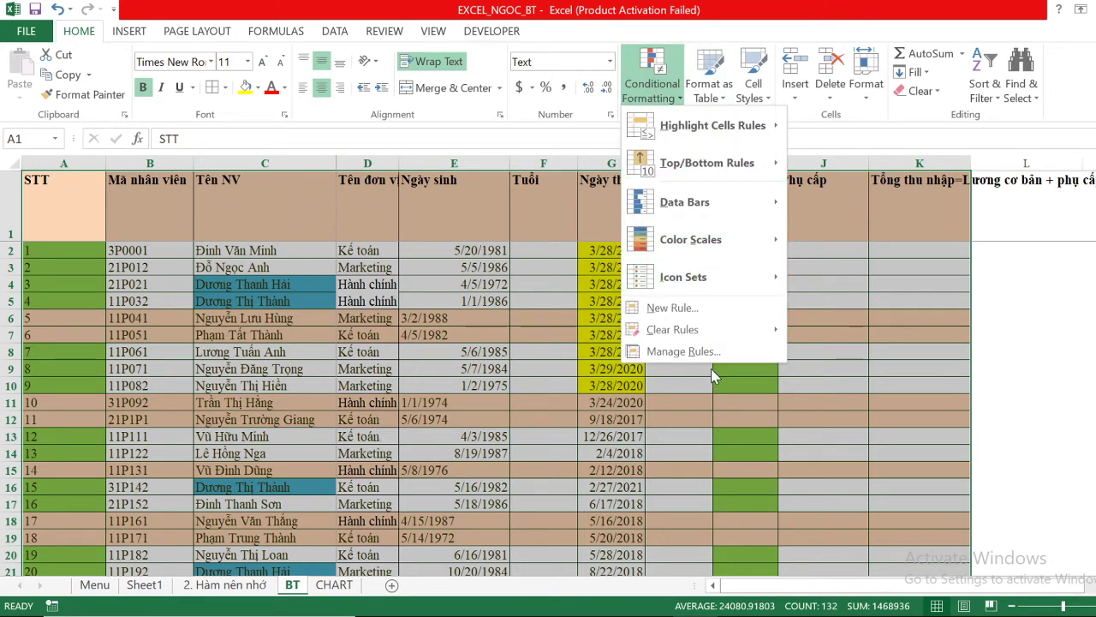
{"action": "left_click", "coordinate": [685, 352]}
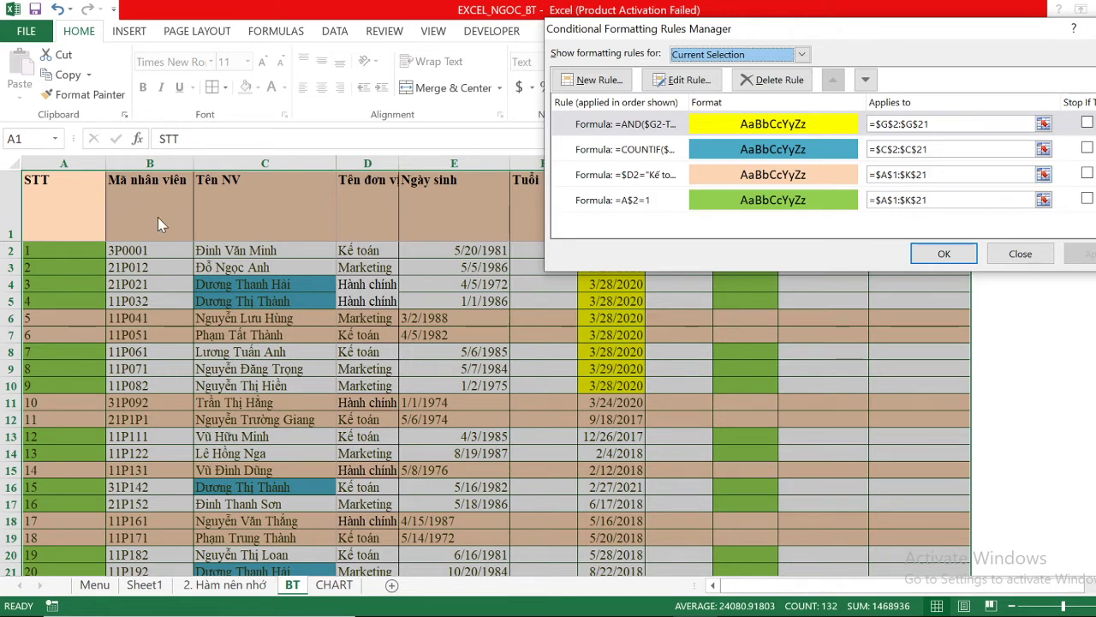
{"action": "double_click", "coordinate": [627, 176]}
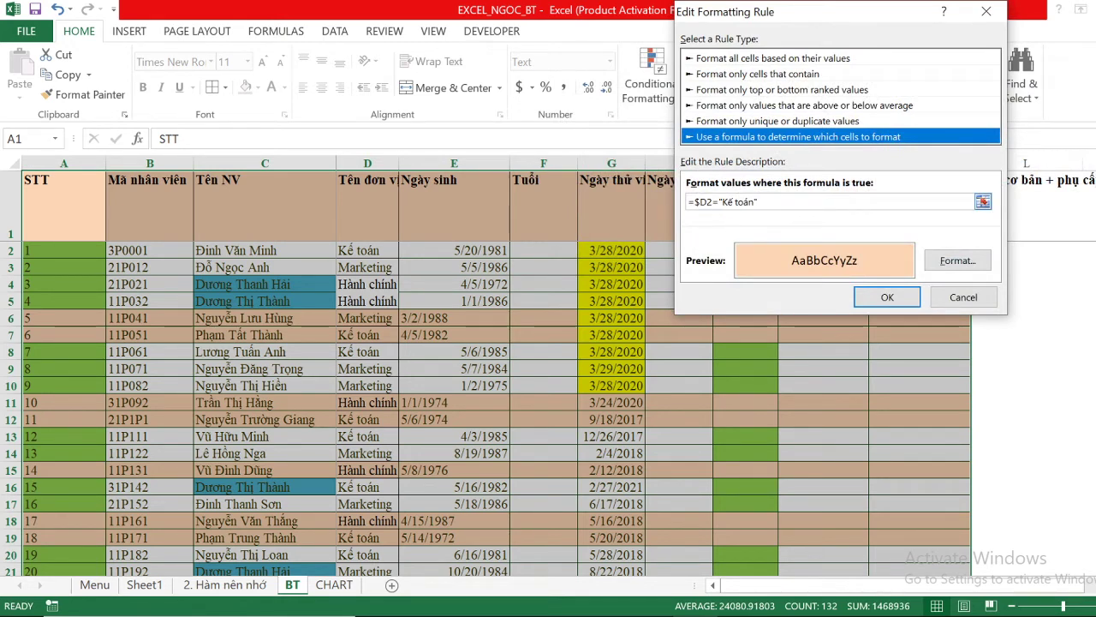
{"action": "left_click", "coordinate": [724, 205]}
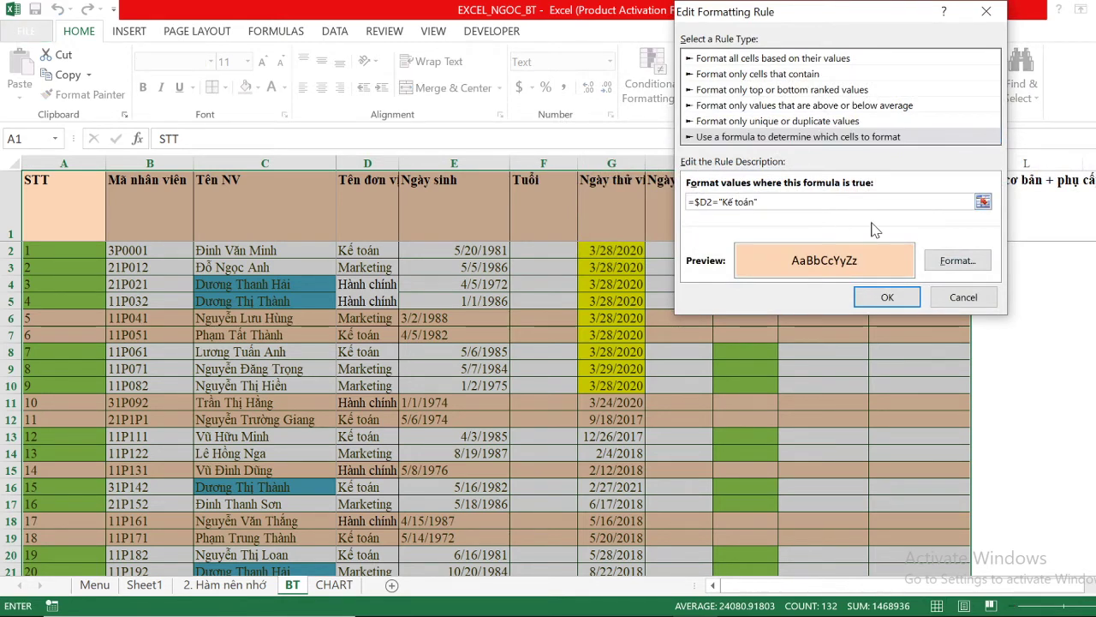
{"action": "key", "text": "BackSpace"}
{"action": "type", "text": "1"}
{"action": "left_click", "coordinate": [865, 297]}
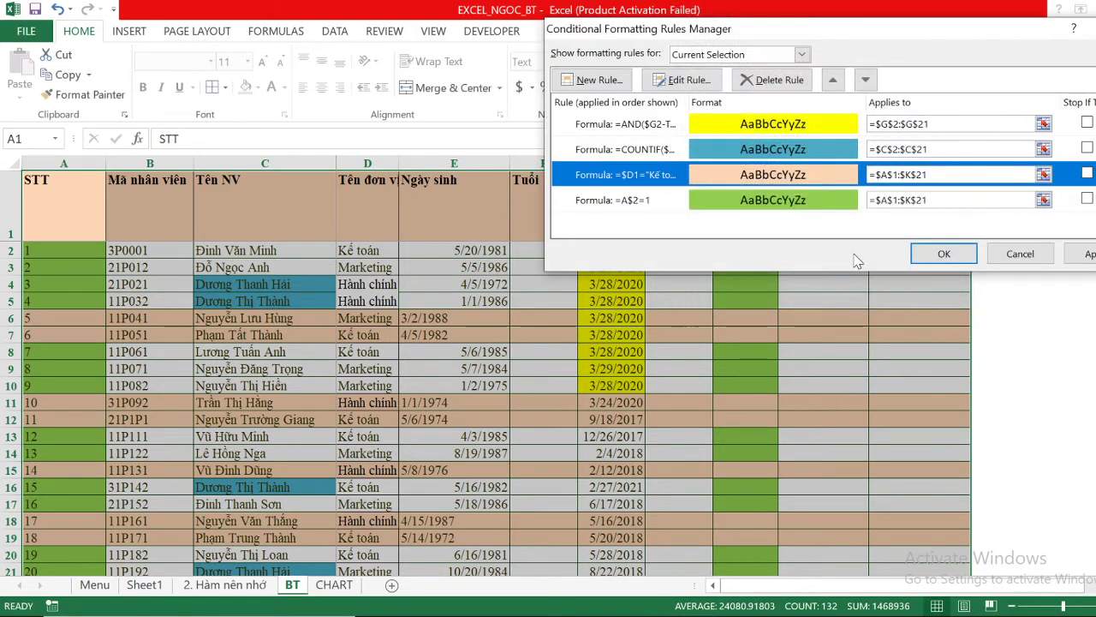
{"action": "left_click", "coordinate": [939, 254]}
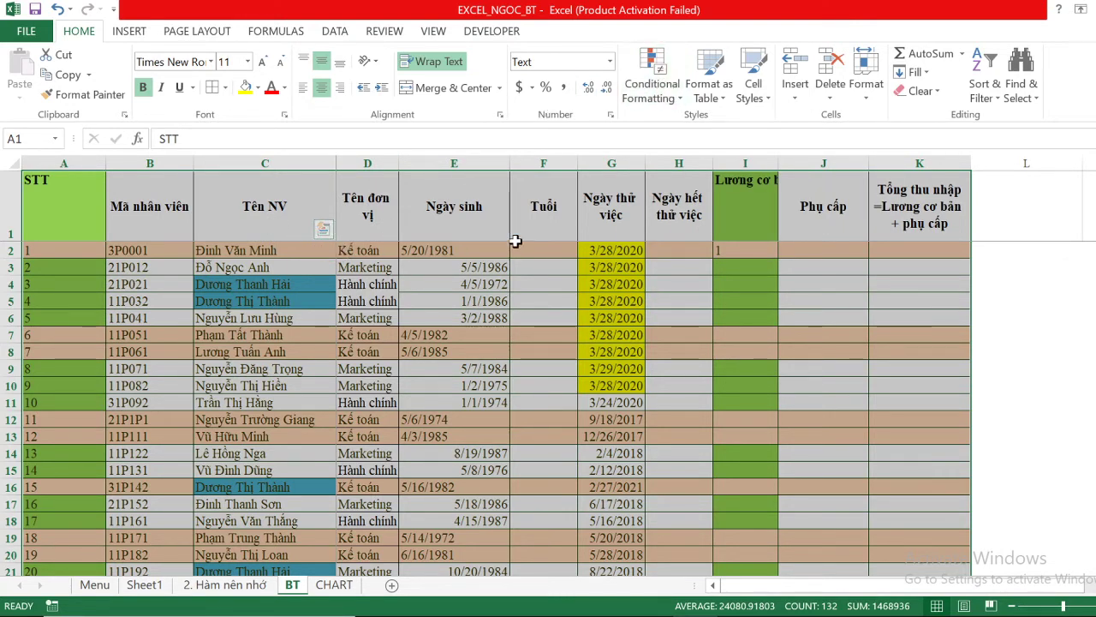
Bring up Manage Rules and select the COUNTIF duplicate-name rule.
{"action": "left_click", "coordinate": [662, 88]}
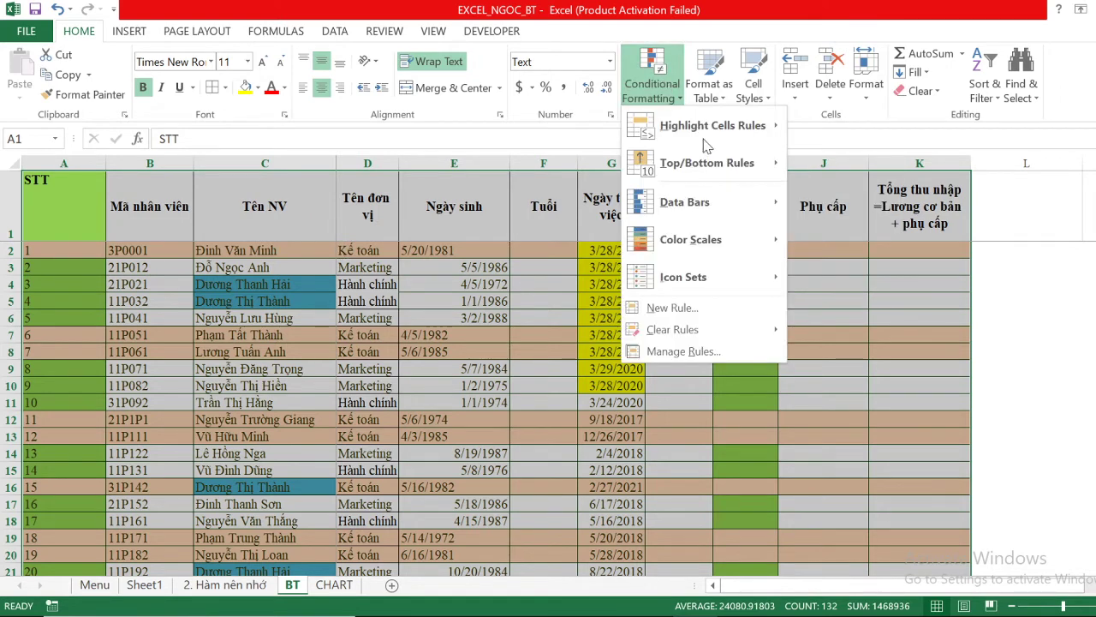
{"action": "mouse_move", "coordinate": [712, 126]}
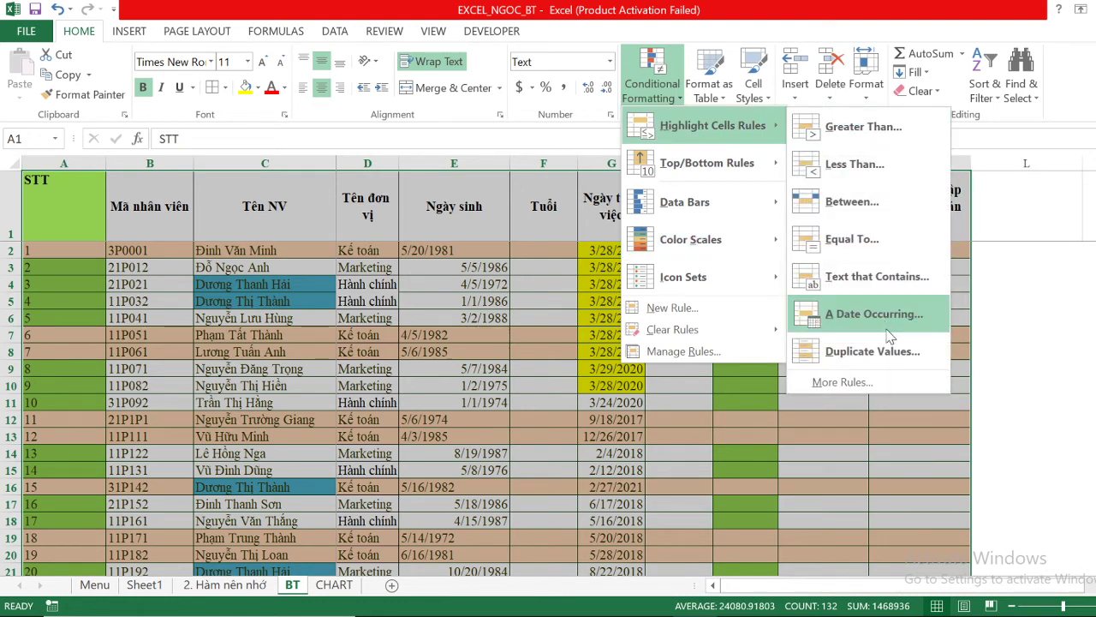
{"action": "left_click", "coordinate": [687, 358]}
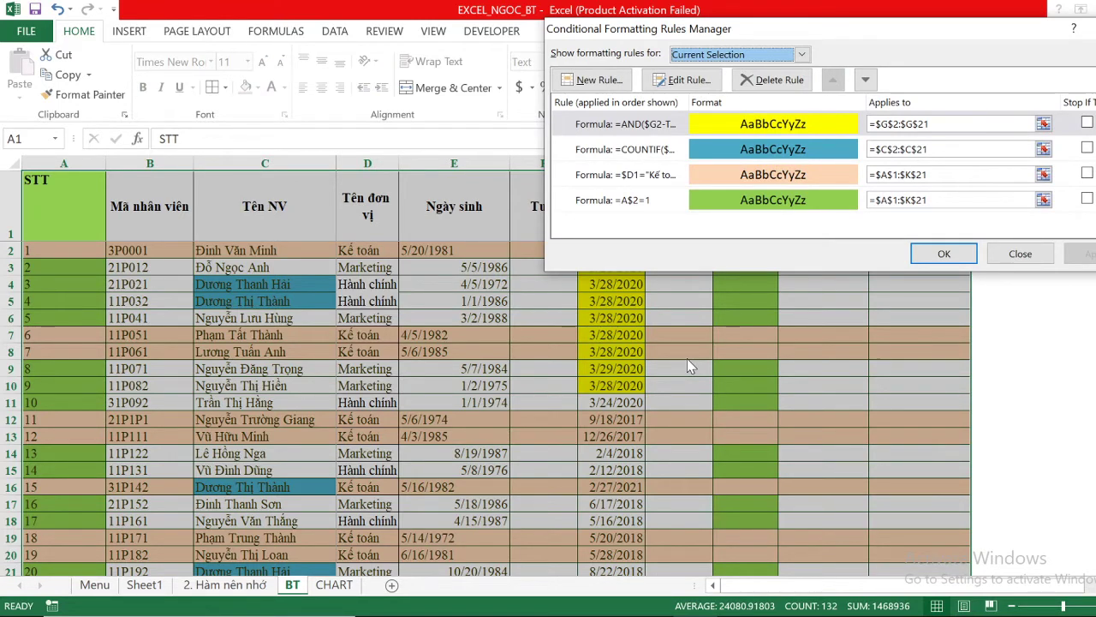
{"action": "left_click", "coordinate": [623, 151]}
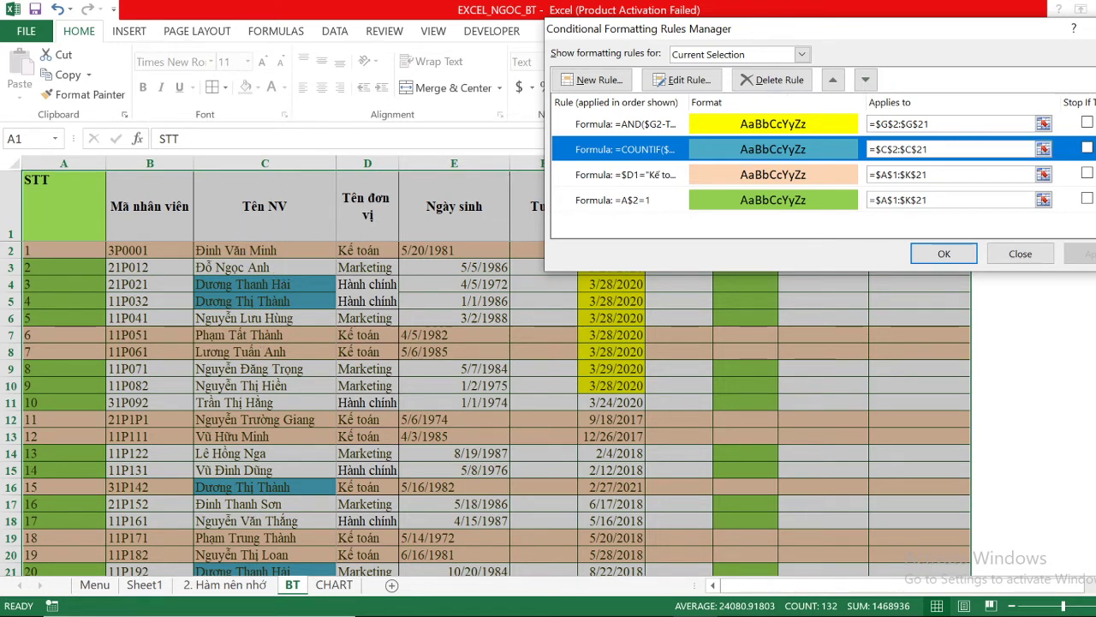
Rewrite the duplicate-name rule's formula as =COUNTIF($C$2:$C2,c2)>1 and confirm it.
{"action": "double_click", "coordinate": [660, 151]}
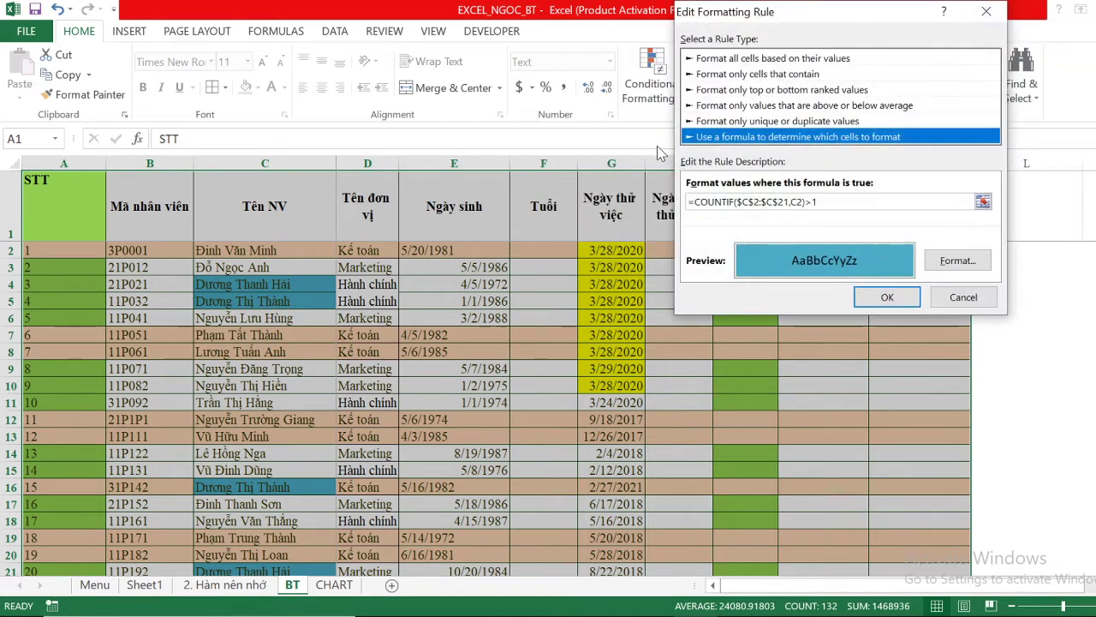
{"action": "left_click_drag", "start_coordinate": [817, 202], "coordinate": [693, 202]}
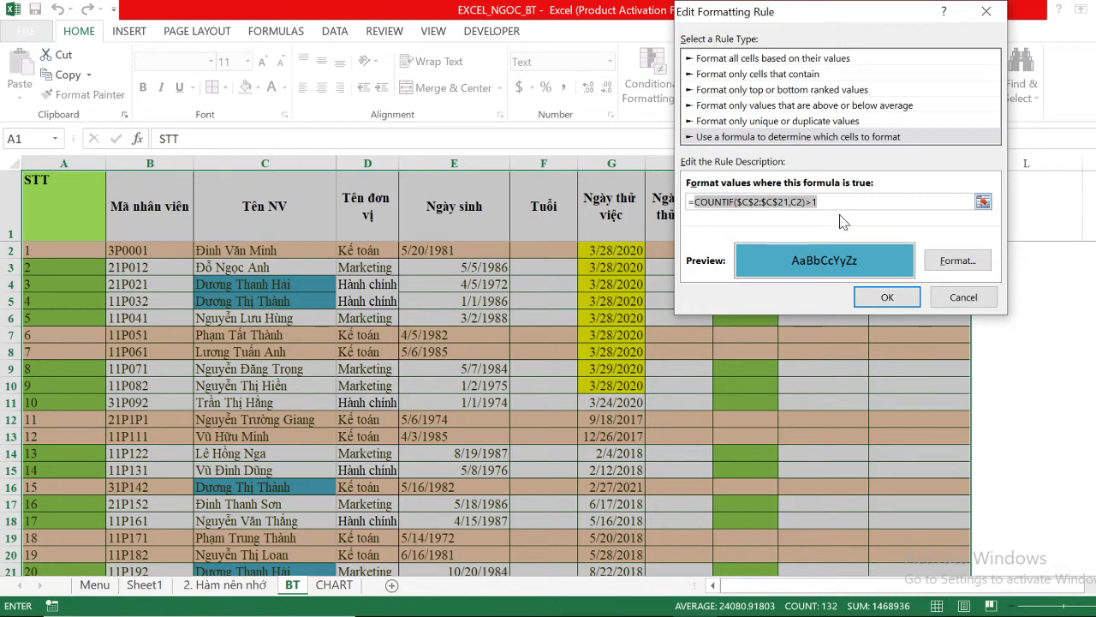
{"action": "type", "text": "=COU"}
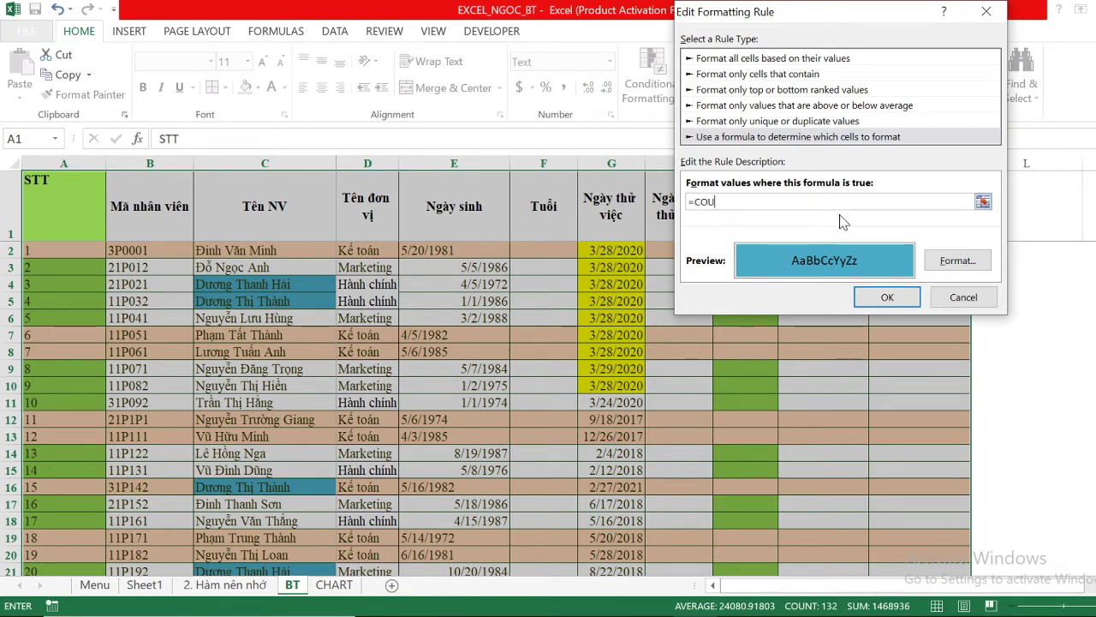
{"action": "type", "text": "NTIF"}
{"action": "type", "text": "("}
{"action": "left_click", "coordinate": [294, 249]}
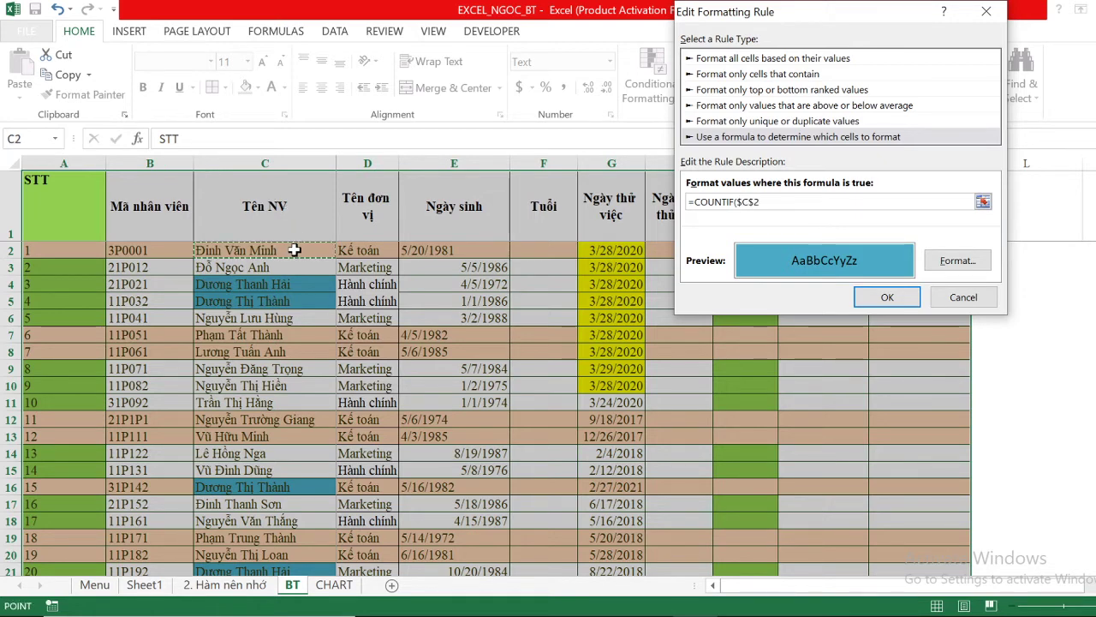
{"action": "key", "text": "F8"}
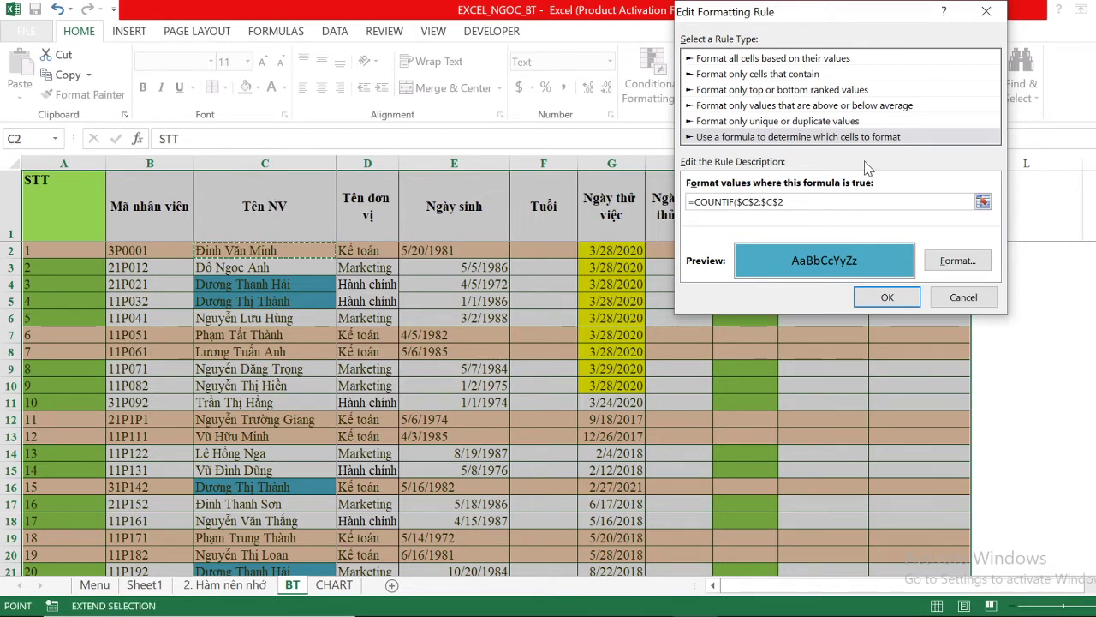
{"action": "key", "text": "BackSpace"}
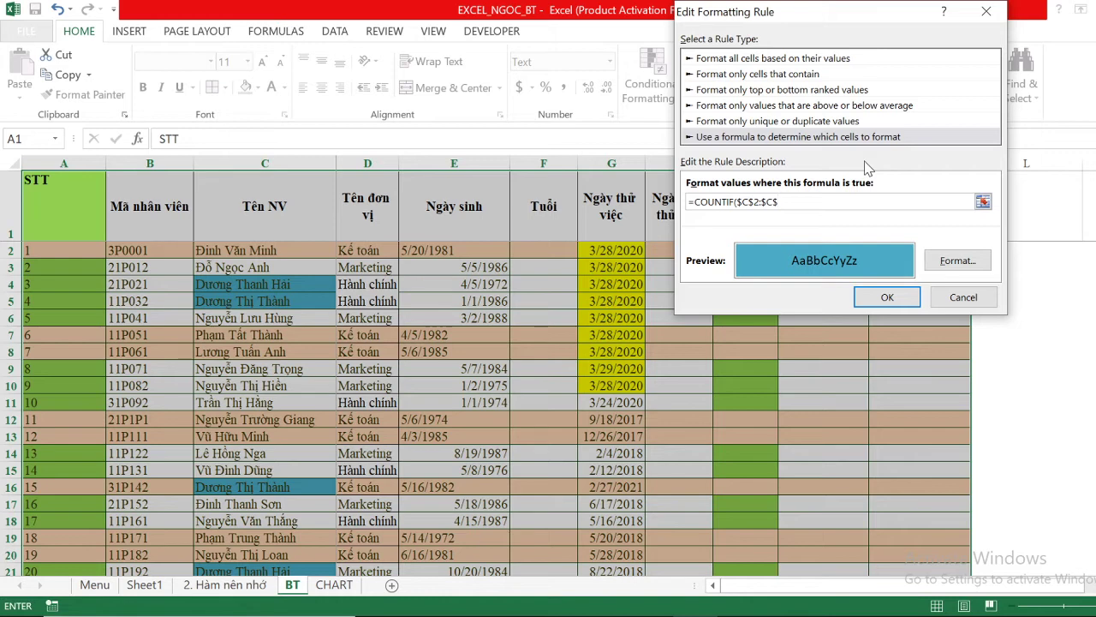
{"action": "type", "text": "2"}
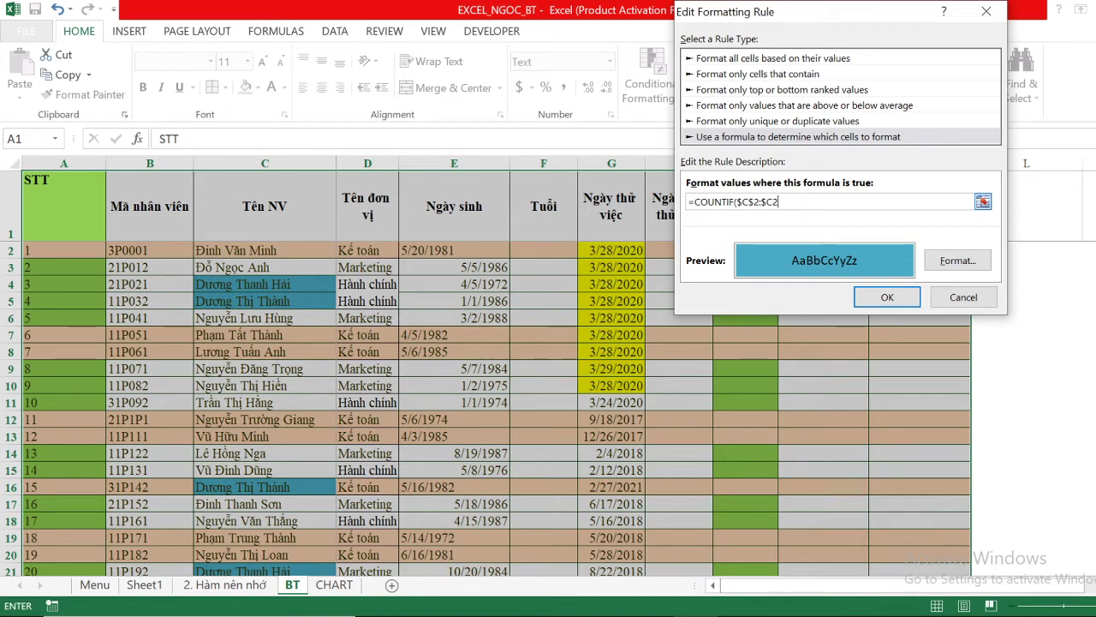
{"action": "type", "text": ",c2)>1"}
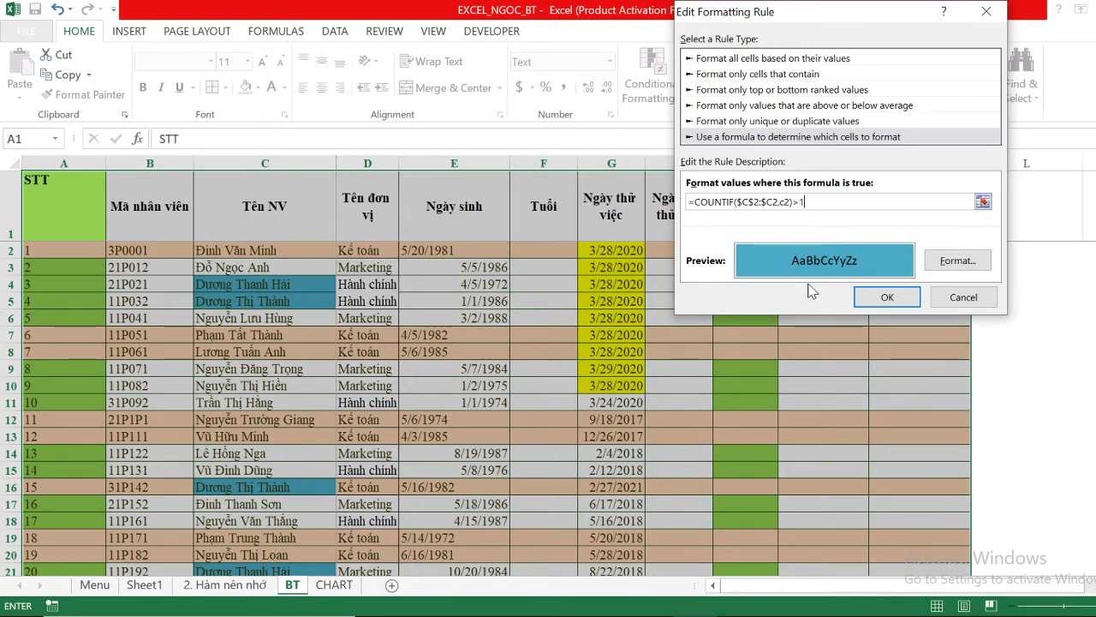
{"action": "left_click", "coordinate": [887, 297]}
Close the Rules Manager and compare the names in C5 and C16 for teal shading.
{"action": "left_click", "coordinate": [944, 253]}
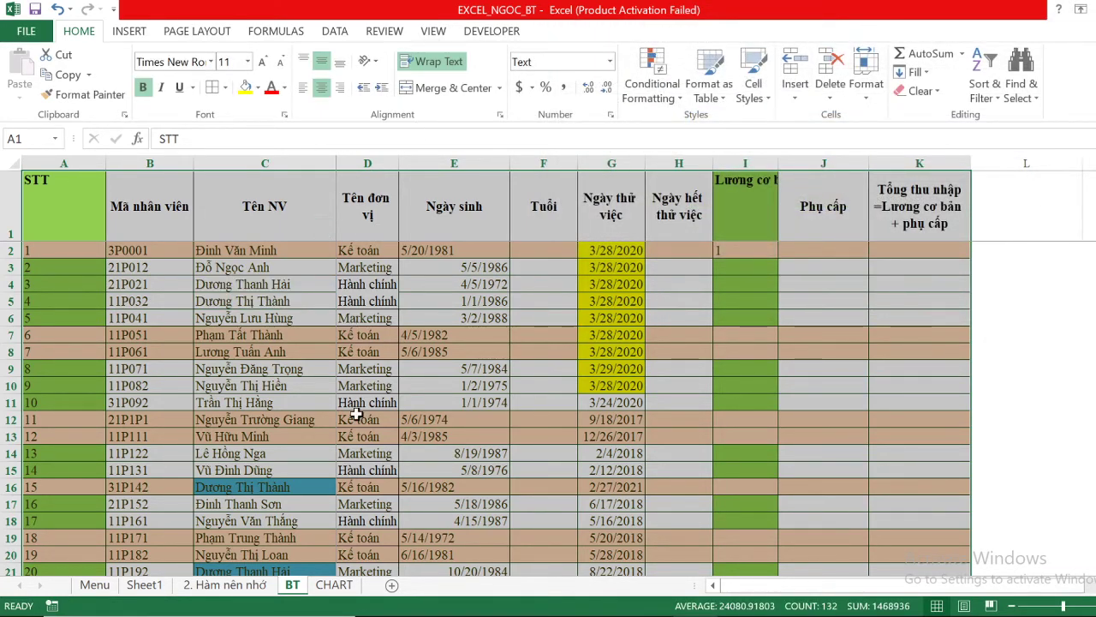
{"action": "scroll", "coordinate": [355, 413], "scroll_direction": "down", "scroll_amount": 3}
{"action": "left_click", "coordinate": [304, 334]}
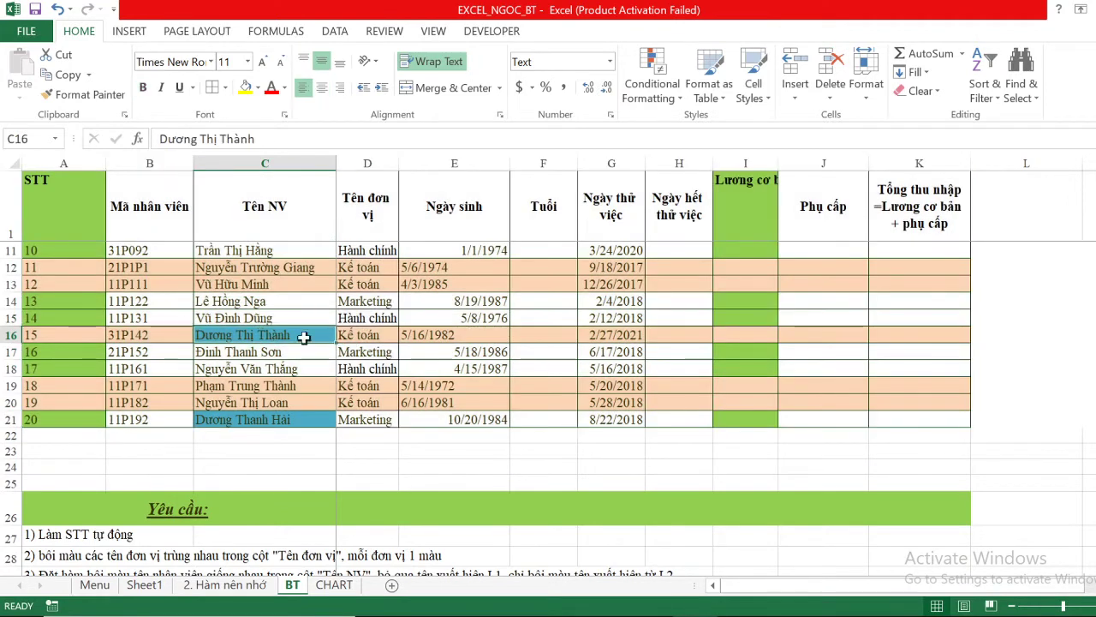
{"action": "scroll", "coordinate": [336, 339], "scroll_direction": "up", "scroll_amount": 1}
{"action": "scroll", "coordinate": [336, 338], "scroll_direction": "up", "scroll_amount": 2}
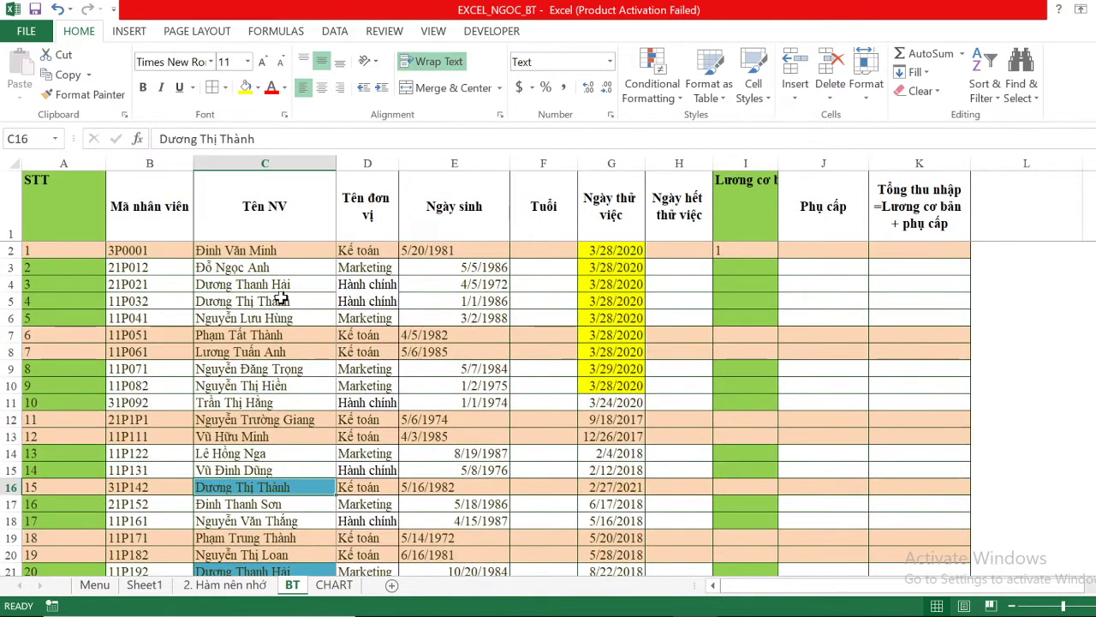
{"action": "left_click", "coordinate": [283, 300]}
{"action": "left_click", "coordinate": [286, 486]}
{"action": "left_click", "coordinate": [291, 301]}
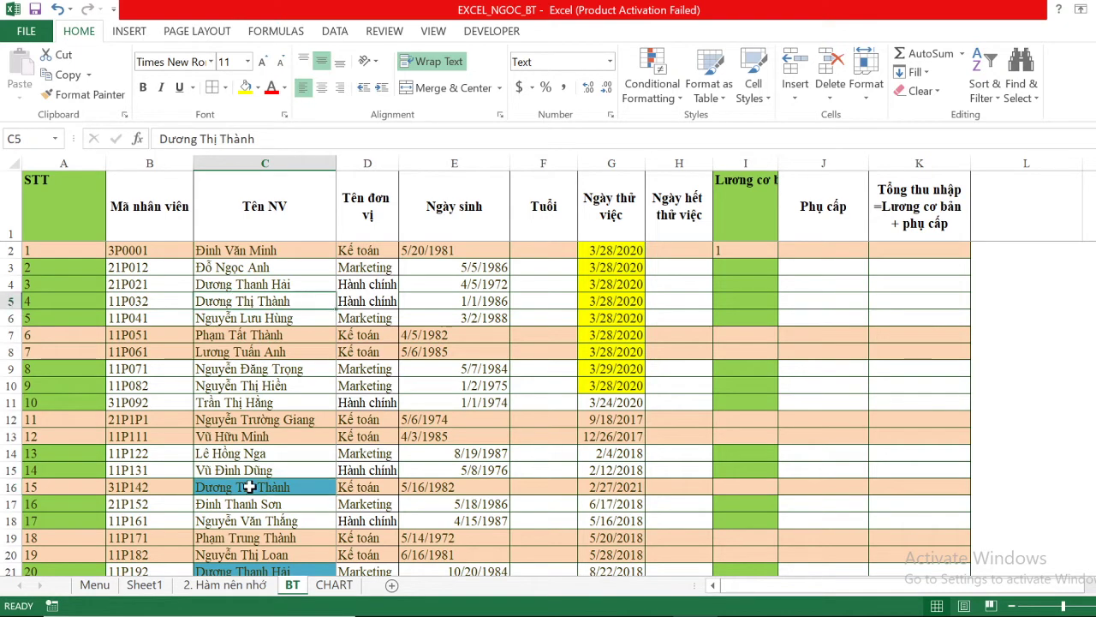
{"action": "left_click", "coordinate": [249, 486]}
{"action": "left_click", "coordinate": [284, 300]}
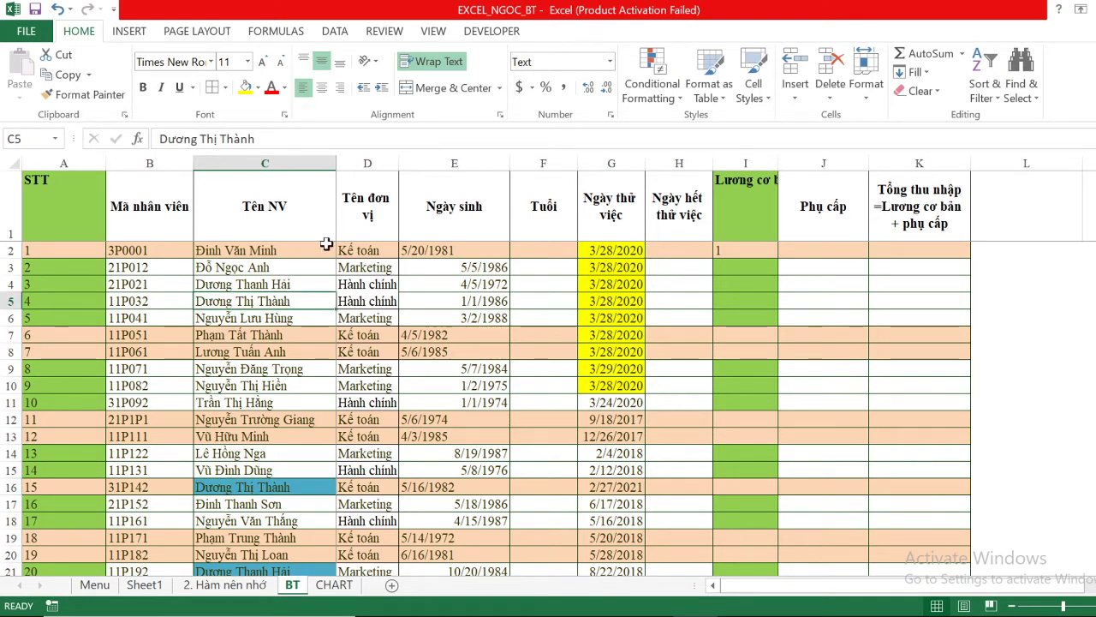
Select the employee names in C2:C21.
{"action": "left_click", "coordinate": [625, 90]}
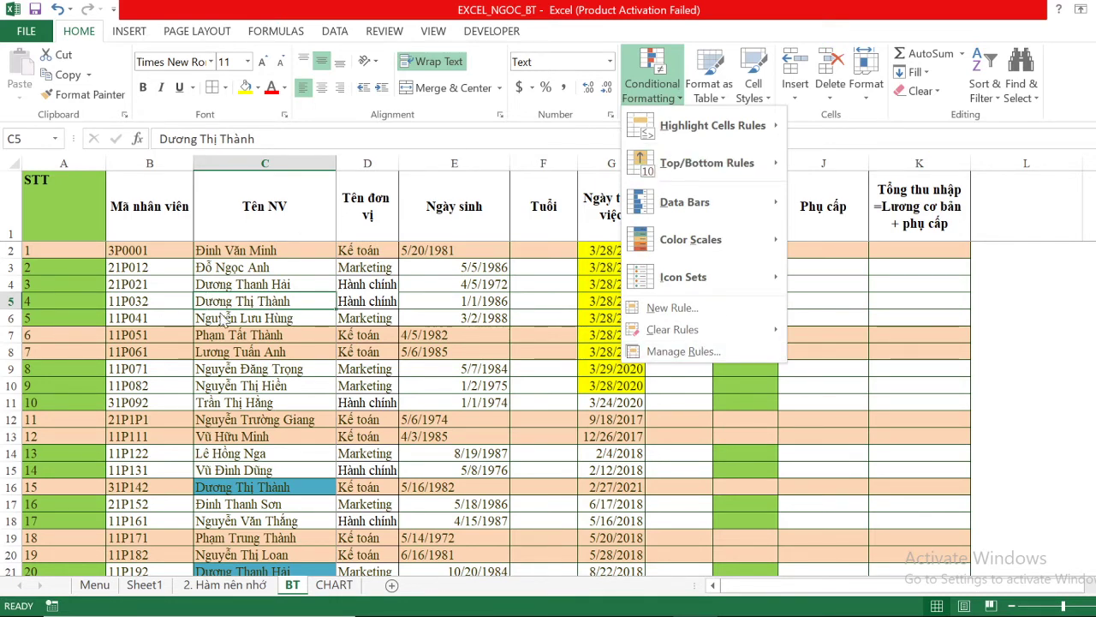
{"action": "left_click", "coordinate": [293, 297]}
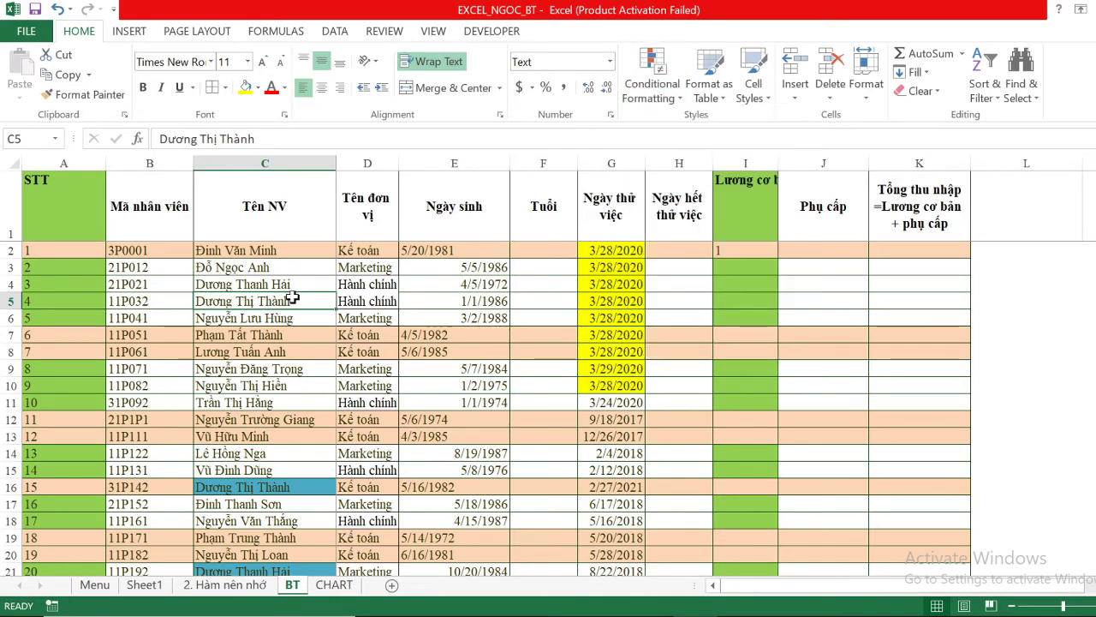
{"action": "left_click", "coordinate": [269, 487]}
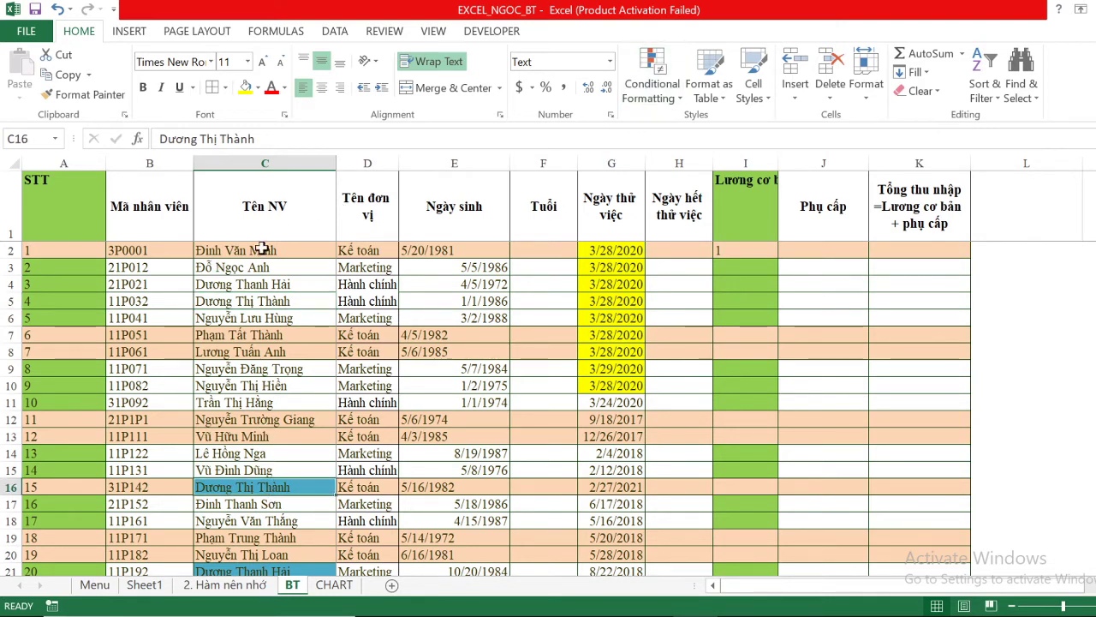
{"action": "left_click_drag", "start_coordinate": [274, 249], "coordinate": [270, 570]}
{"action": "scroll", "coordinate": [270, 570], "scroll_direction": "down", "scroll_amount": 4}
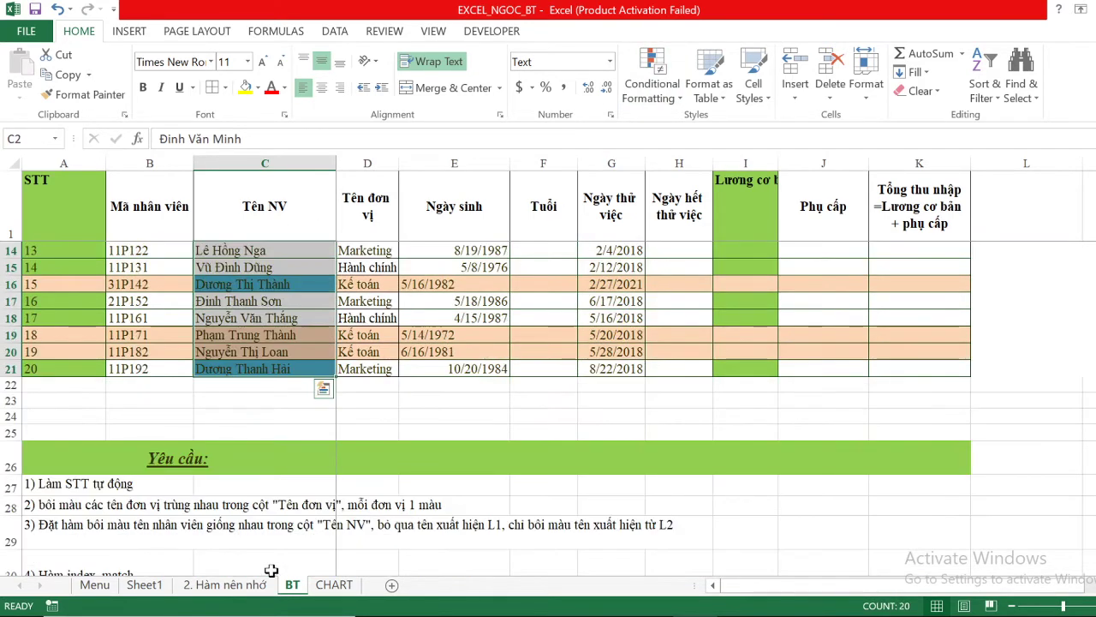
Change the COUNTIF rule's count range to $C$2:$C$21 and apply it.
{"action": "left_click", "coordinate": [652, 85]}
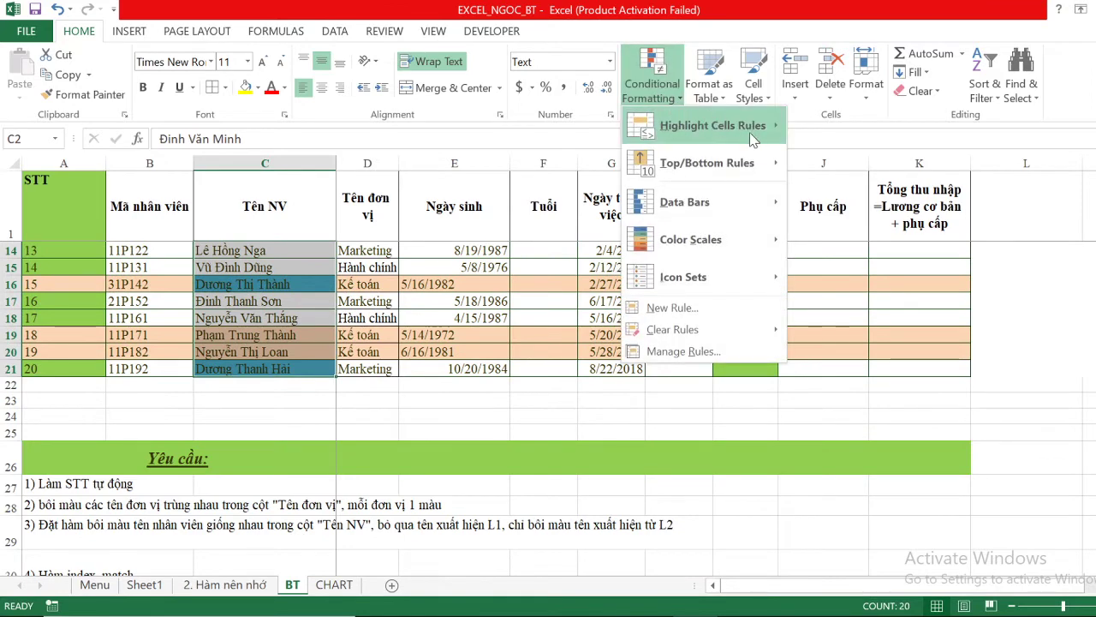
{"action": "left_click", "coordinate": [675, 359]}
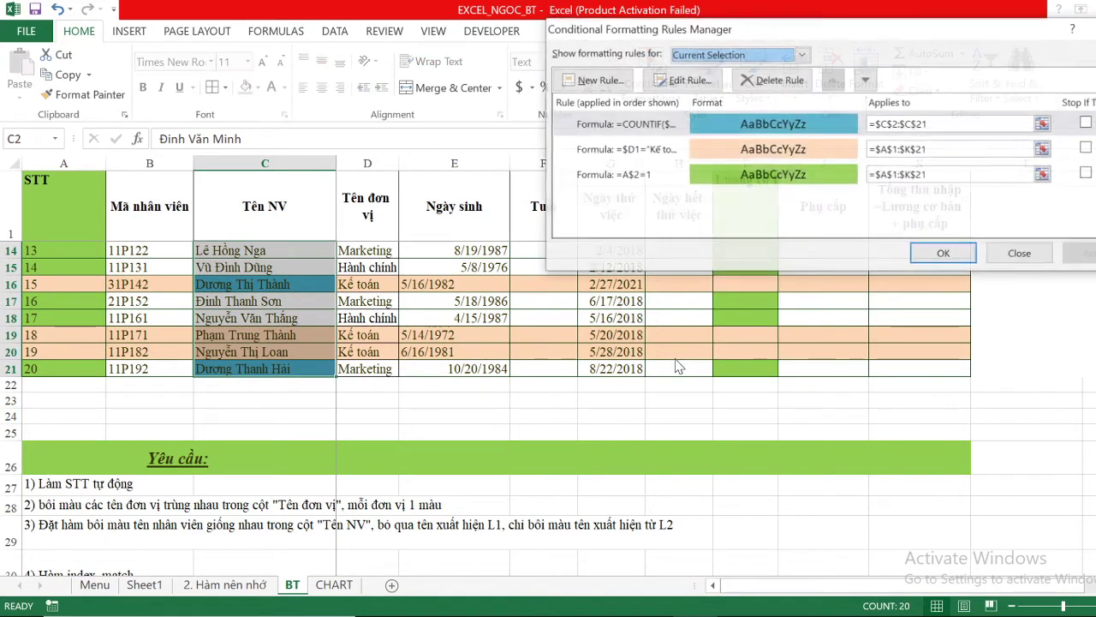
{"action": "left_click", "coordinate": [631, 126]}
{"action": "double_click", "coordinate": [631, 127]}
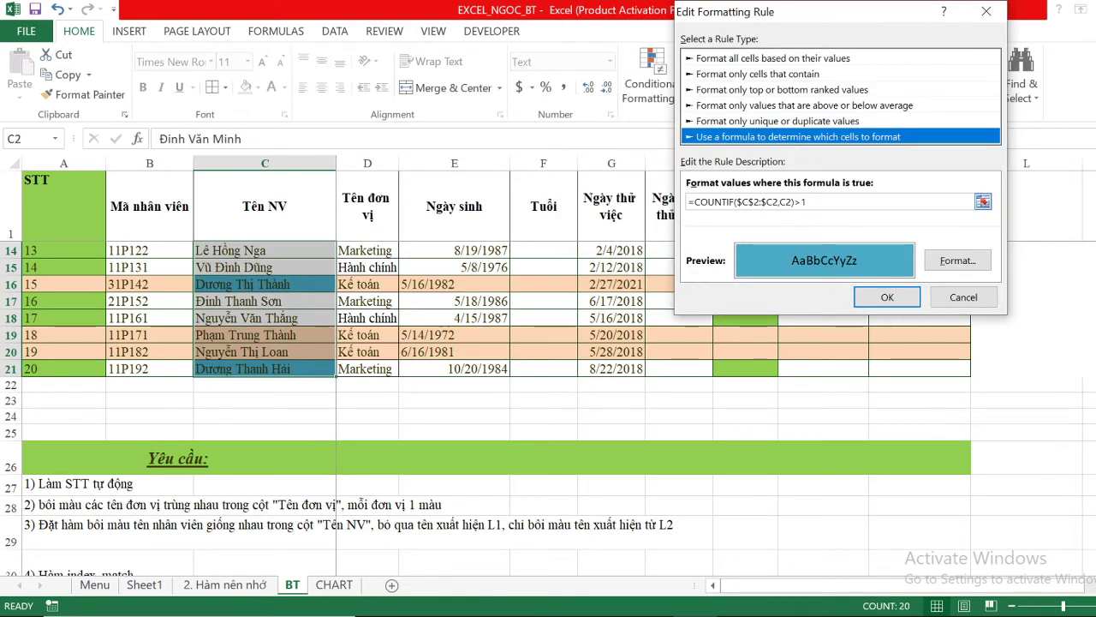
{"action": "left_click", "coordinate": [782, 201]}
{"action": "type", "text": "1"}
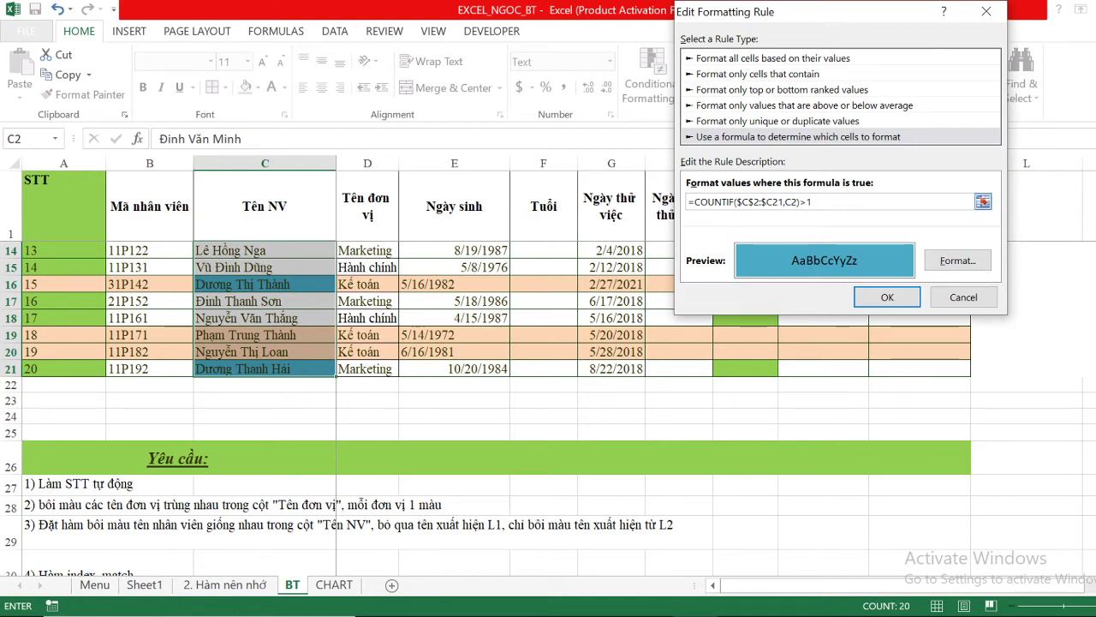
{"action": "type", "text": "$"}
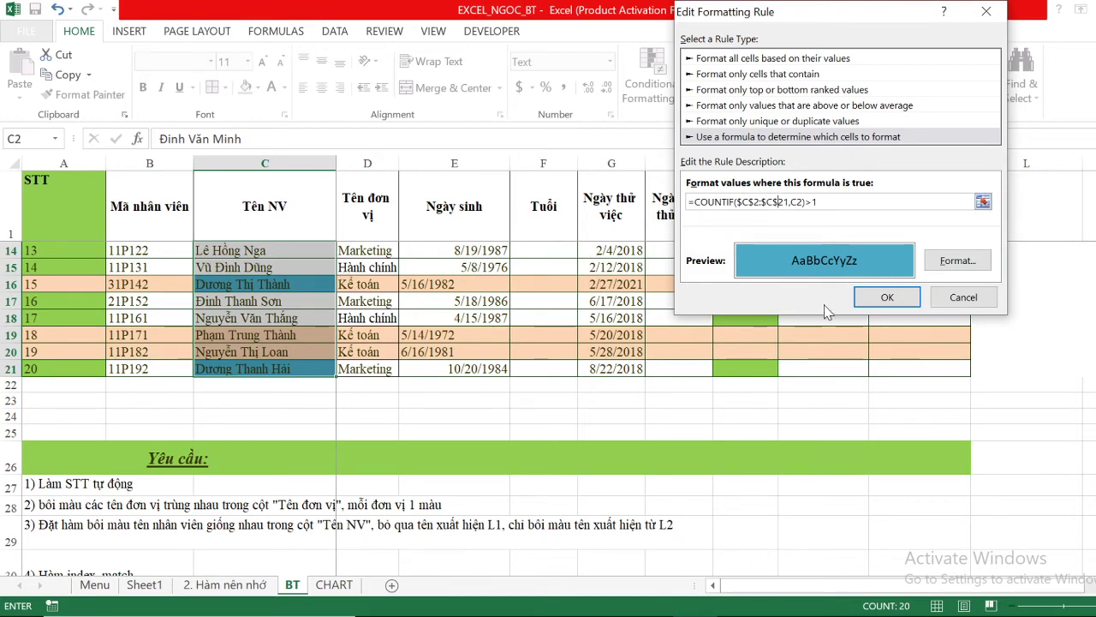
{"action": "left_click", "coordinate": [876, 299]}
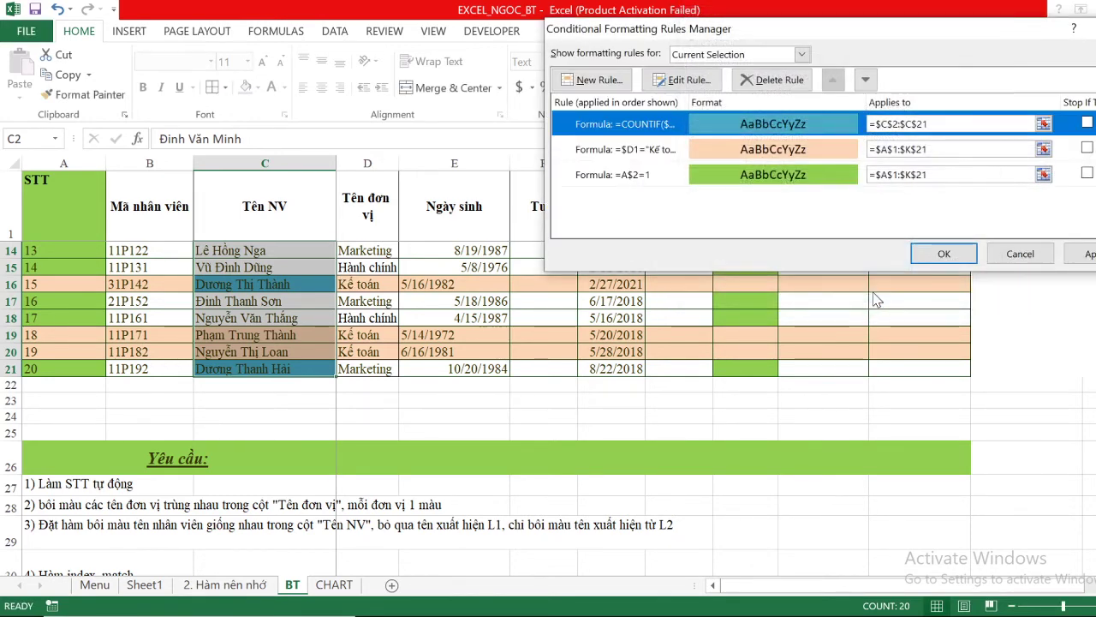
{"action": "left_click", "coordinate": [929, 257]}
Review the conditional formatting rules list again and close it.
{"action": "scroll", "coordinate": [385, 304], "scroll_direction": "up", "scroll_amount": 3}
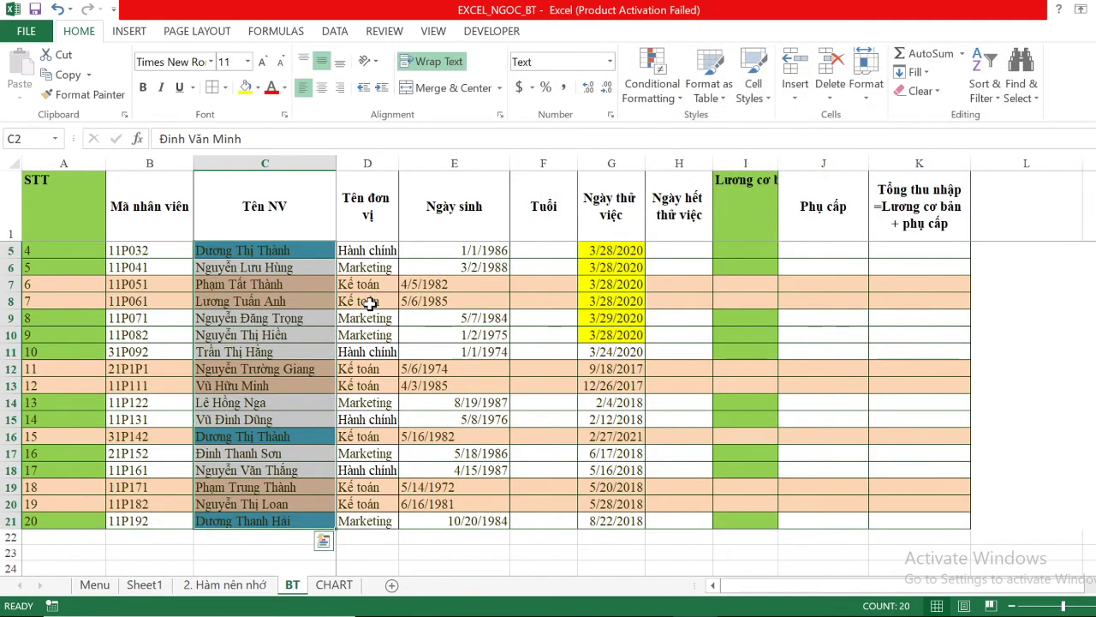
{"action": "scroll", "coordinate": [384, 292], "scroll_direction": "up", "scroll_amount": 1}
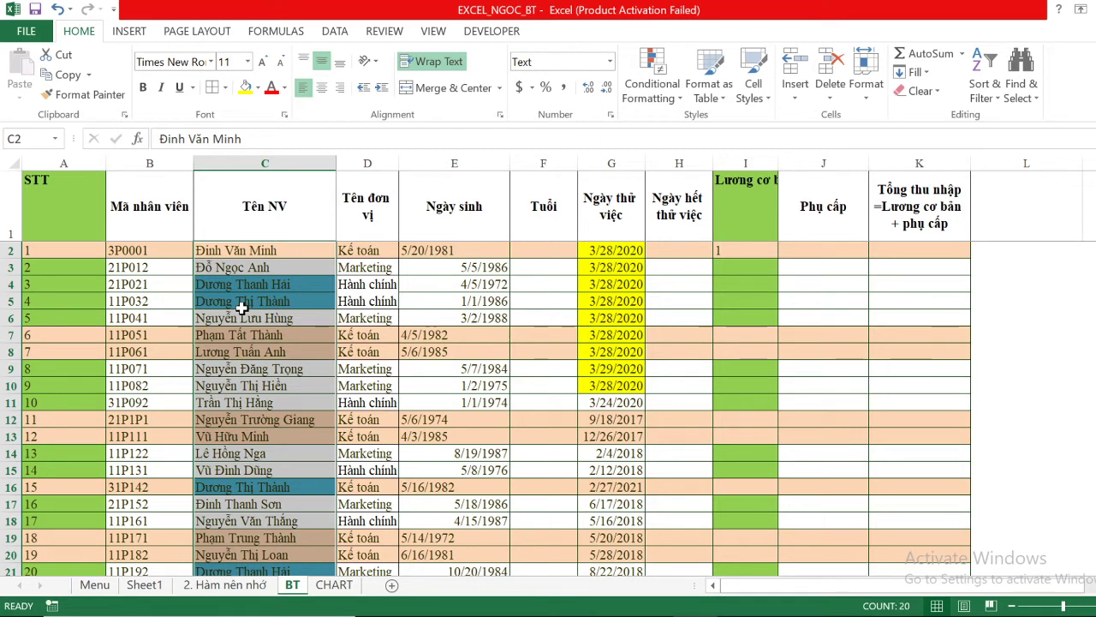
{"action": "left_click", "coordinate": [656, 96]}
{"action": "left_click", "coordinate": [704, 351]}
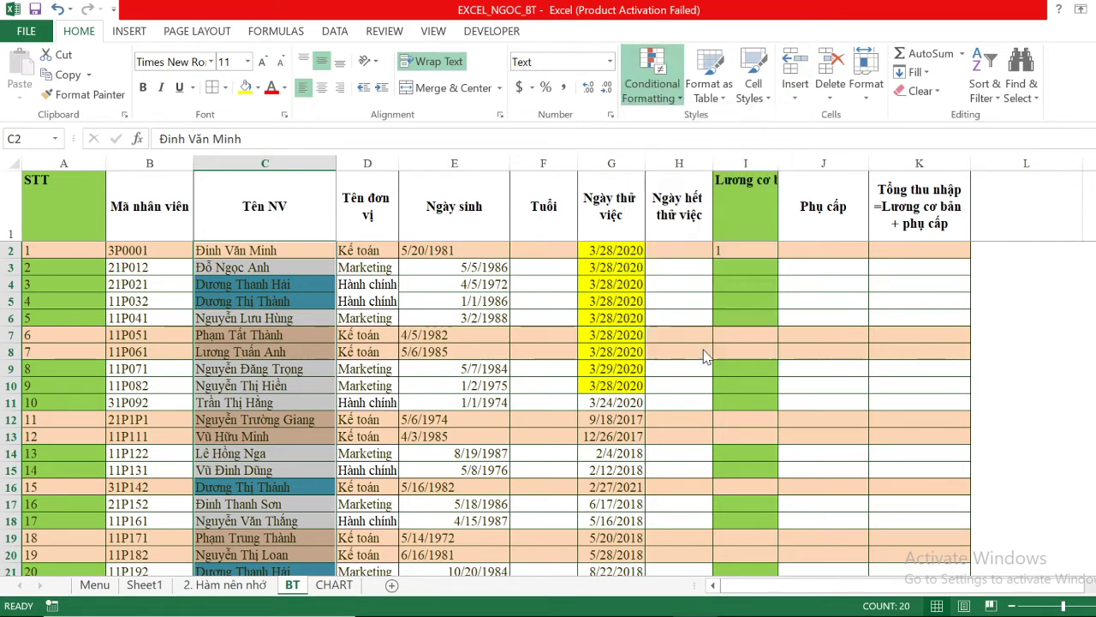
{"action": "left_click", "coordinate": [1081, 29]}
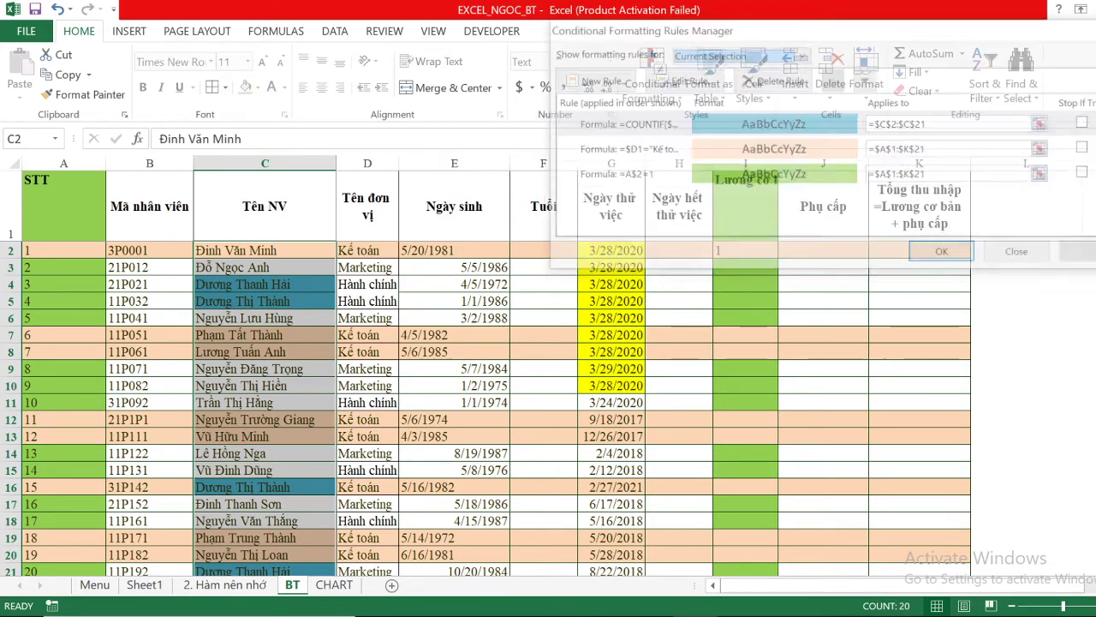
Browse the Đổi màu ô/ dãy, Đổi màu tab and Thông báo hết hạn topics on the Menu sheet.
{"action": "left_click", "coordinate": [94, 585]}
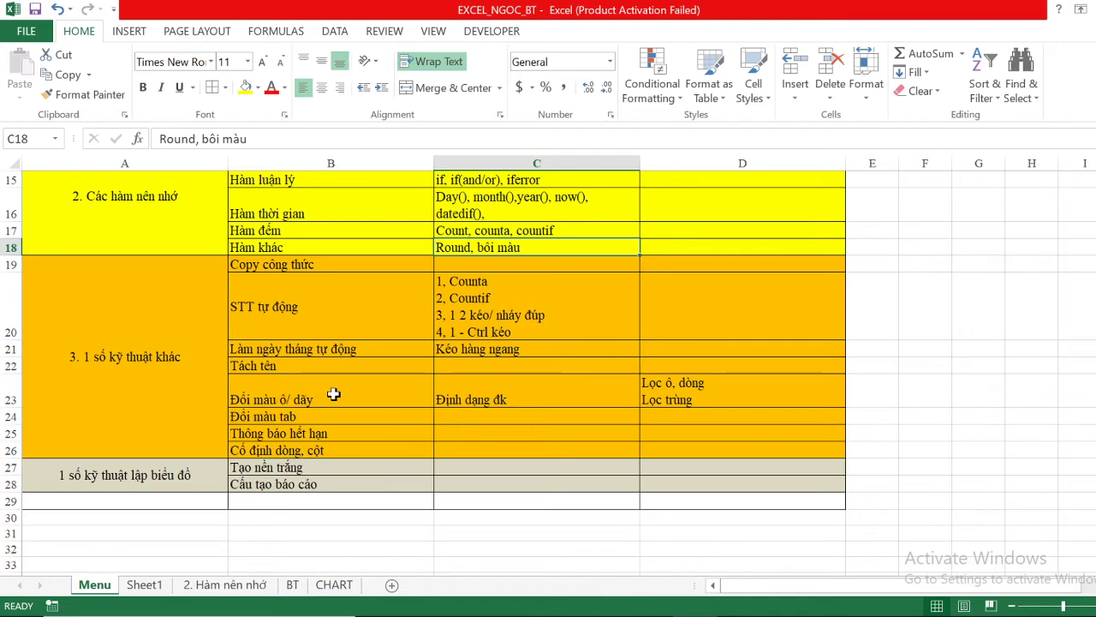
{"action": "left_click", "coordinate": [334, 394]}
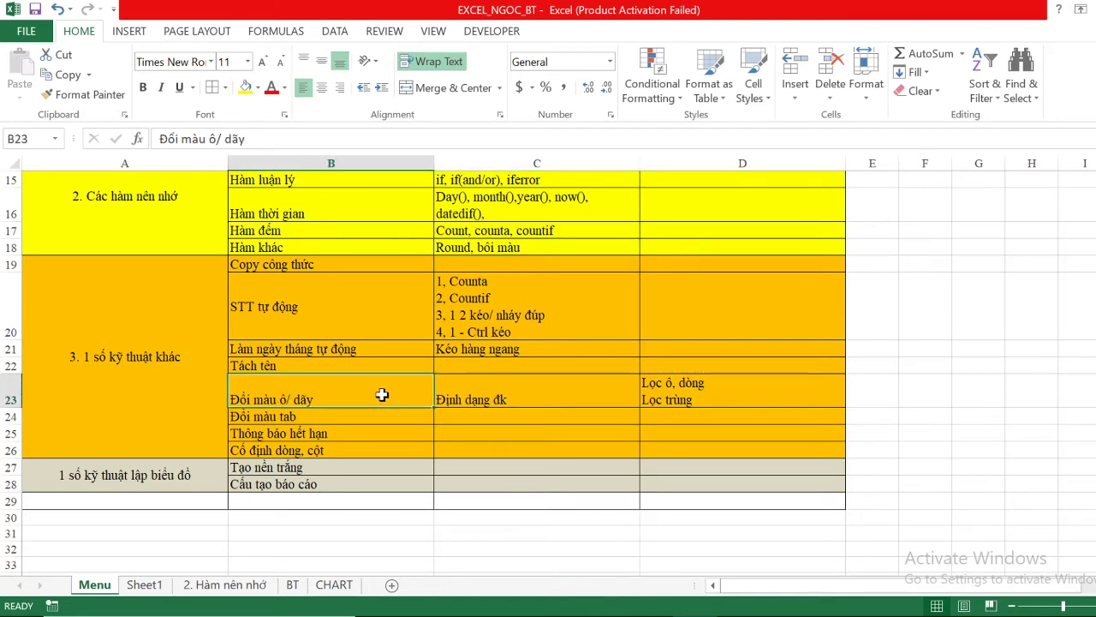
{"action": "left_click", "coordinate": [295, 415]}
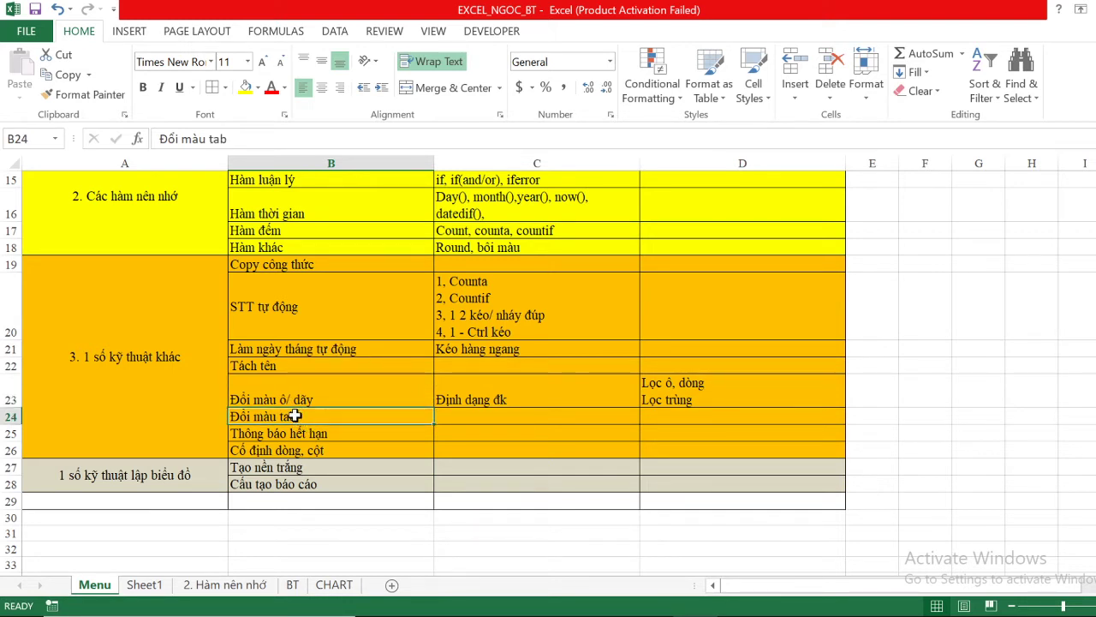
{"action": "left_click", "coordinate": [314, 431]}
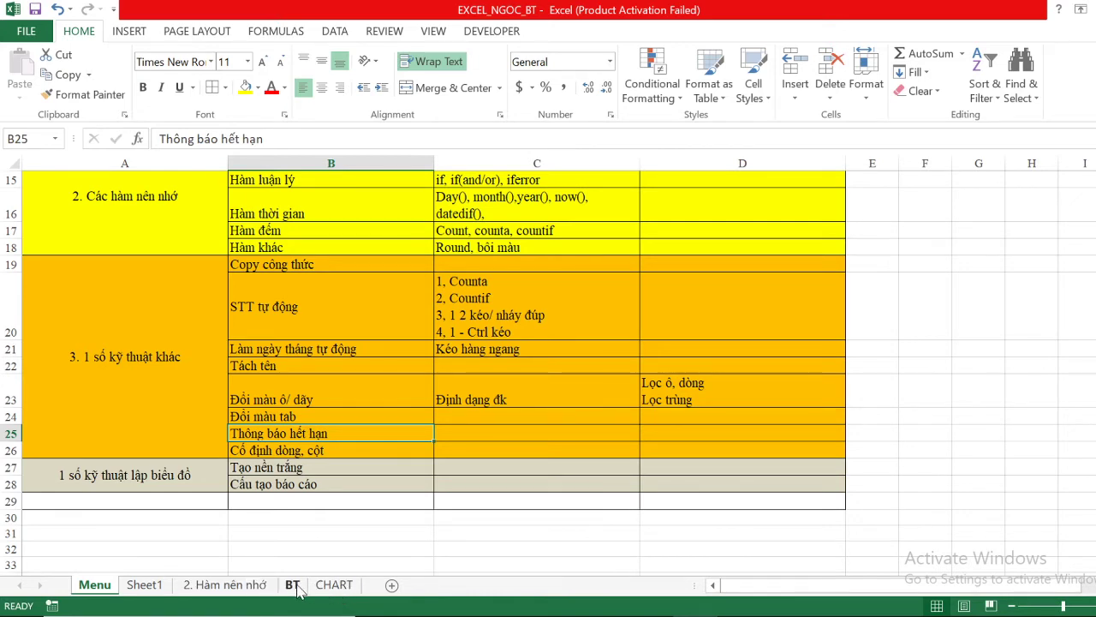
Return to the BT sheet and select the yellow trial-start dates G2:G10.
{"action": "left_click", "coordinate": [292, 584]}
{"action": "left_click", "coordinate": [628, 317]}
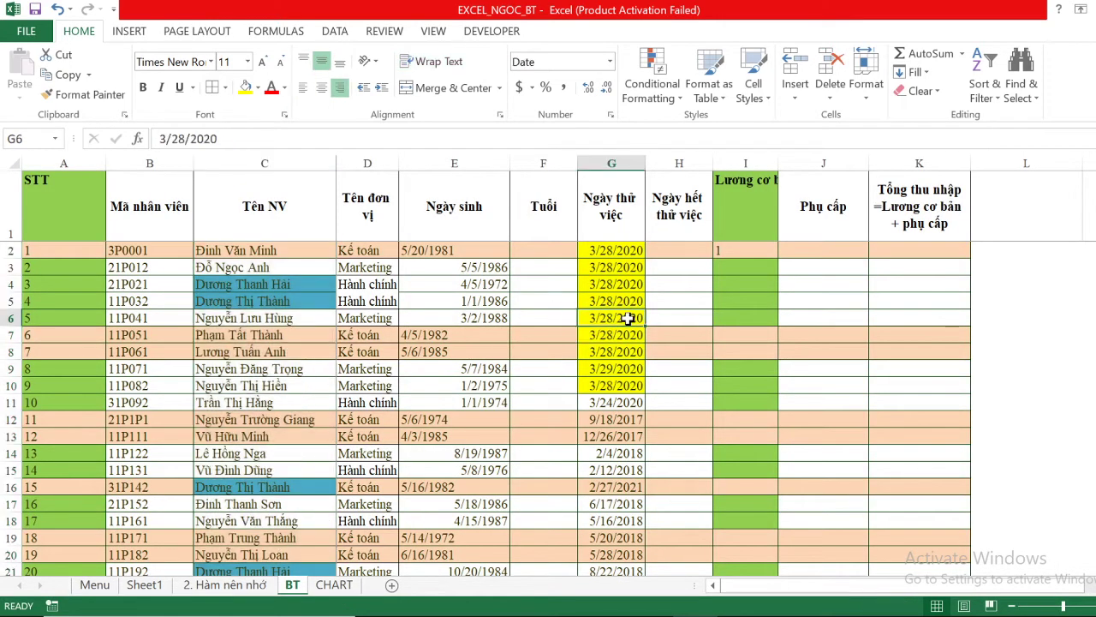
{"action": "left_click_drag", "start_coordinate": [611, 256], "coordinate": [616, 387]}
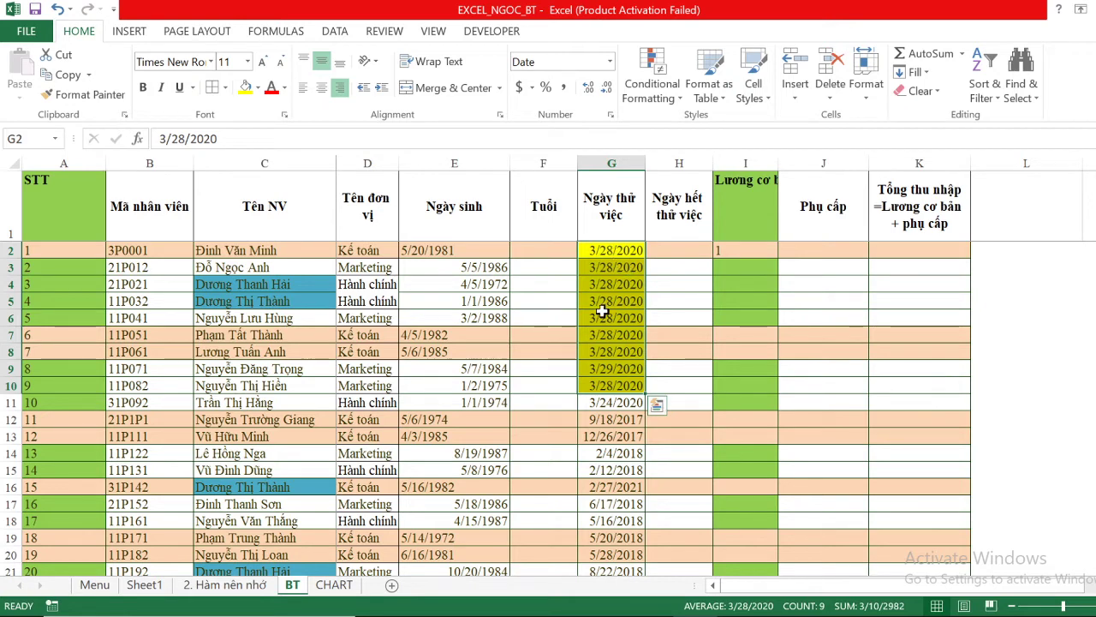
Enter 3/30/2020 in G11, then reselect G2 and bring up Conditional Formatting.
{"action": "left_click", "coordinate": [597, 354]}
{"action": "left_click", "coordinate": [611, 403]}
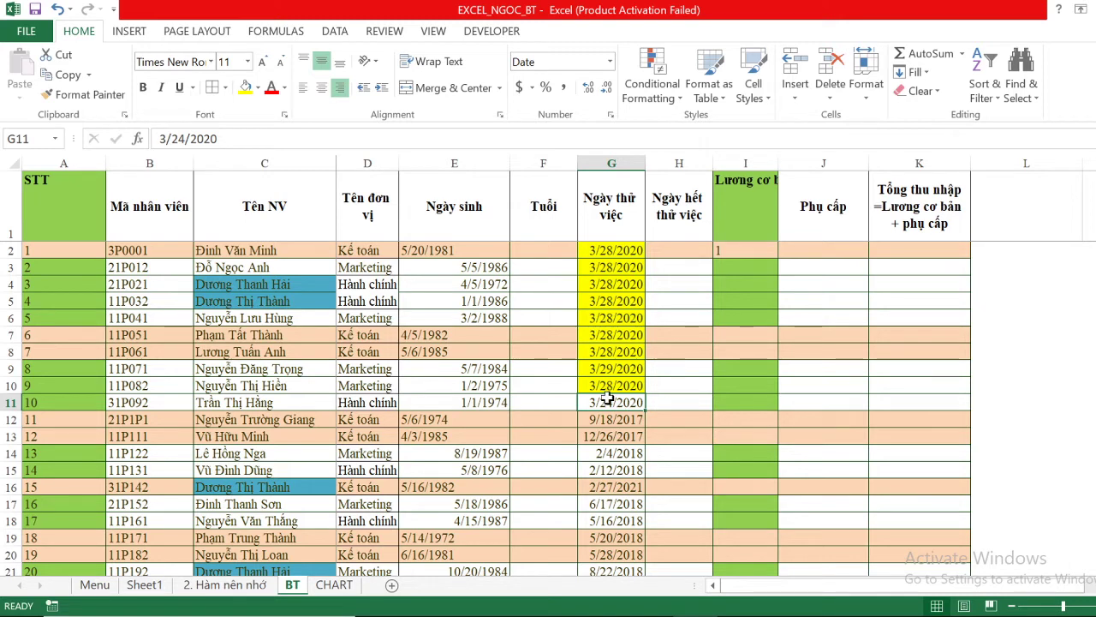
{"action": "type", "text": "3/30"}
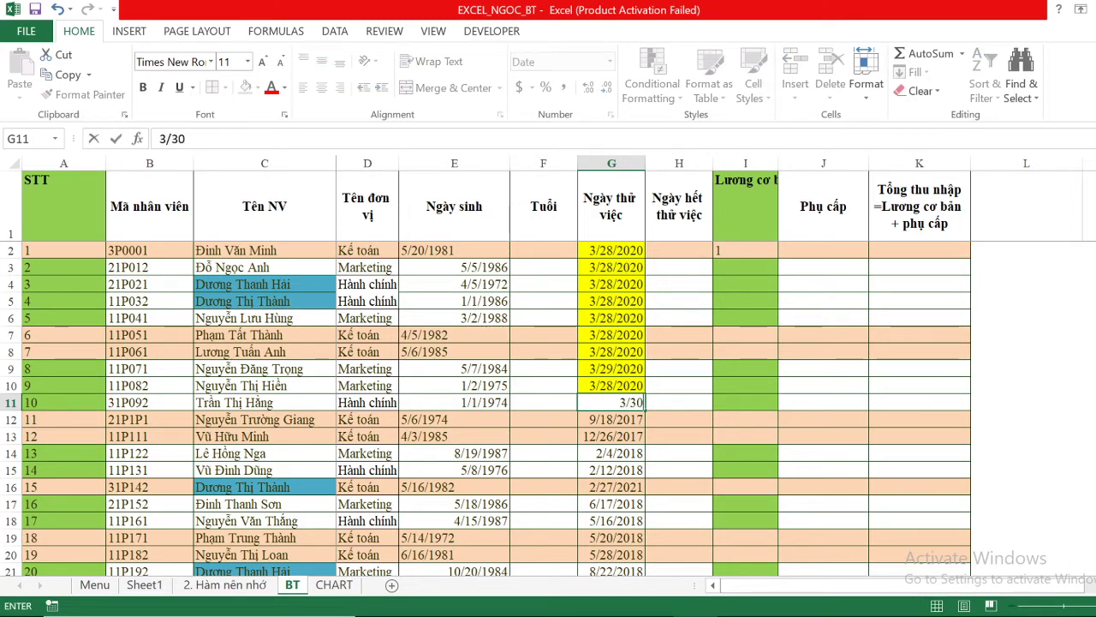
{"action": "type", "text": "/2020"}
{"action": "key", "text": "Return"}
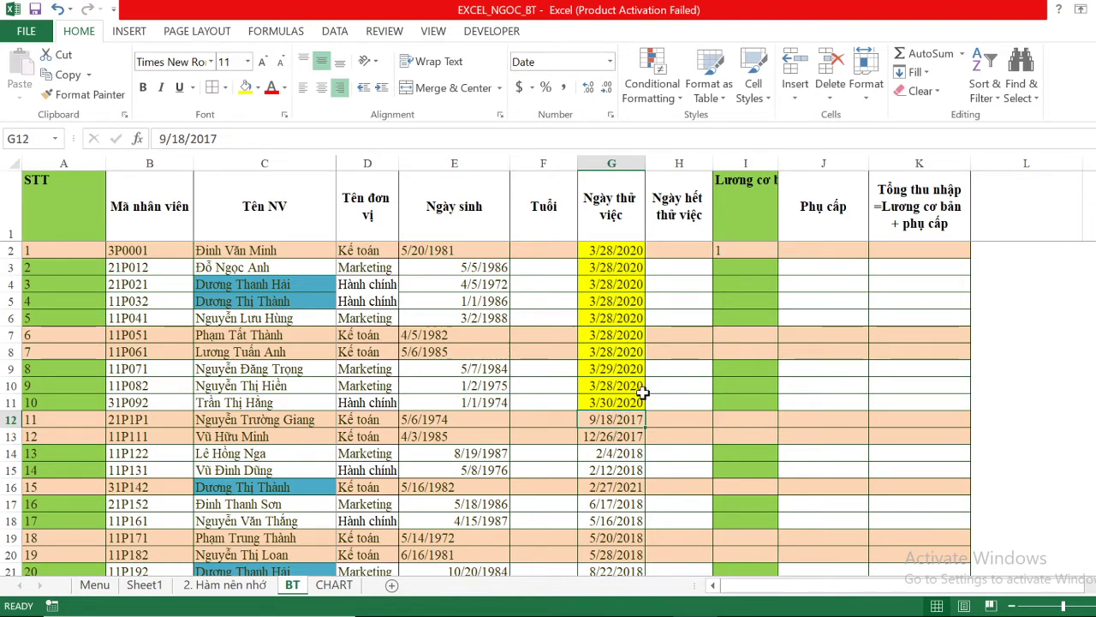
{"action": "left_click", "coordinate": [612, 250]}
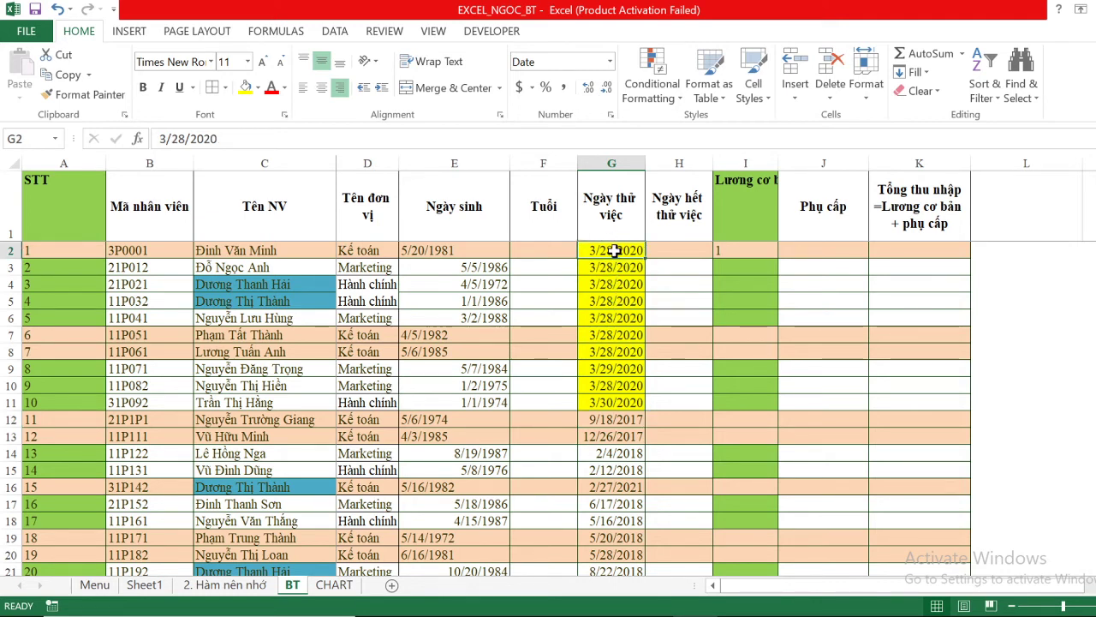
{"action": "left_click", "coordinate": [651, 90]}
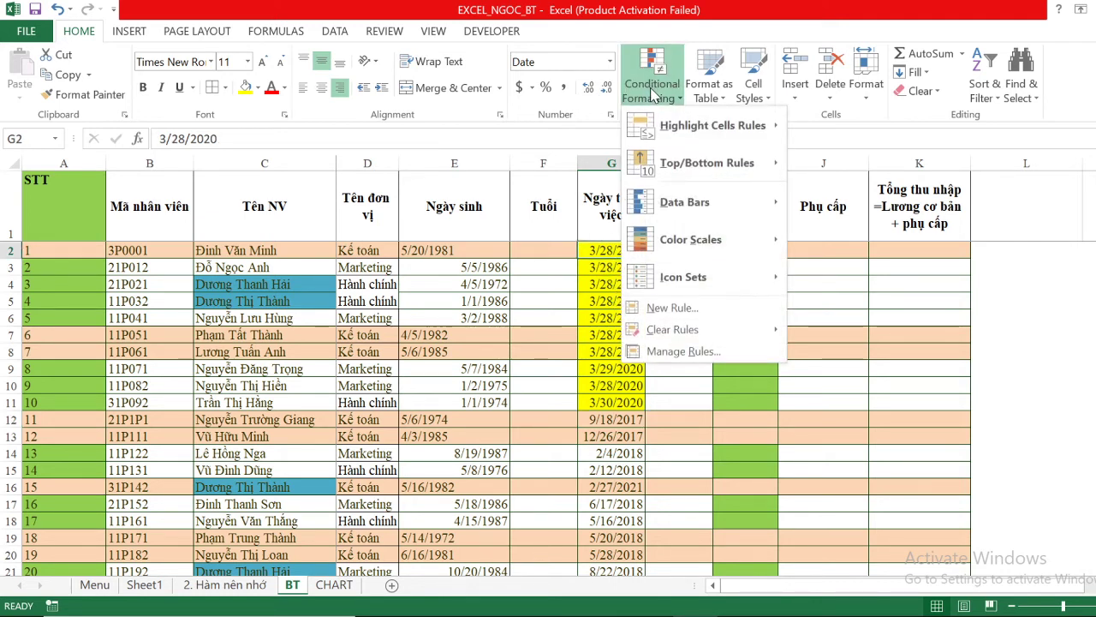
{"action": "left_click", "coordinate": [708, 355]}
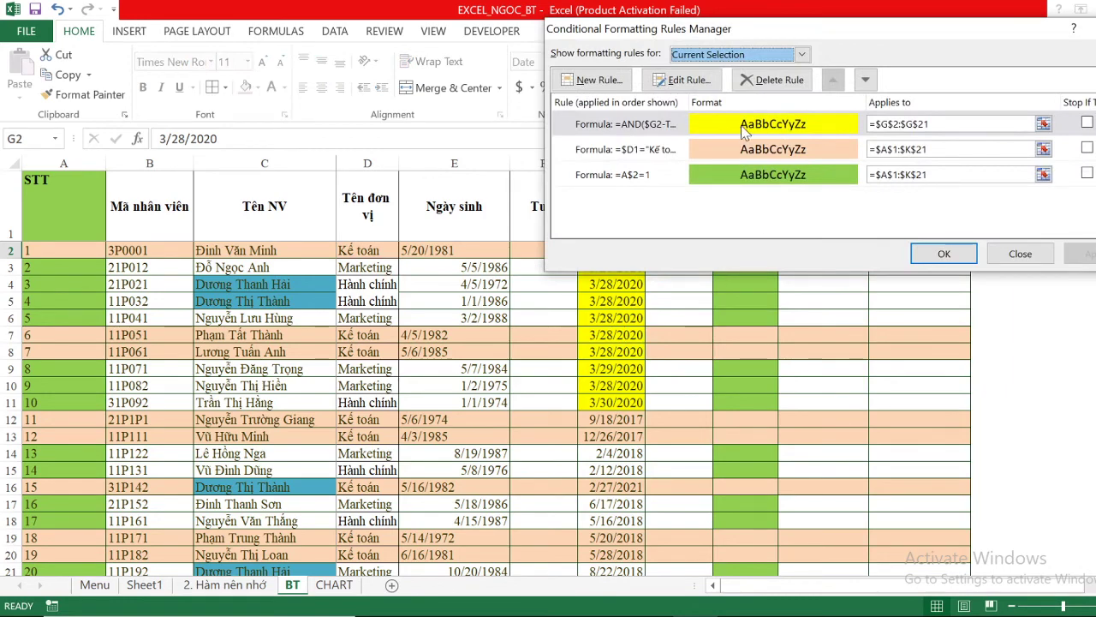
{"action": "double_click", "coordinate": [638, 137]}
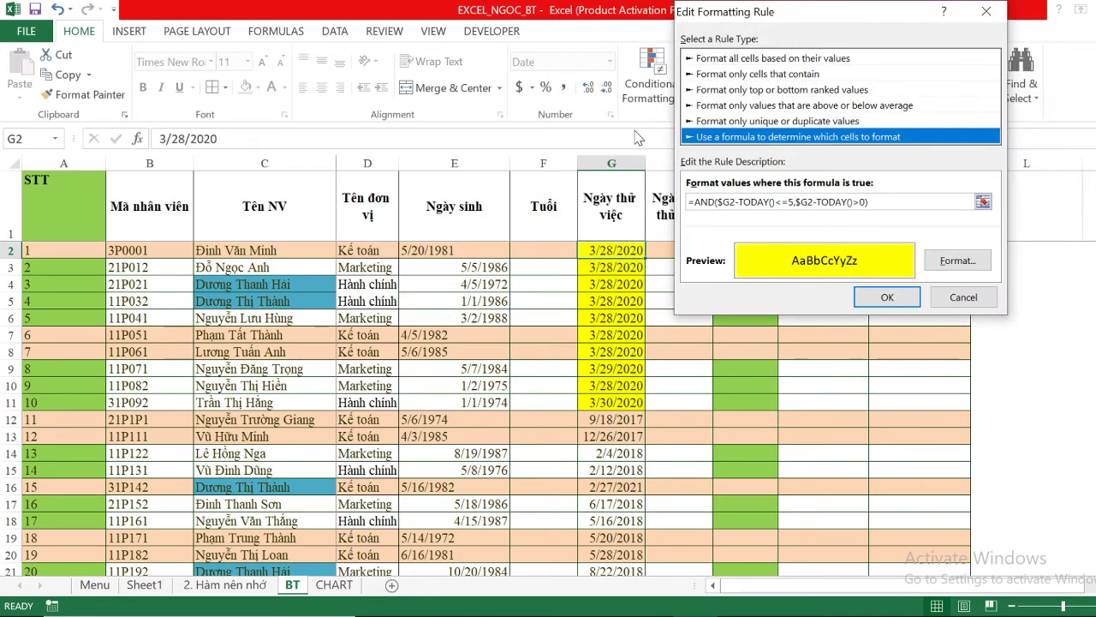
{"action": "left_click_drag", "start_coordinate": [814, 8], "coordinate": [880, 65]}
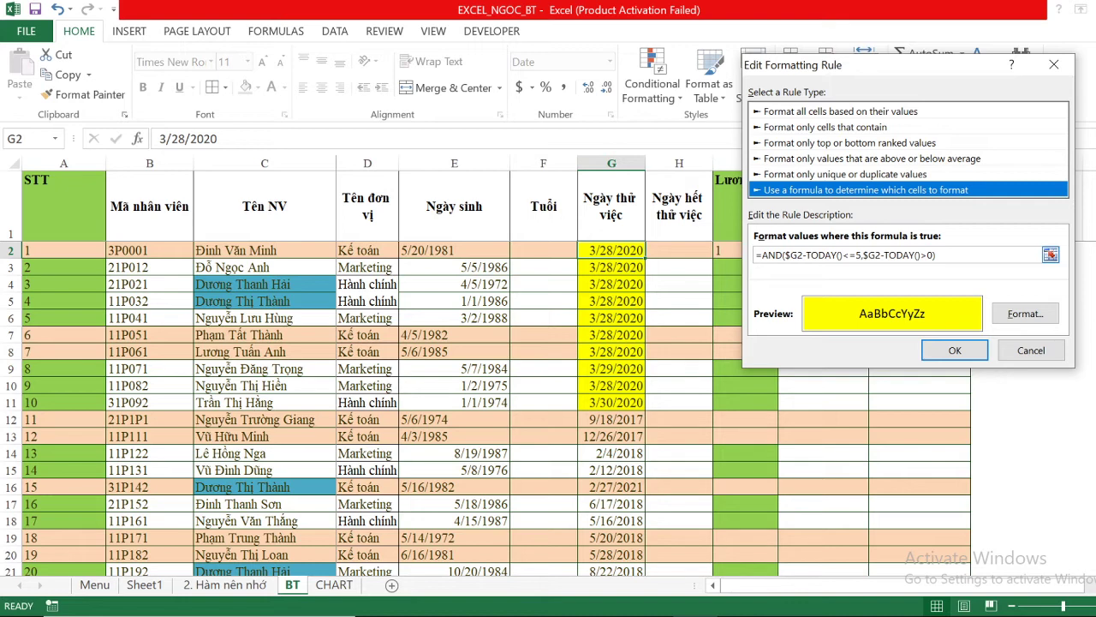
{"action": "left_click_drag", "start_coordinate": [863, 254], "coordinate": [935, 254]}
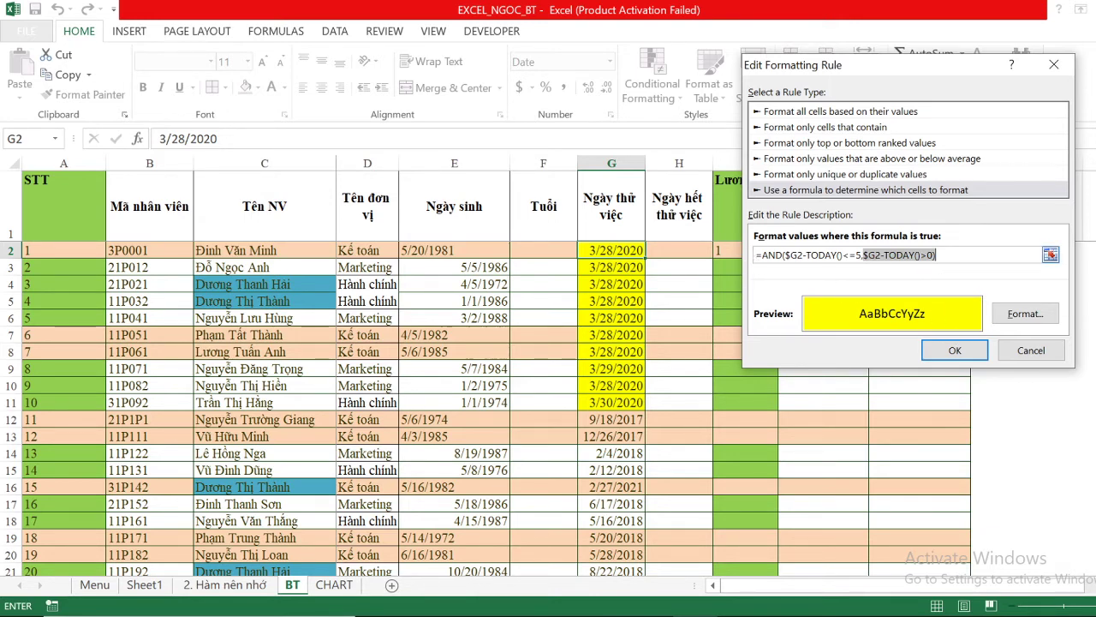
{"action": "left_click_drag", "start_coordinate": [937, 255], "coordinate": [784, 254]}
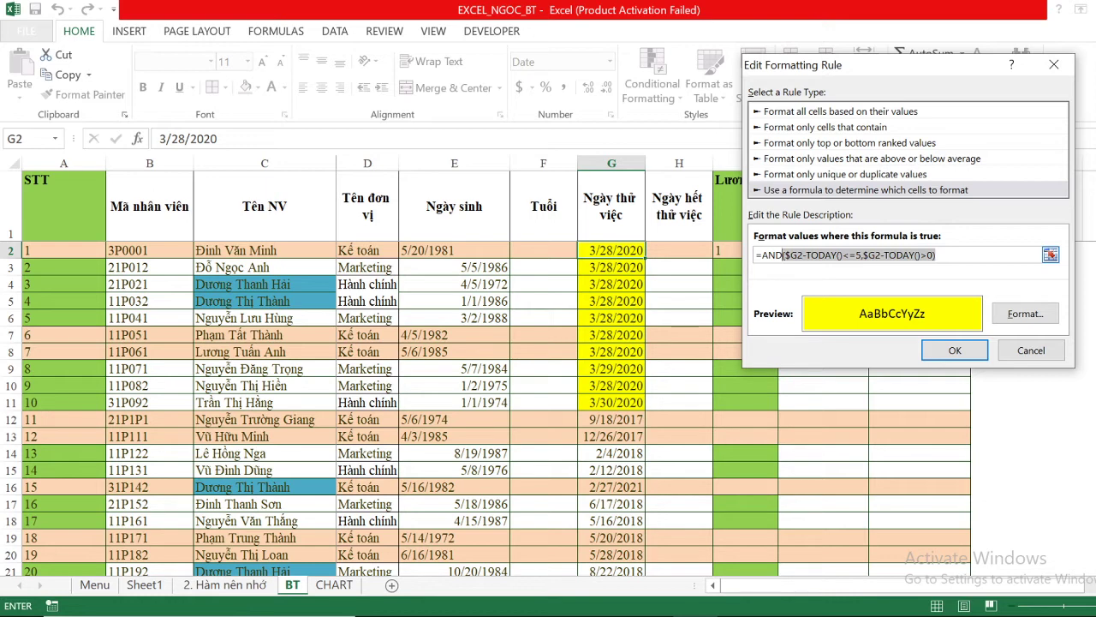
{"action": "left_click", "coordinate": [955, 351]}
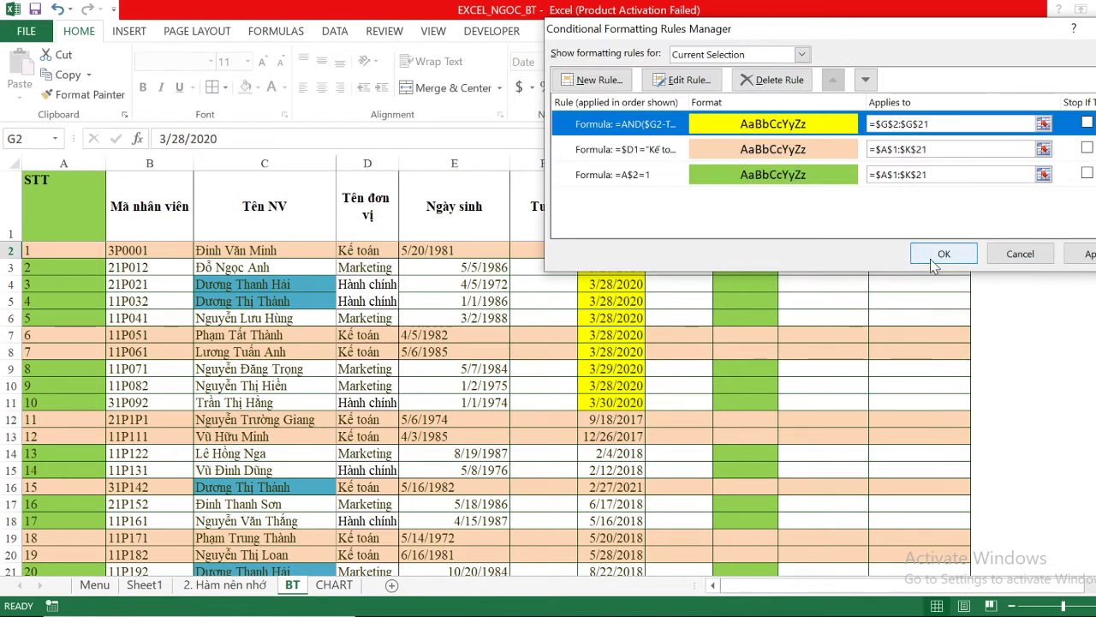
{"action": "left_click", "coordinate": [943, 253]}
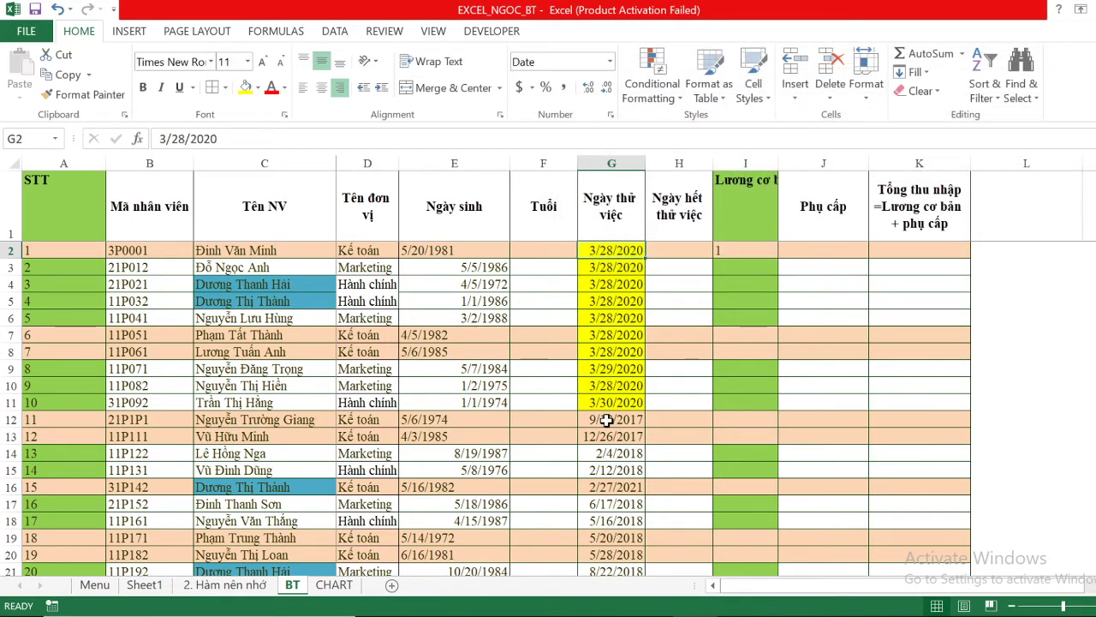
Enter 3/26/2020 as the trial-start date in G12.
{"action": "left_click", "coordinate": [608, 419]}
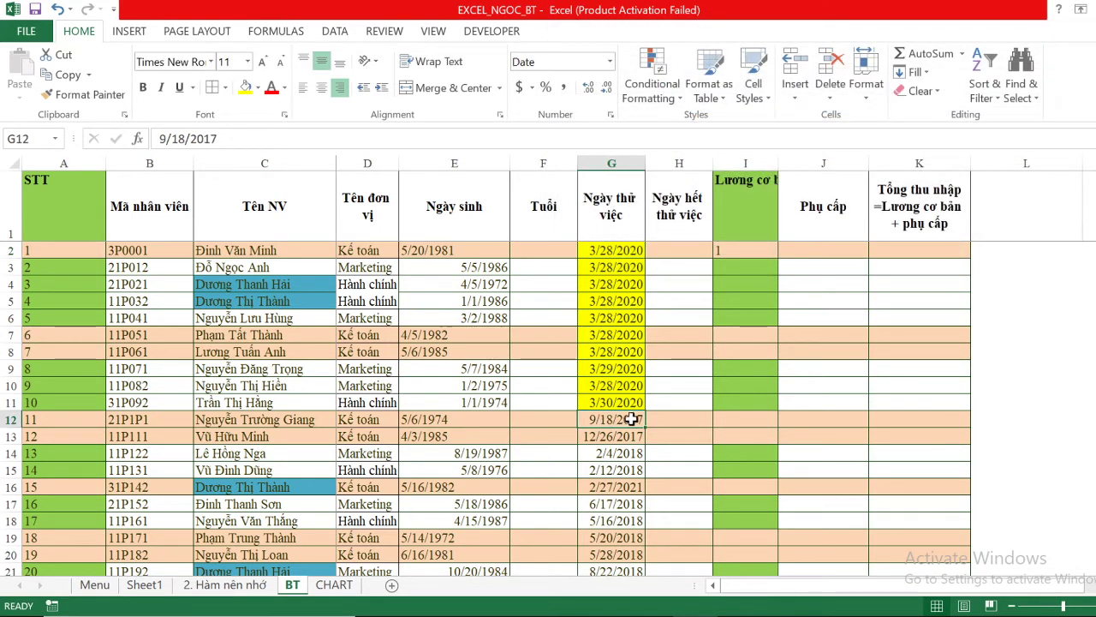
{"action": "type", "text": "3"}
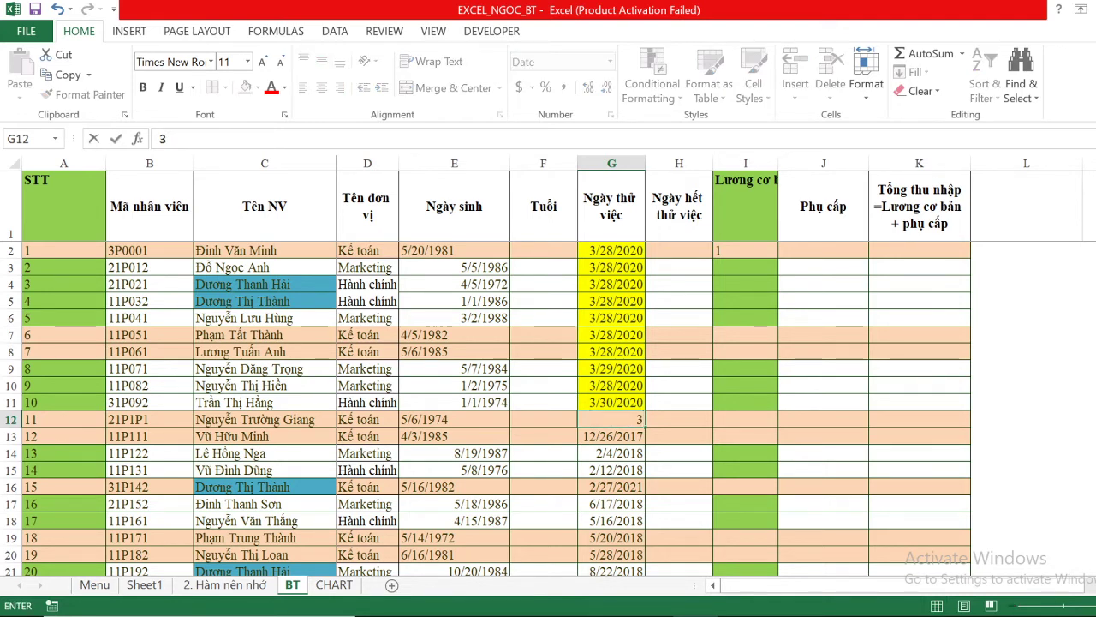
{"action": "type", "text": "/26/2020"}
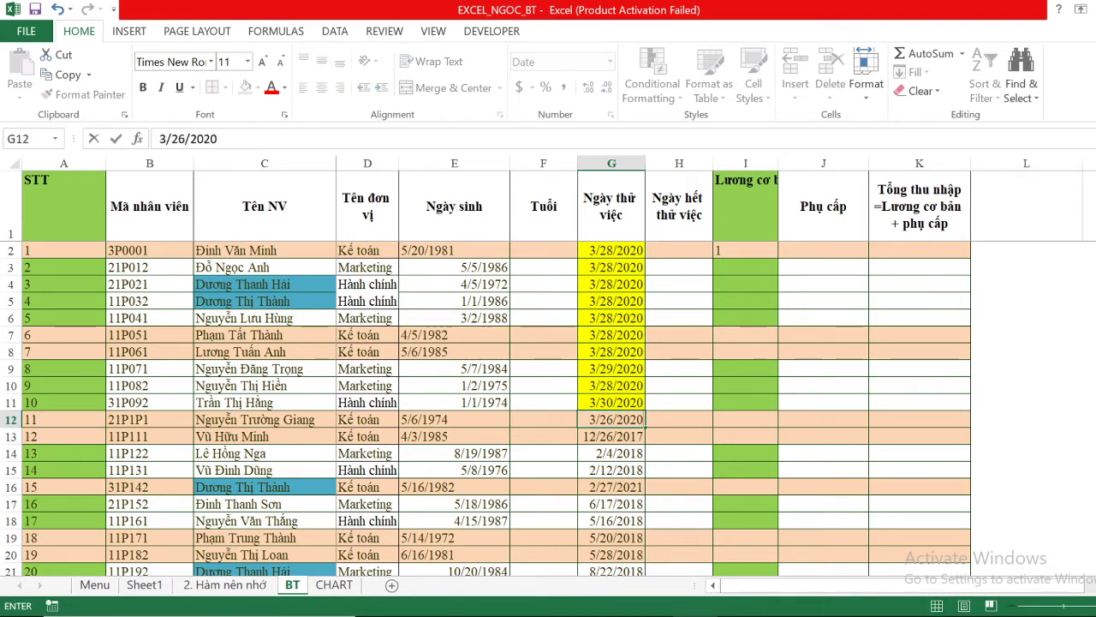
{"action": "key", "text": "Return"}
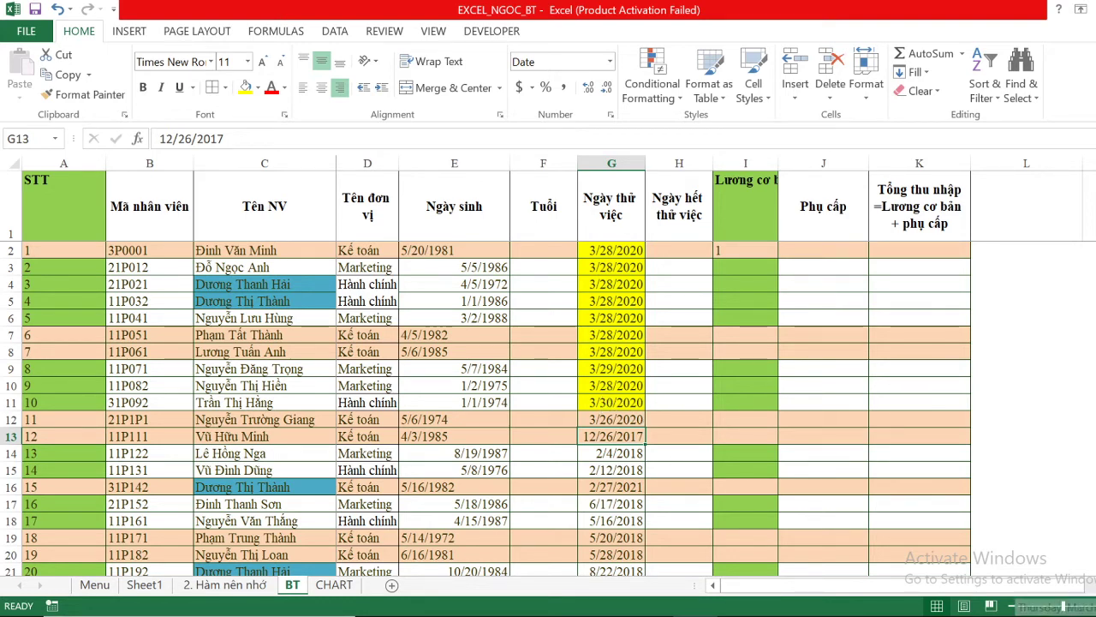
{"action": "left_click", "coordinate": [612, 420]}
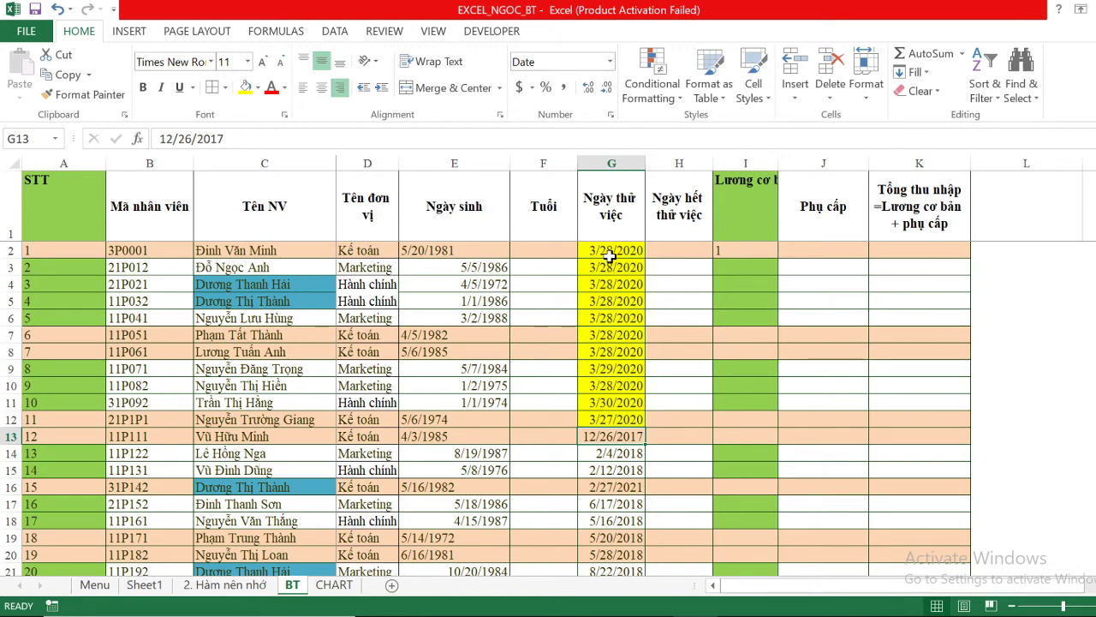
Reopen the yellow date rule from G2 and confirm it unchanged in both rule windows.
{"action": "left_click", "coordinate": [609, 257]}
{"action": "left_click", "coordinate": [653, 77]}
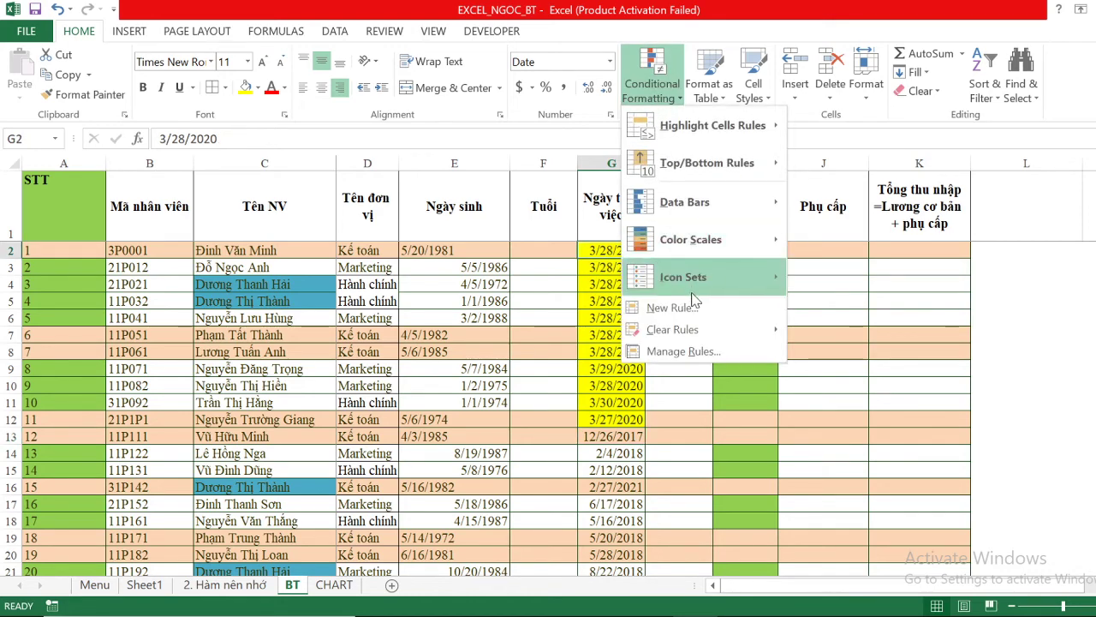
{"action": "left_click", "coordinate": [683, 351]}
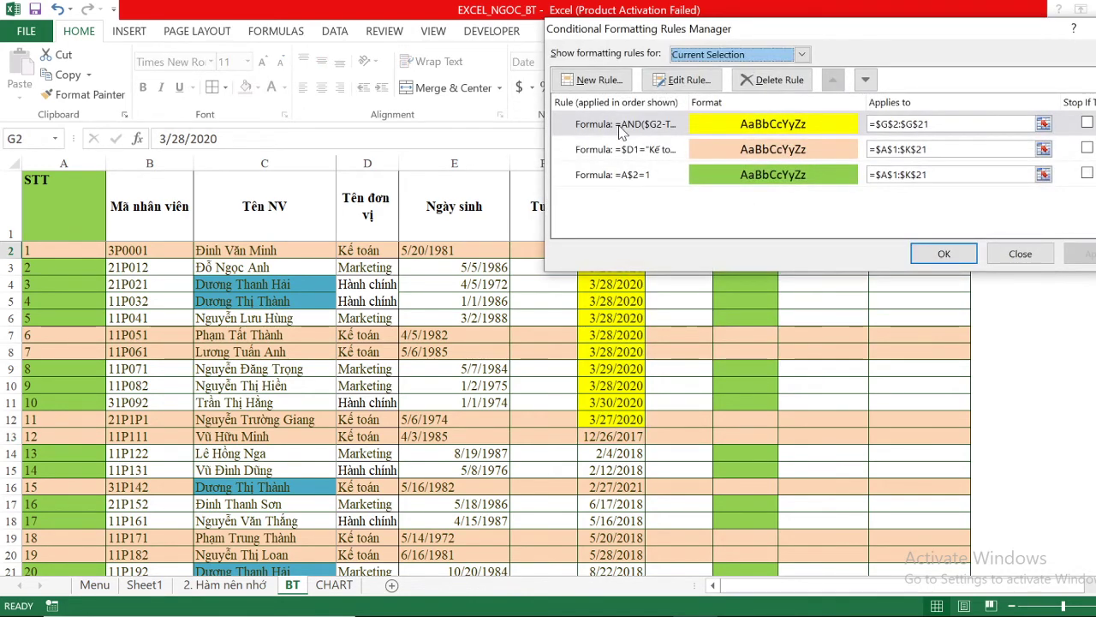
{"action": "double_click", "coordinate": [624, 129]}
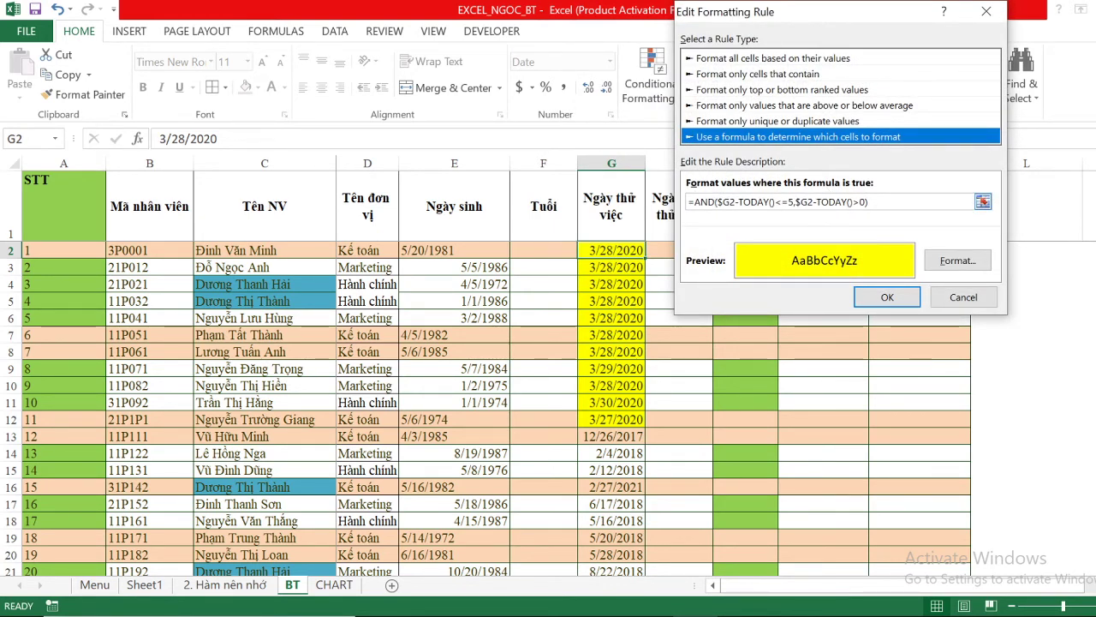
{"action": "left_click", "coordinate": [919, 295]}
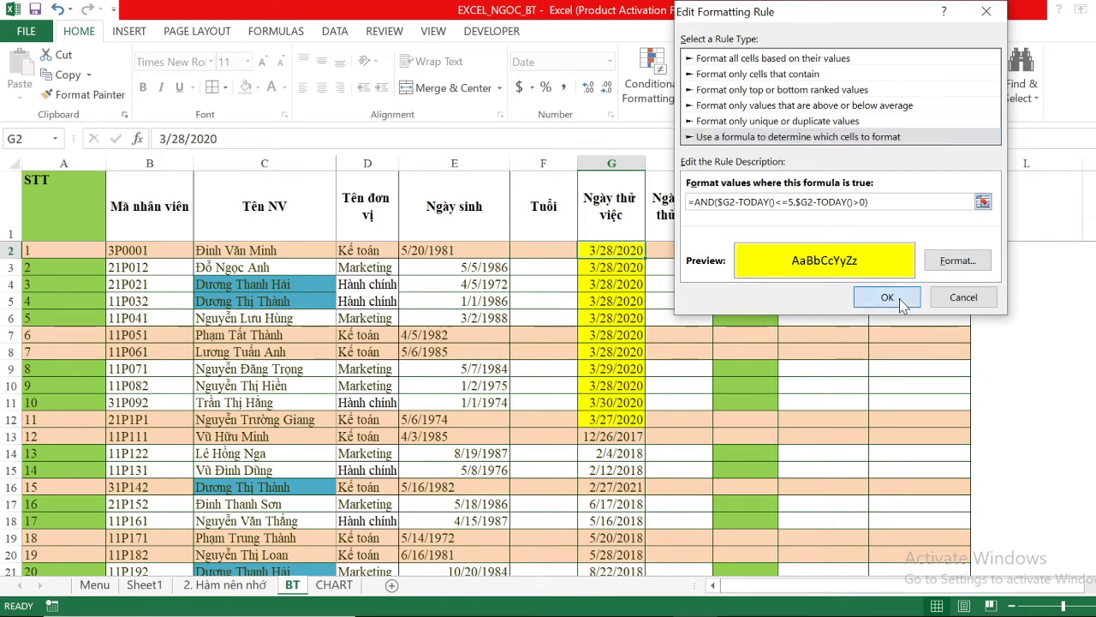
{"action": "left_click", "coordinate": [956, 258]}
{"action": "left_click", "coordinate": [957, 257]}
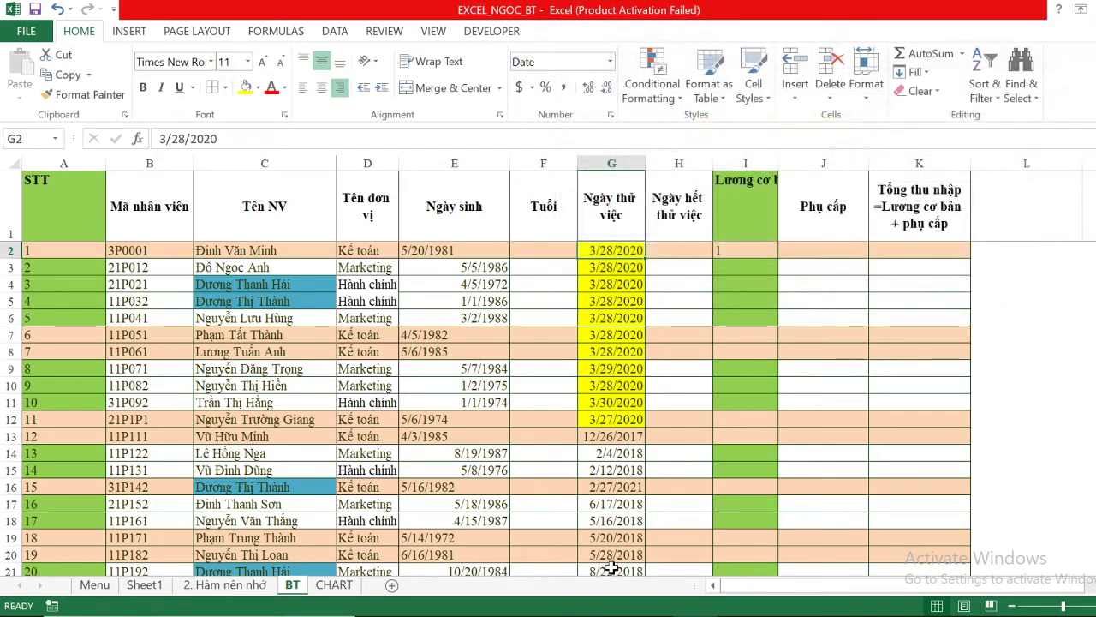
Browse the Menu topics and the 2. Hàm nên nhớ tab options, then view Sheet1.
{"action": "left_click", "coordinate": [95, 586]}
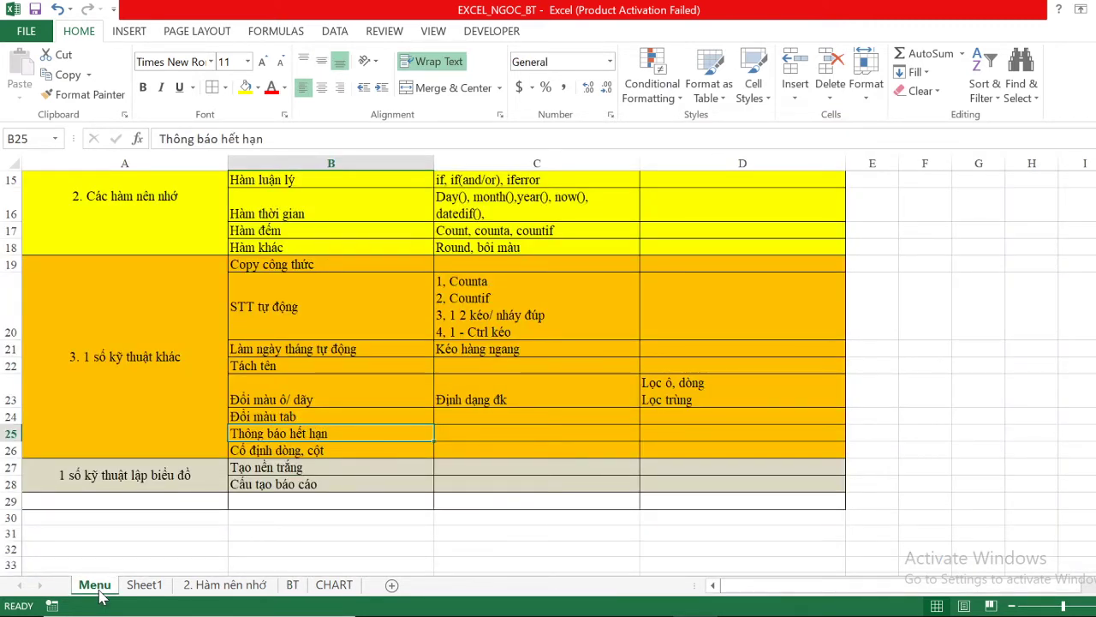
{"action": "left_click", "coordinate": [341, 446]}
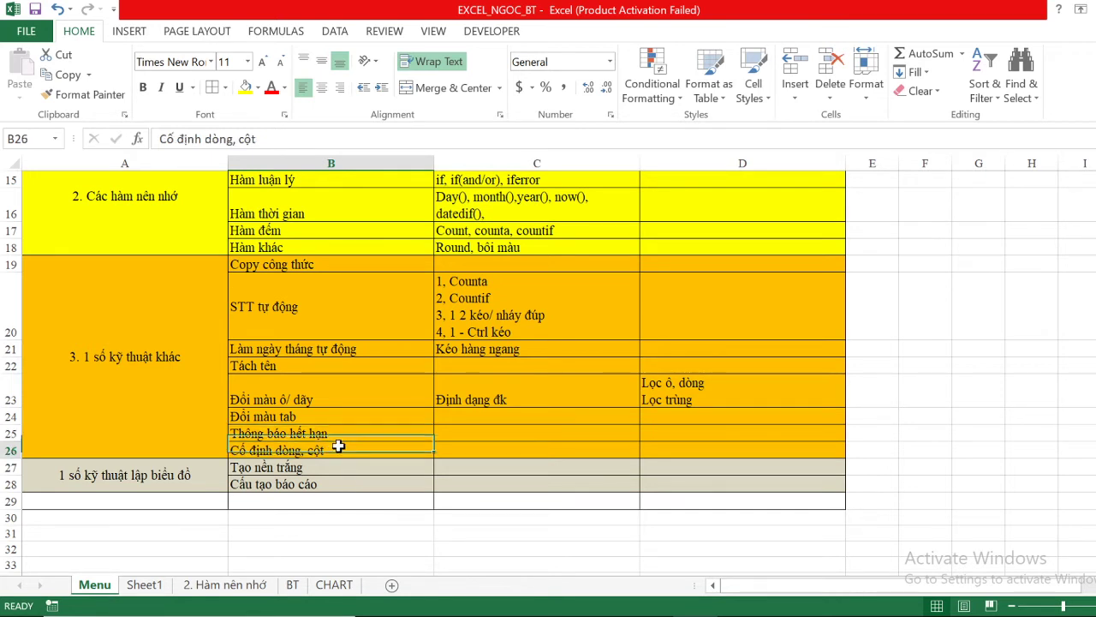
{"action": "left_click", "coordinate": [293, 417]}
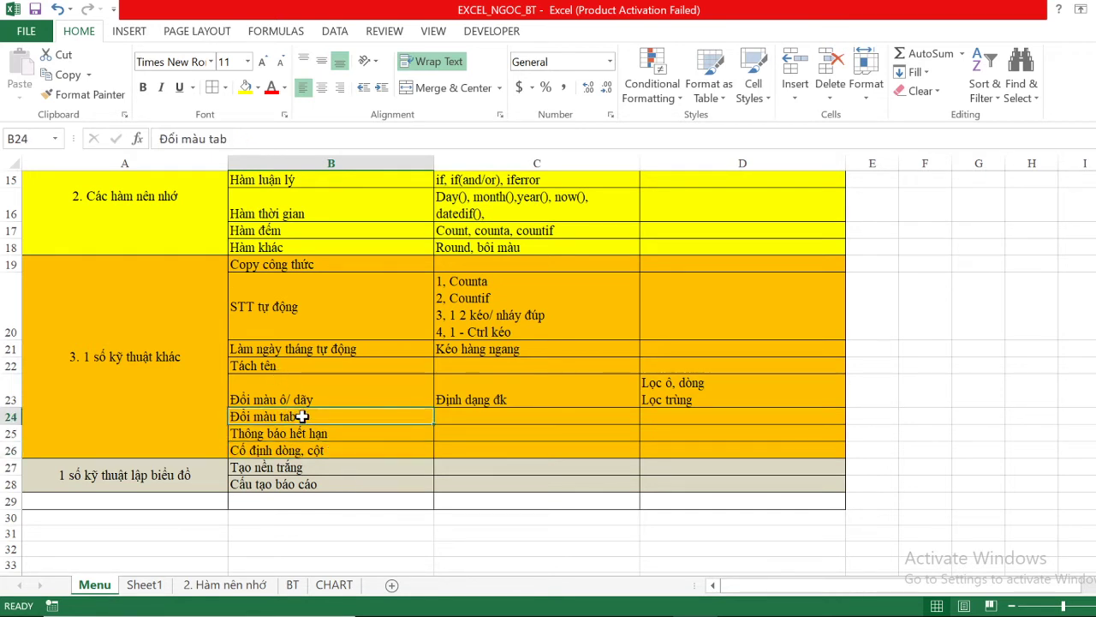
{"action": "right_click", "coordinate": [233, 589]}
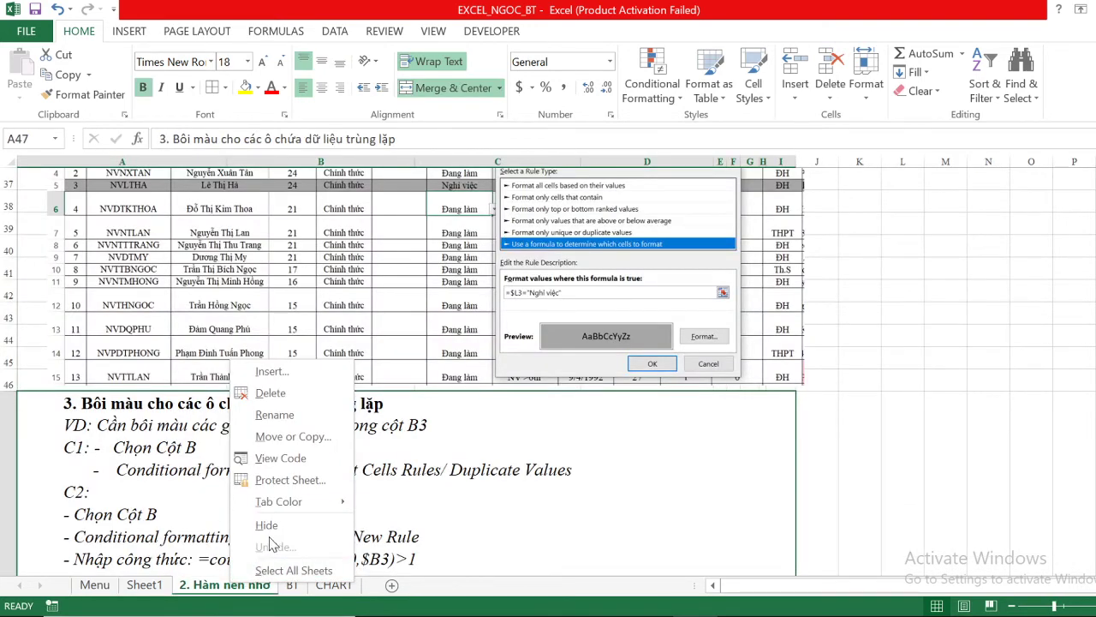
{"action": "mouse_move", "coordinate": [279, 501]}
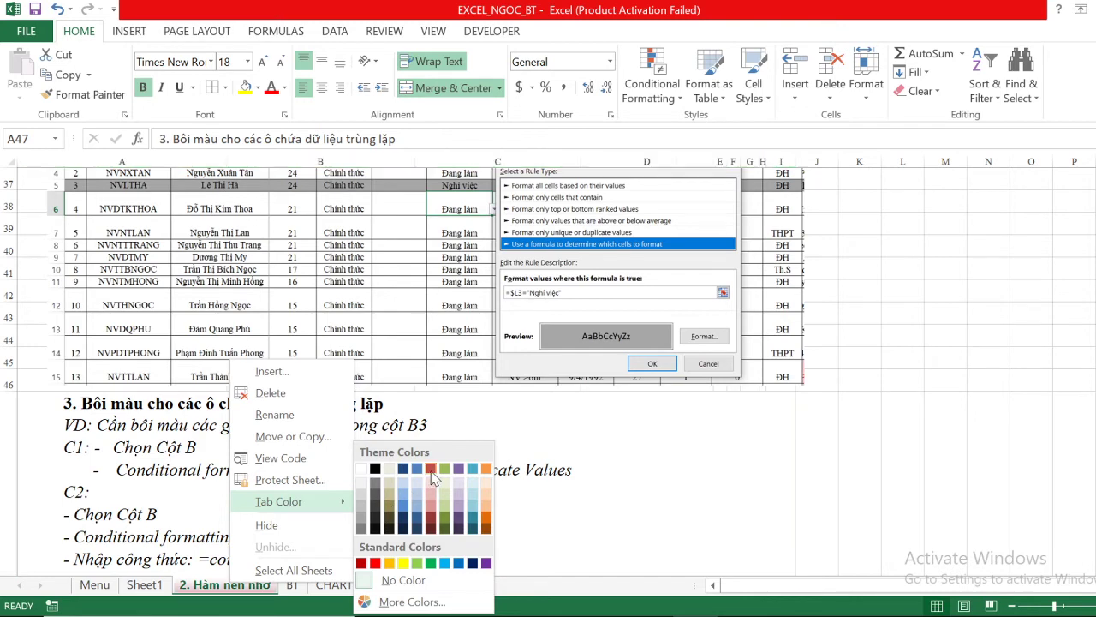
{"action": "key", "text": "Escape"}
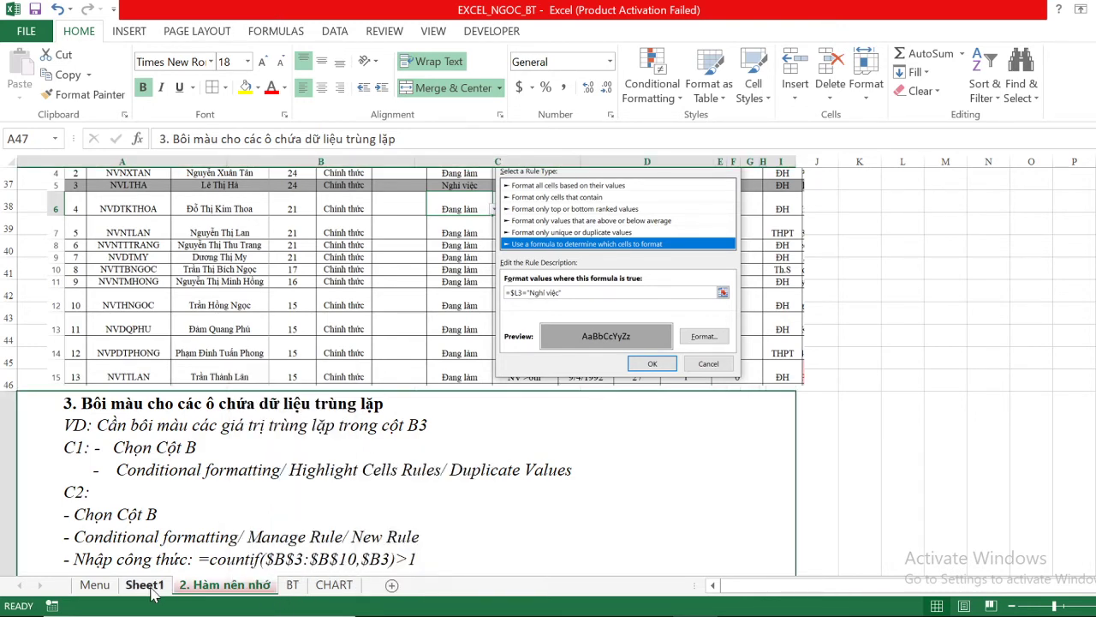
{"action": "left_click", "coordinate": [143, 585]}
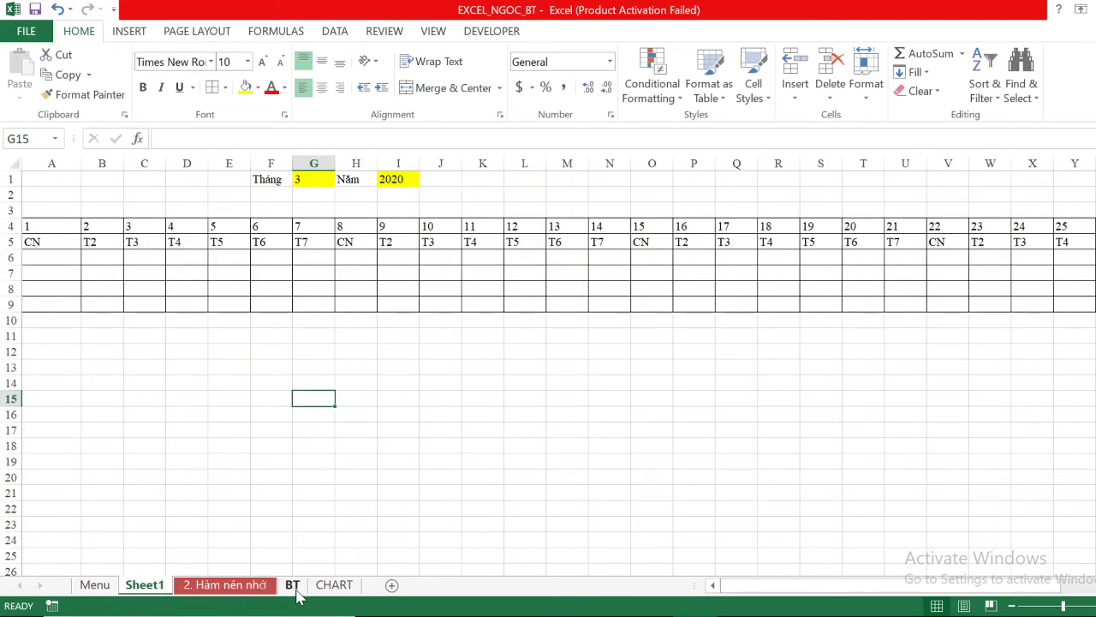
Revisit the Cố định dòng, cột topic on Menu, then return to the BT sheet.
{"action": "left_click", "coordinate": [94, 585]}
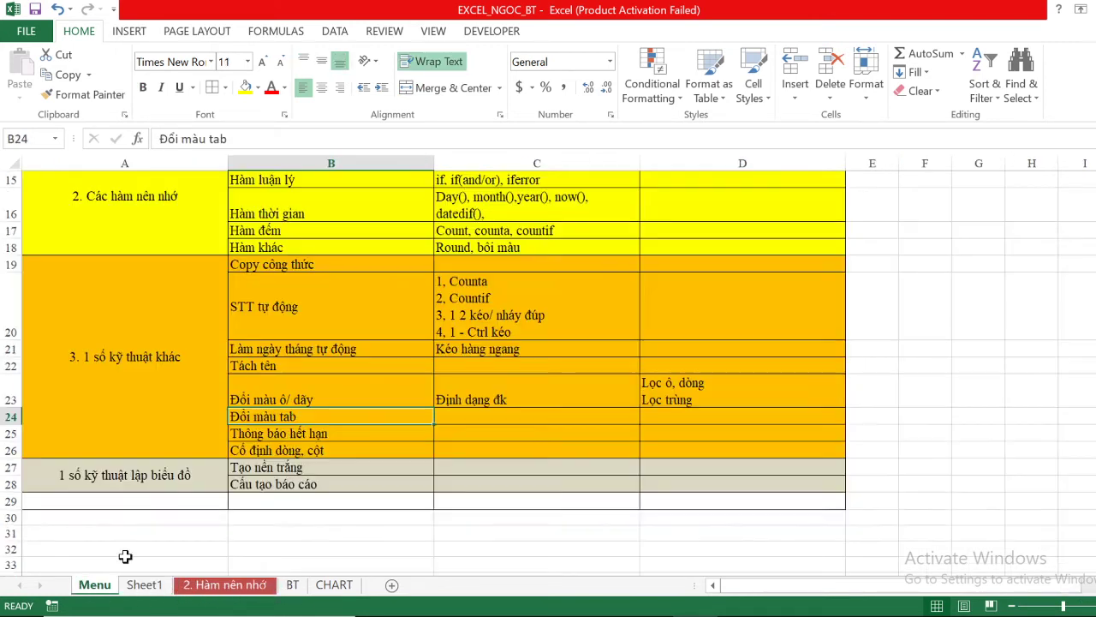
{"action": "left_click", "coordinate": [340, 453]}
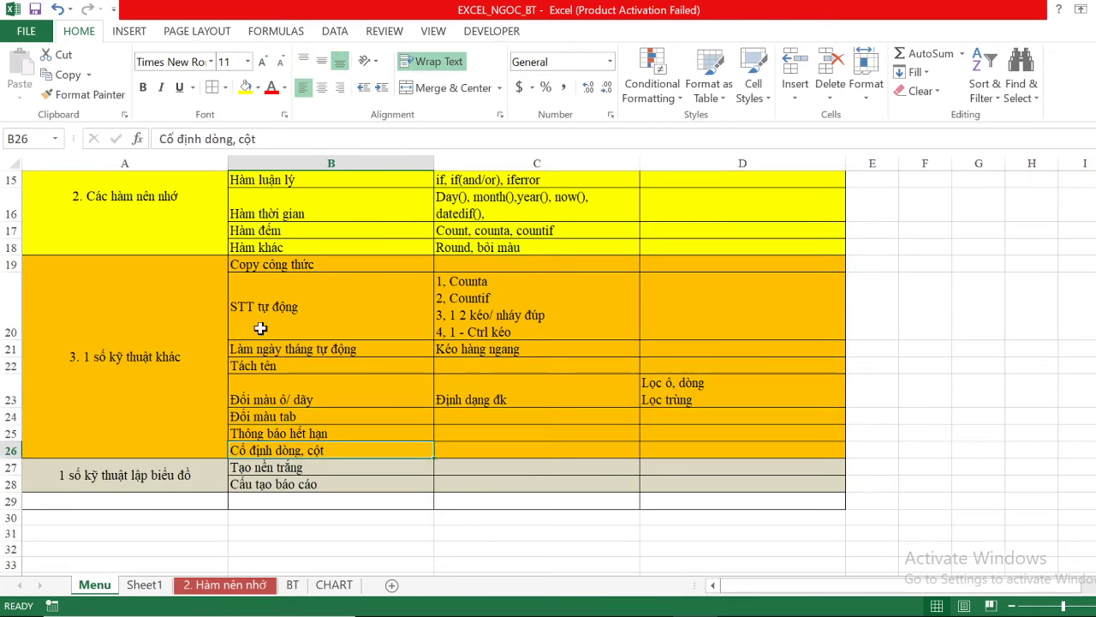
{"action": "scroll", "coordinate": [260, 321], "scroll_direction": "up", "scroll_amount": 3}
{"action": "scroll", "coordinate": [260, 321], "scroll_direction": "up", "scroll_amount": 2}
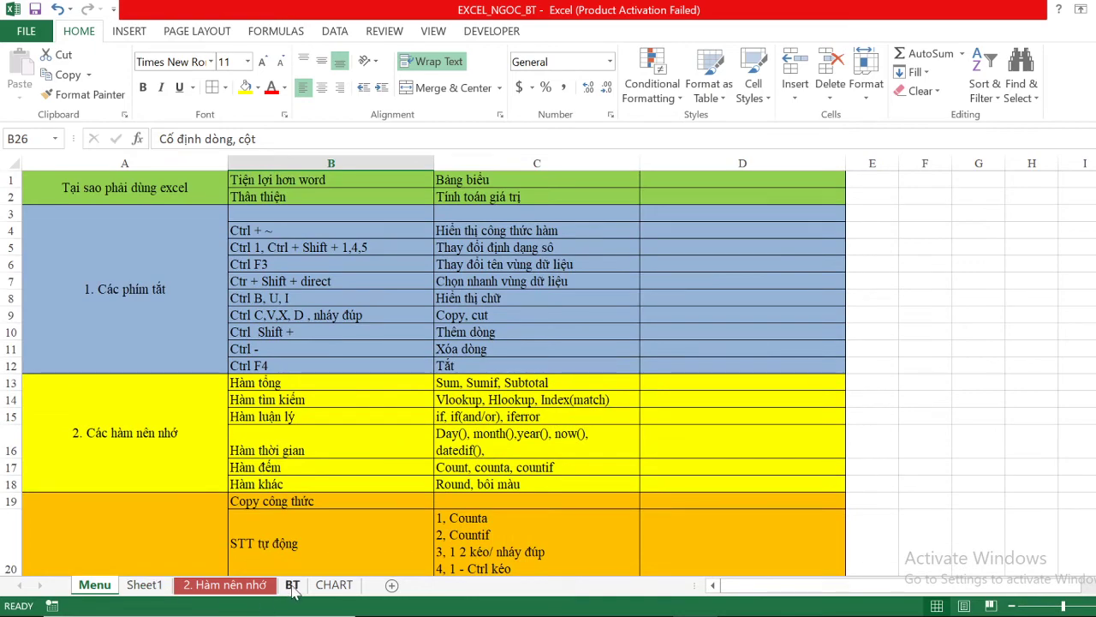
{"action": "left_click", "coordinate": [293, 585]}
{"action": "scroll", "coordinate": [297, 301], "scroll_direction": "down", "scroll_amount": 8}
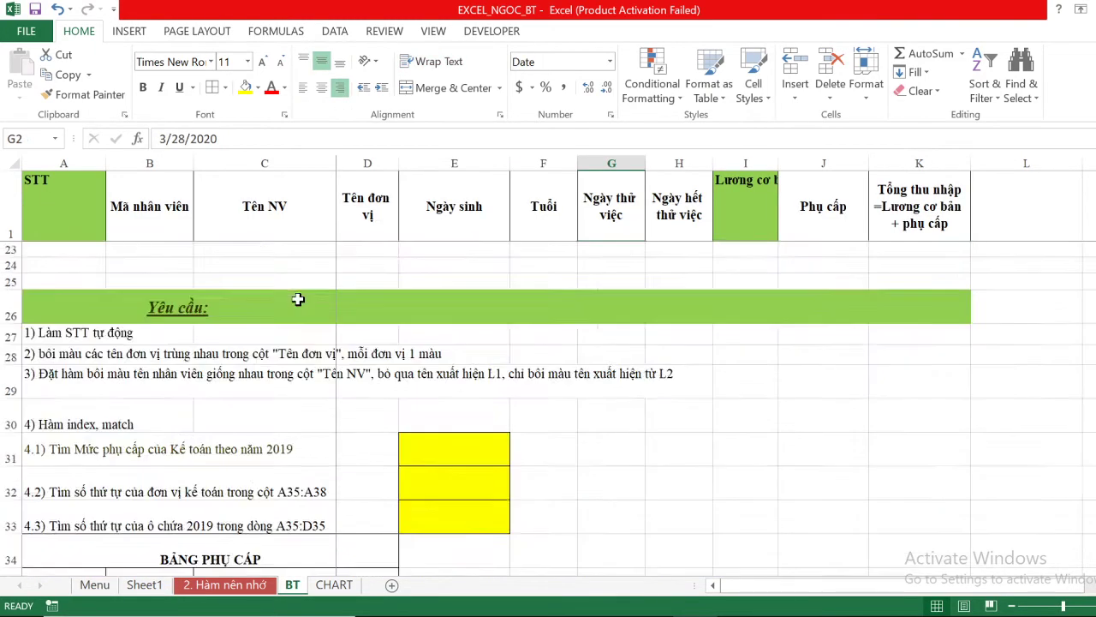
{"action": "scroll", "coordinate": [297, 301], "scroll_direction": "down", "scroll_amount": 1}
{"action": "scroll", "coordinate": [297, 301], "scroll_direction": "up", "scroll_amount": 9}
{"action": "scroll", "coordinate": [297, 300], "scroll_direction": "down", "scroll_amount": 4}
{"action": "scroll", "coordinate": [297, 301], "scroll_direction": "down", "scroll_amount": 3}
{"action": "scroll", "coordinate": [309, 349], "scroll_direction": "down", "scroll_amount": 4}
{"action": "scroll", "coordinate": [308, 349], "scroll_direction": "down", "scroll_amount": 8}
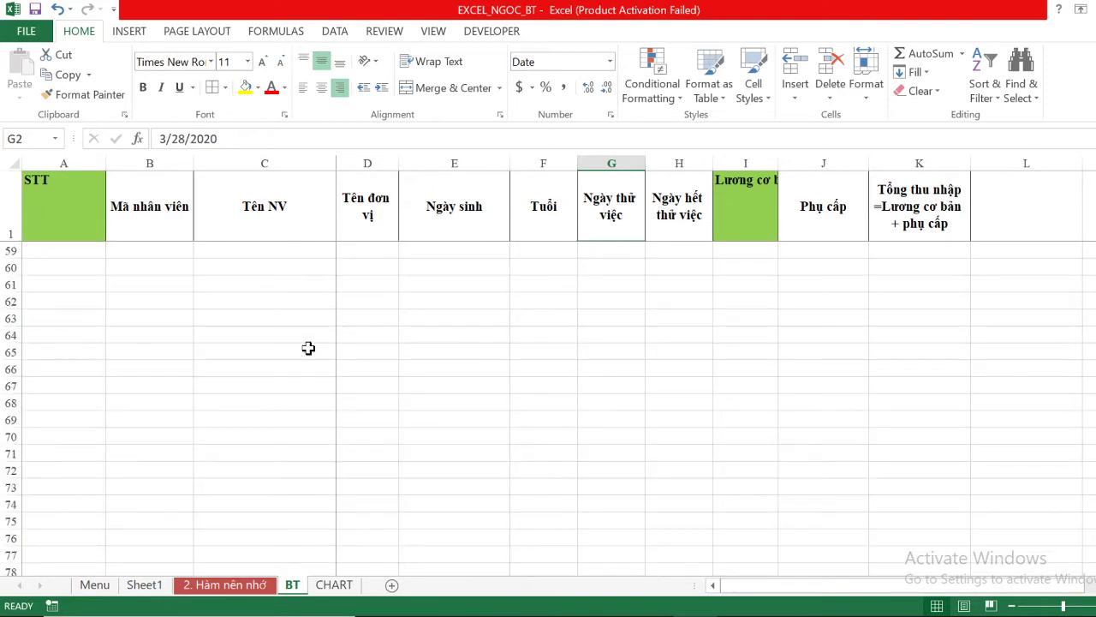
{"action": "scroll", "coordinate": [308, 349], "scroll_direction": "up", "scroll_amount": 19}
{"action": "left_click_drag", "start_coordinate": [60, 200], "coordinate": [942, 217]}
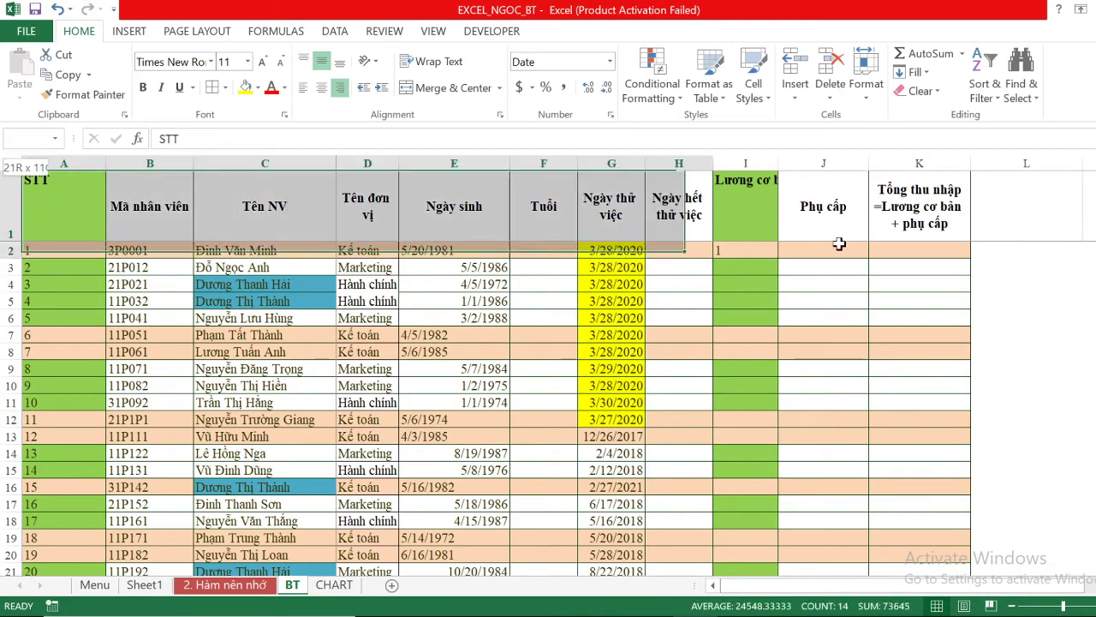
{"action": "scroll", "coordinate": [565, 377], "scroll_direction": "down", "scroll_amount": 3}
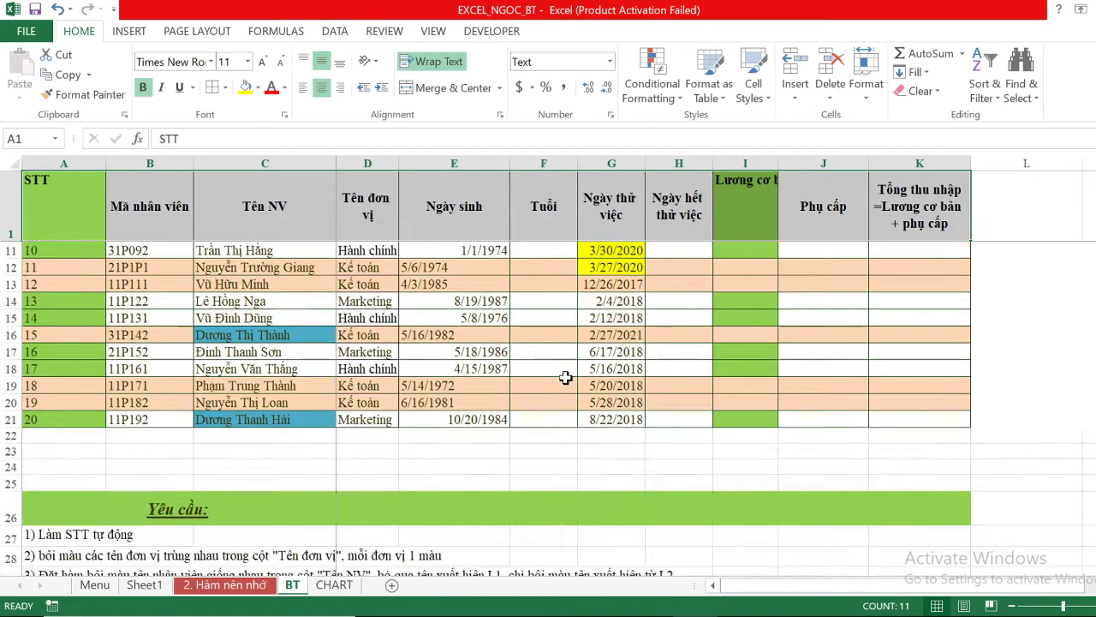
{"action": "scroll", "coordinate": [561, 375], "scroll_direction": "up", "scroll_amount": 1}
{"action": "scroll", "coordinate": [561, 375], "scroll_direction": "up", "scroll_amount": 2}
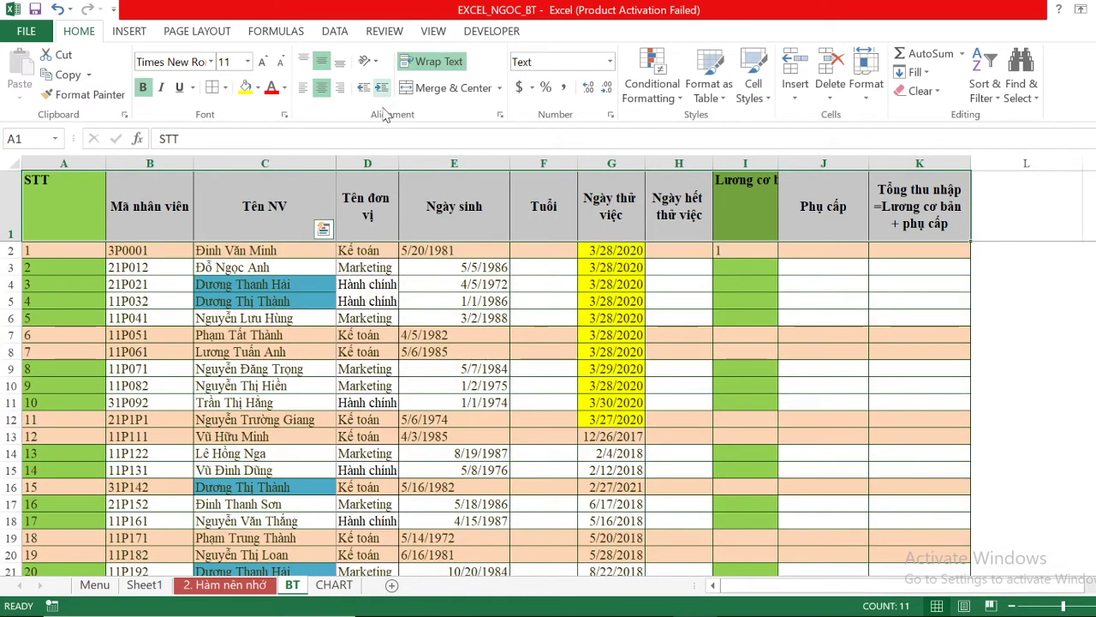
{"action": "left_click", "coordinate": [434, 33]}
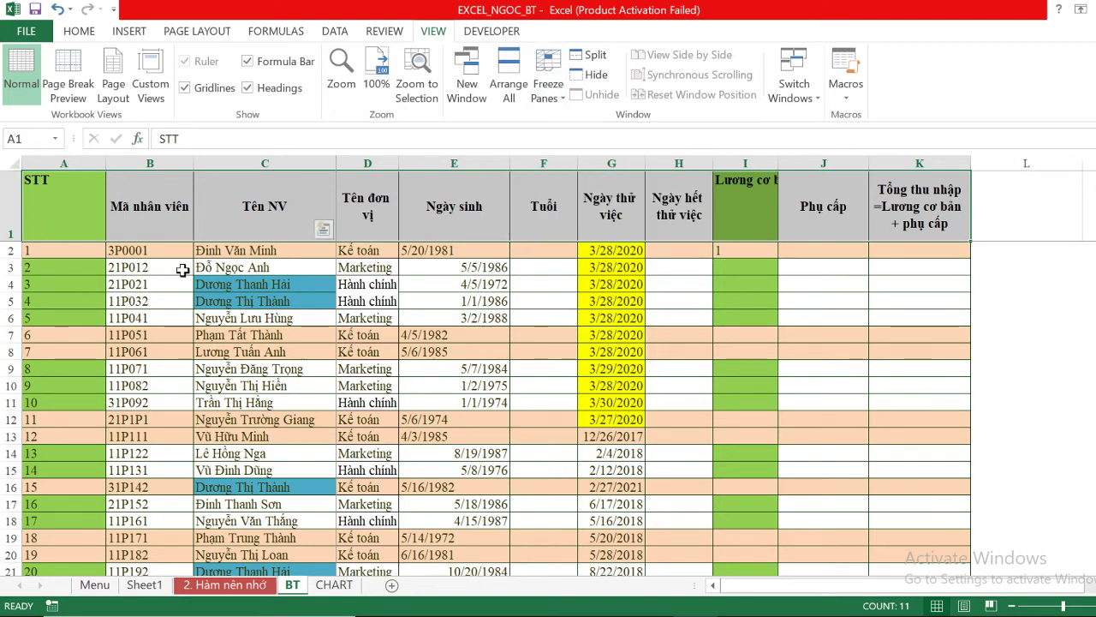
{"action": "left_click", "coordinate": [6, 248]}
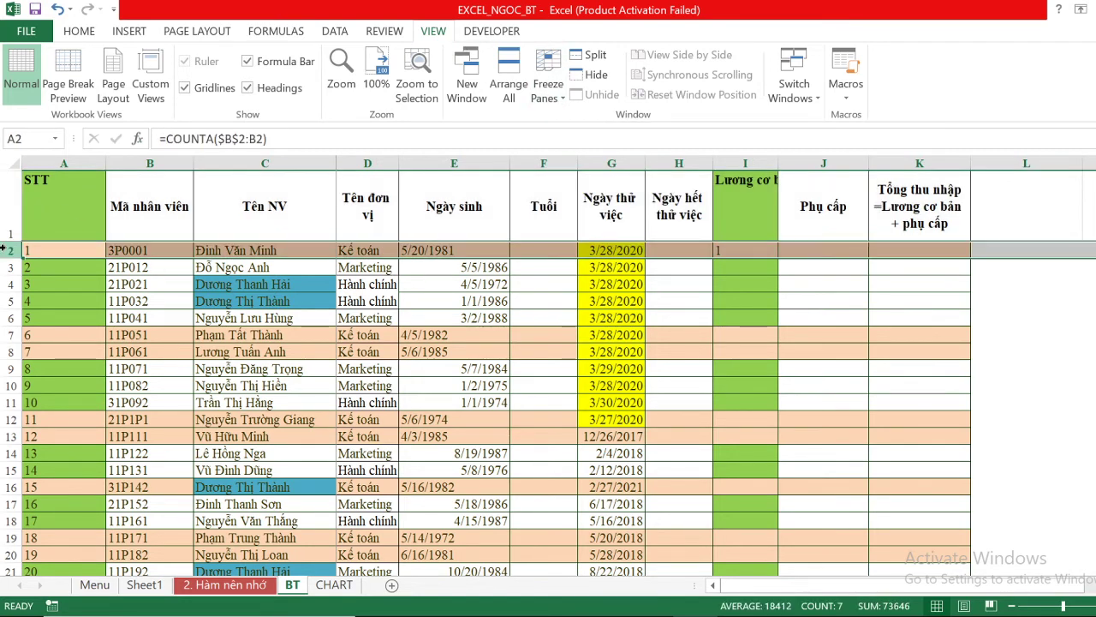
{"action": "left_click", "coordinate": [548, 90]}
{"action": "left_click", "coordinate": [604, 137]}
{"action": "scroll", "coordinate": [124, 381], "scroll_direction": "down", "scroll_amount": 2}
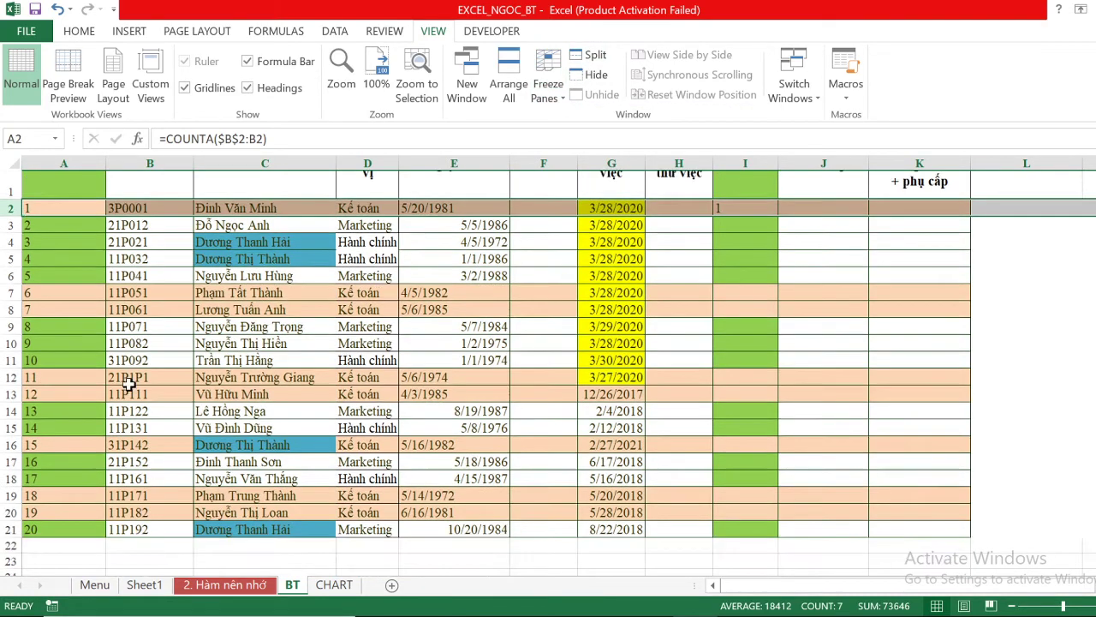
{"action": "scroll", "coordinate": [127, 383], "scroll_direction": "up", "scroll_amount": 2}
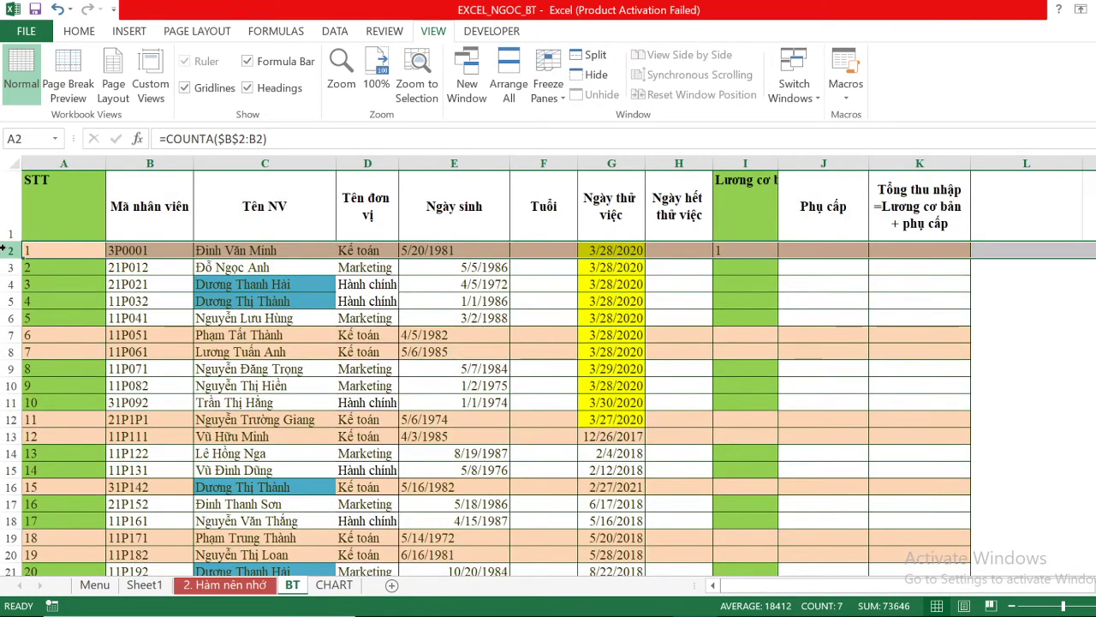
{"action": "left_click", "coordinate": [548, 90]}
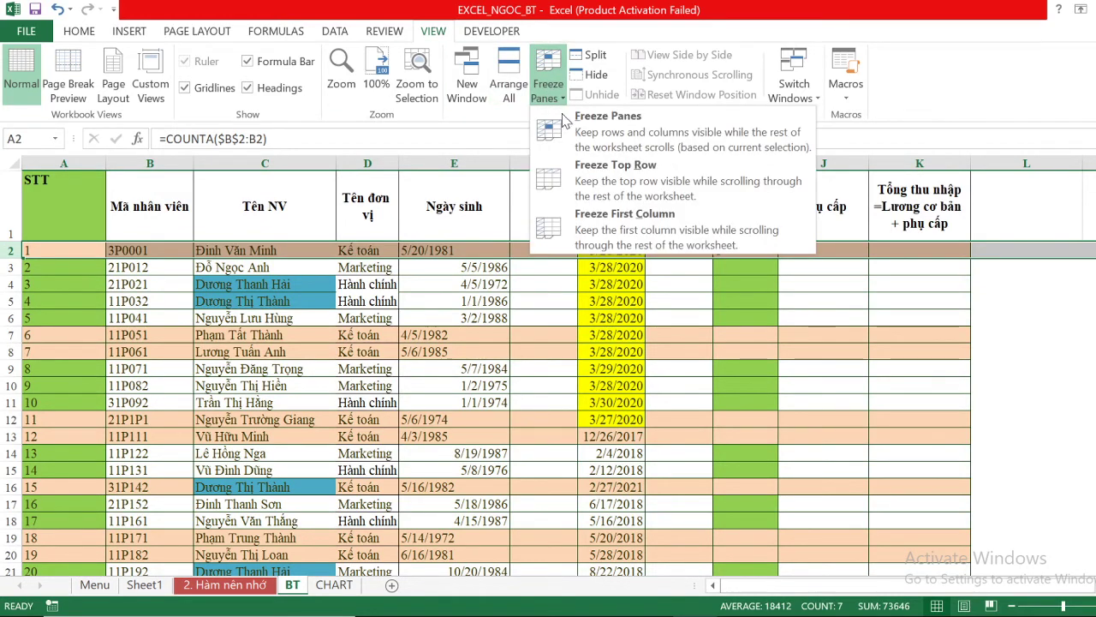
{"action": "left_click", "coordinate": [578, 128]}
{"action": "scroll", "coordinate": [435, 406], "scroll_direction": "down", "scroll_amount": 3}
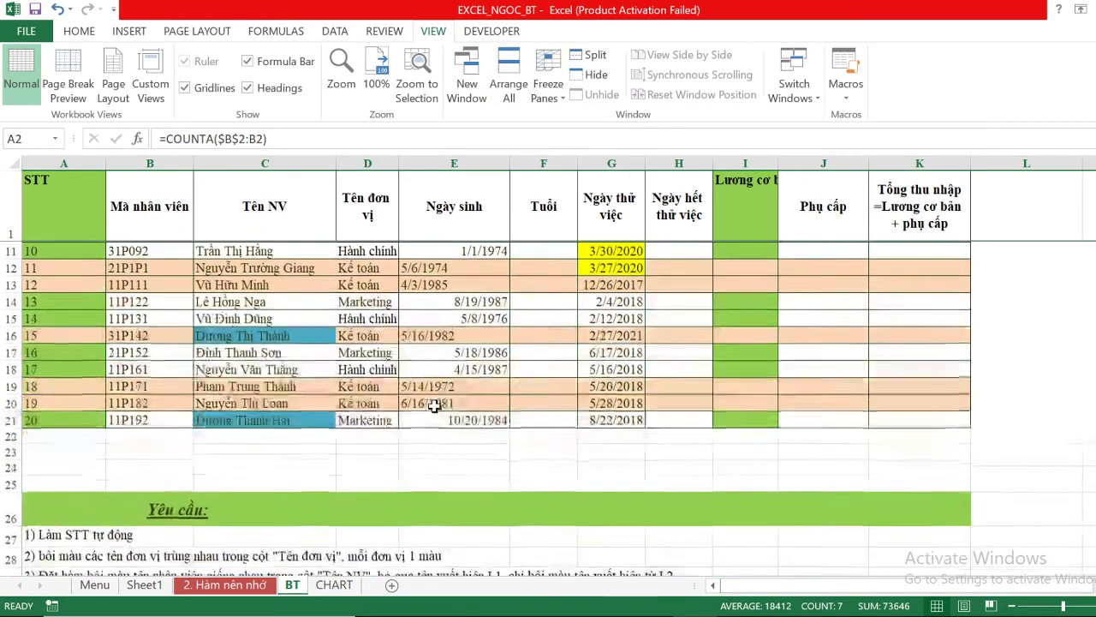
{"action": "scroll", "coordinate": [435, 406], "scroll_direction": "up", "scroll_amount": 3}
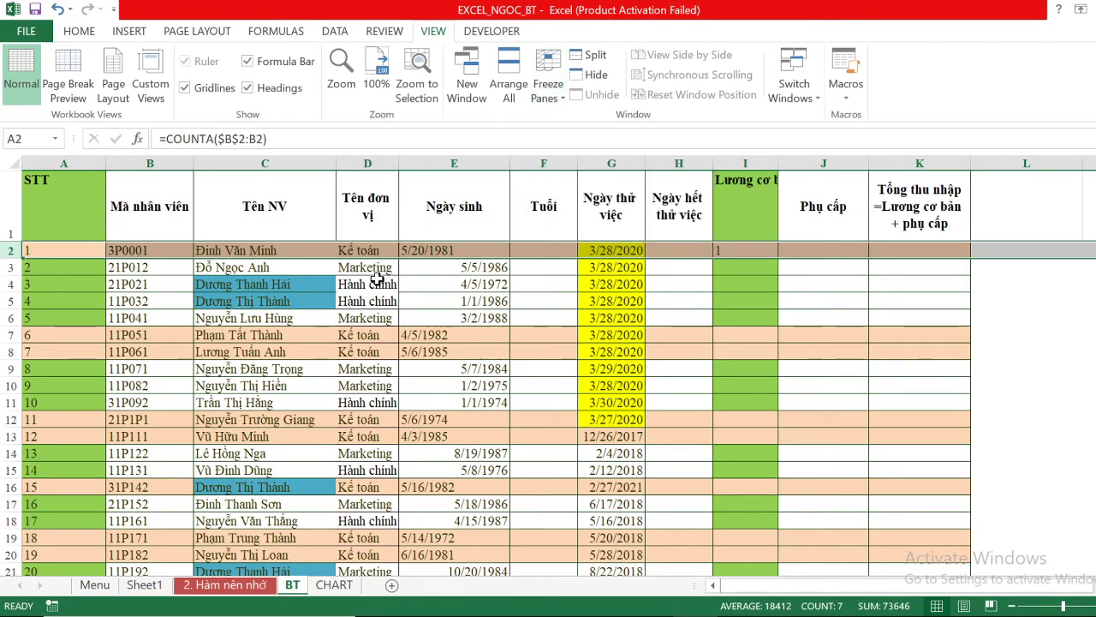
{"action": "scroll", "coordinate": [377, 279], "scroll_direction": "right", "scroll_amount": 2}
{"action": "scroll", "coordinate": [377, 279], "scroll_direction": "left", "scroll_amount": 2}
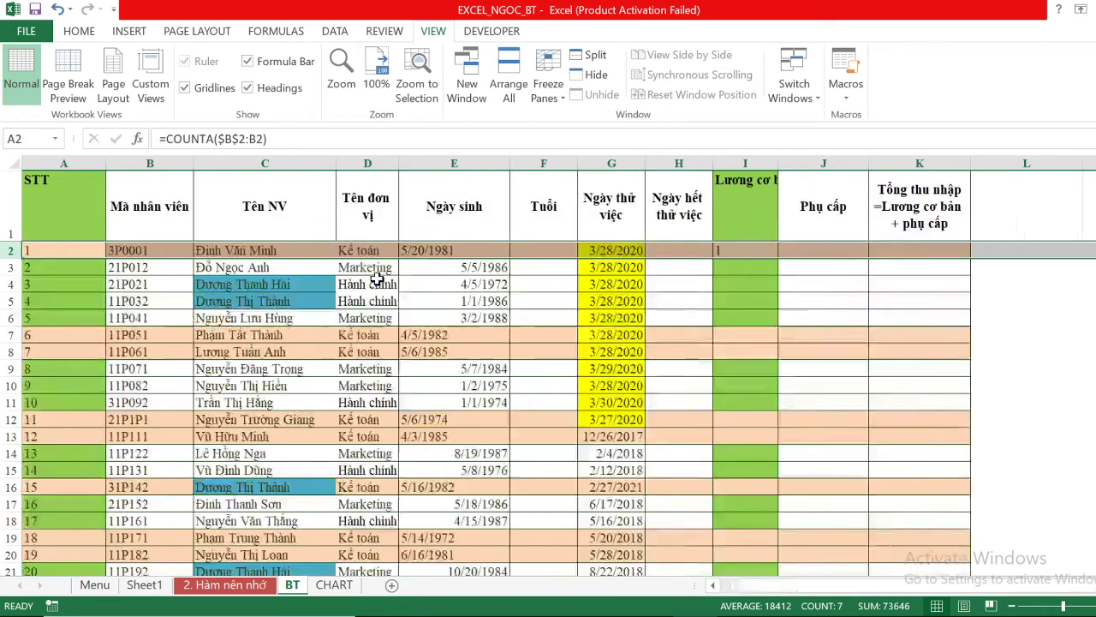
{"action": "left_click", "coordinate": [362, 160]}
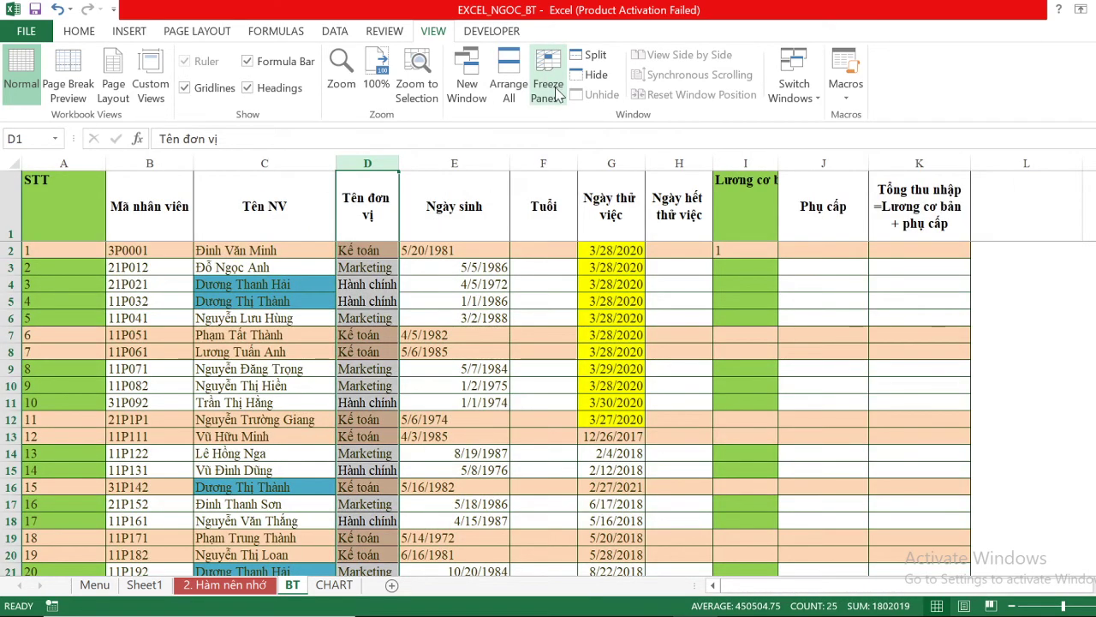
{"action": "left_click", "coordinate": [556, 93]}
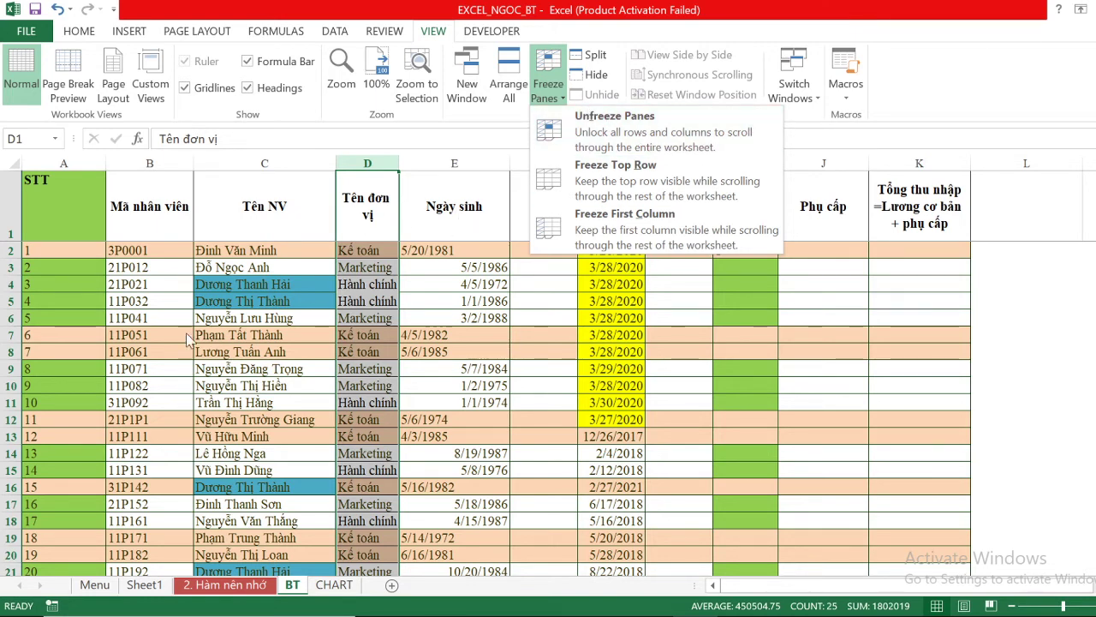
{"action": "left_click", "coordinate": [533, 381]}
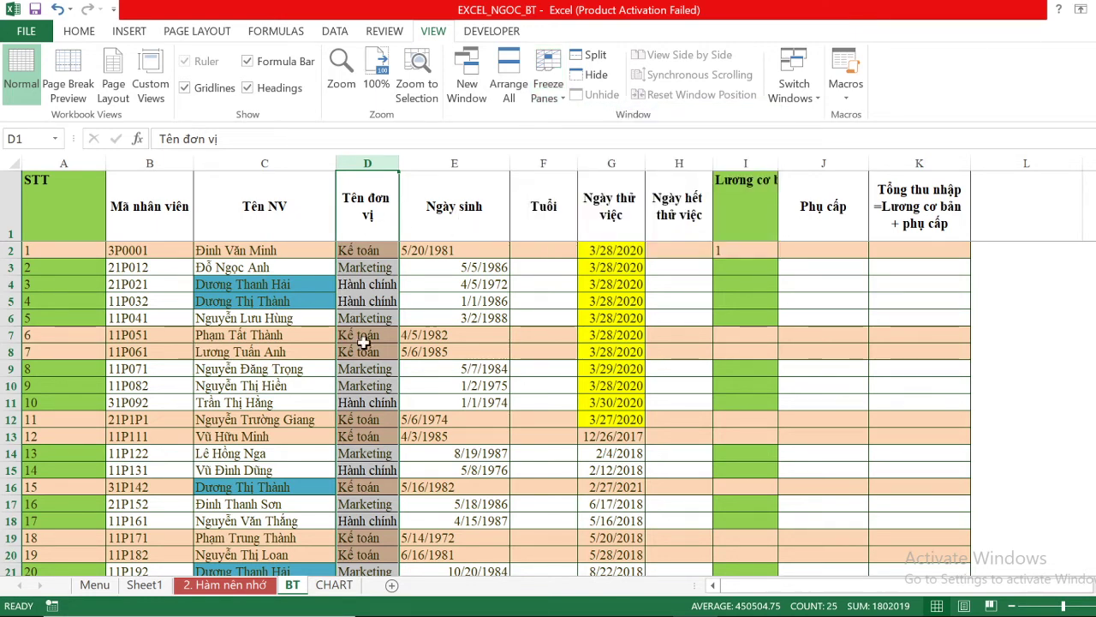
{"action": "left_click", "coordinate": [557, 96]}
{"action": "left_click", "coordinate": [552, 96]}
{"action": "left_click", "coordinate": [553, 96]}
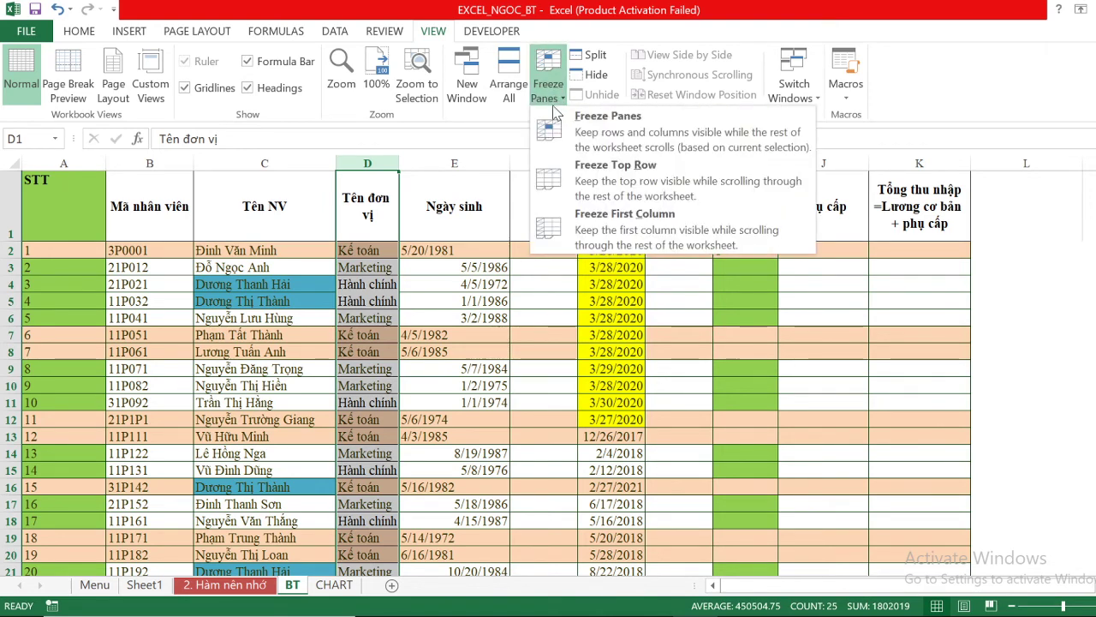
{"action": "left_click", "coordinate": [591, 115]}
{"action": "scroll", "coordinate": [464, 329], "scroll_direction": "right", "scroll_amount": 3}
{"action": "scroll", "coordinate": [463, 329], "scroll_direction": "left", "scroll_amount": 3}
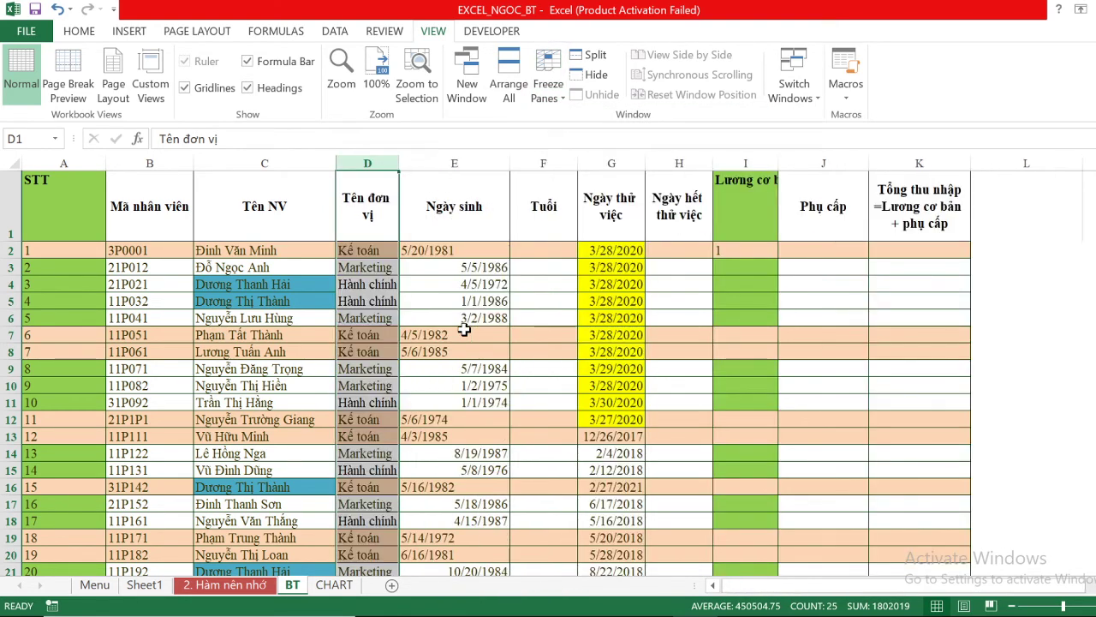
{"action": "left_click", "coordinate": [542, 98]}
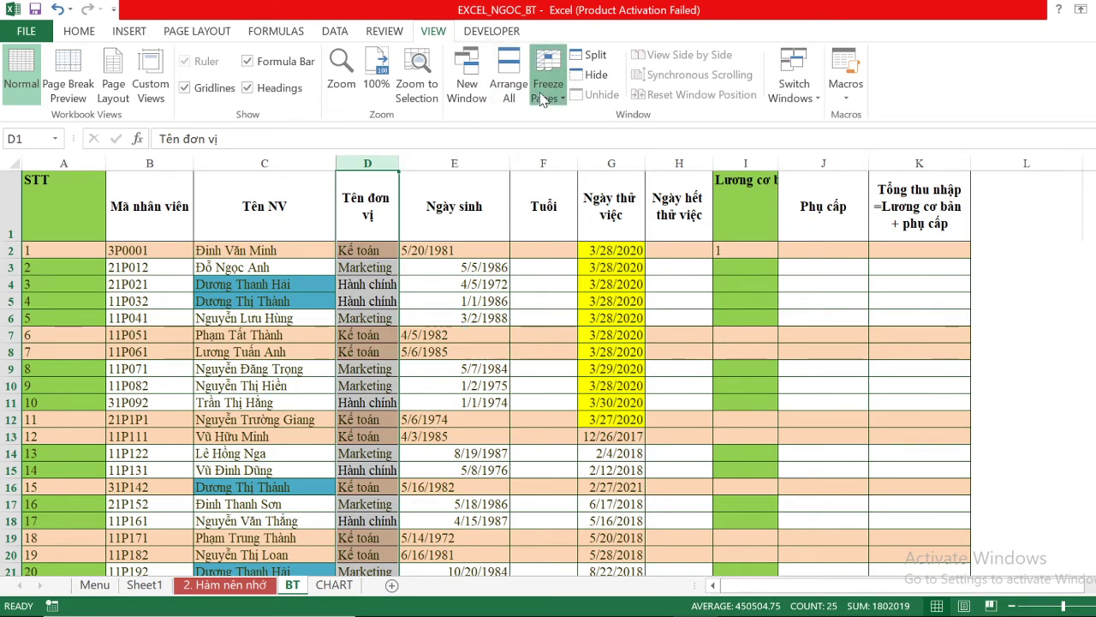
{"action": "left_click", "coordinate": [583, 115]}
{"action": "scroll", "coordinate": [458, 322], "scroll_direction": "down", "scroll_amount": 3}
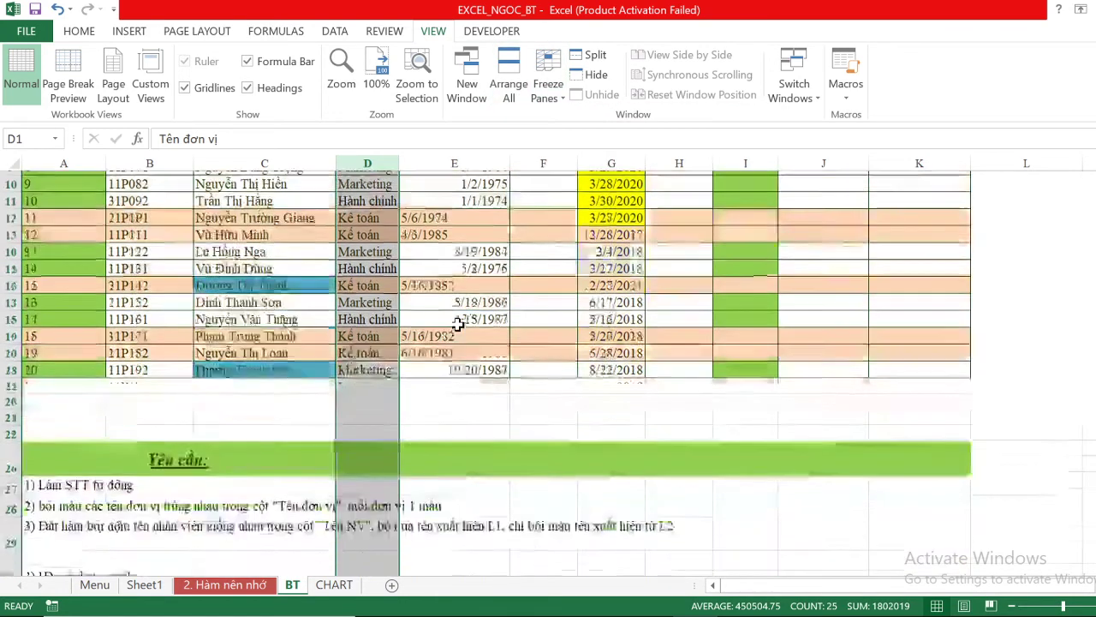
{"action": "scroll", "coordinate": [452, 322], "scroll_direction": "up", "scroll_amount": 3}
{"action": "left_click", "coordinate": [453, 352]}
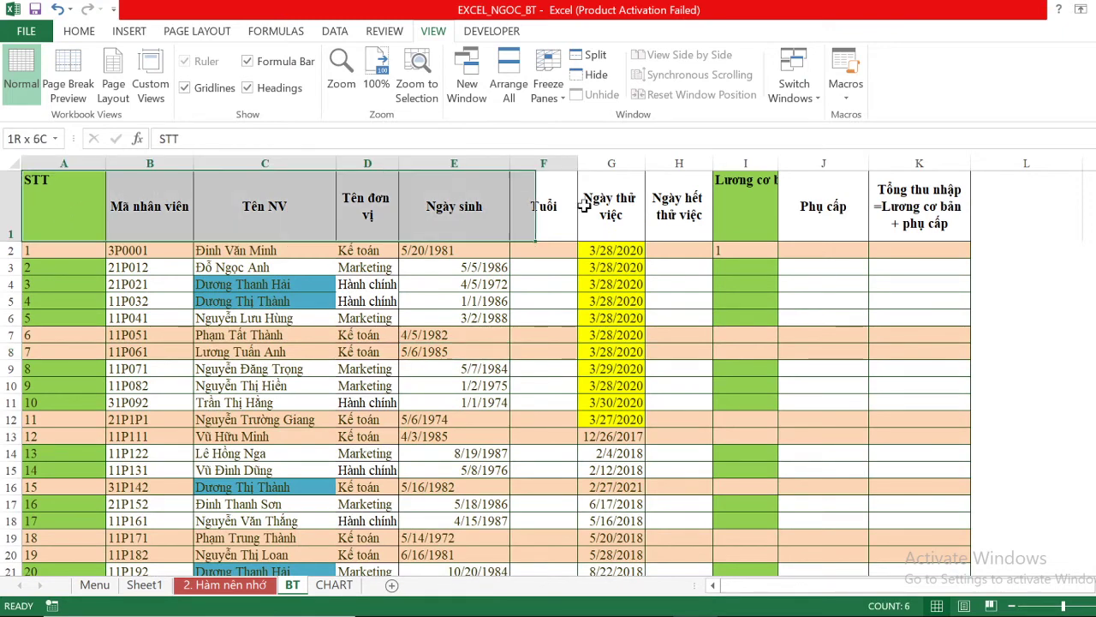
{"action": "left_click_drag", "start_coordinate": [60, 212], "coordinate": [591, 205]}
{"action": "left_click_drag", "start_coordinate": [234, 208], "coordinate": [264, 555]}
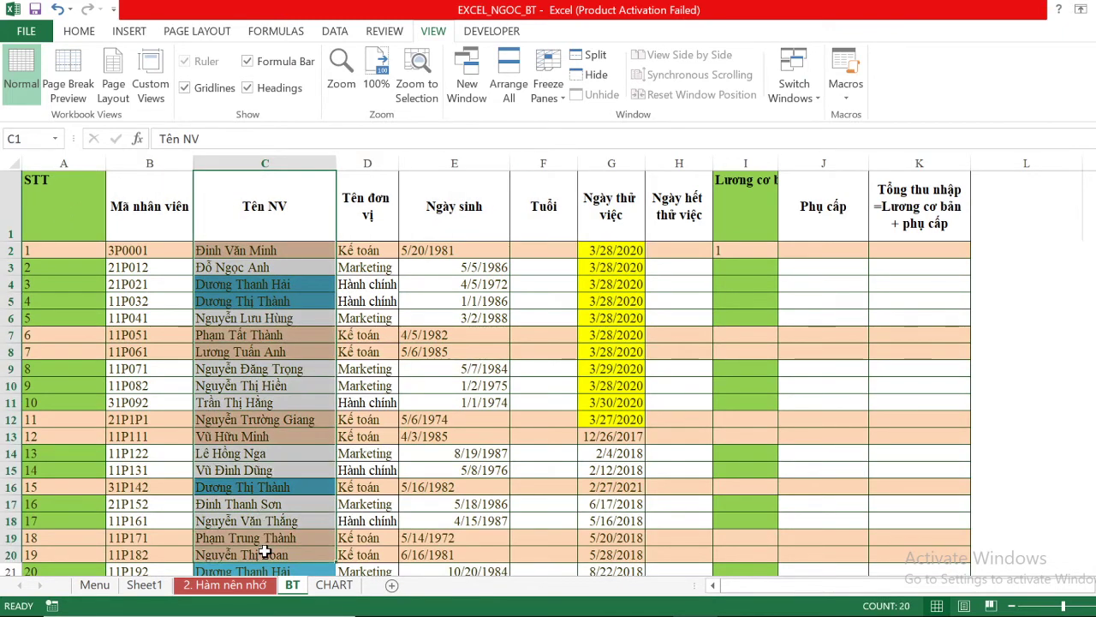
{"action": "left_click", "coordinate": [347, 251]}
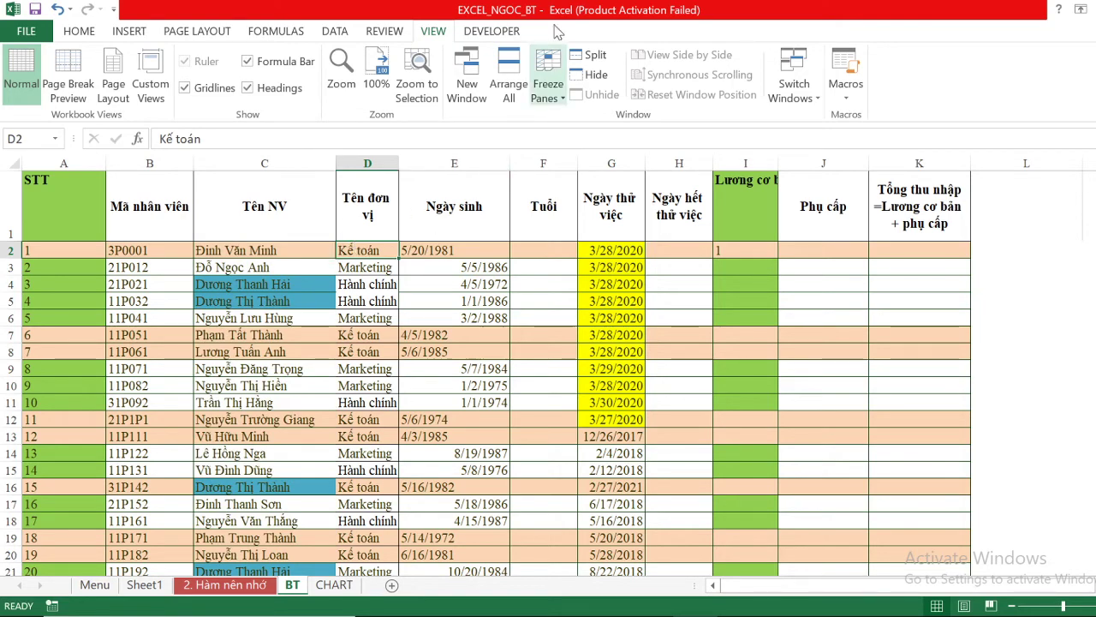
{"action": "left_click", "coordinate": [548, 90]}
{"action": "left_click", "coordinate": [586, 131]}
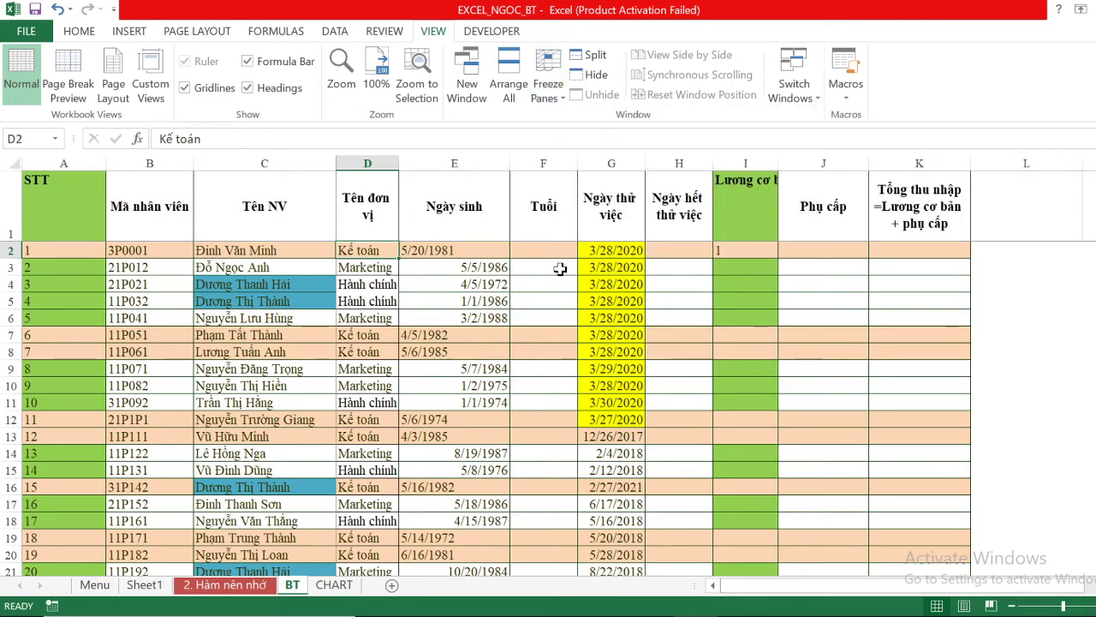
{"action": "scroll", "coordinate": [541, 385], "scroll_direction": "down", "scroll_amount": 3}
{"action": "scroll", "coordinate": [542, 385], "scroll_direction": "down", "scroll_amount": 1}
{"action": "scroll", "coordinate": [541, 385], "scroll_direction": "right", "scroll_amount": 2}
{"action": "scroll", "coordinate": [541, 386], "scroll_direction": "left", "scroll_amount": 2}
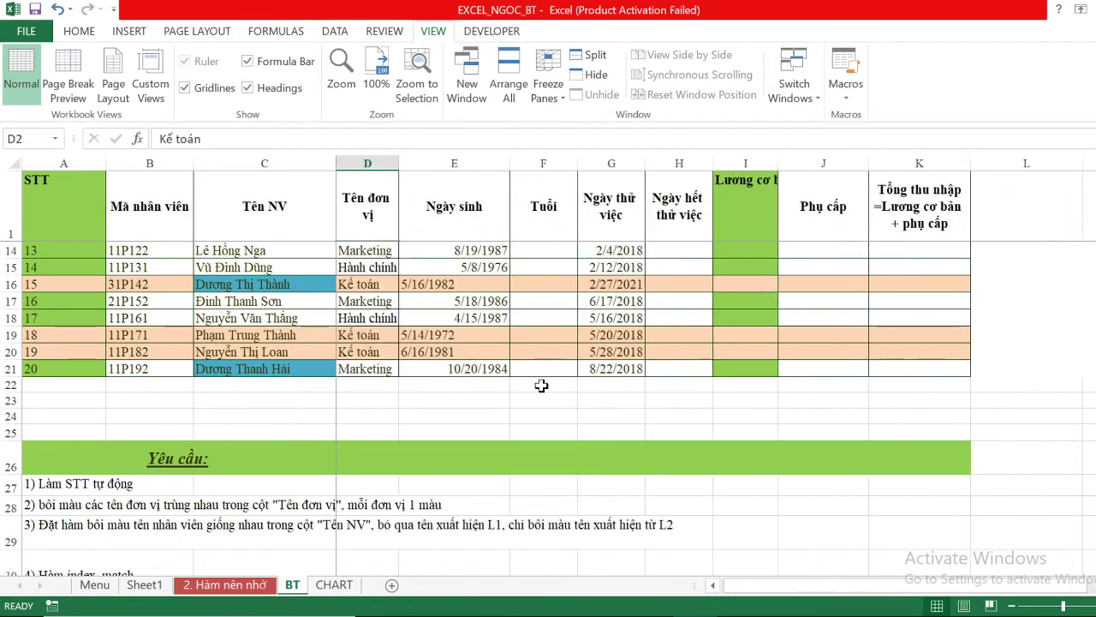
{"action": "scroll", "coordinate": [541, 385], "scroll_direction": "down", "scroll_amount": 4}
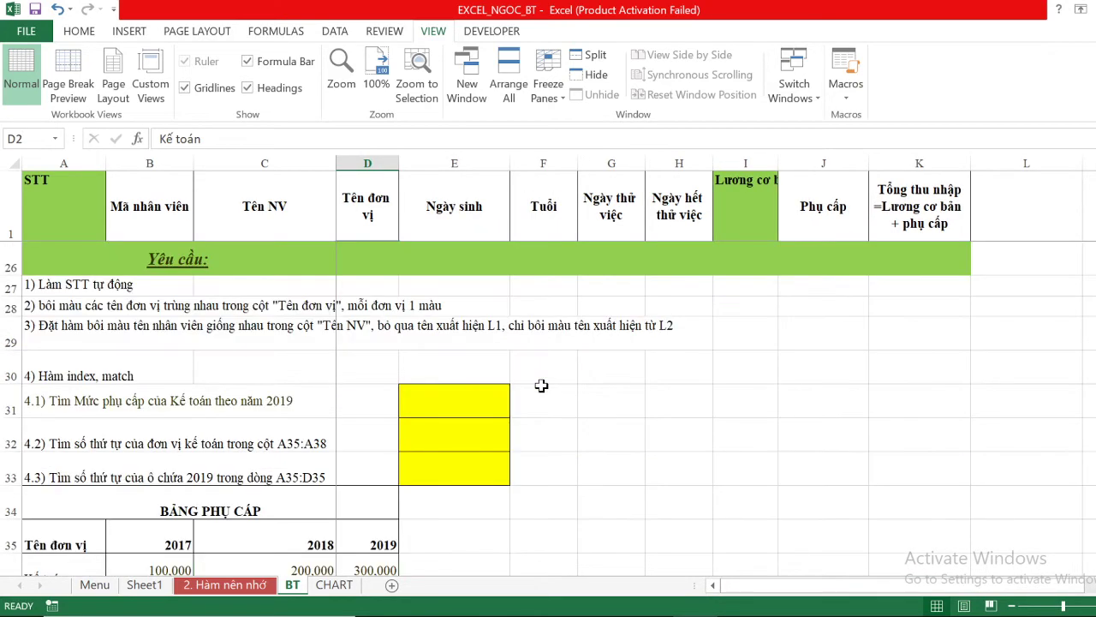
{"action": "scroll", "coordinate": [605, 427], "scroll_direction": "up", "scroll_amount": 8}
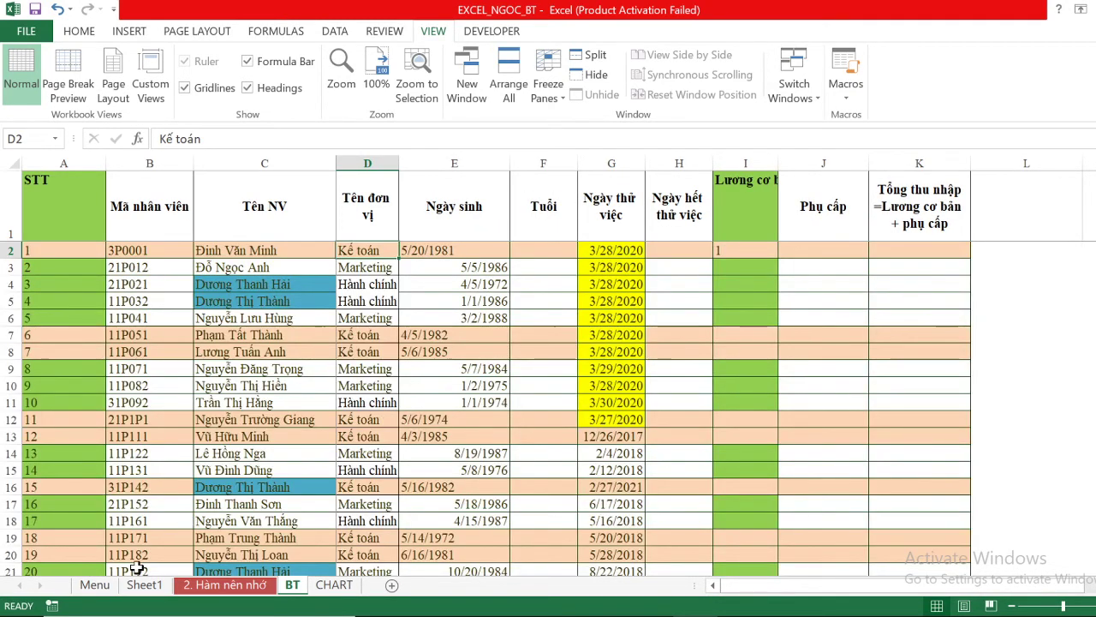
Review the other-techniques block A19:D26 on the Menu sheet.
{"action": "left_click", "coordinate": [96, 586]}
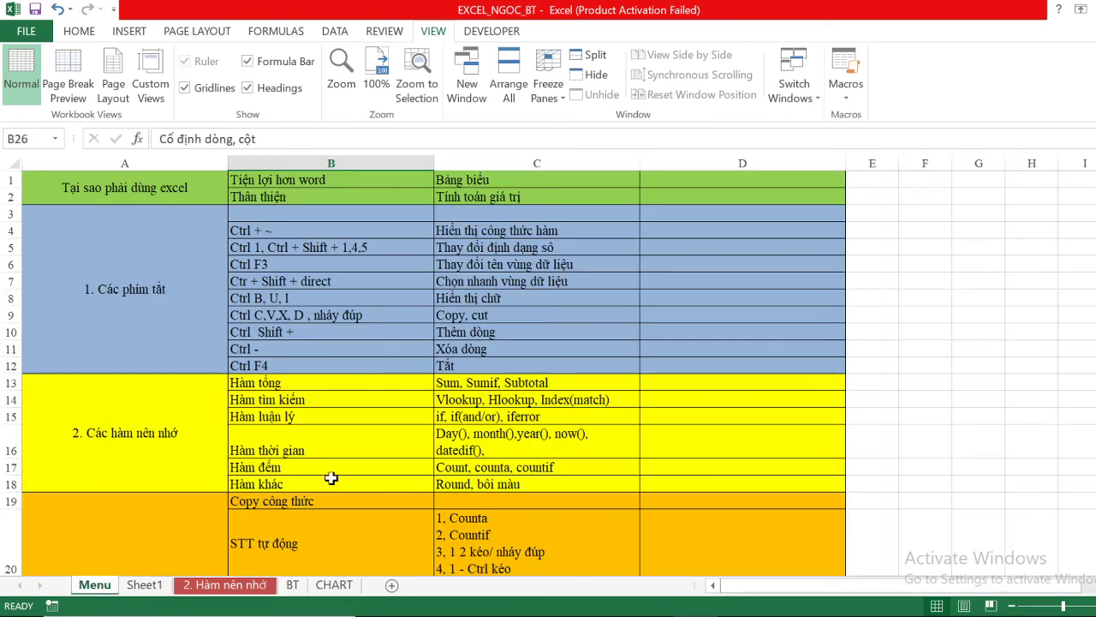
{"action": "scroll", "coordinate": [331, 478], "scroll_direction": "down", "scroll_amount": 5}
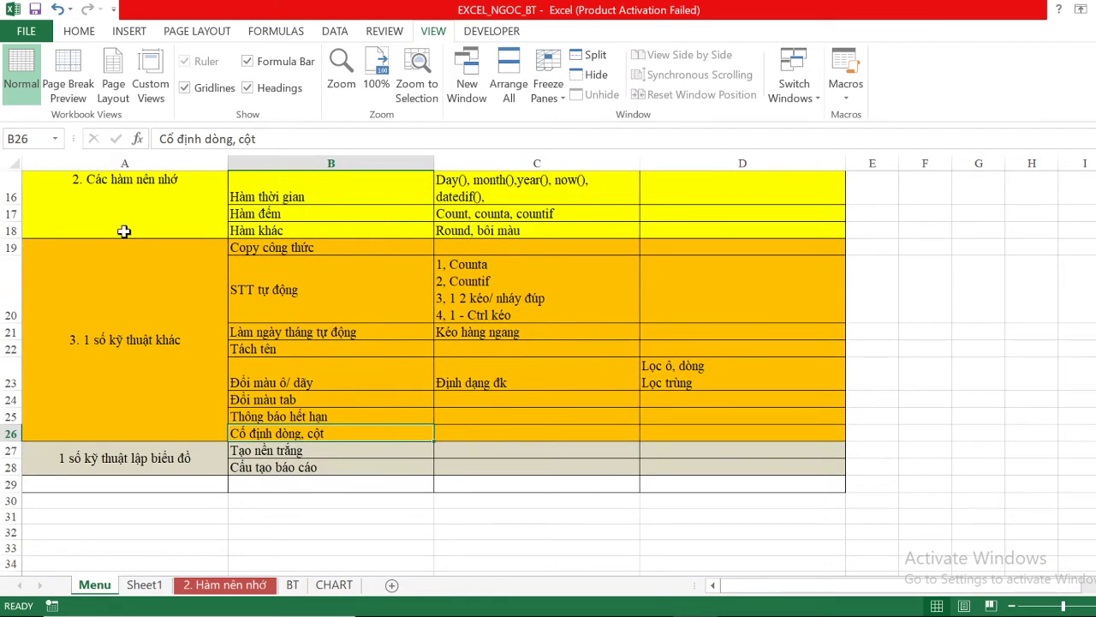
{"action": "left_click_drag", "start_coordinate": [35, 246], "coordinate": [694, 411]}
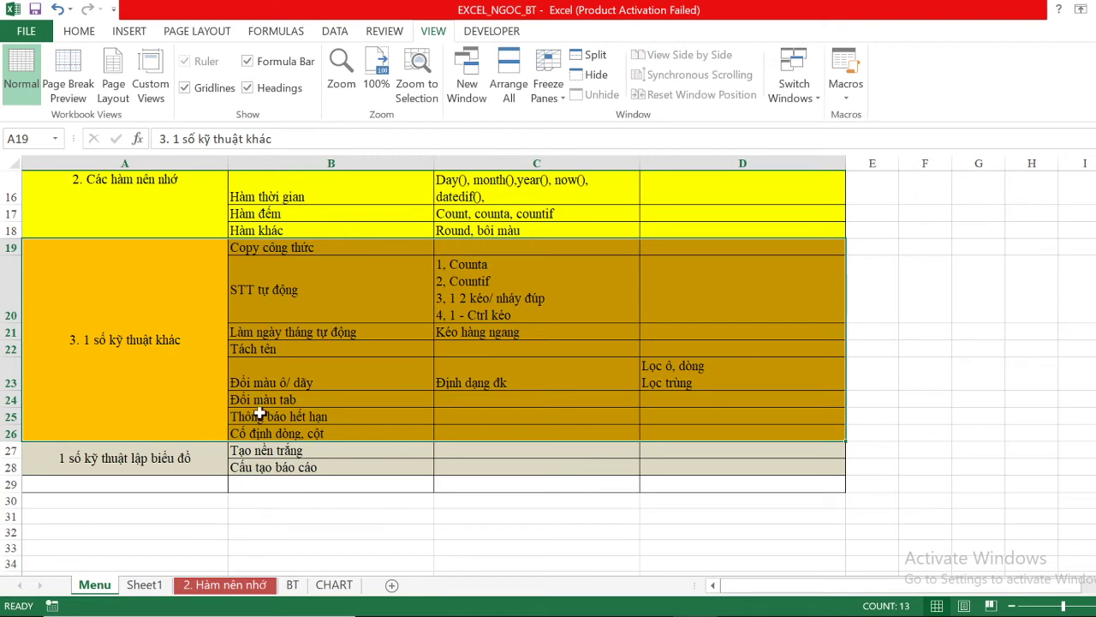
{"action": "left_click", "coordinate": [292, 586]}
Clear the leftover values in D6:G16 on the CHART sheet.
{"action": "left_click", "coordinate": [335, 586]}
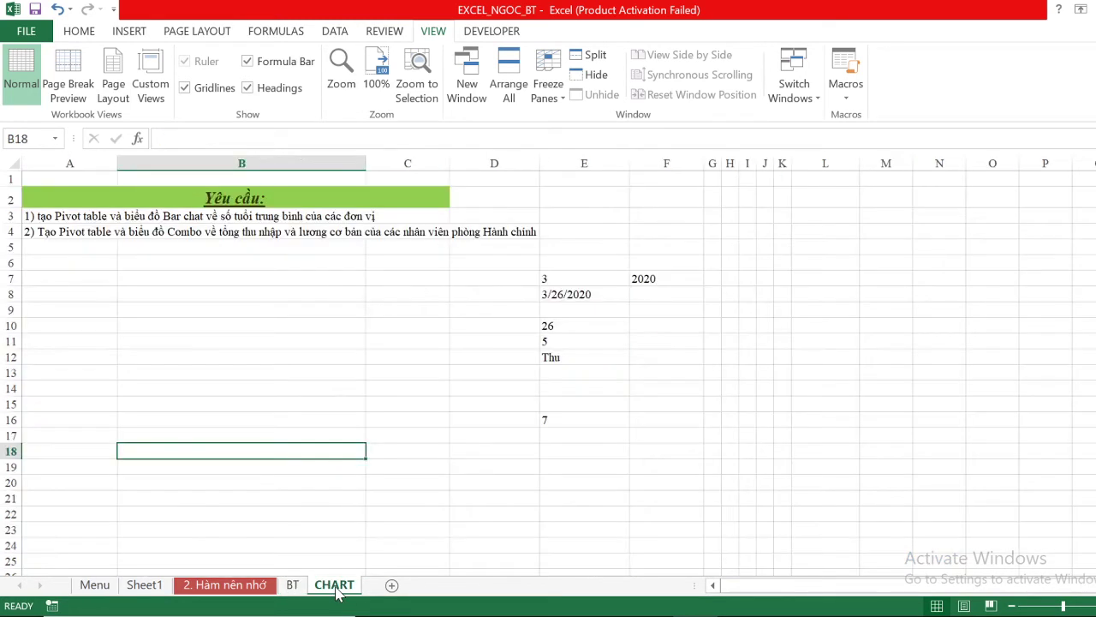
{"action": "left_click_drag", "start_coordinate": [502, 264], "coordinate": [712, 423]}
{"action": "key", "text": "Delete"}
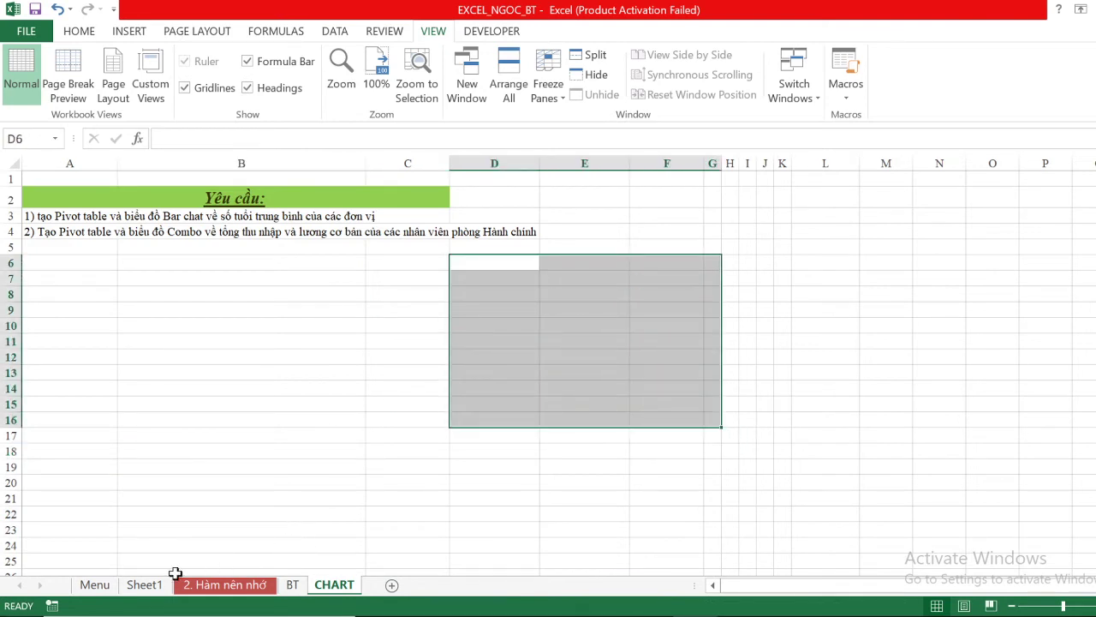
Return to the BT employee sheet, scrolled back to row 2.
{"action": "left_click", "coordinate": [144, 586]}
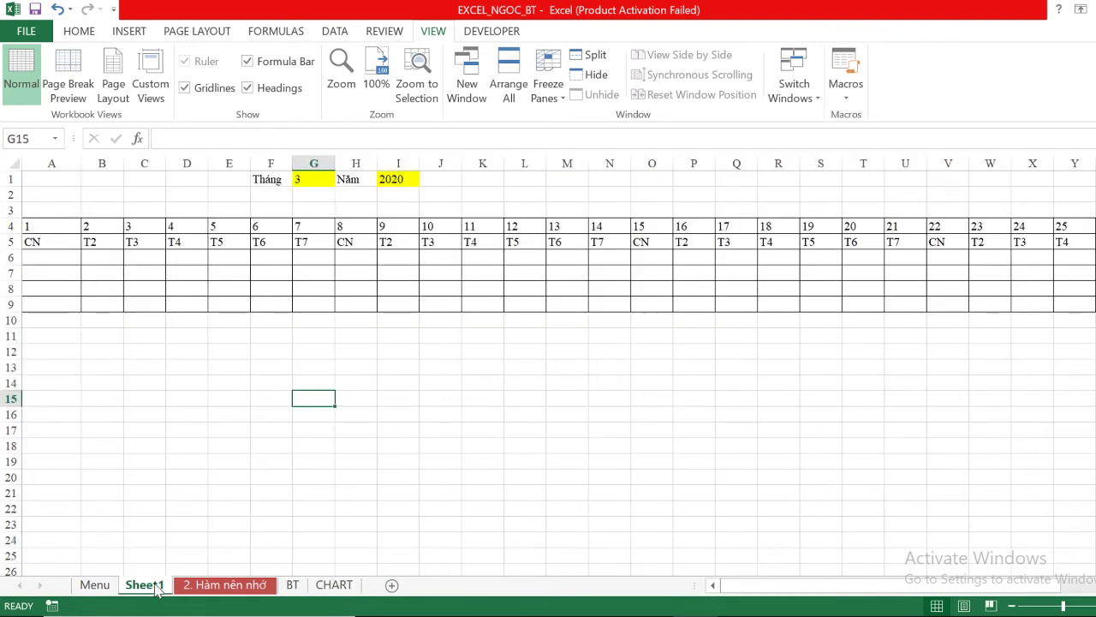
{"action": "left_click", "coordinate": [294, 587]}
{"action": "scroll", "coordinate": [375, 385], "scroll_direction": "down", "scroll_amount": 5}
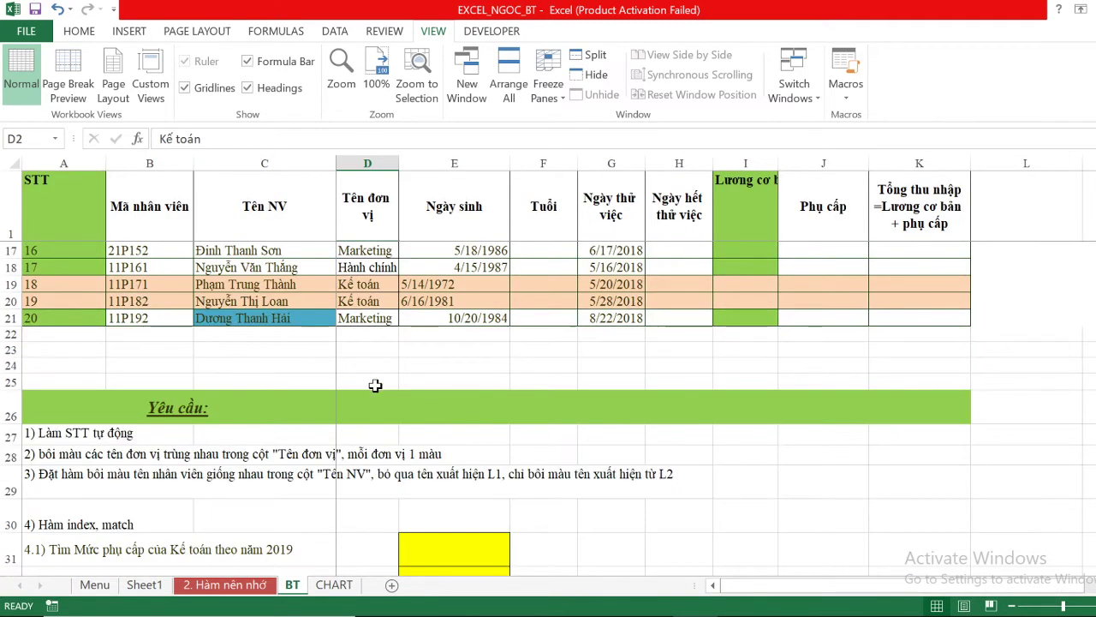
{"action": "scroll", "coordinate": [375, 385], "scroll_direction": "down", "scroll_amount": 3}
{"action": "scroll", "coordinate": [377, 386], "scroll_direction": "up", "scroll_amount": 8}
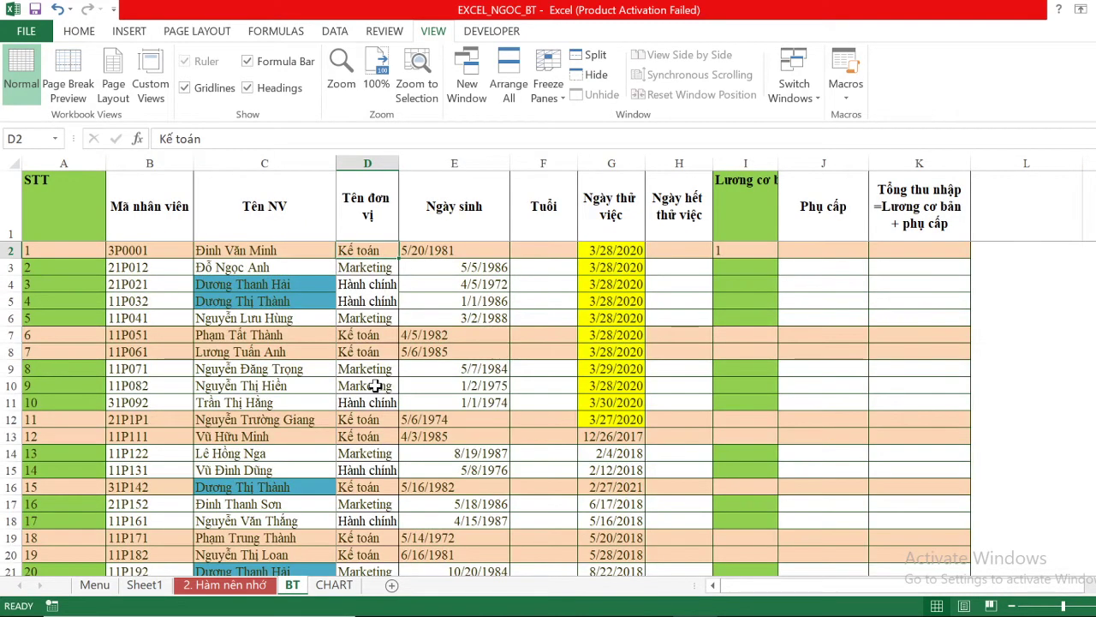
Delete the Kế toán row-highlight and green highlight rules from the employee table.
{"action": "left_click", "coordinate": [548, 96]}
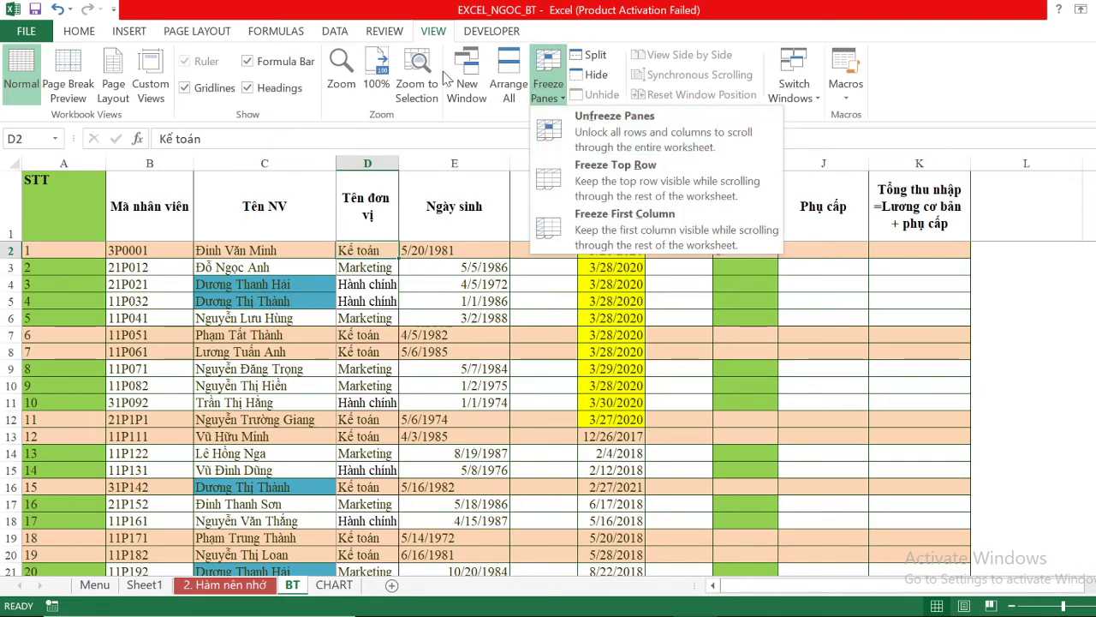
{"action": "left_click", "coordinate": [81, 31]}
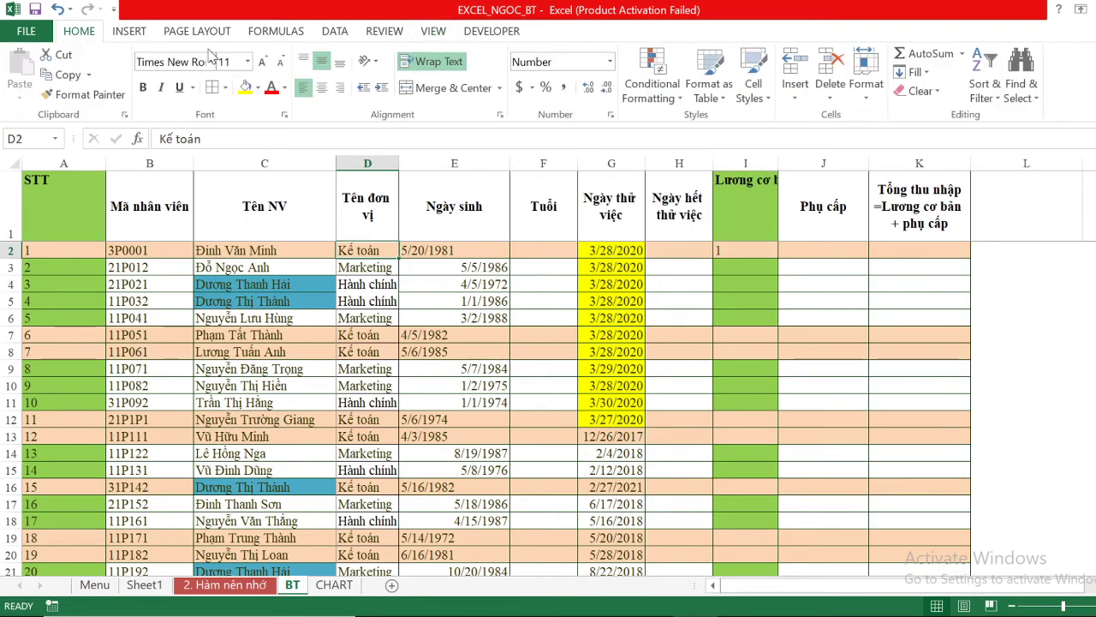
{"action": "left_click", "coordinate": [650, 84]}
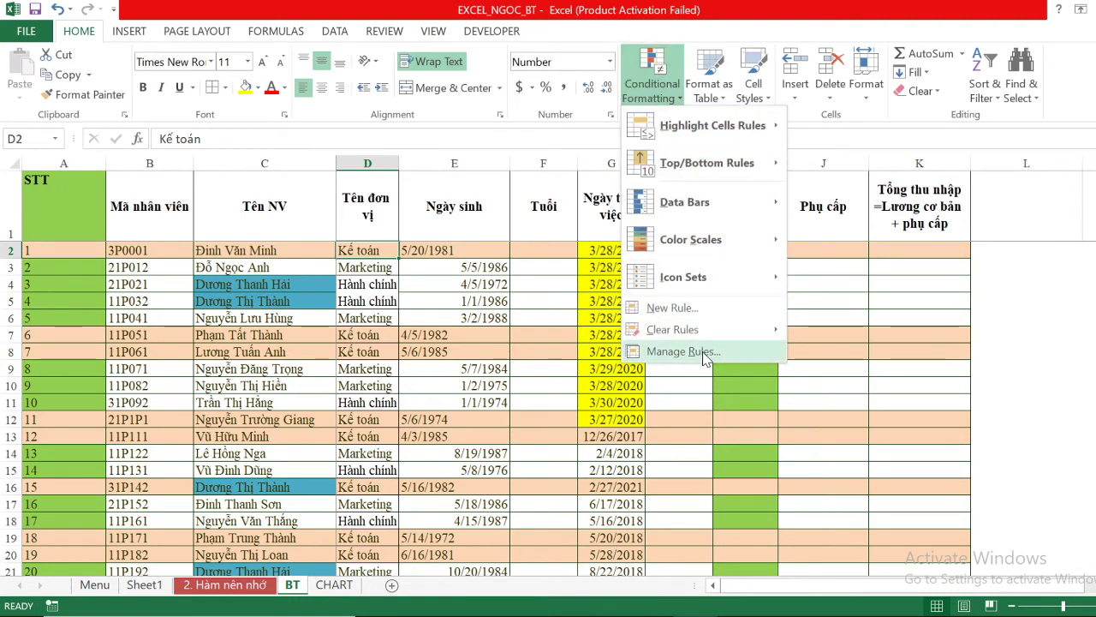
{"action": "left_click", "coordinate": [663, 351]}
{"action": "left_click", "coordinate": [749, 81]}
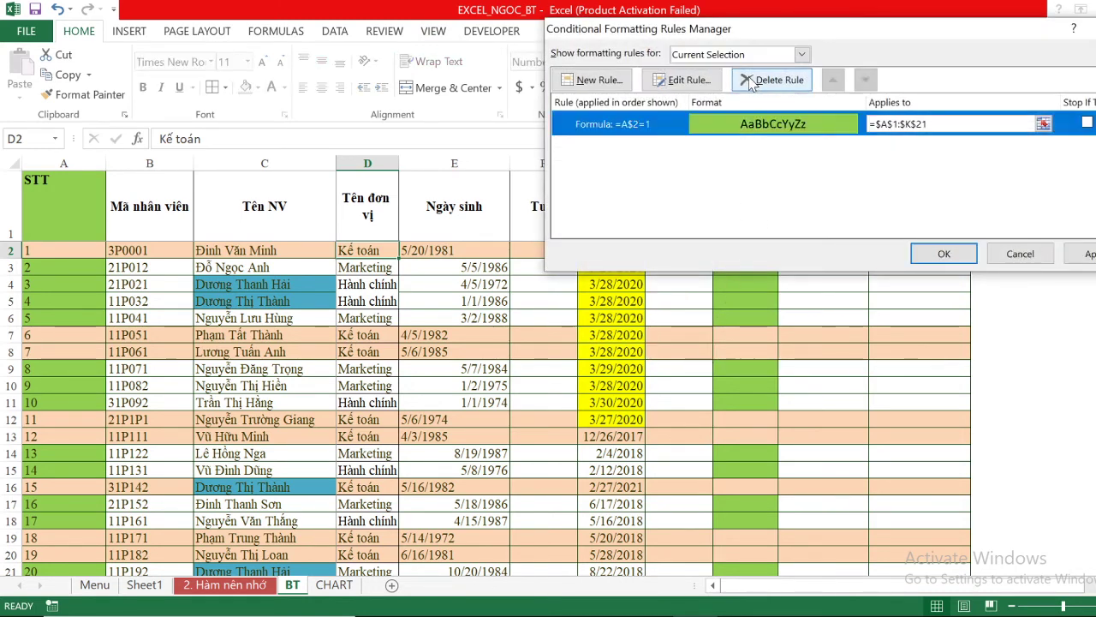
{"action": "left_click", "coordinate": [767, 81]}
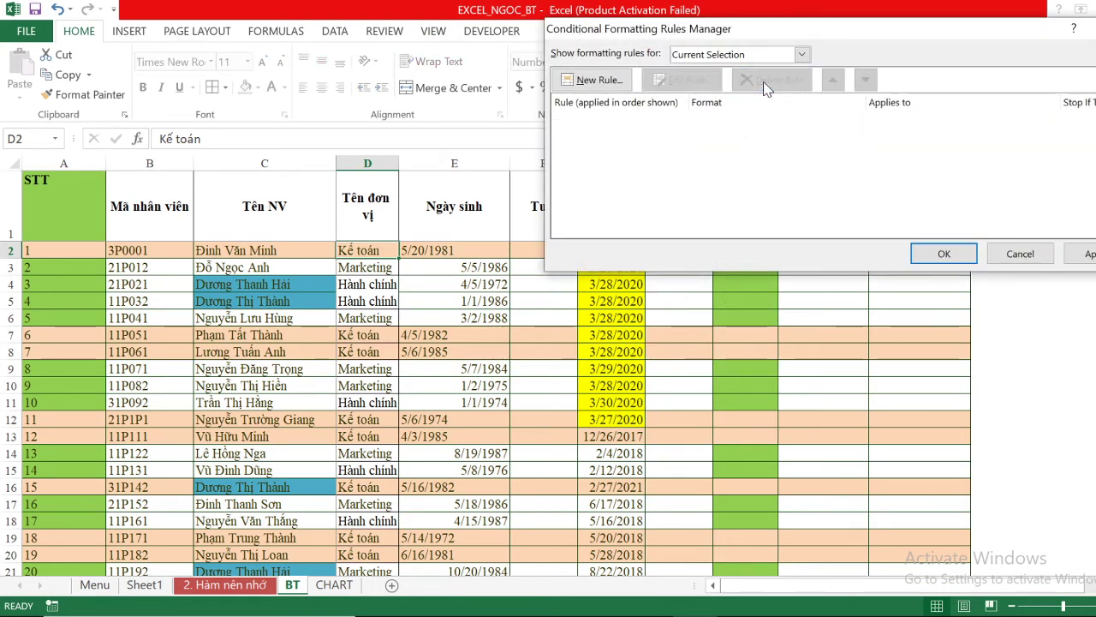
{"action": "left_click", "coordinate": [940, 253]}
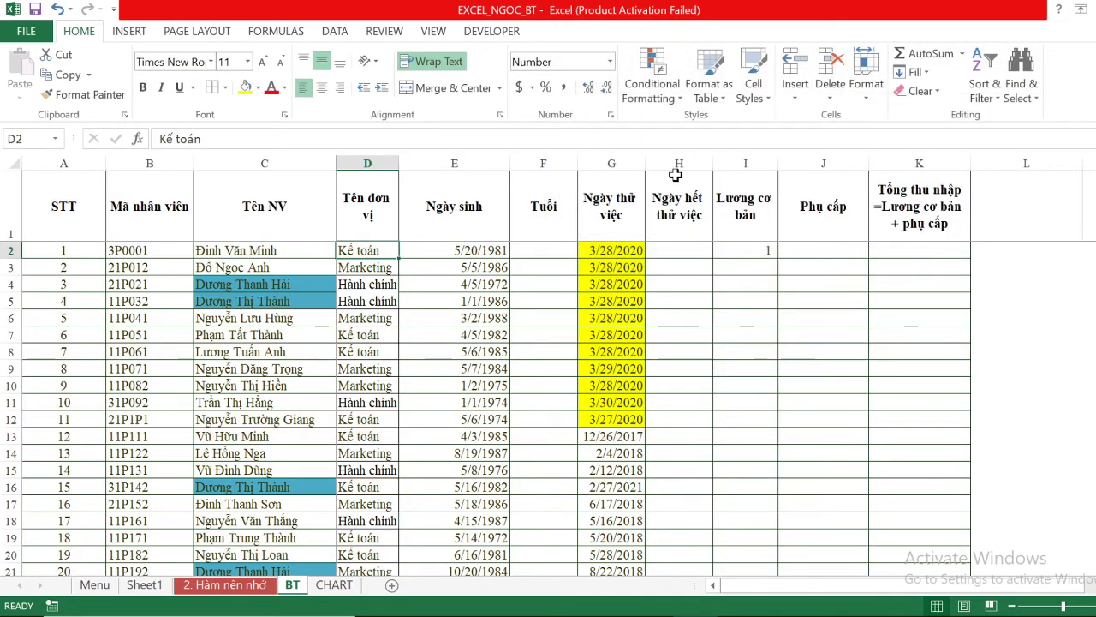
Delete the yellow date-highlighting rule on column G.
{"action": "left_click", "coordinate": [638, 314]}
{"action": "left_click", "coordinate": [649, 101]}
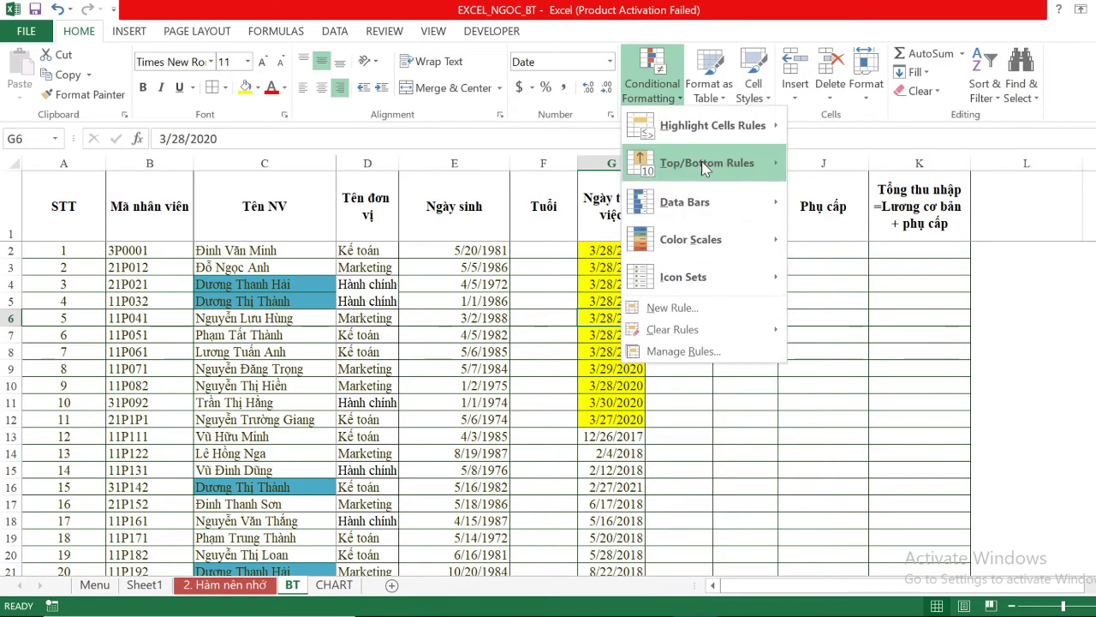
{"action": "left_click", "coordinate": [698, 281]}
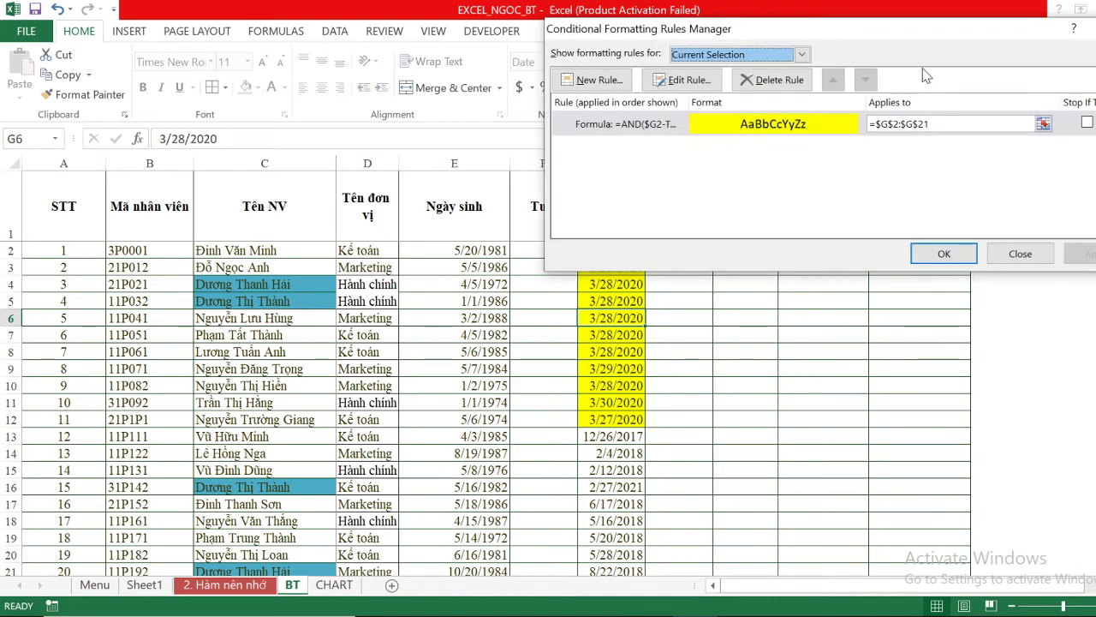
{"action": "left_click", "coordinate": [758, 83]}
{"action": "left_click", "coordinate": [944, 254]}
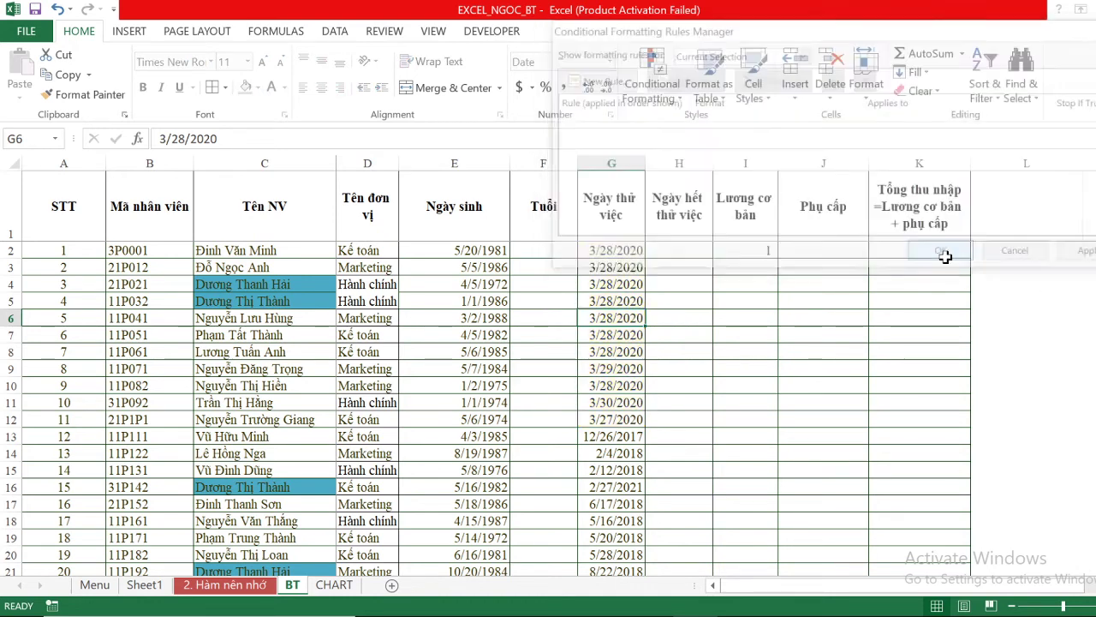
Delete the cyan duplicate-name rule on column C, leaving no highlights.
{"action": "left_click", "coordinate": [278, 313]}
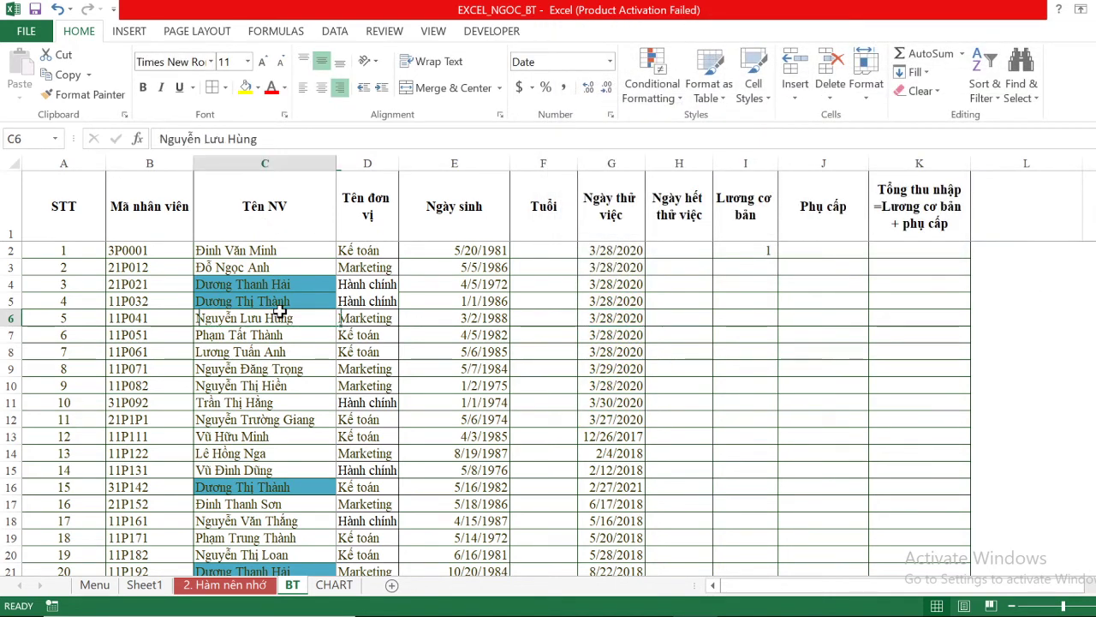
{"action": "left_click", "coordinate": [663, 101]}
{"action": "left_click", "coordinate": [724, 361]}
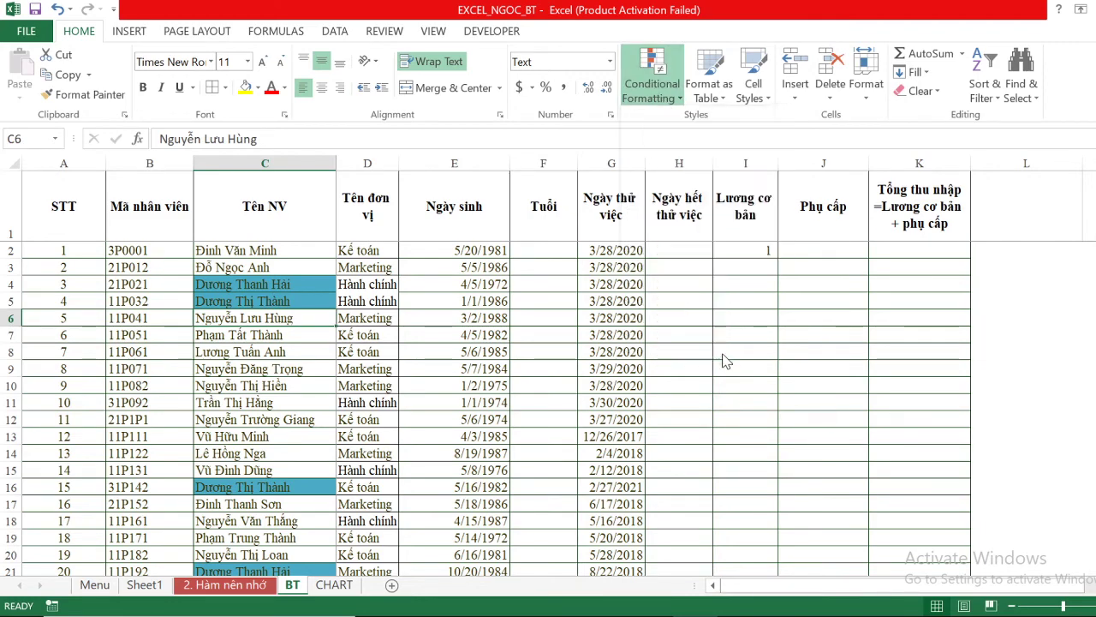
{"action": "left_click", "coordinate": [921, 257]}
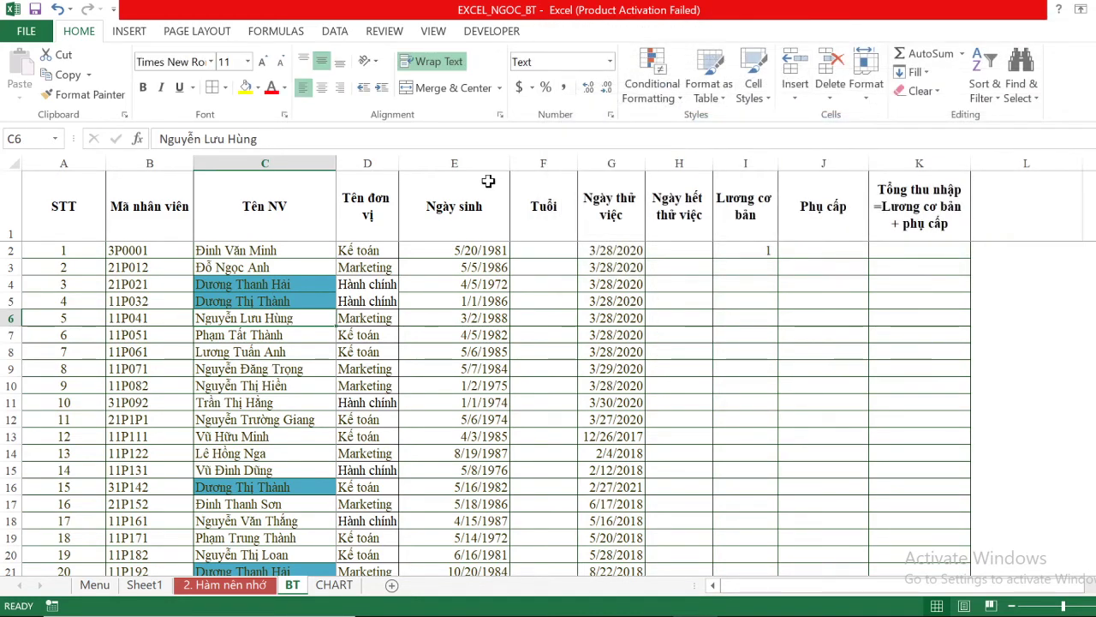
{"action": "left_click", "coordinate": [652, 90]}
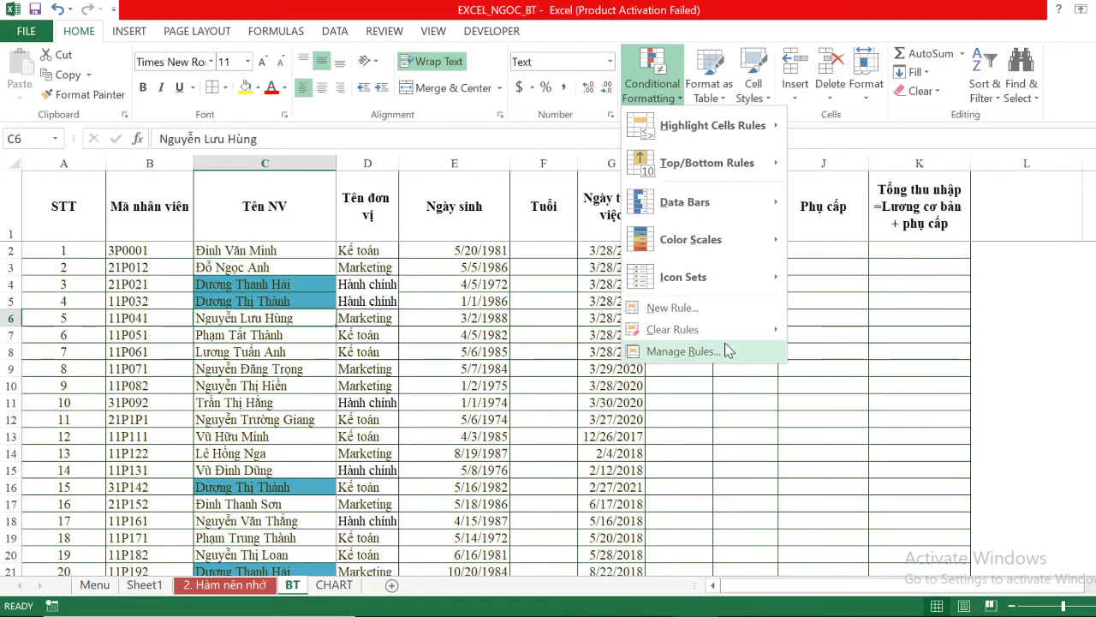
{"action": "left_click", "coordinate": [683, 351]}
{"action": "left_click", "coordinate": [771, 80]}
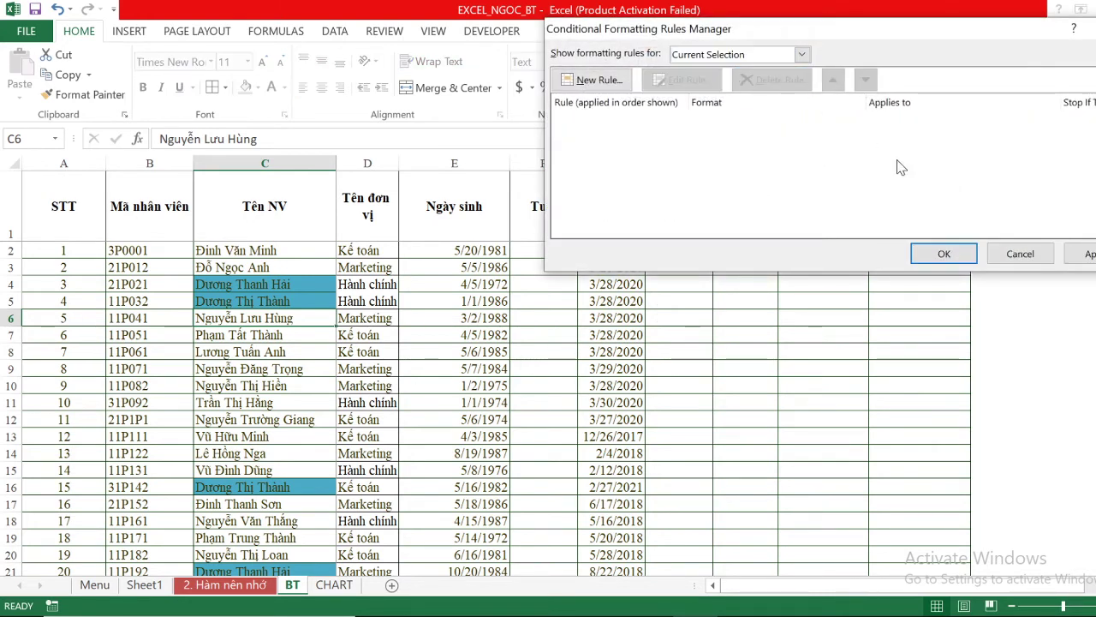
{"action": "left_click", "coordinate": [951, 254]}
{"action": "left_click", "coordinate": [613, 349]}
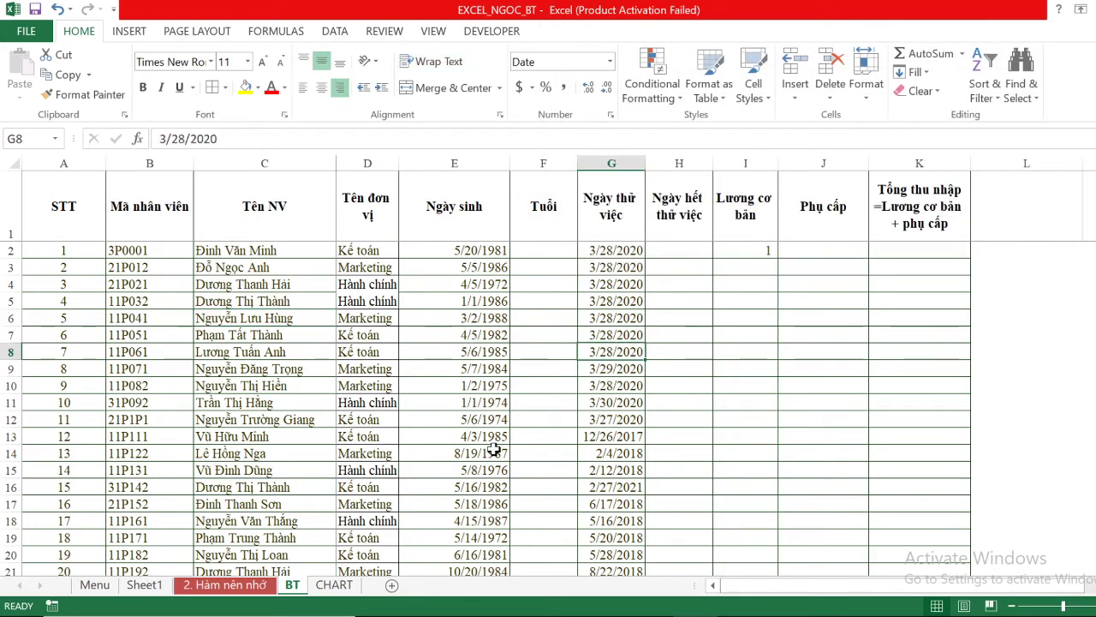
Select B14 on the CHART sheet and view the Insert ribbon commands.
{"action": "left_click", "coordinate": [344, 589]}
{"action": "left_click", "coordinate": [228, 393]}
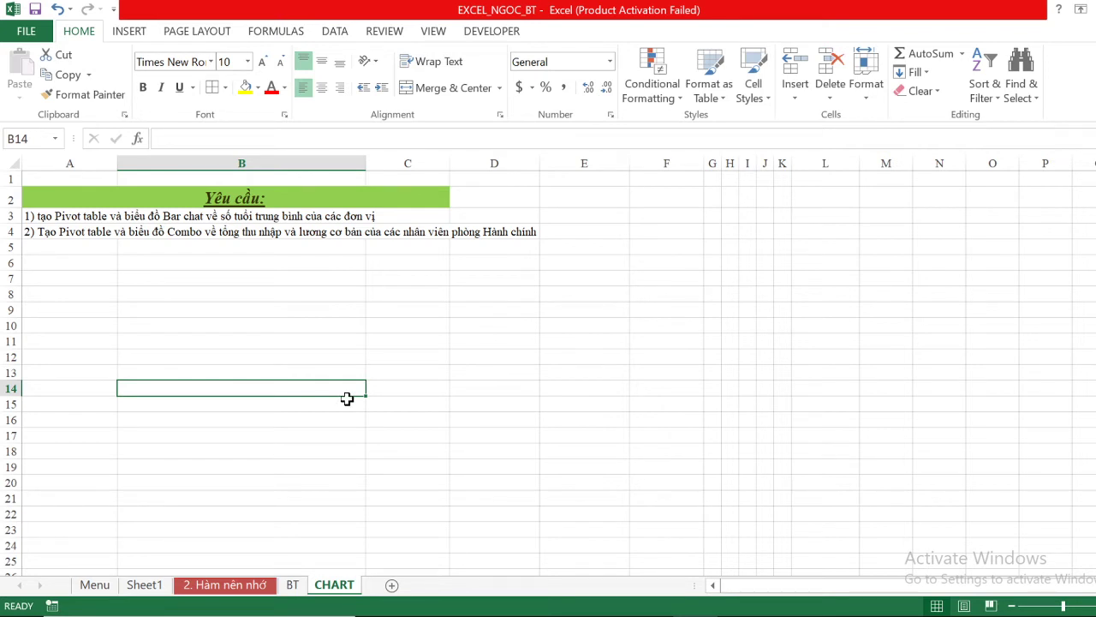
{"action": "left_click", "coordinate": [130, 34]}
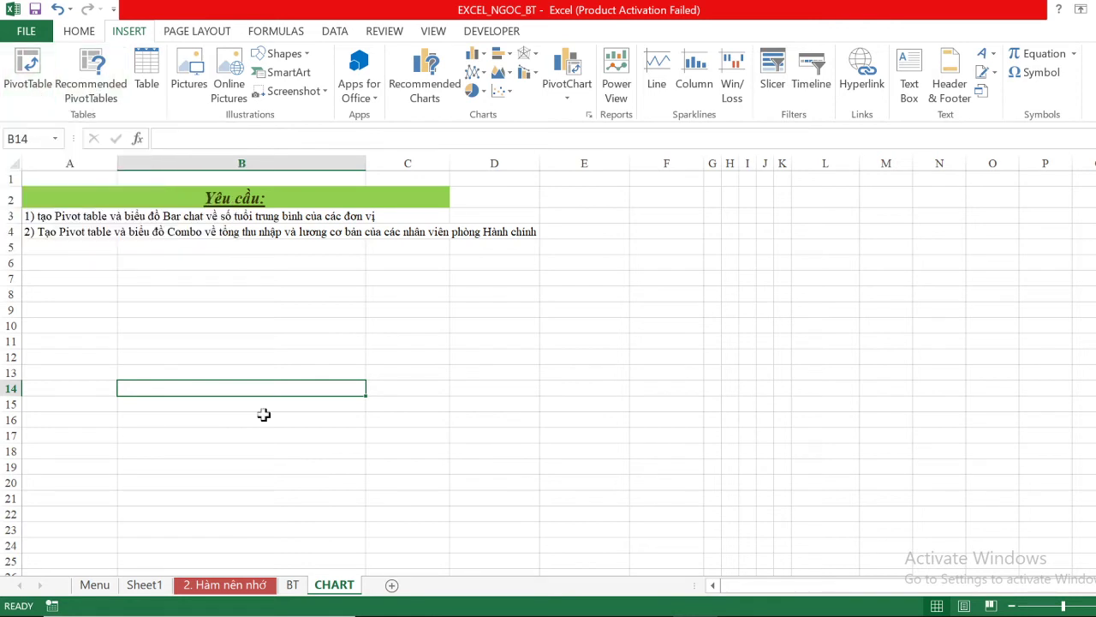
Define the name DATA in the Name Box, which ends up covering only cell E14.
{"action": "left_click", "coordinate": [291, 584]}
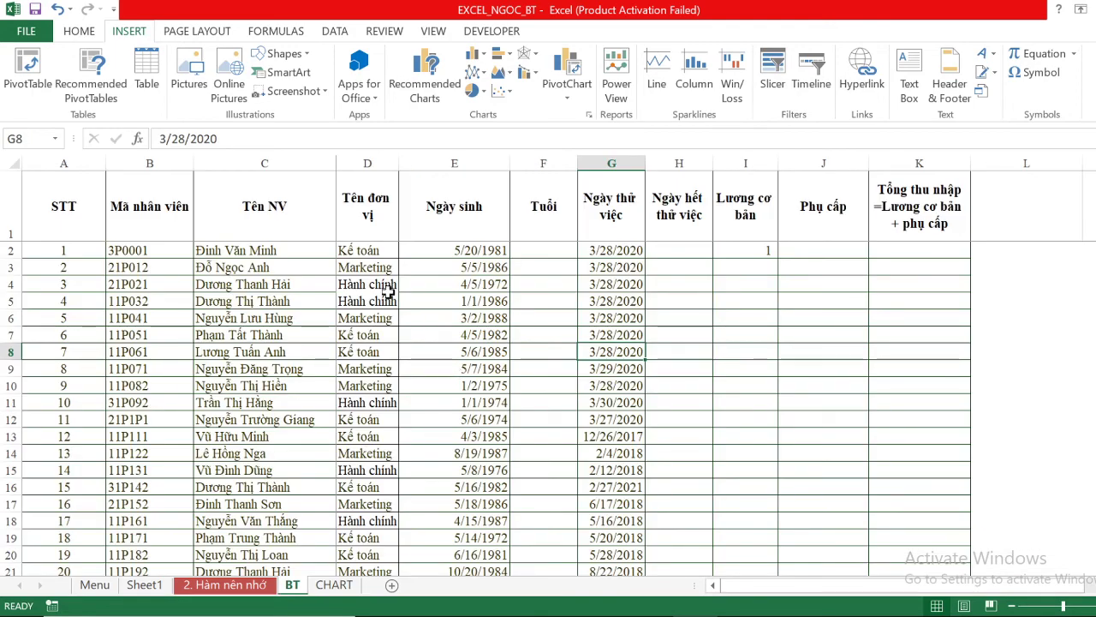
{"action": "left_click_drag", "start_coordinate": [71, 226], "coordinate": [909, 520]}
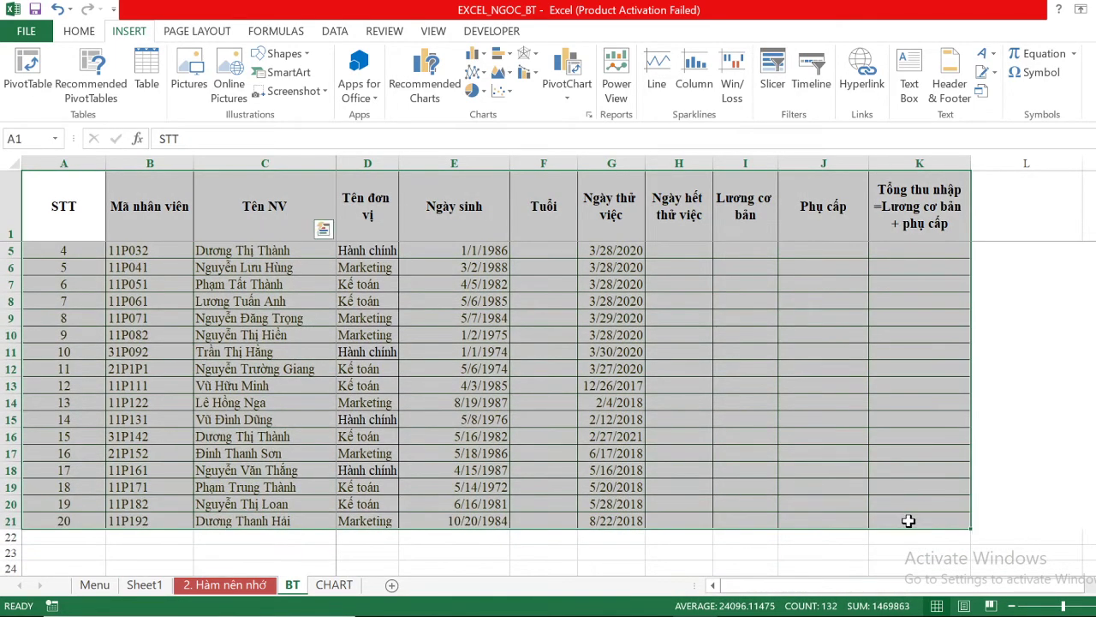
{"action": "left_click", "coordinate": [19, 139]}
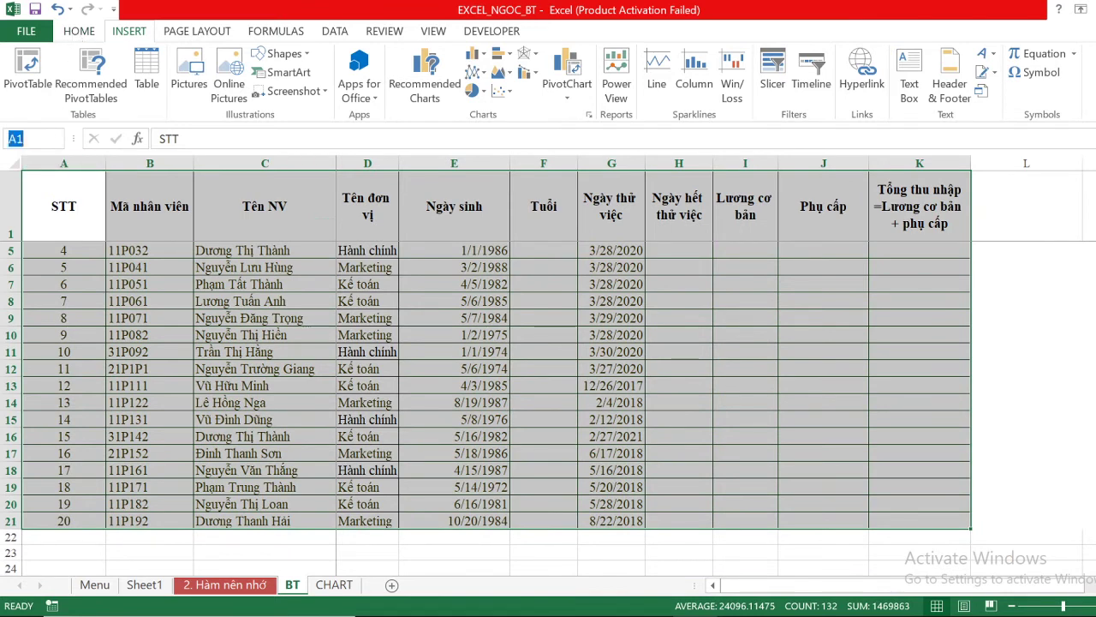
{"action": "type", "text": "DATA"}
{"action": "left_click", "coordinate": [425, 404]}
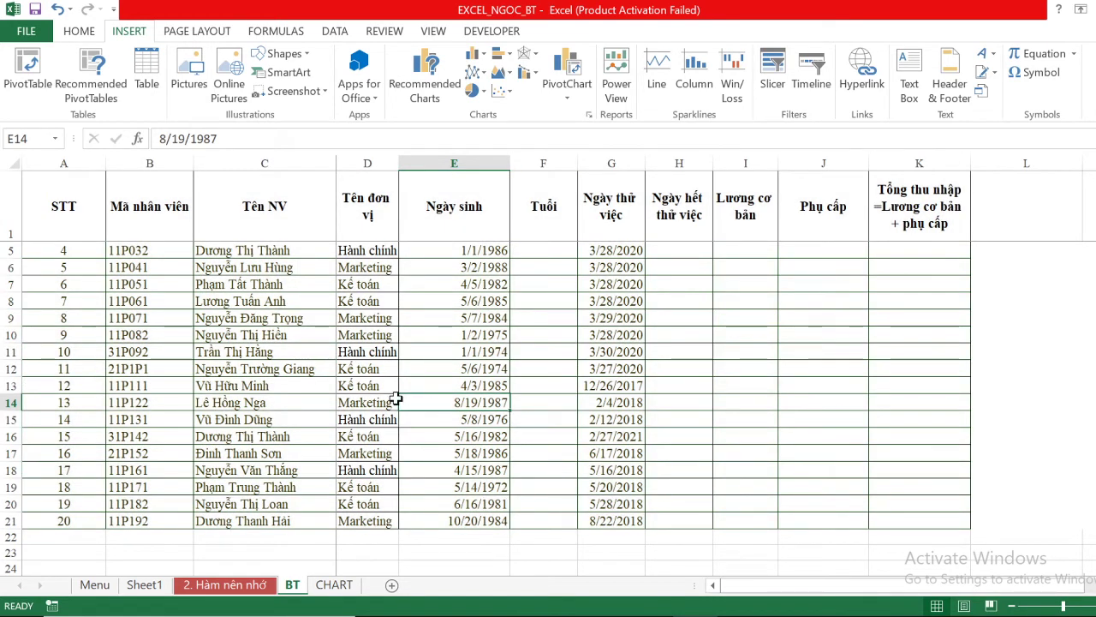
{"action": "left_click", "coordinate": [18, 138]}
{"action": "type", "text": "D"}
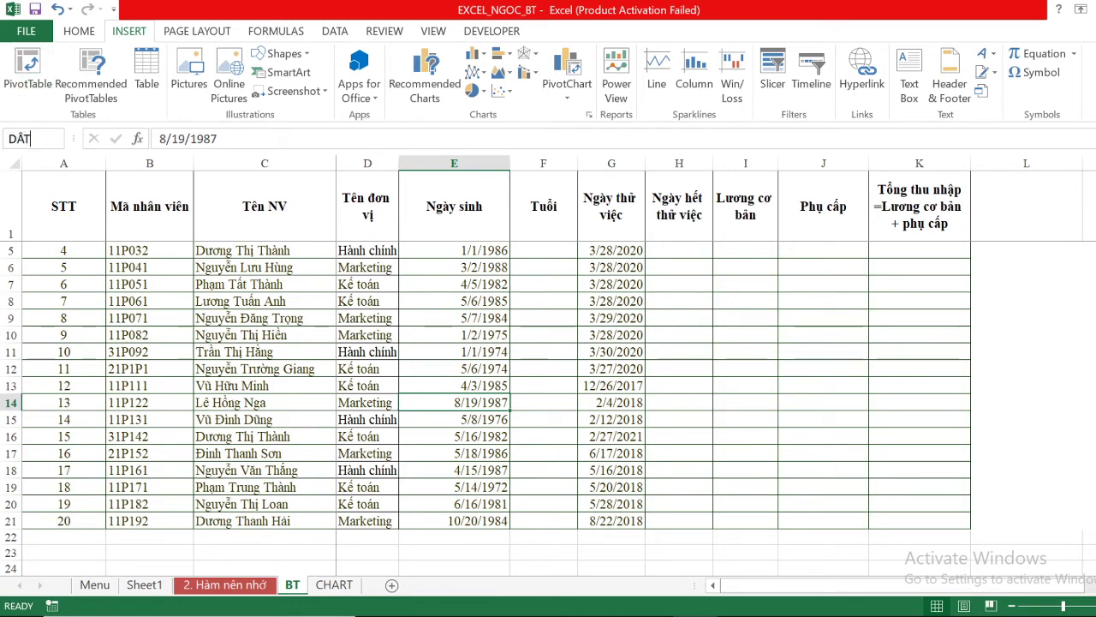
{"action": "type", "text": "ATA"}
{"action": "key", "text": "Return"}
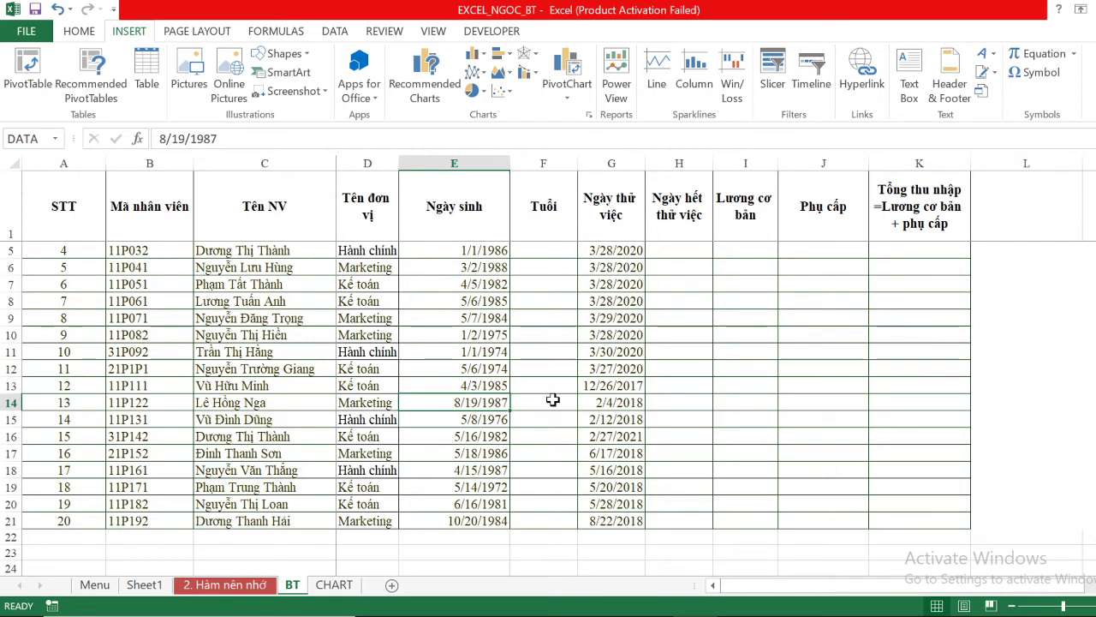
Delete the wrongly defined DATA name in Name Manager.
{"action": "key", "text": "ctrl+F3"}
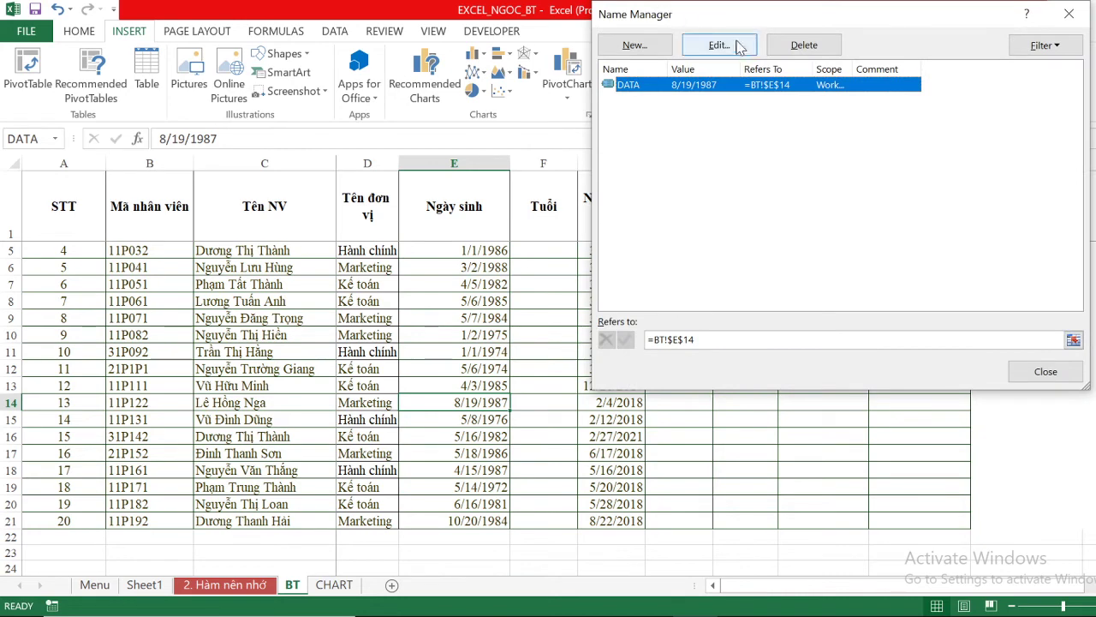
{"action": "left_click", "coordinate": [801, 44]}
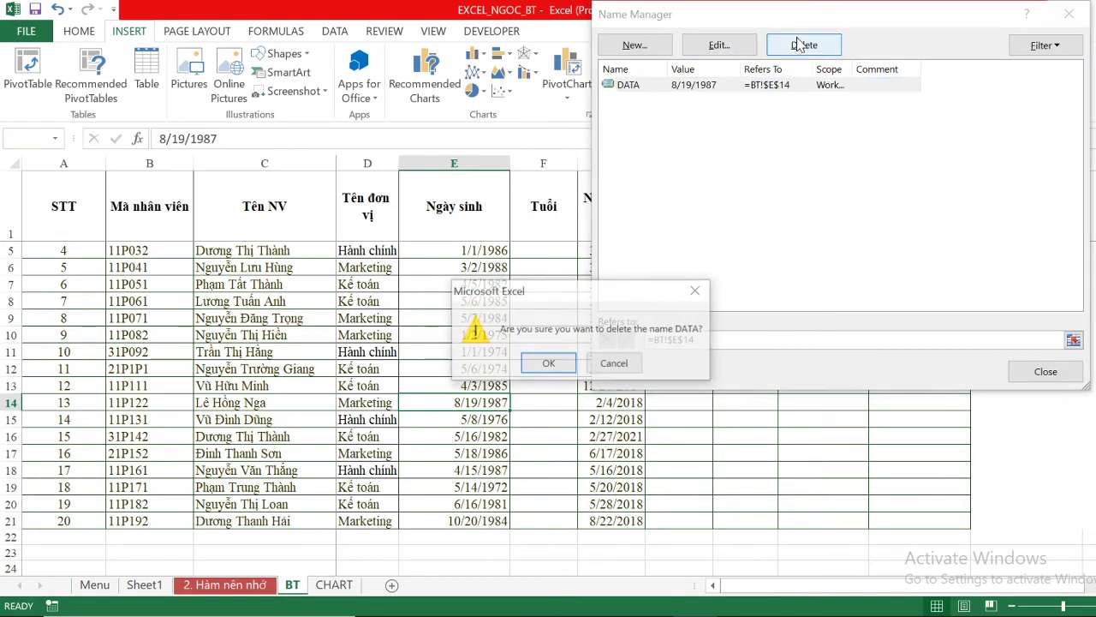
{"action": "left_click", "coordinate": [557, 364]}
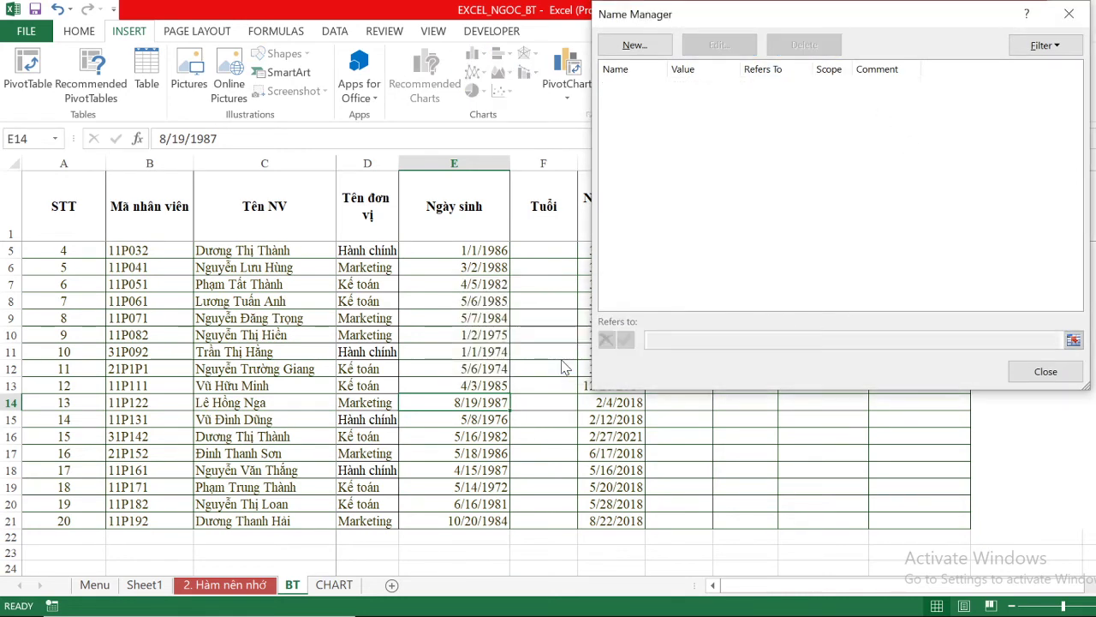
{"action": "left_click", "coordinate": [1069, 14]}
Name the employee table A1:K21 on BT as DATA.
{"action": "left_click_drag", "start_coordinate": [898, 518], "coordinate": [274, 225]}
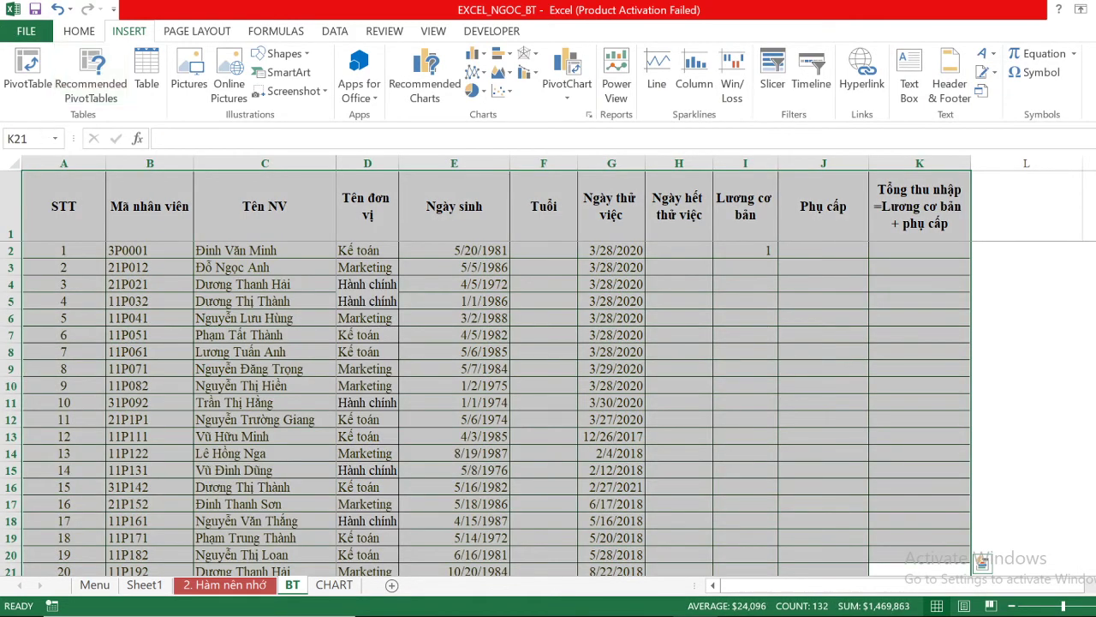
{"action": "left_click", "coordinate": [30, 138]}
{"action": "type", "text": "DATA"}
{"action": "key", "text": "Return"}
{"action": "scroll", "coordinate": [665, 404], "scroll_direction": "down", "scroll_amount": 5}
{"action": "scroll", "coordinate": [665, 403], "scroll_direction": "up", "scroll_amount": 2}
{"action": "scroll", "coordinate": [666, 403], "scroll_direction": "up", "scroll_amount": 3}
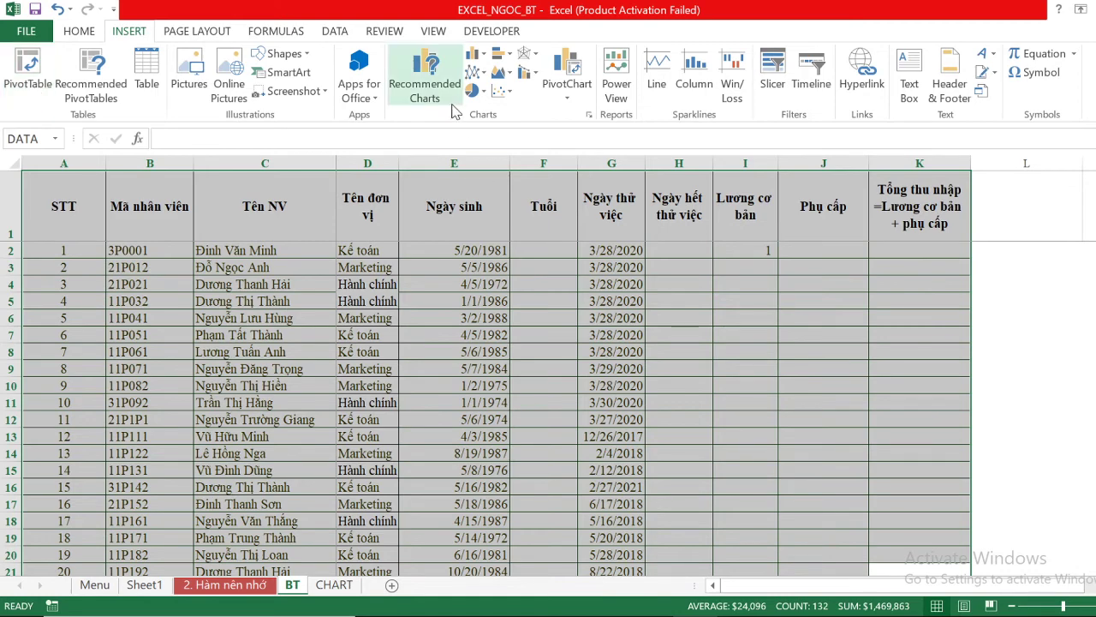
Start a new PivotTable and set its source range to DATA.
{"action": "left_click", "coordinate": [29, 77]}
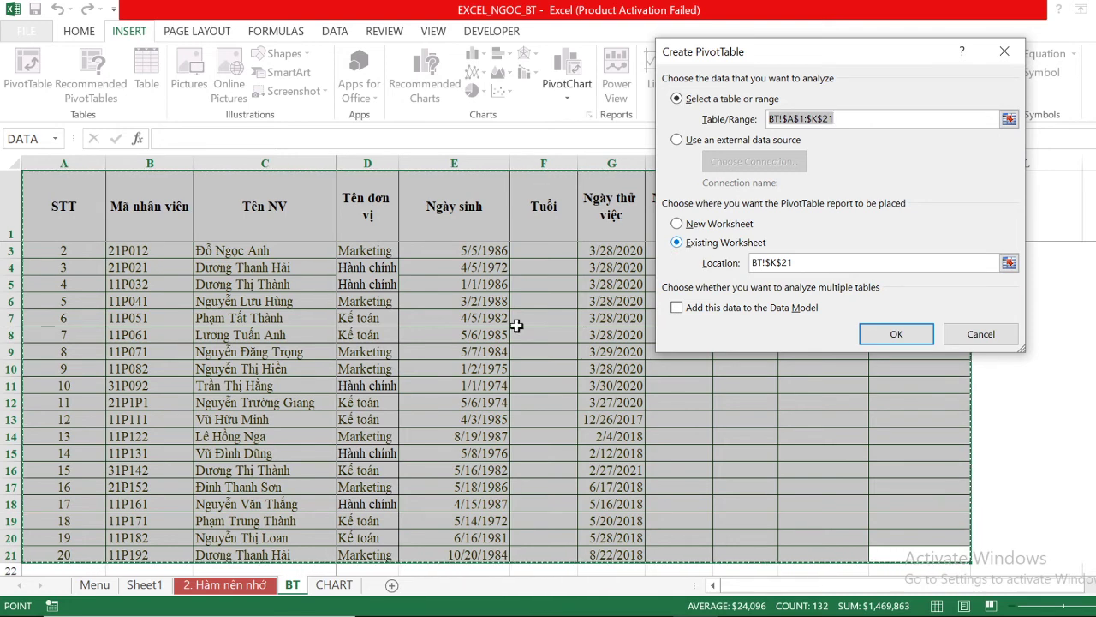
{"action": "left_click", "coordinate": [333, 585]}
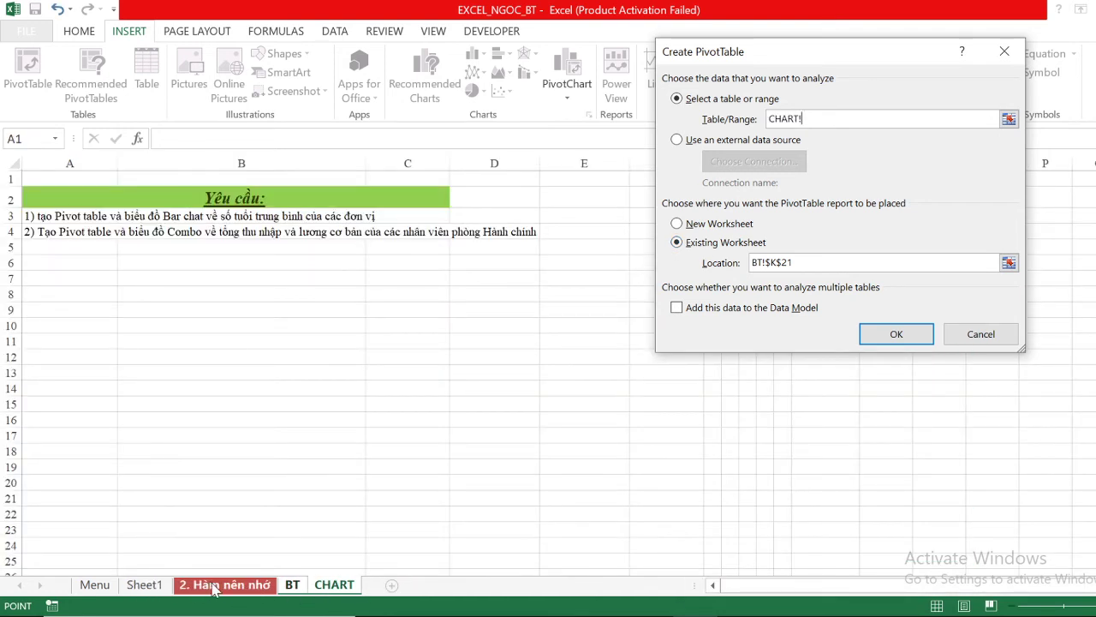
{"action": "left_click", "coordinate": [214, 586]}
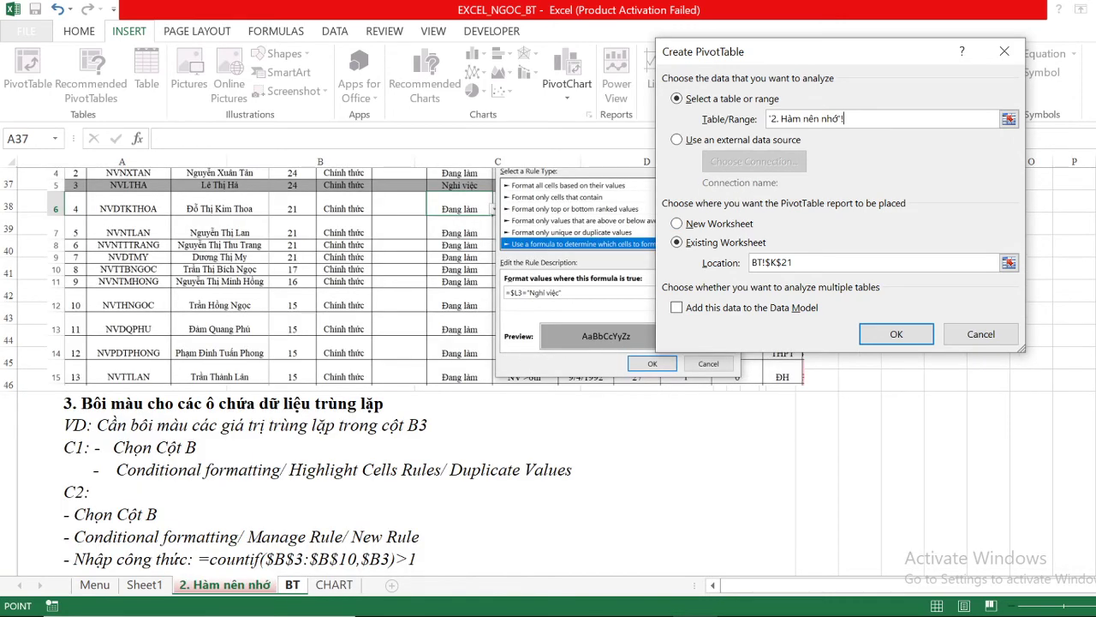
{"action": "left_click", "coordinate": [292, 585]}
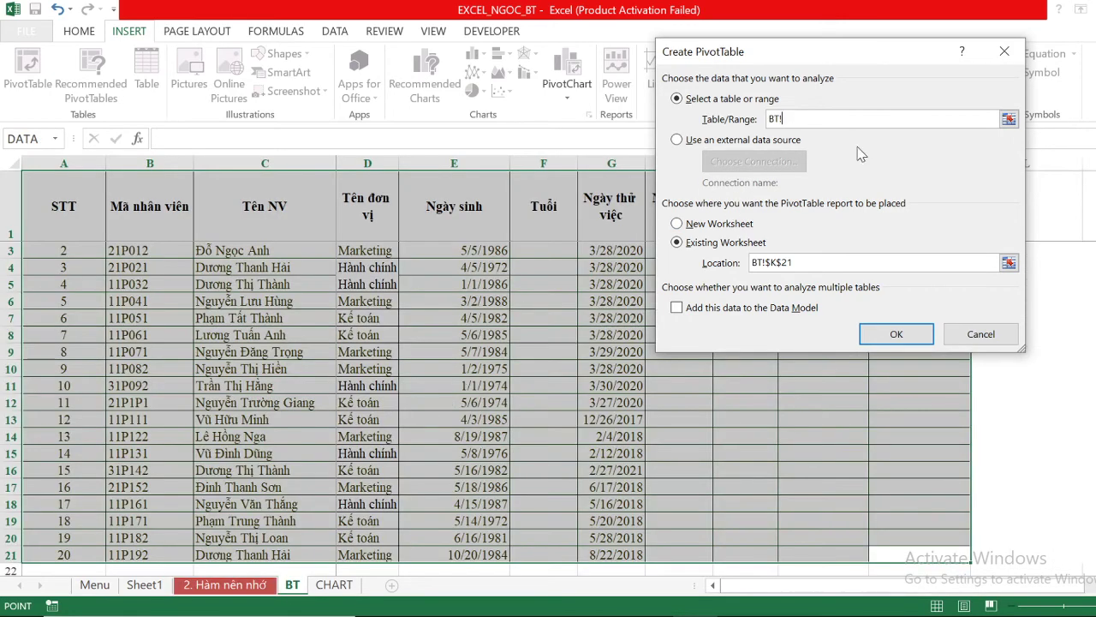
{"action": "left_click", "coordinate": [775, 119]}
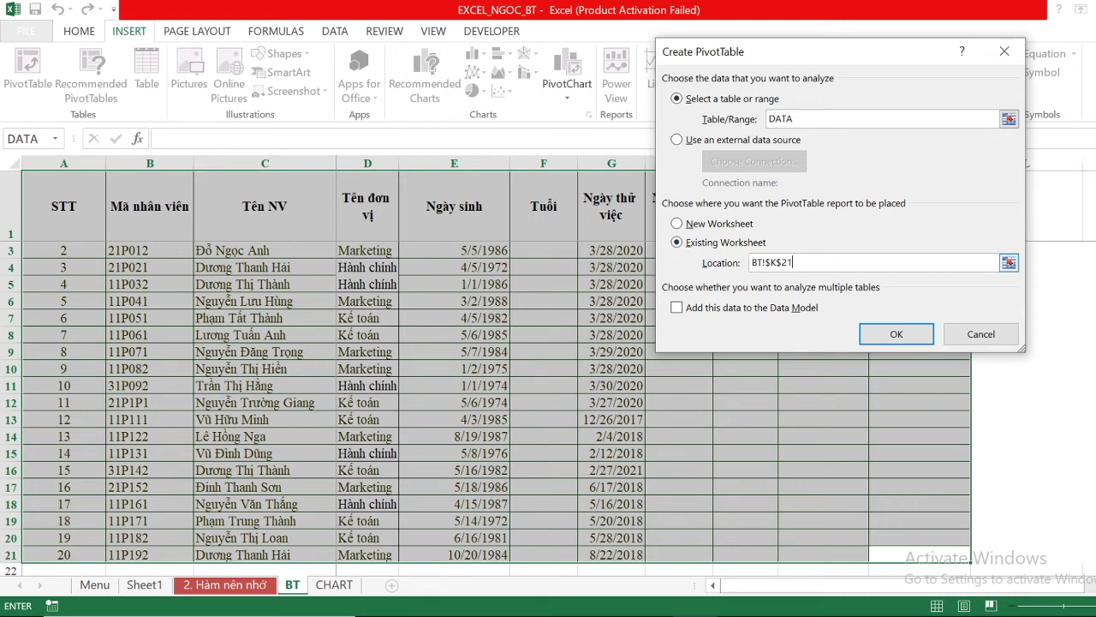
{"action": "key", "text": "ctrl+a"}
Place the PivotTable at CHART!$A$7:$B$21 and create the empty PivotTable1.
{"action": "type", "text": "B"}
{"action": "left_click", "coordinate": [339, 584]}
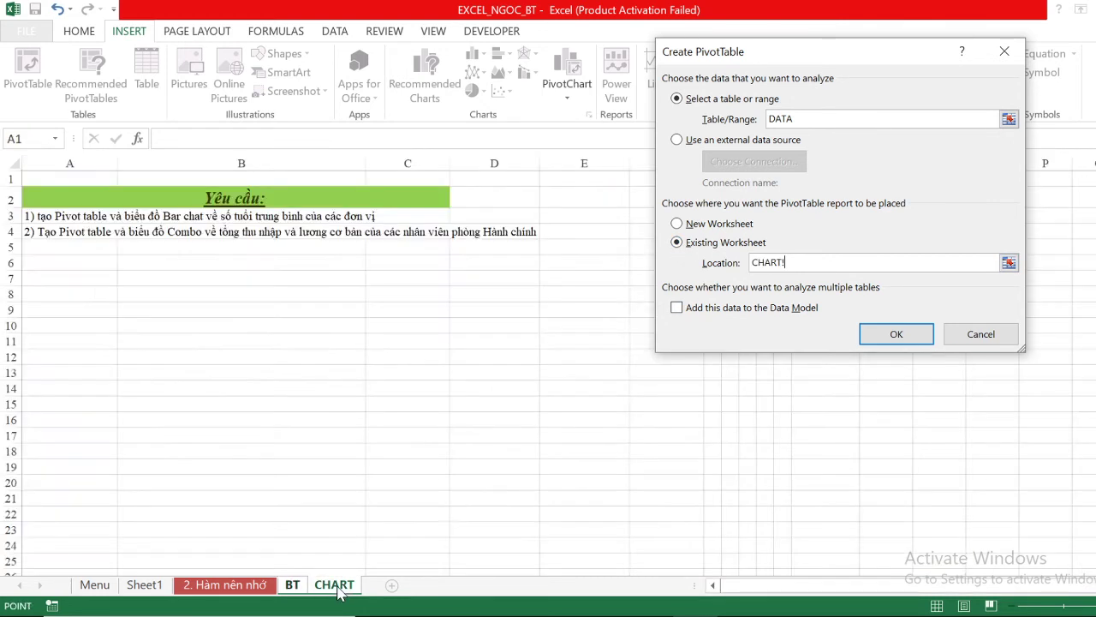
{"action": "left_click_drag", "start_coordinate": [39, 279], "coordinate": [365, 499]}
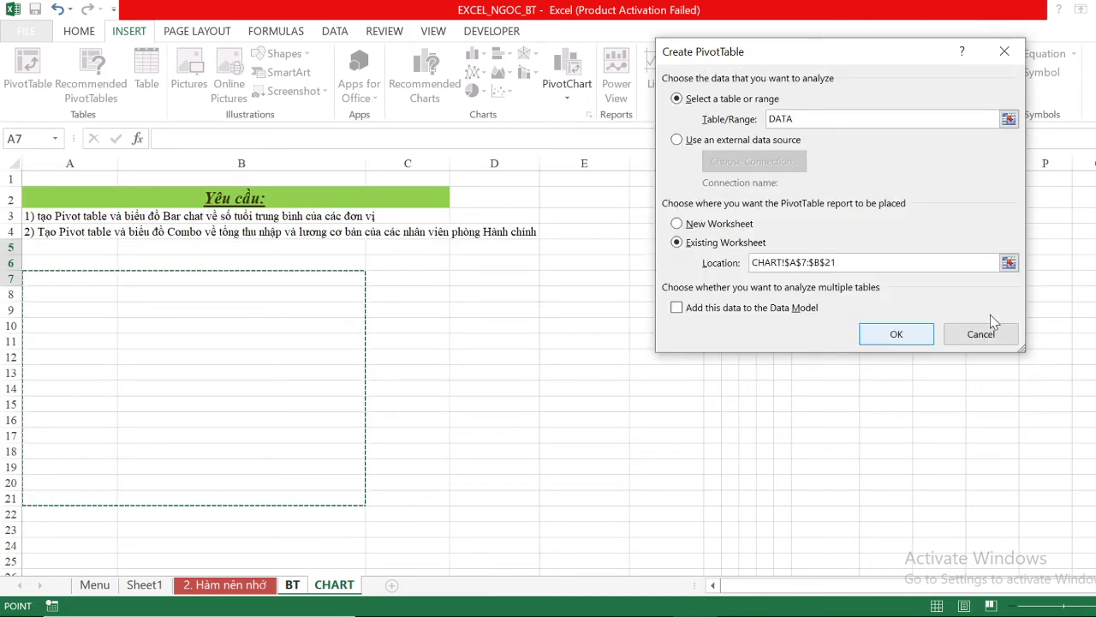
{"action": "left_click", "coordinate": [881, 329]}
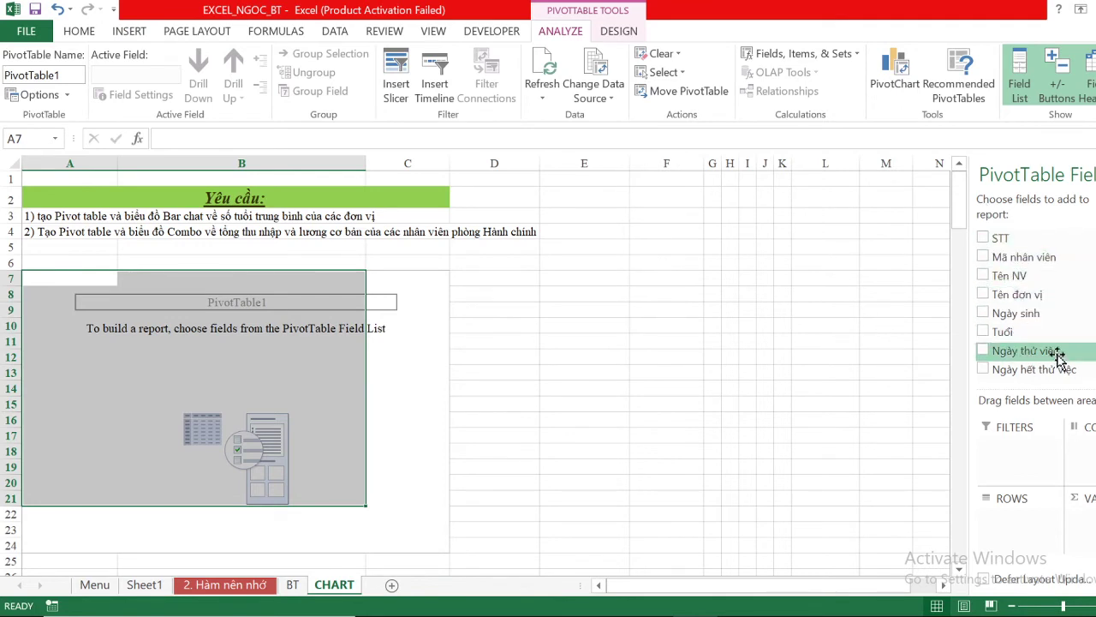
{"action": "scroll", "coordinate": [1052, 344], "scroll_direction": "down", "scroll_amount": 1}
{"action": "scroll", "coordinate": [1053, 344], "scroll_direction": "down", "scroll_amount": 1}
{"action": "scroll", "coordinate": [1053, 338], "scroll_direction": "up", "scroll_amount": 3}
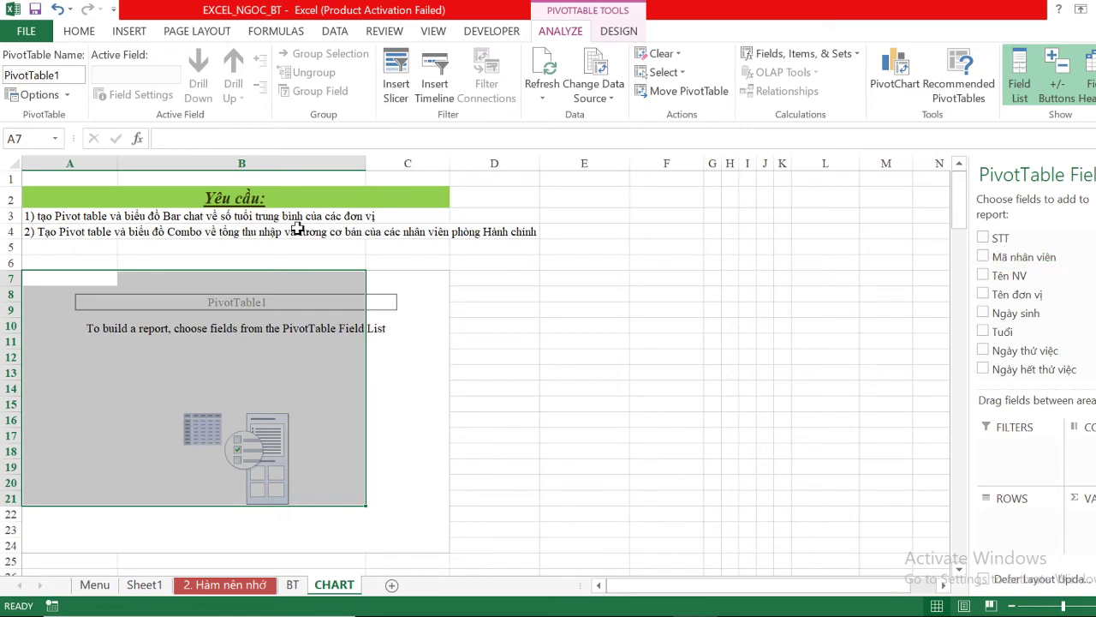
{"action": "left_click", "coordinate": [292, 586]}
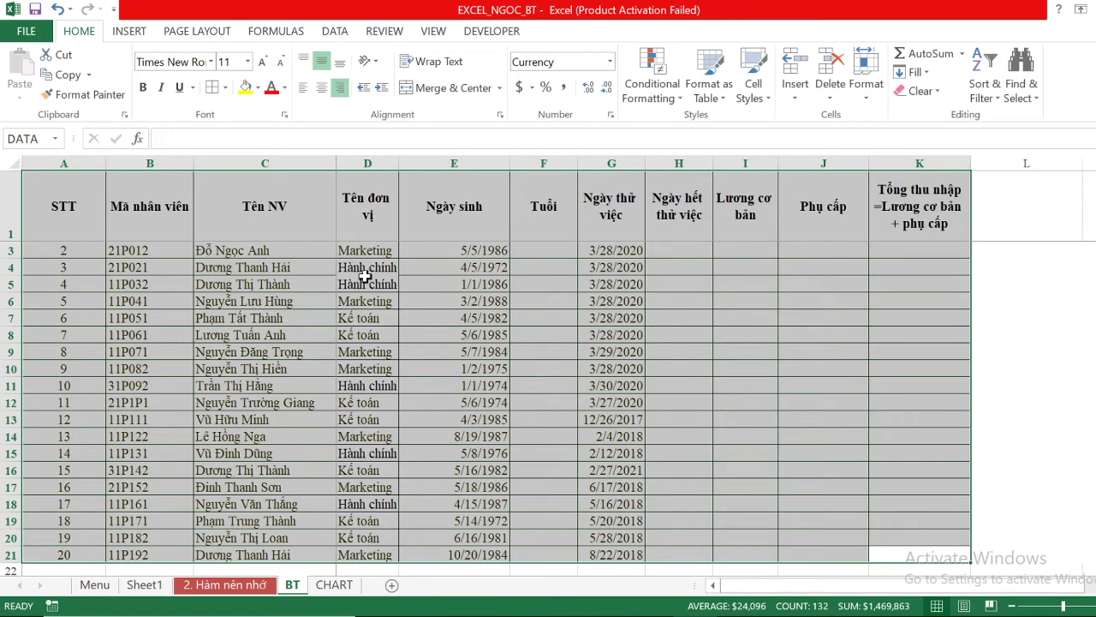
{"action": "scroll", "coordinate": [311, 349], "scroll_direction": "down", "scroll_amount": 1}
{"action": "scroll", "coordinate": [311, 348], "scroll_direction": "up", "scroll_amount": 2}
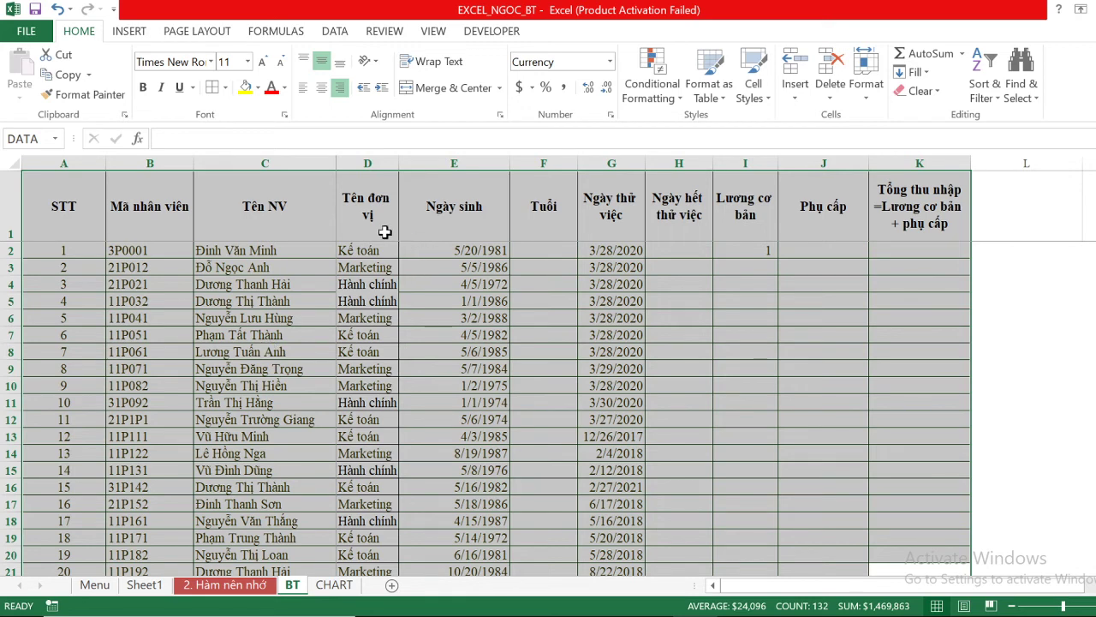
{"action": "left_click", "coordinate": [334, 585]}
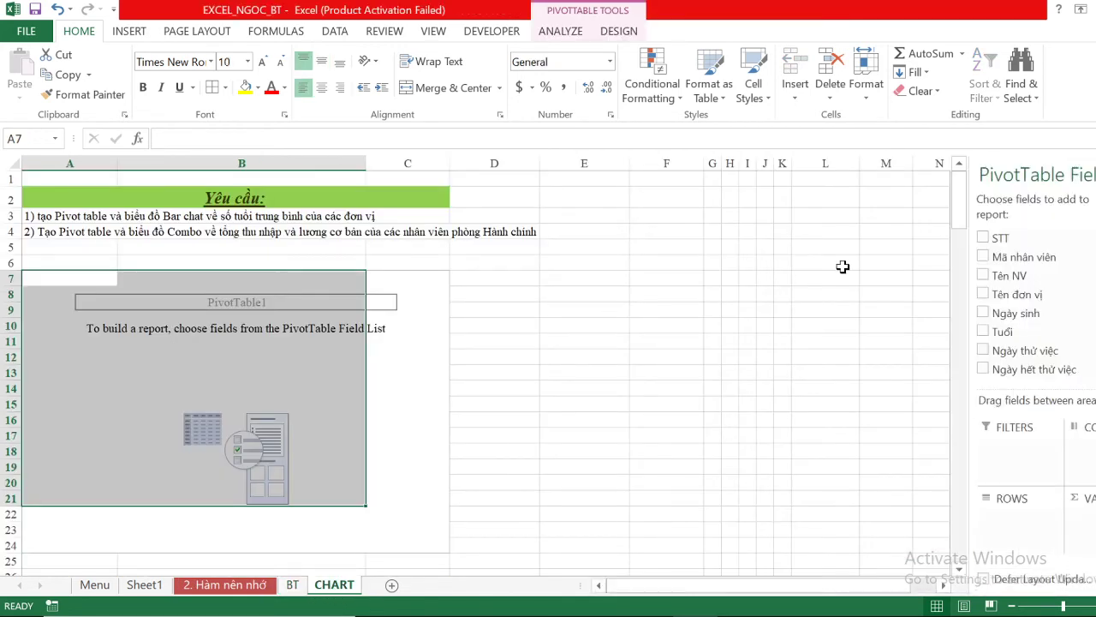
Set Count of Tên NV as the value and Tên đơn vị as the rows.
{"action": "left_click", "coordinate": [983, 275]}
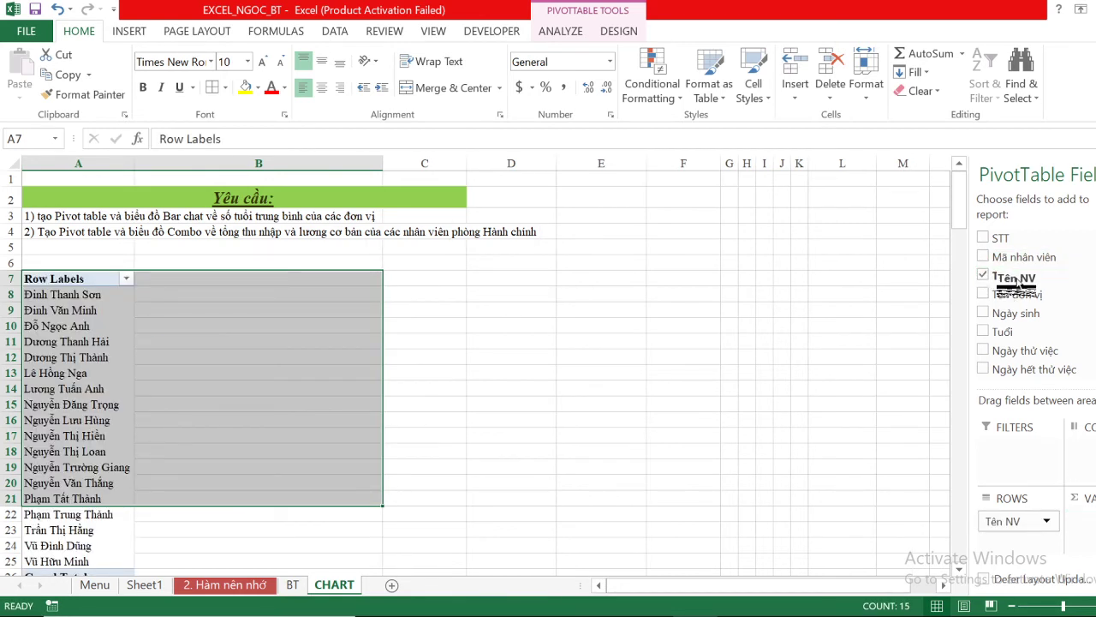
{"action": "left_click_drag", "start_coordinate": [998, 281], "coordinate": [1086, 522]}
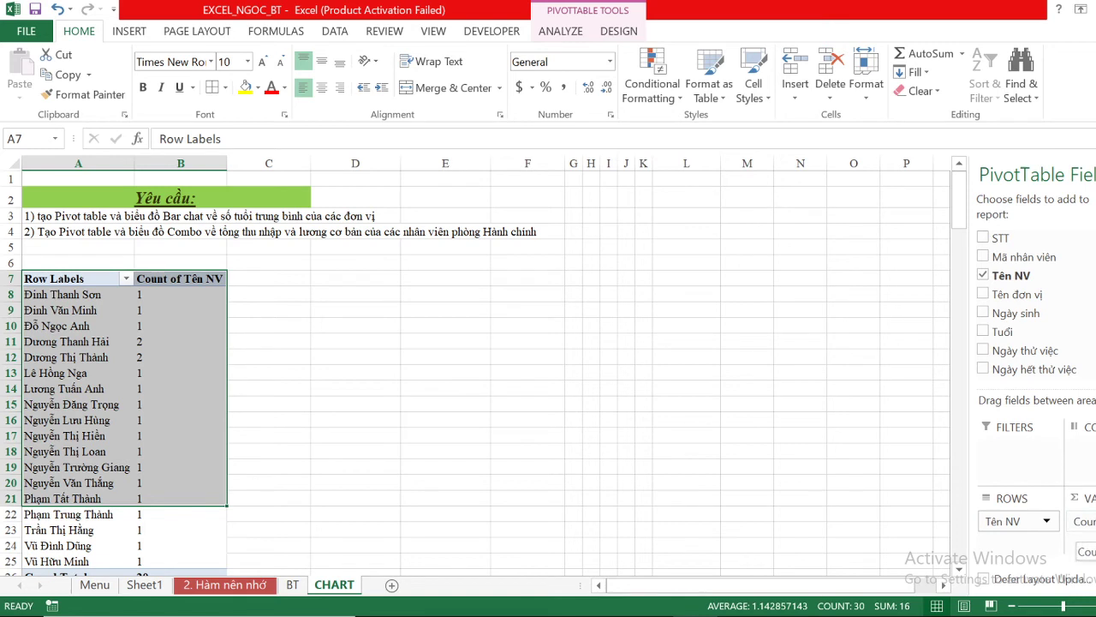
{"action": "left_click", "coordinate": [1020, 530]}
{"action": "left_click", "coordinate": [1017, 478]}
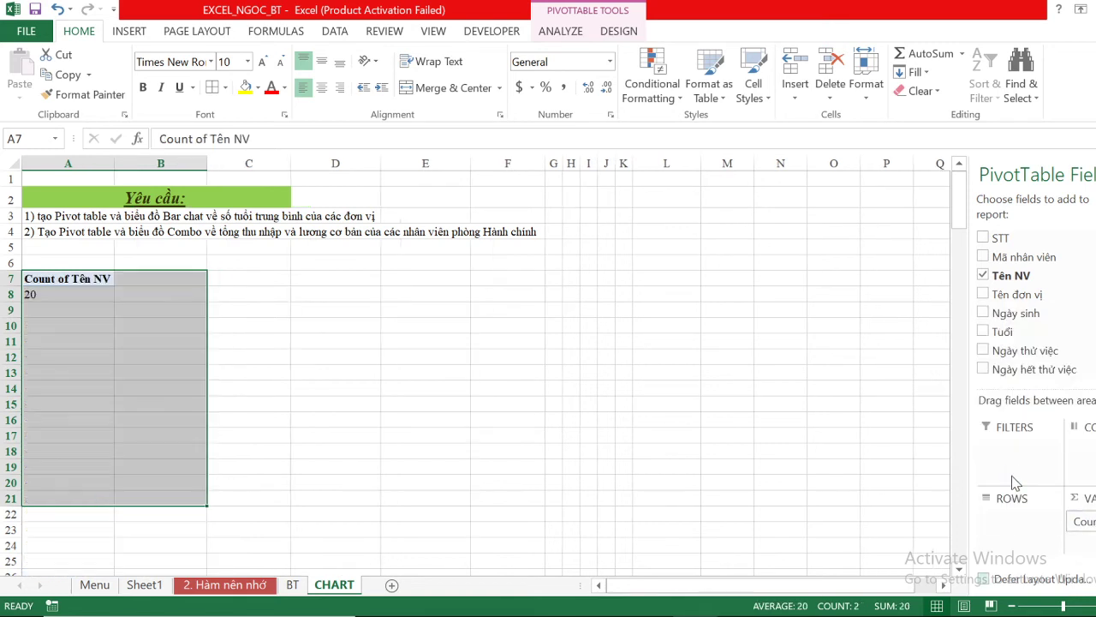
{"action": "left_click_drag", "start_coordinate": [1006, 299], "coordinate": [1009, 527]}
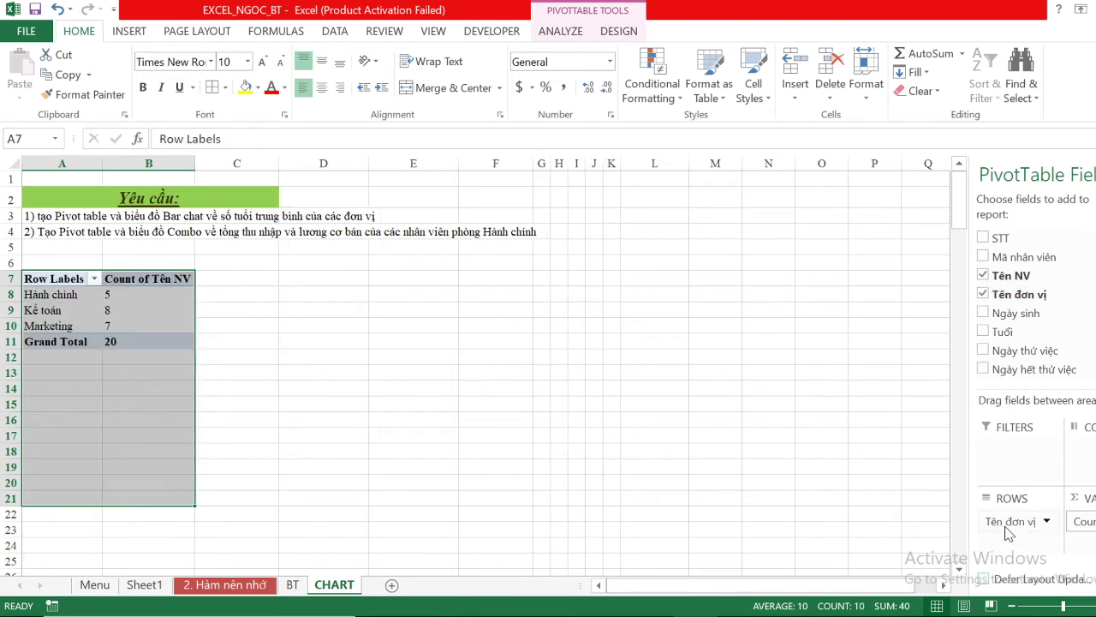
{"action": "mouse_move", "coordinate": [1084, 522]}
{"action": "left_mouse_down"}
{"action": "mouse_move", "coordinate": [1088, 553]}
{"action": "mouse_move", "coordinate": [126, 265]}
{"action": "mouse_move", "coordinate": [858, 573]}
{"action": "left_mouse_up"}
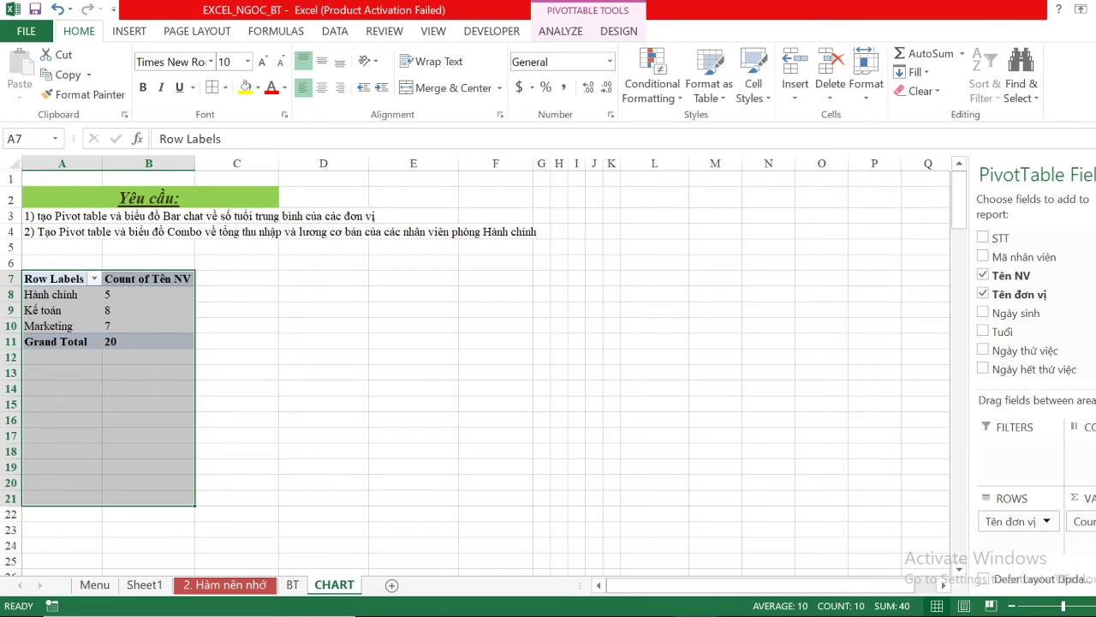
{"action": "left_click", "coordinate": [1084, 522]}
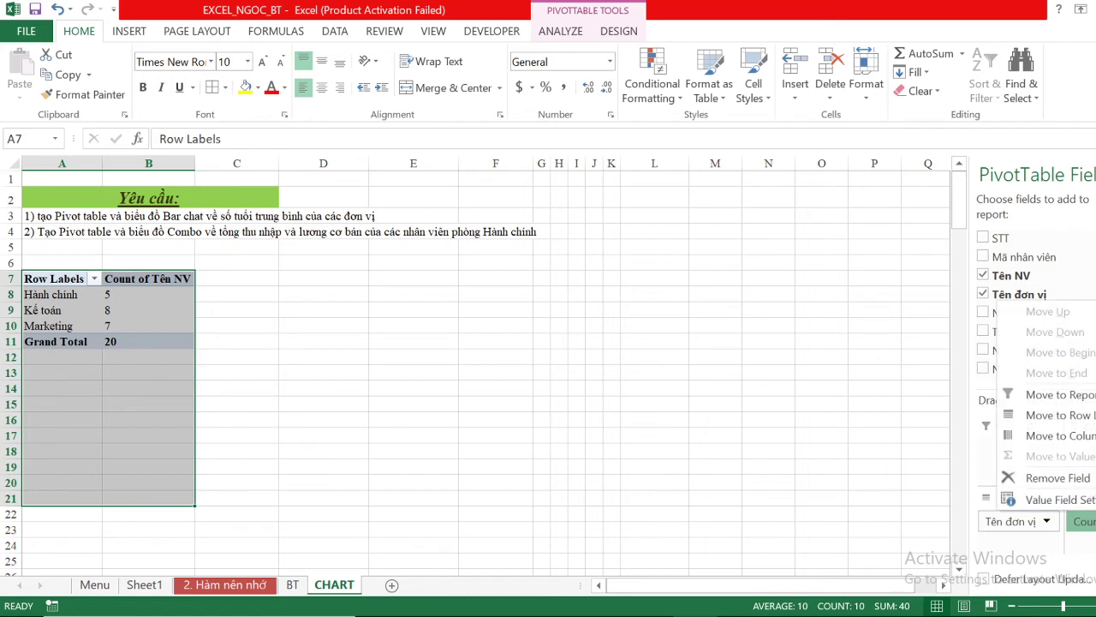
{"action": "left_click", "coordinate": [770, 485]}
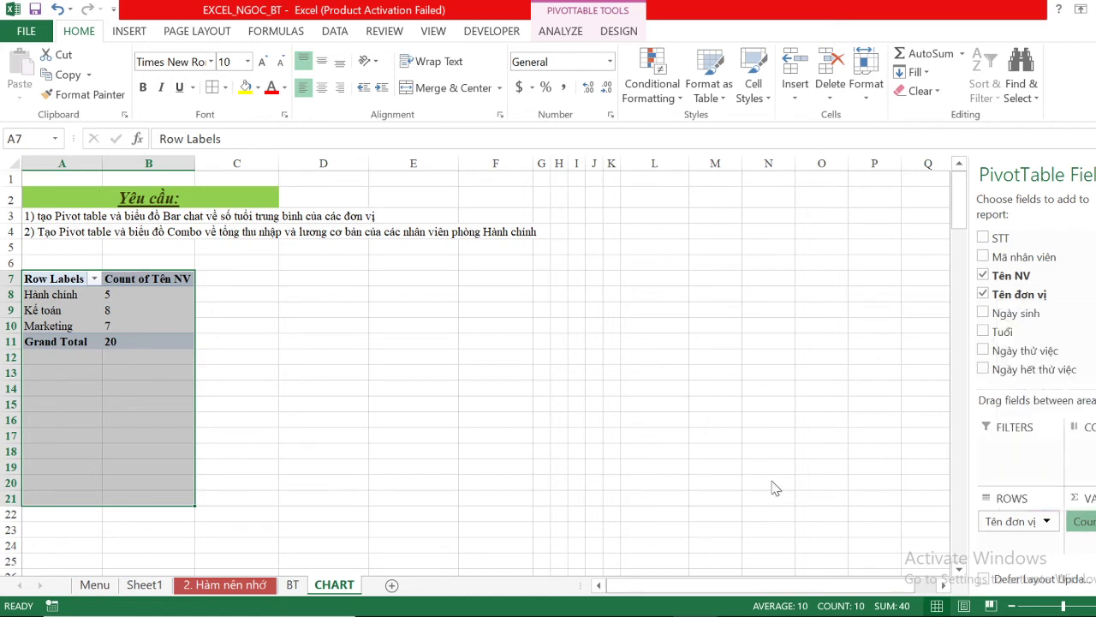
{"action": "left_click", "coordinate": [155, 306]}
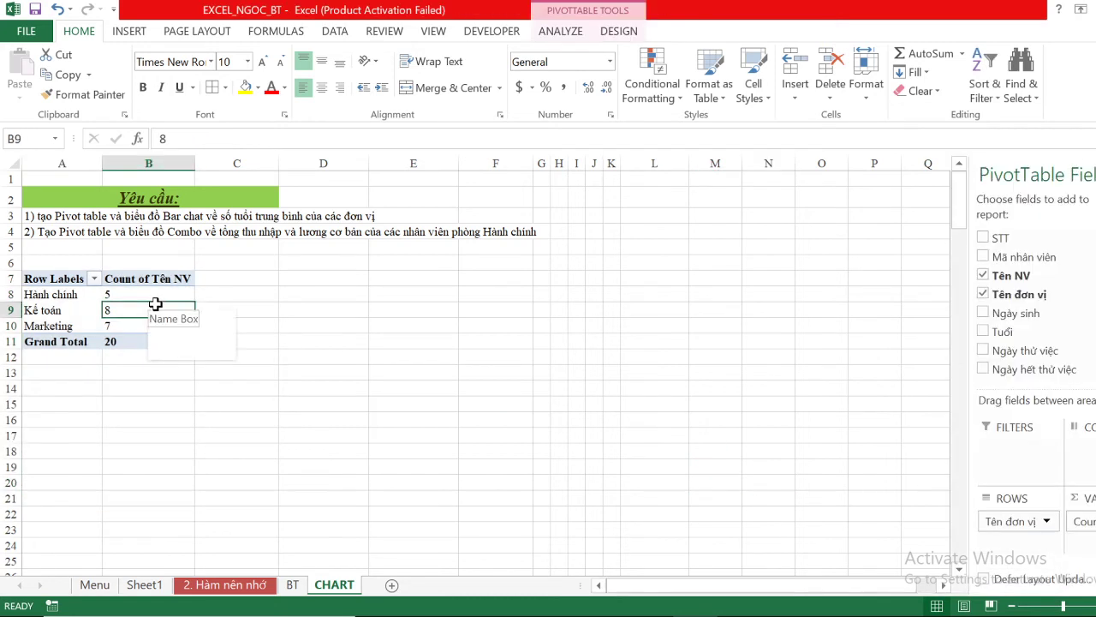
{"action": "left_click_drag", "start_coordinate": [1084, 522], "coordinate": [1086, 549]}
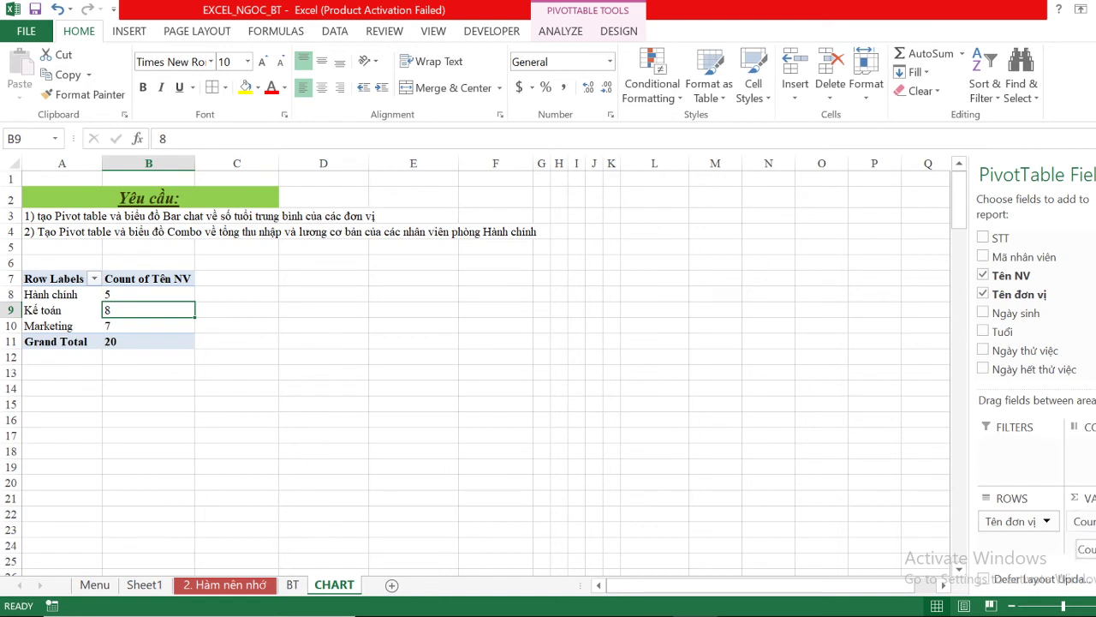
{"action": "left_click_drag", "start_coordinate": [1084, 549], "coordinate": [1083, 524]}
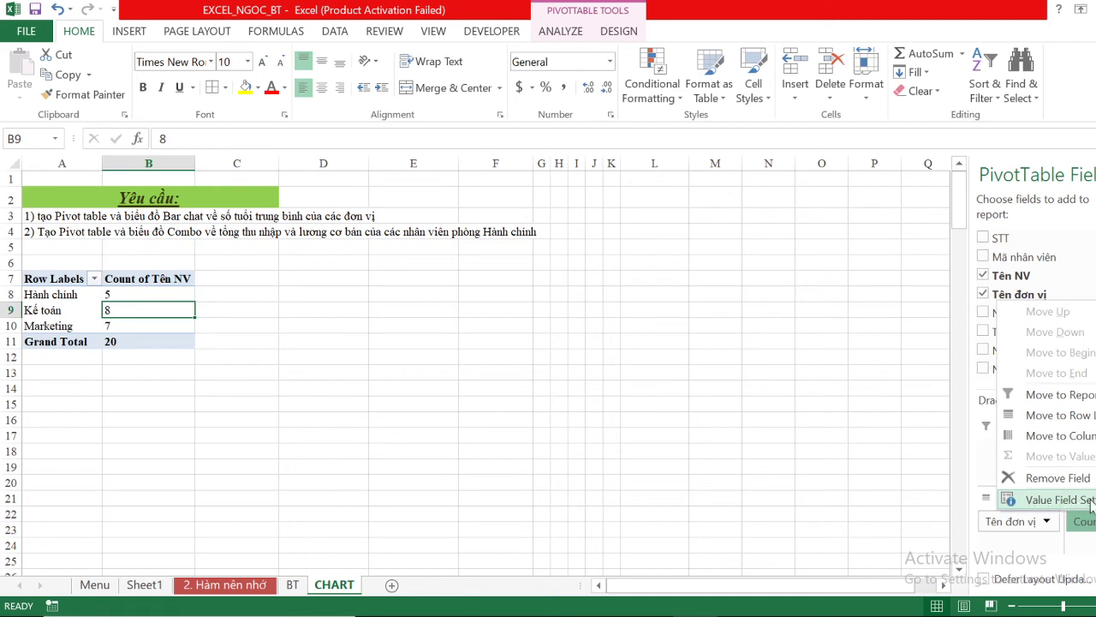
{"action": "left_click", "coordinate": [1062, 500]}
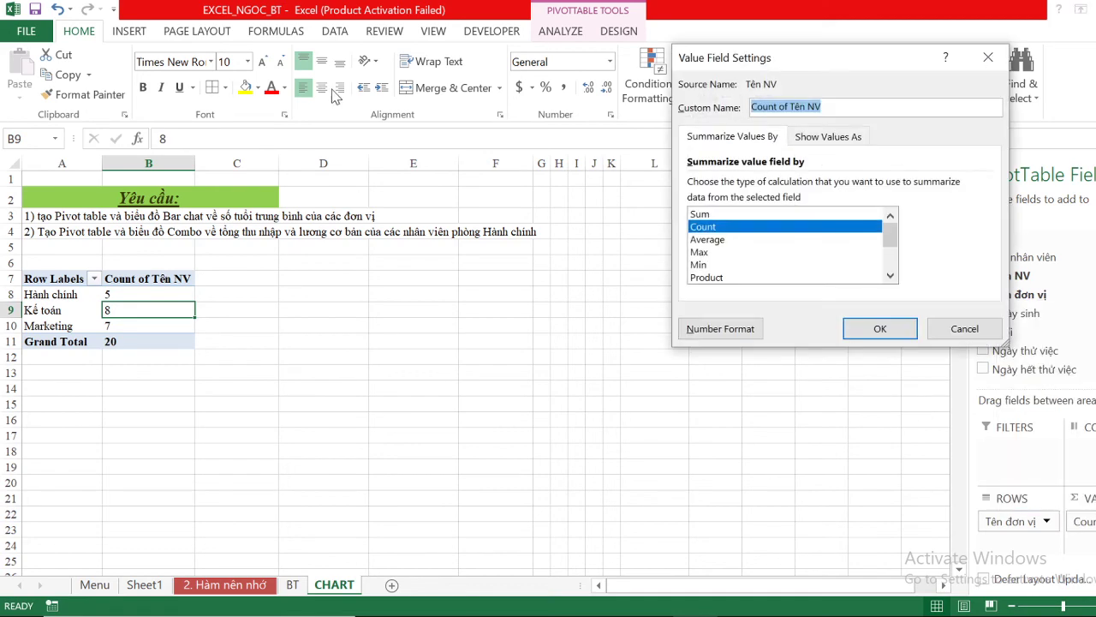
{"action": "left_click", "coordinate": [700, 214]}
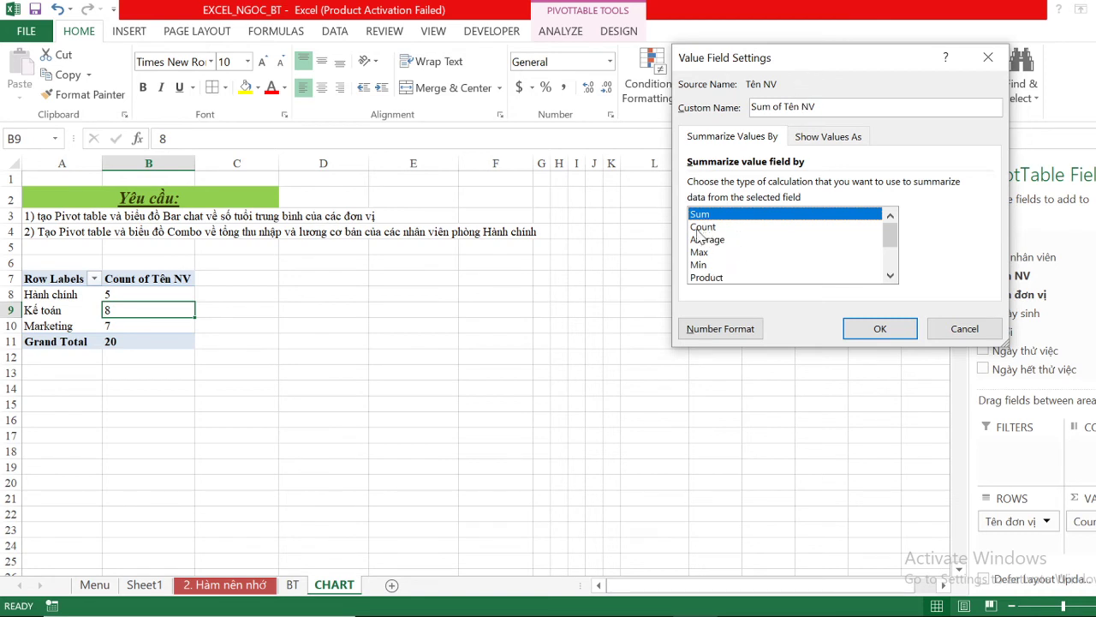
{"action": "left_click", "coordinate": [701, 227]}
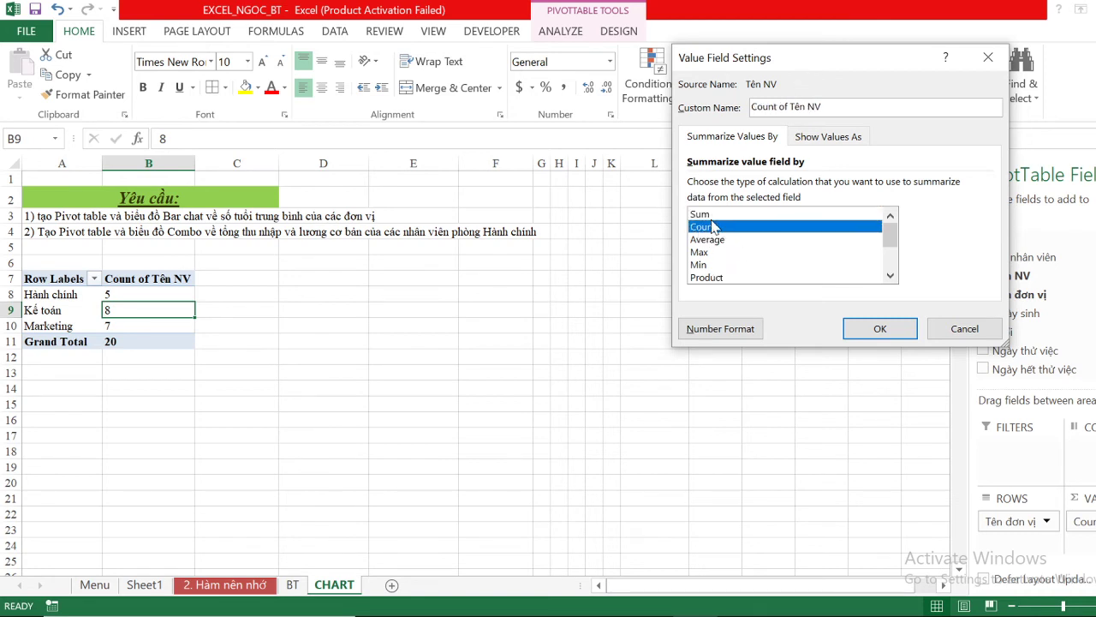
{"action": "left_click", "coordinate": [707, 240]}
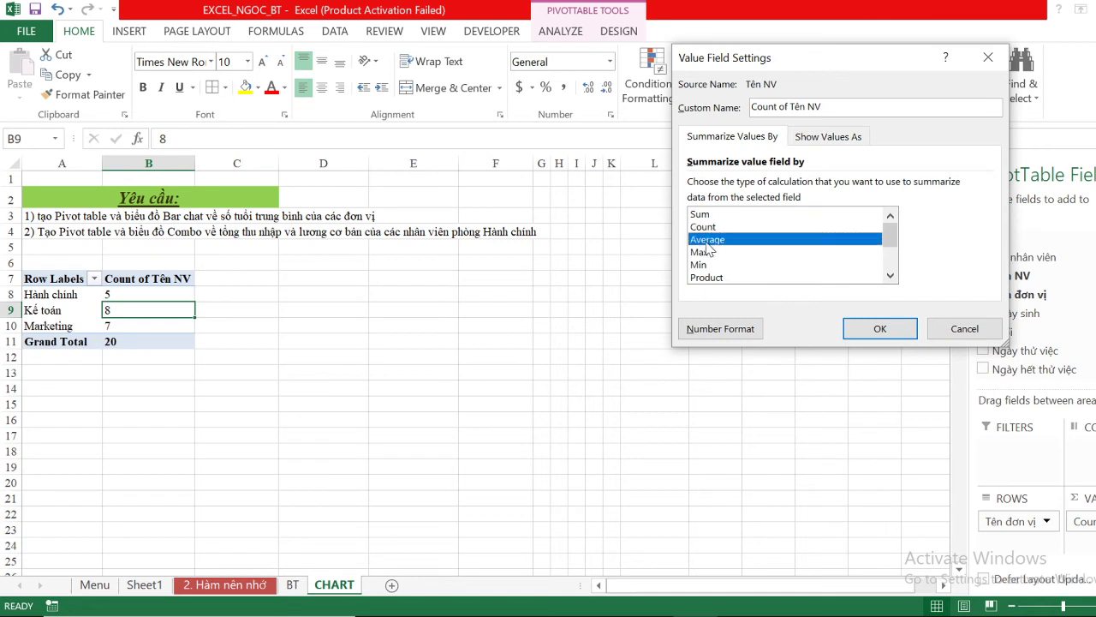
{"action": "left_click", "coordinate": [701, 252]}
{"action": "left_click", "coordinate": [704, 266]}
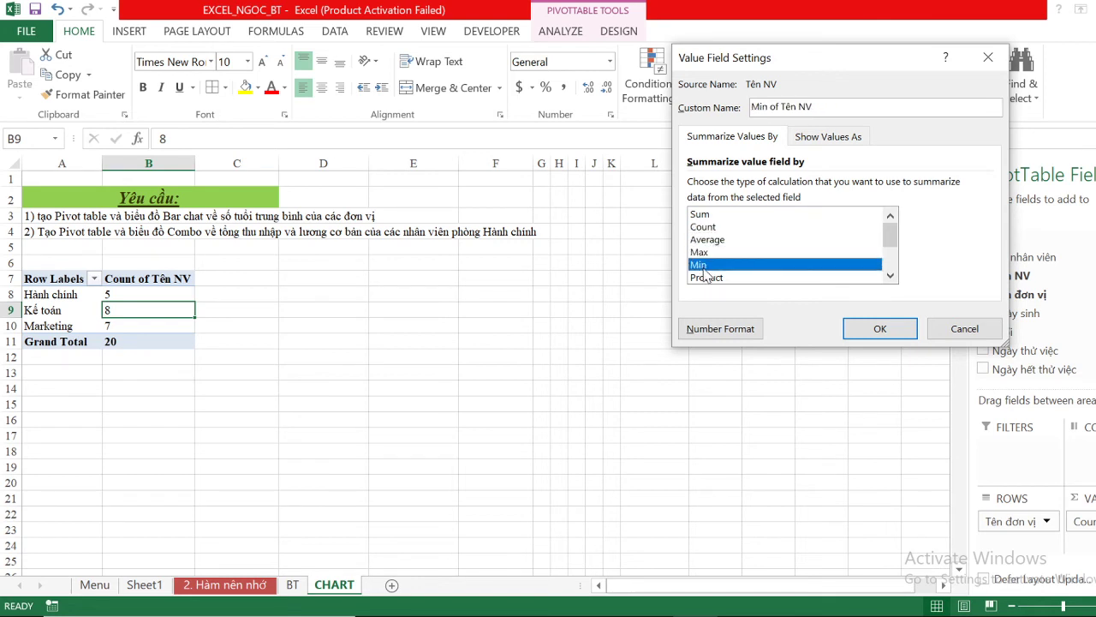
{"action": "left_click", "coordinate": [703, 227]}
{"action": "left_click", "coordinate": [859, 330]}
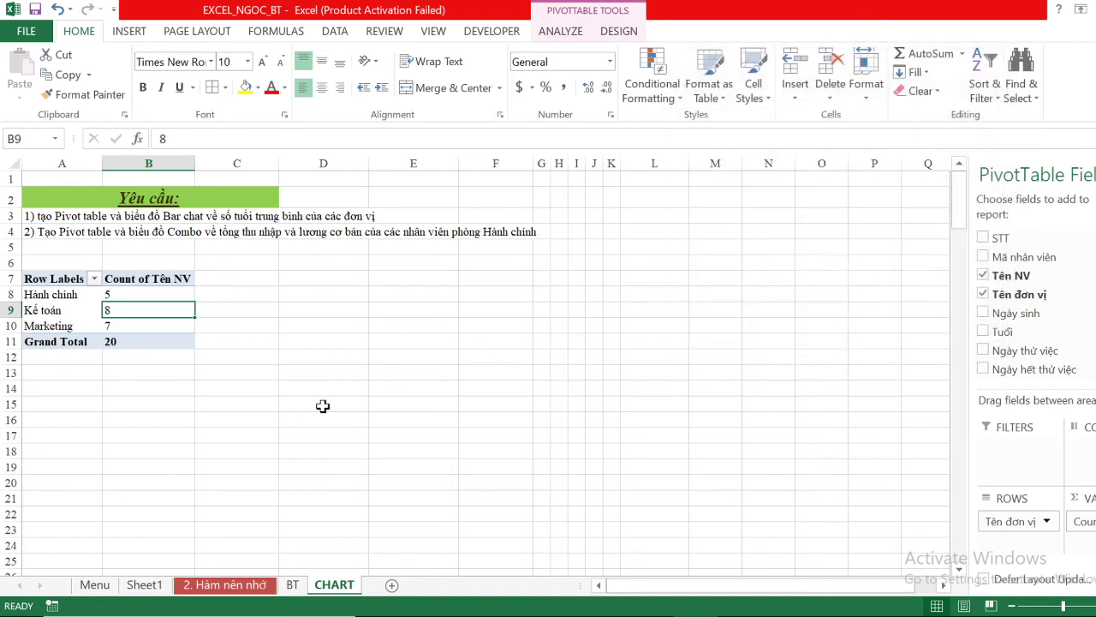
{"action": "left_click", "coordinate": [294, 416]}
{"action": "left_click", "coordinate": [68, 294]}
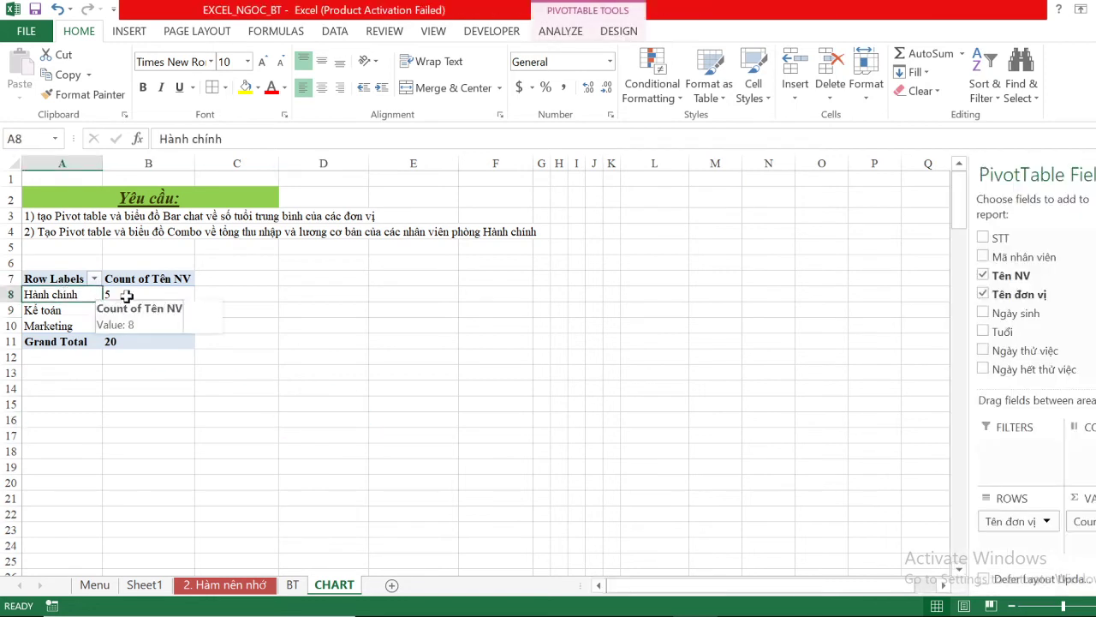
{"action": "left_click_drag", "start_coordinate": [44, 279], "coordinate": [155, 336]}
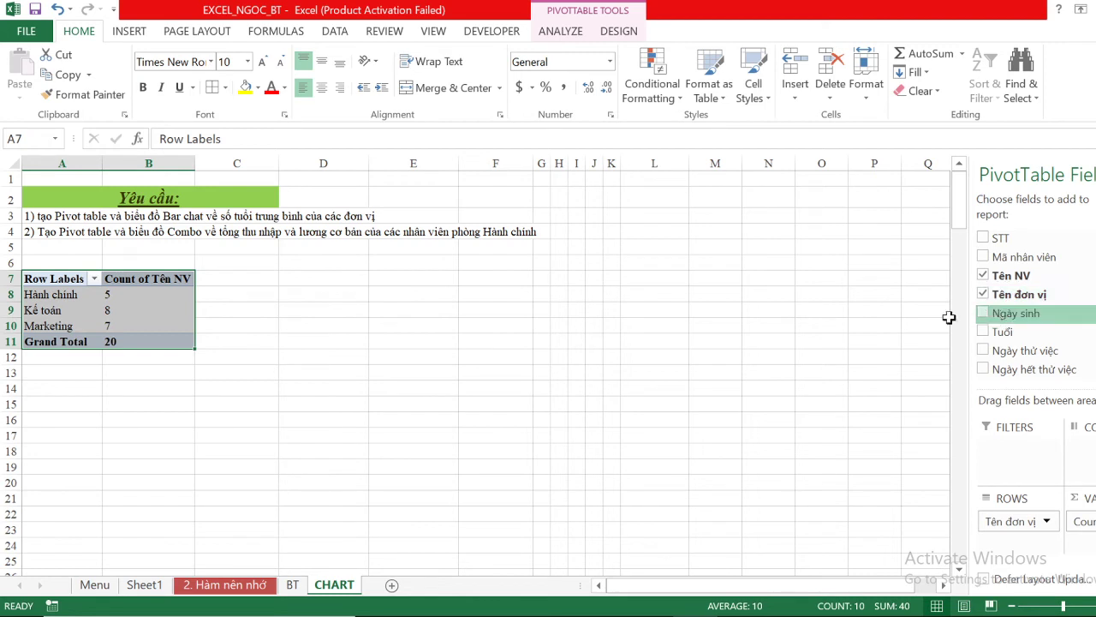
Count Ngày thử việc in the values and list each Tên NV as pivot rows.
{"action": "scroll", "coordinate": [1018, 351], "scroll_direction": "down", "scroll_amount": 1}
{"action": "scroll", "coordinate": [1017, 347], "scroll_direction": "down", "scroll_amount": 1}
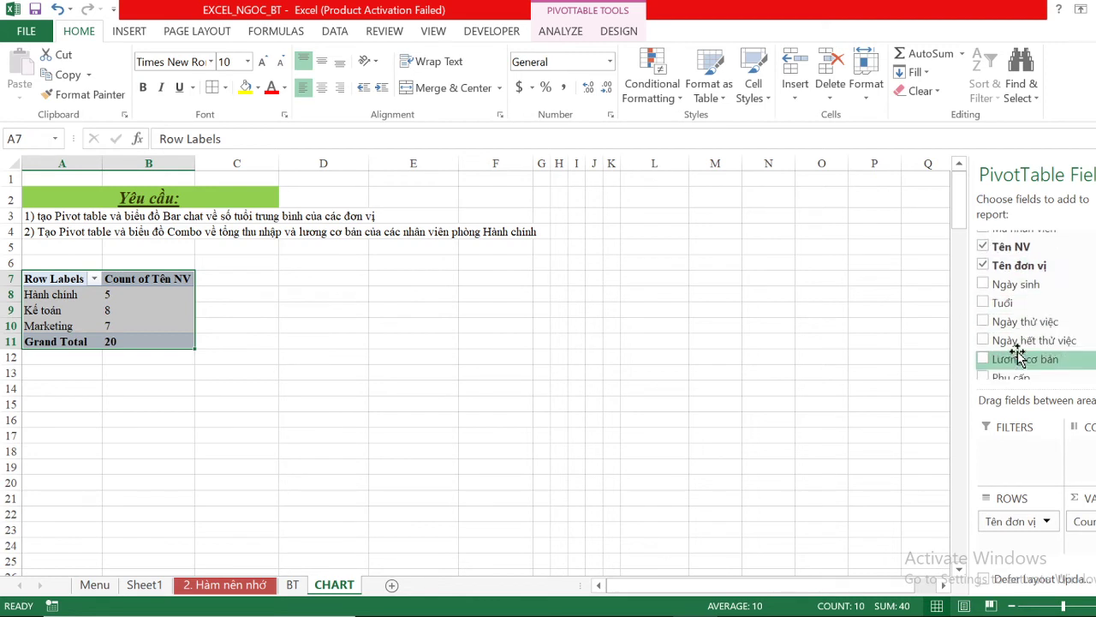
{"action": "left_click", "coordinate": [983, 323]}
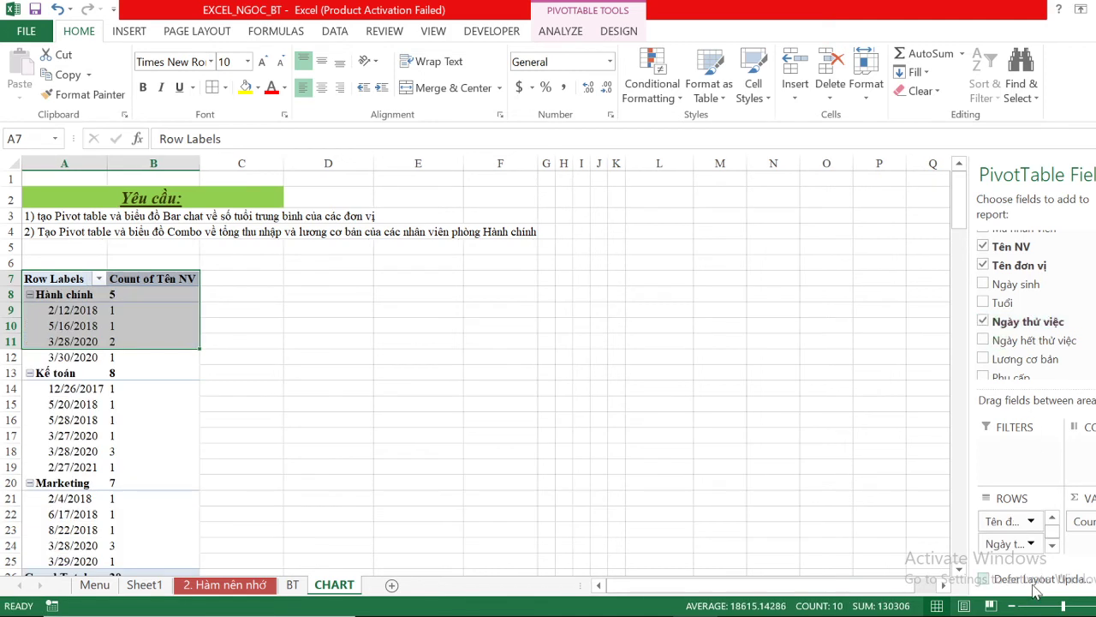
{"action": "left_click_drag", "start_coordinate": [1008, 548], "coordinate": [1083, 544]}
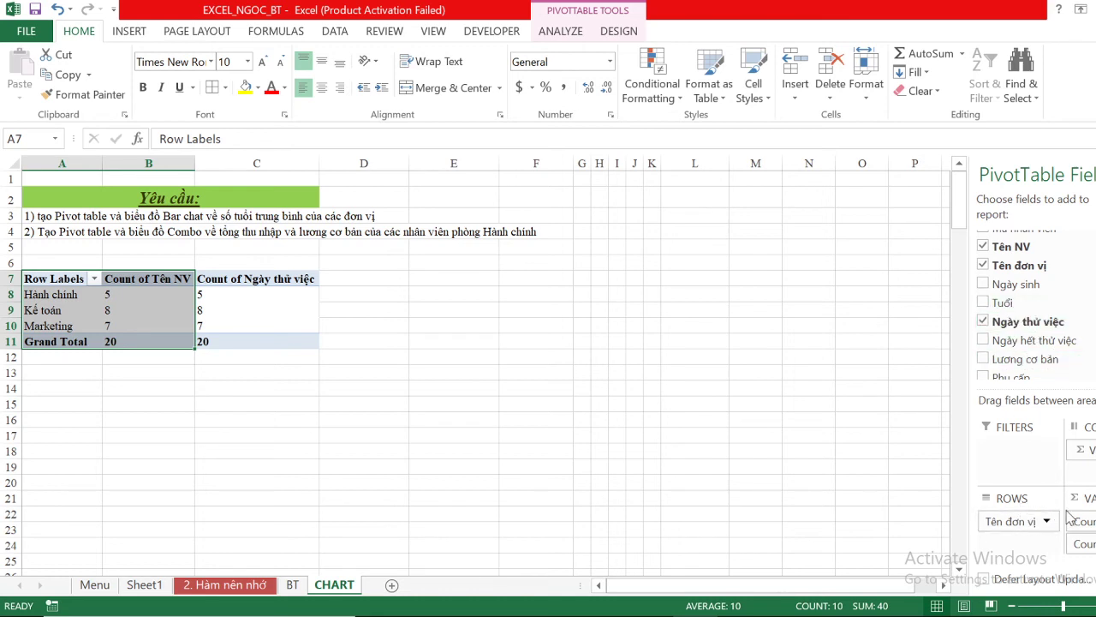
{"action": "mouse_move", "coordinate": [1081, 521]}
{"action": "left_mouse_down"}
{"action": "mouse_move", "coordinate": [1019, 529]}
{"action": "mouse_move", "coordinate": [1009, 470]}
{"action": "left_mouse_up"}
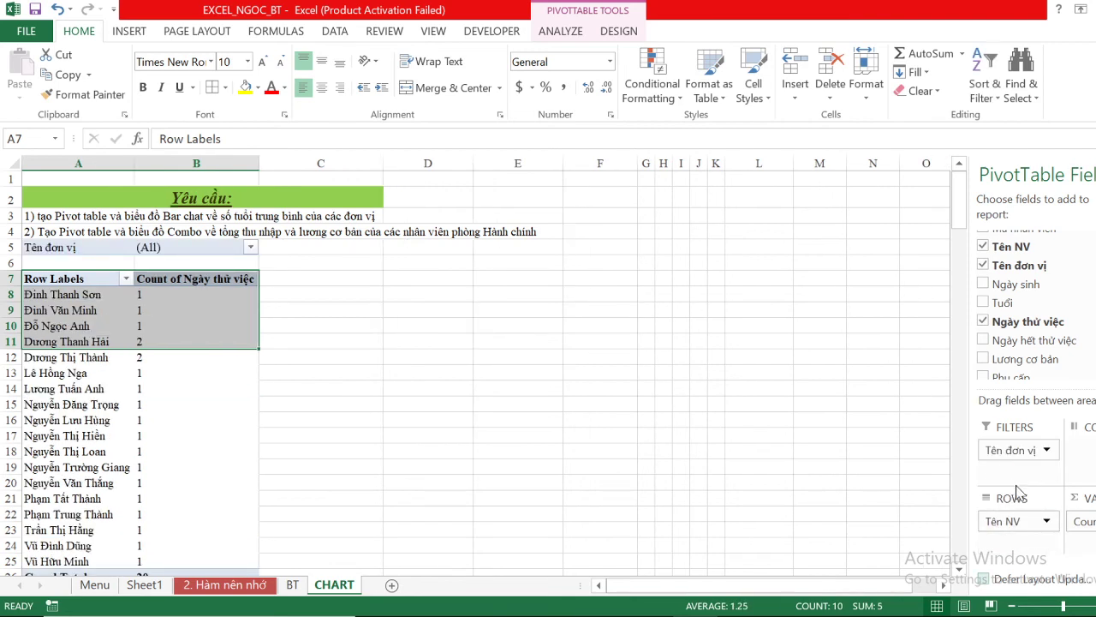
{"action": "left_click", "coordinate": [1080, 521]}
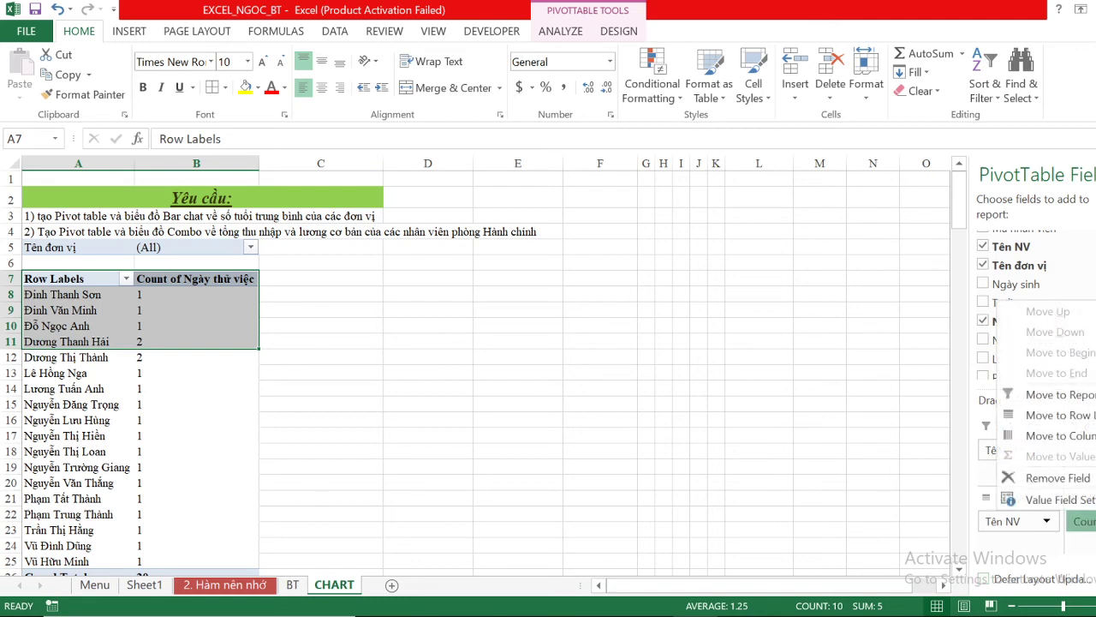
{"action": "left_click", "coordinate": [1060, 500]}
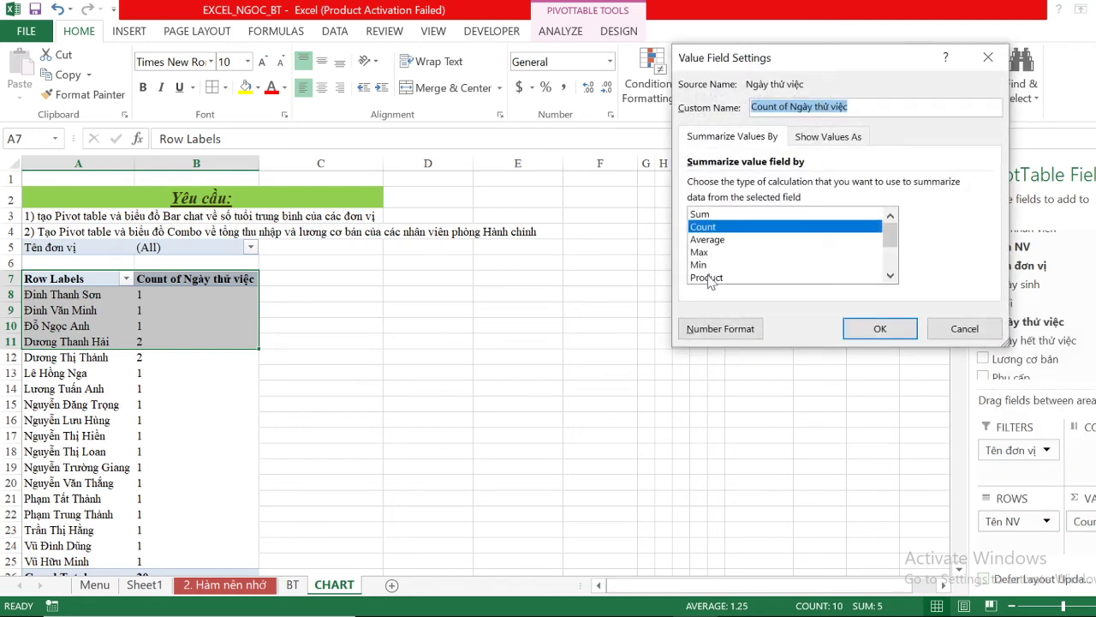
{"action": "left_click", "coordinate": [697, 214]}
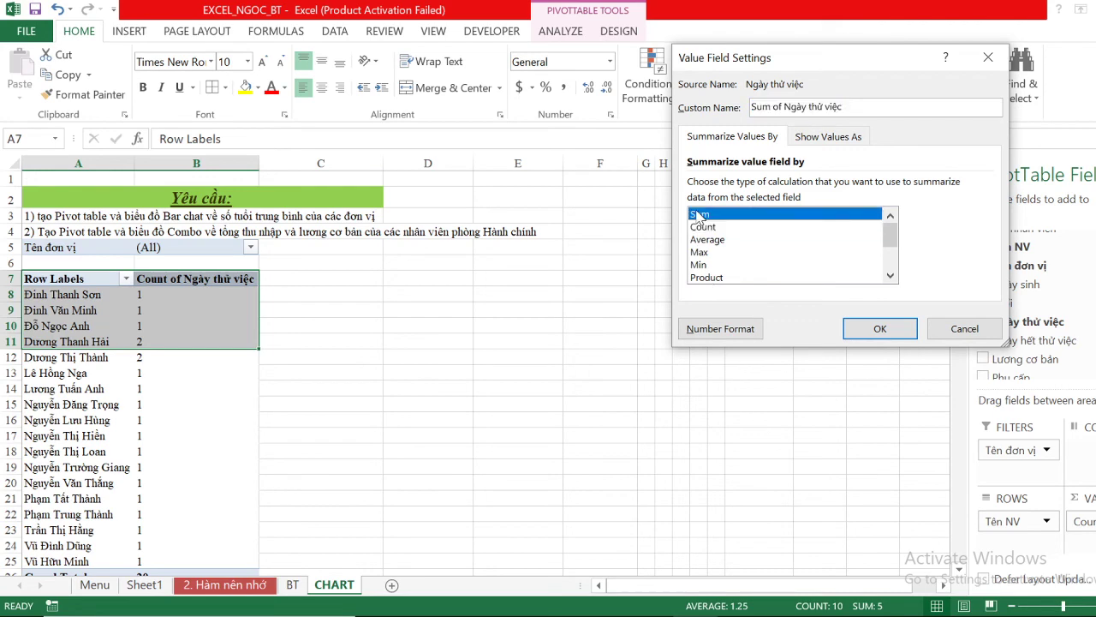
{"action": "left_click", "coordinate": [951, 327]}
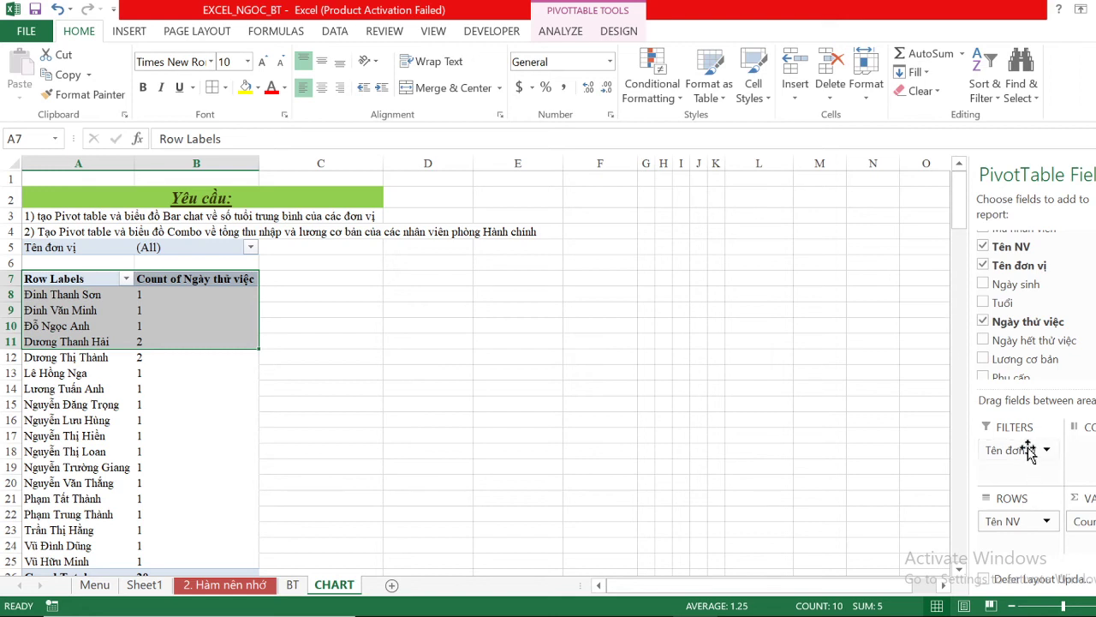
Filter the pivot to Kế toán and remove the Count of Ngày thử việc field.
{"action": "left_click", "coordinate": [251, 247]}
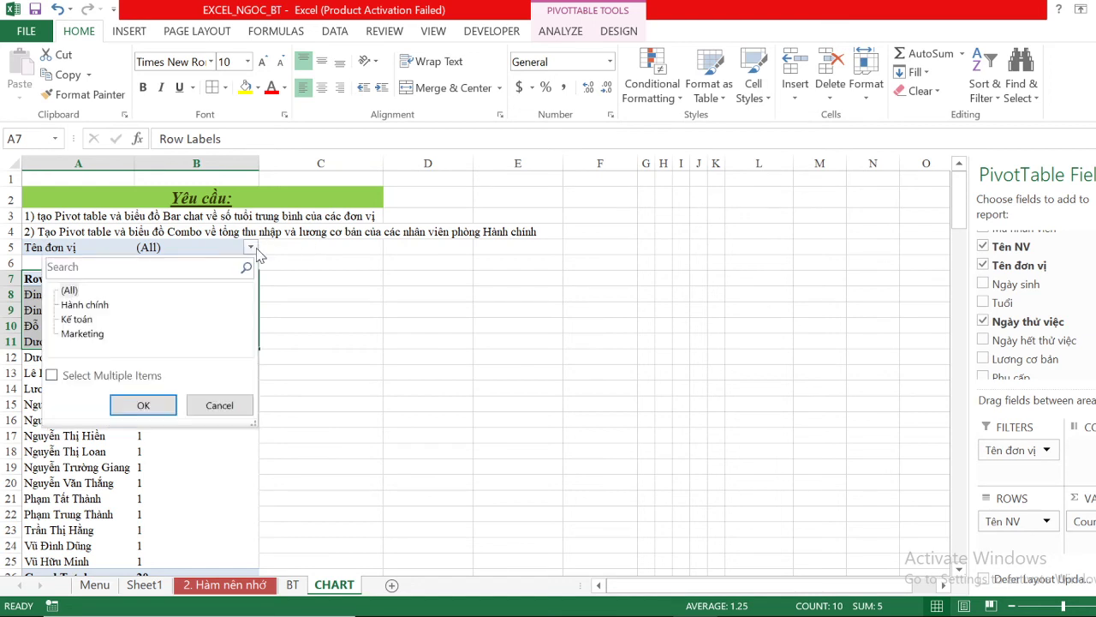
{"action": "left_click", "coordinate": [77, 305]}
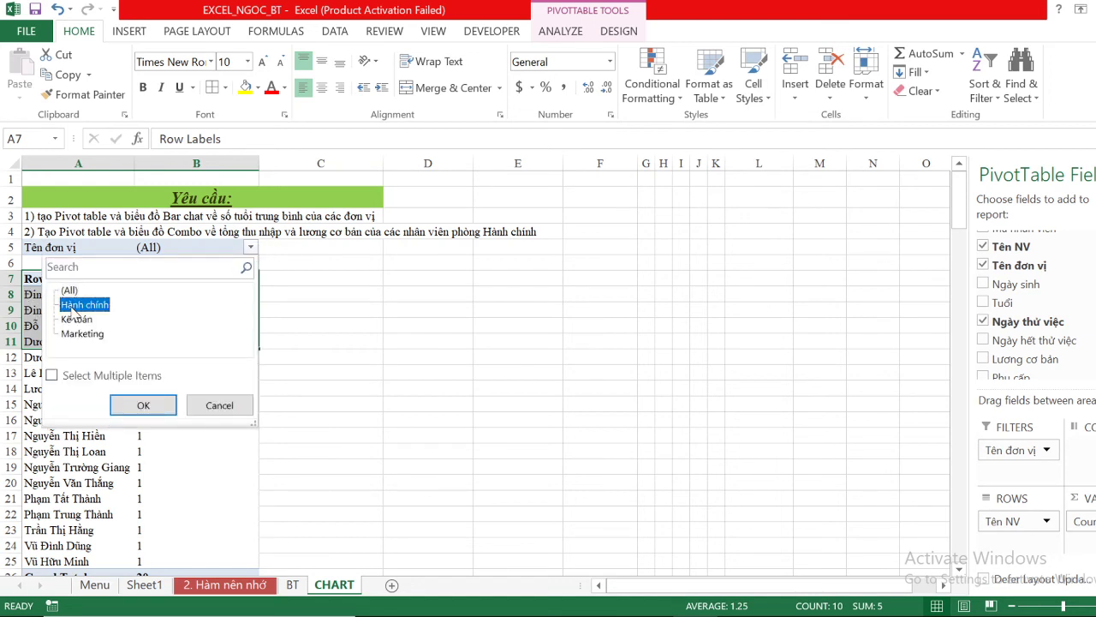
{"action": "left_click", "coordinate": [143, 405]}
{"action": "left_click", "coordinate": [234, 247]}
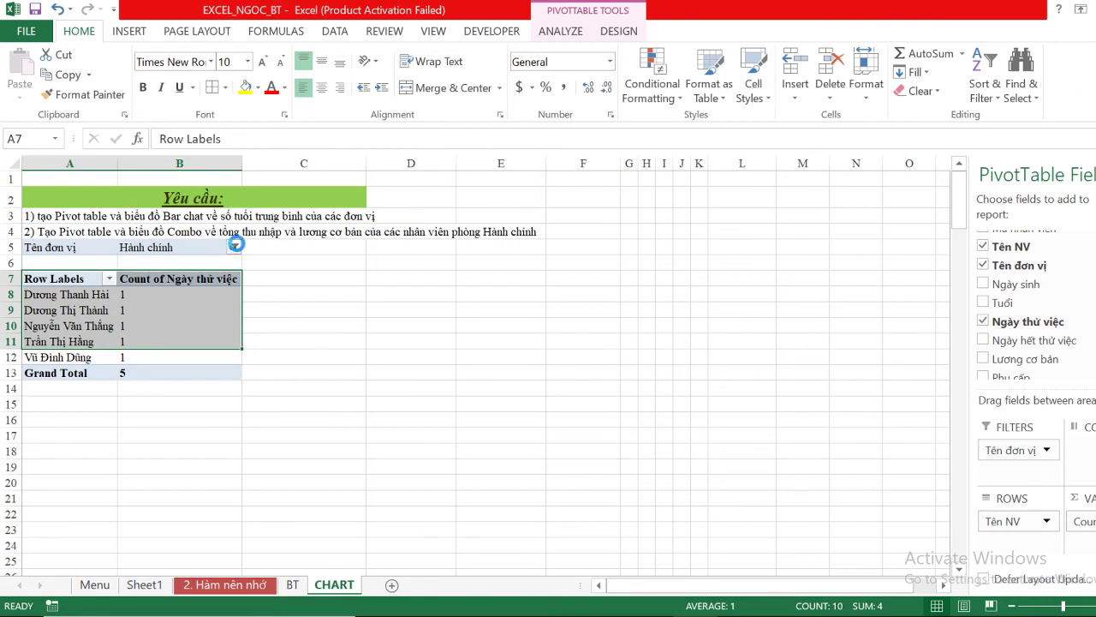
{"action": "left_click", "coordinate": [60, 319]}
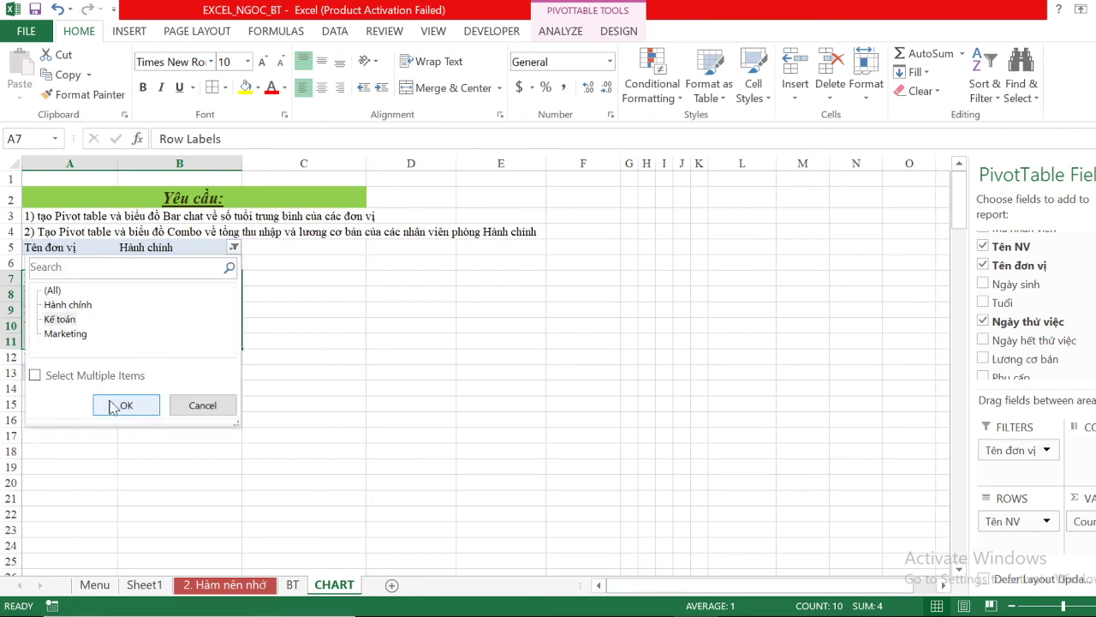
{"action": "left_click", "coordinate": [121, 406]}
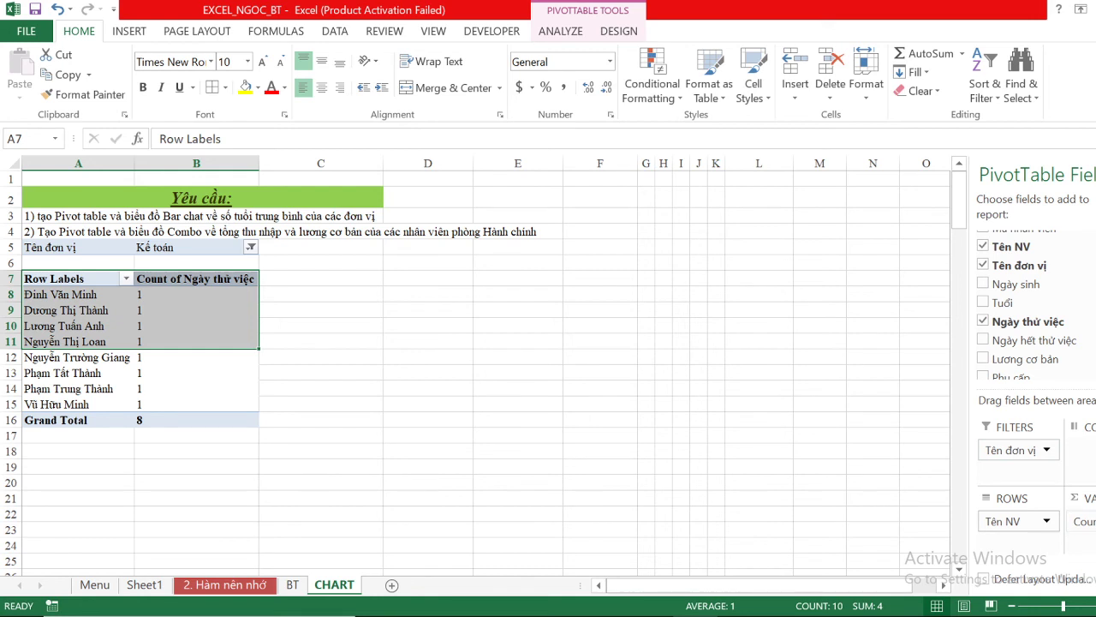
{"action": "left_click", "coordinate": [1083, 521]}
{"action": "left_click", "coordinate": [1058, 478]}
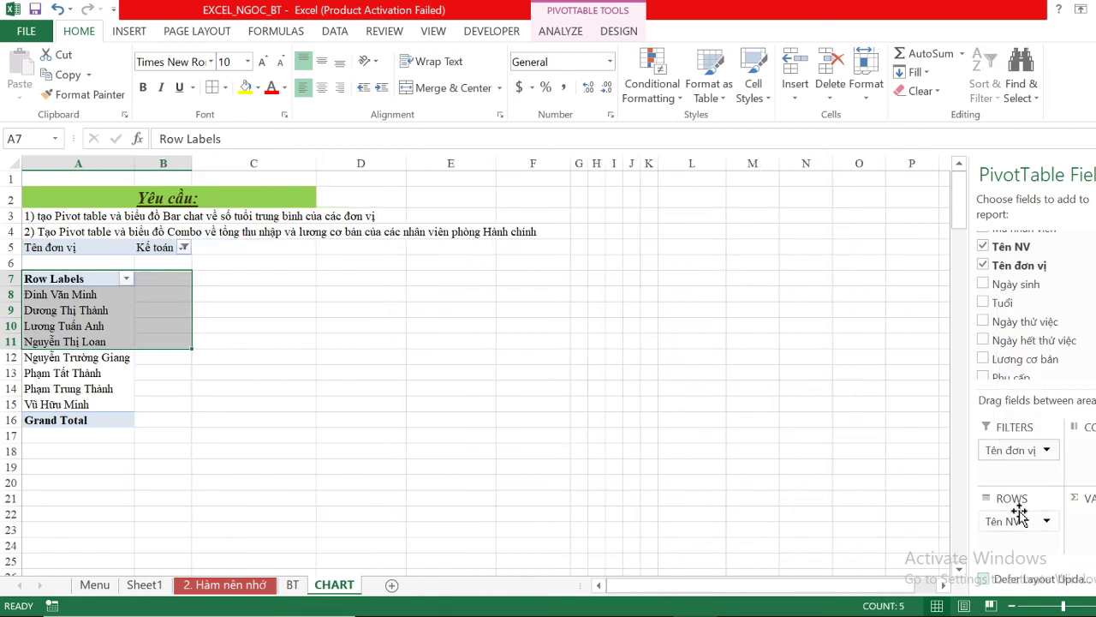
Count Tên NV by Tên đơn vị rows again and select A7:B10.
{"action": "left_click_drag", "start_coordinate": [1013, 521], "coordinate": [1084, 524]}
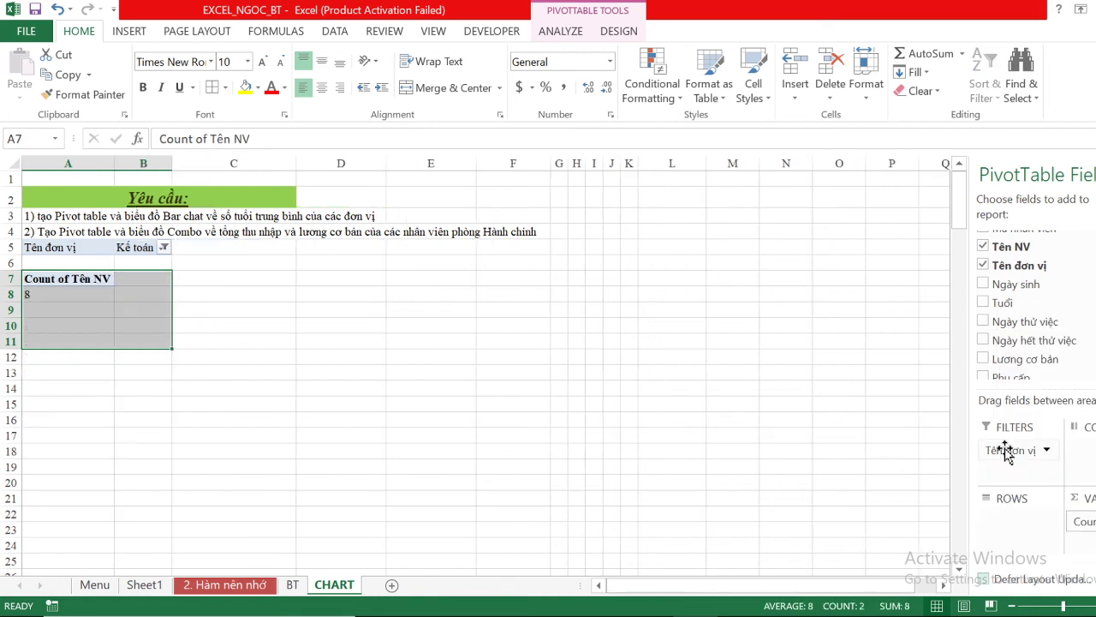
{"action": "left_click_drag", "start_coordinate": [1004, 532], "coordinate": [1011, 524]}
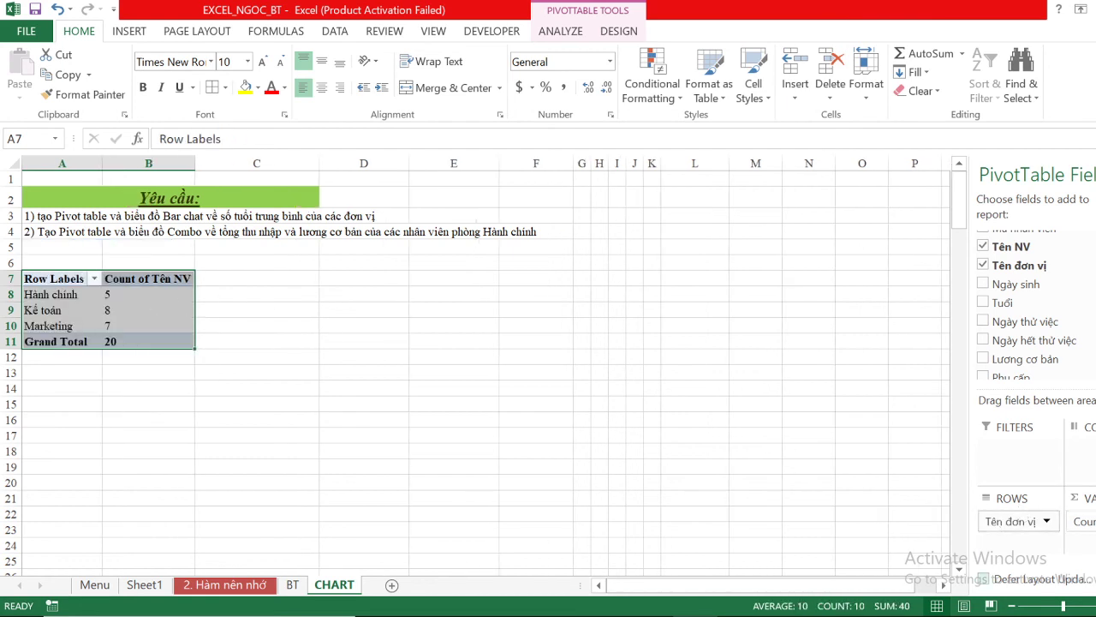
{"action": "left_click", "coordinate": [177, 315]}
{"action": "left_click_drag", "start_coordinate": [66, 277], "coordinate": [145, 336]}
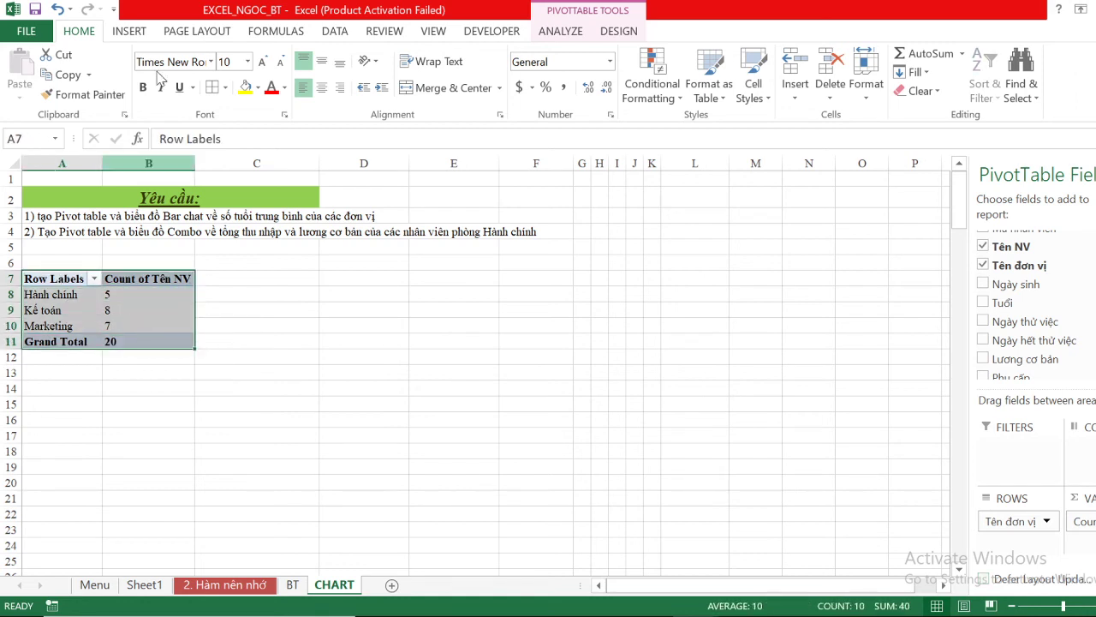
Insert a Clustered Column PivotChart of the department employee counts.
{"action": "left_click", "coordinate": [125, 34]}
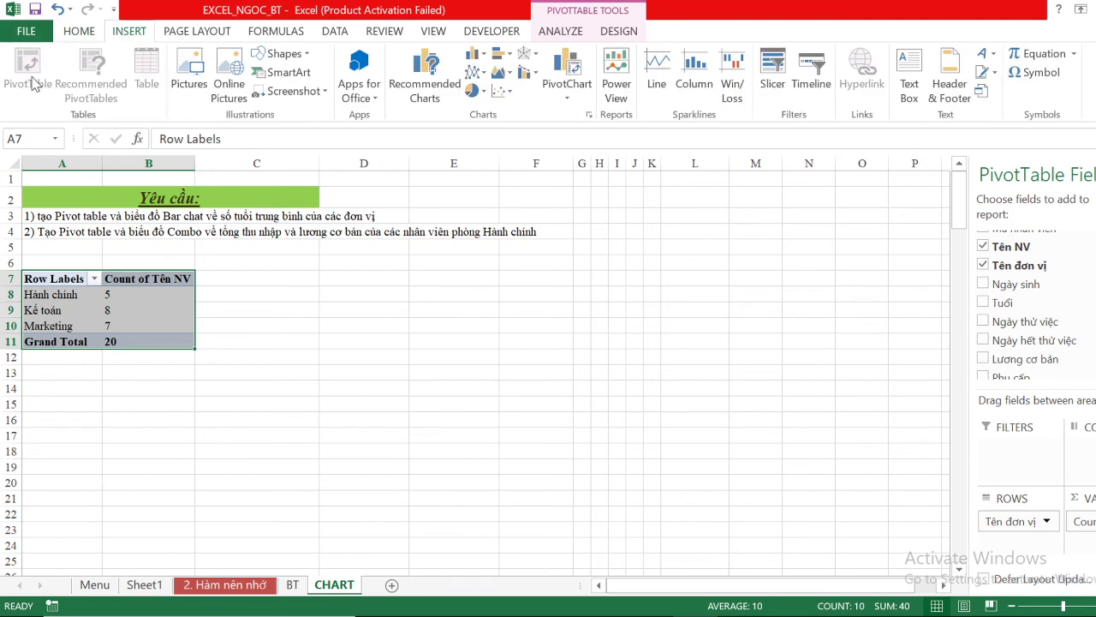
{"action": "left_click", "coordinate": [428, 99]}
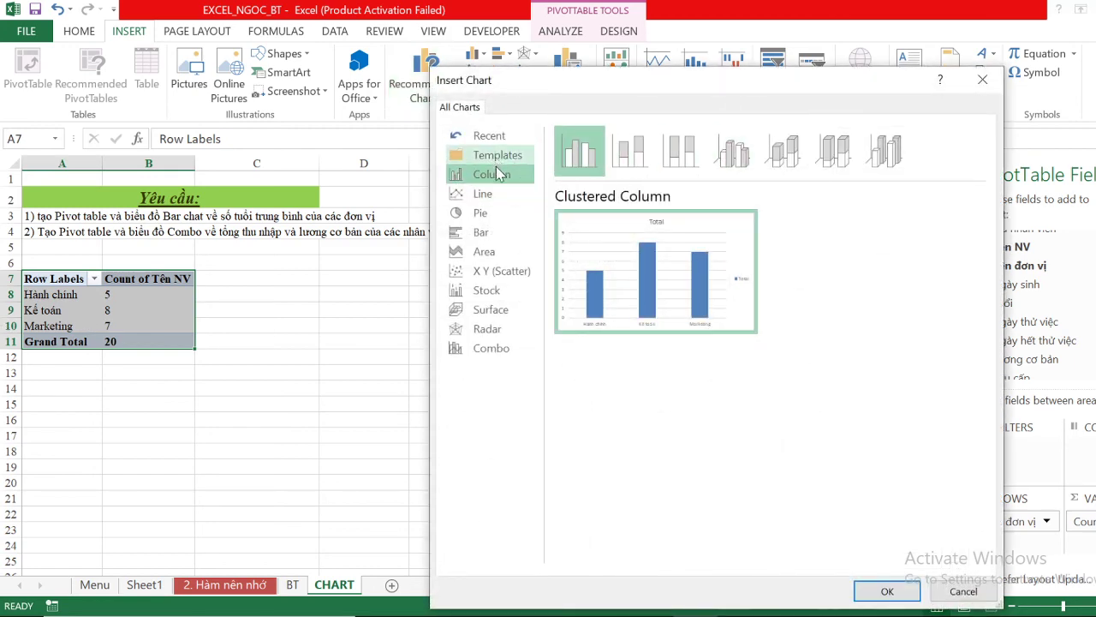
{"action": "left_click", "coordinate": [501, 194]}
{"action": "left_click", "coordinate": [499, 235]}
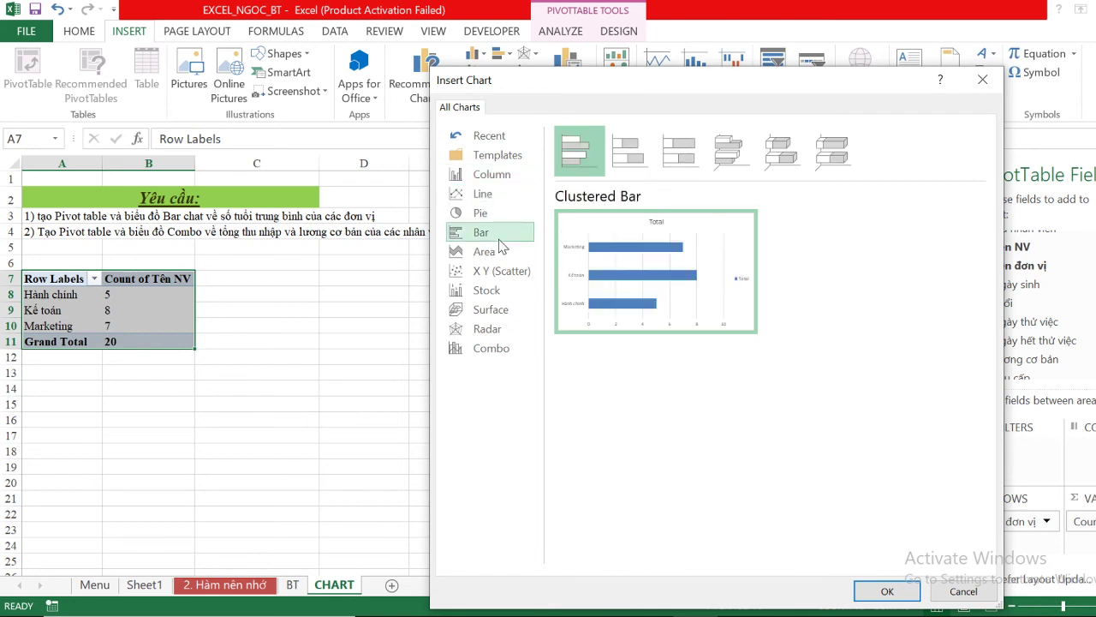
{"action": "left_click", "coordinate": [499, 176]}
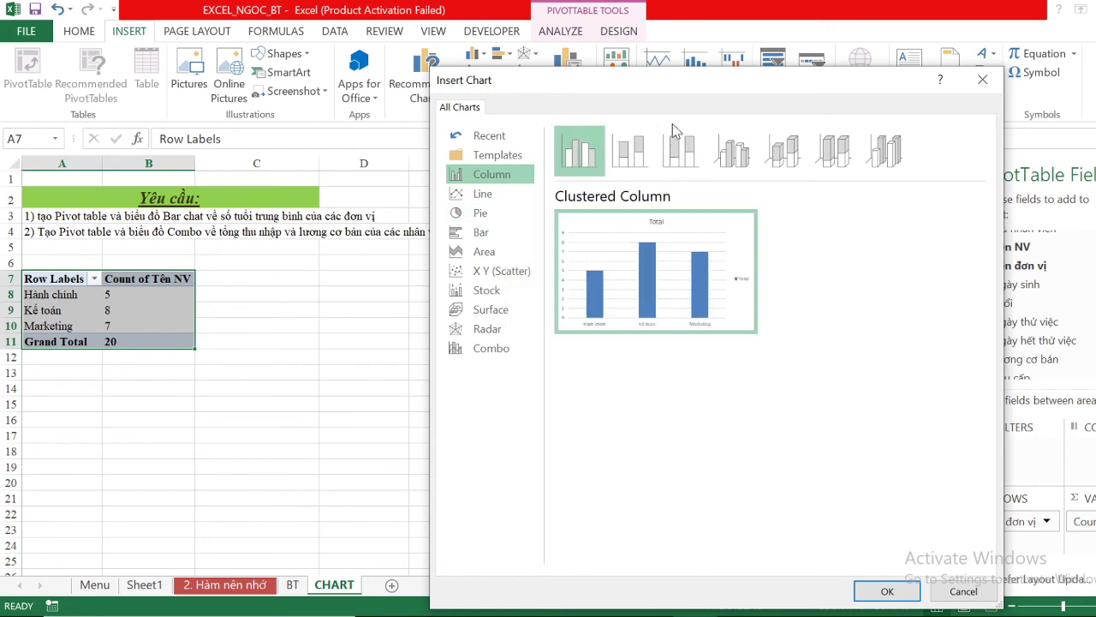
{"action": "left_click", "coordinate": [883, 592]}
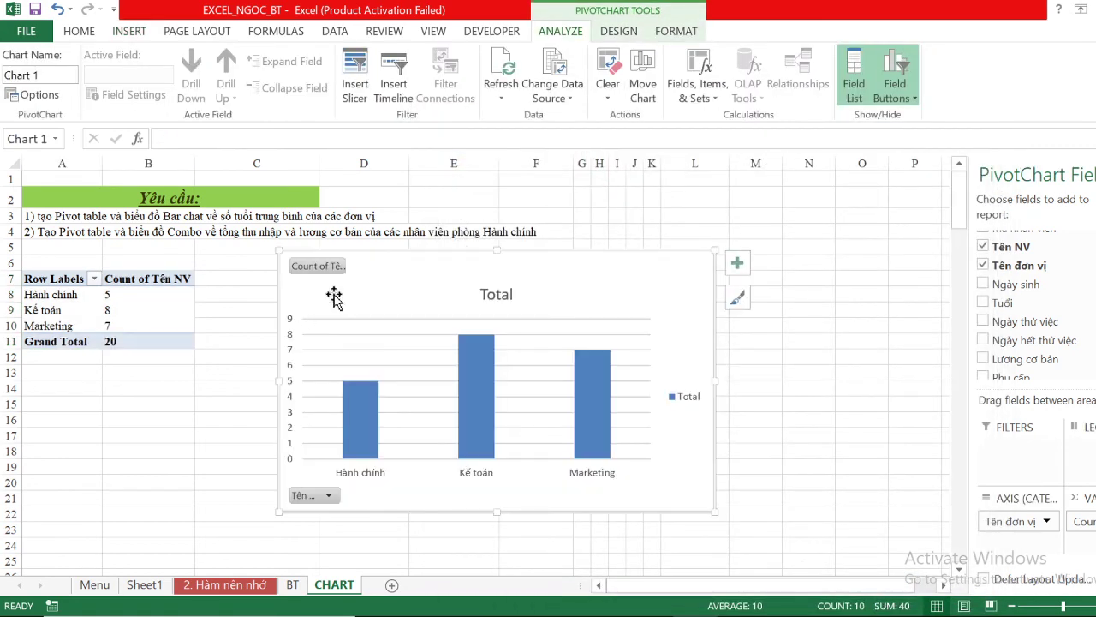
Move the PivotChart left beside the PivotTable and hide all its field buttons.
{"action": "left_click_drag", "start_coordinate": [391, 262], "coordinate": [317, 260]}
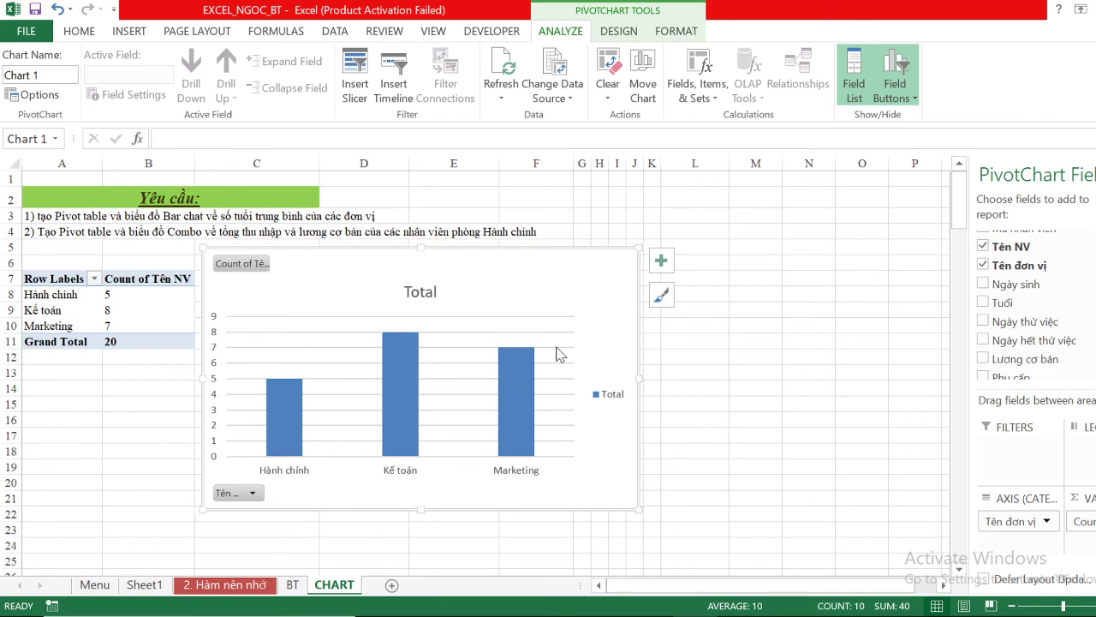
{"action": "left_click", "coordinate": [907, 103]}
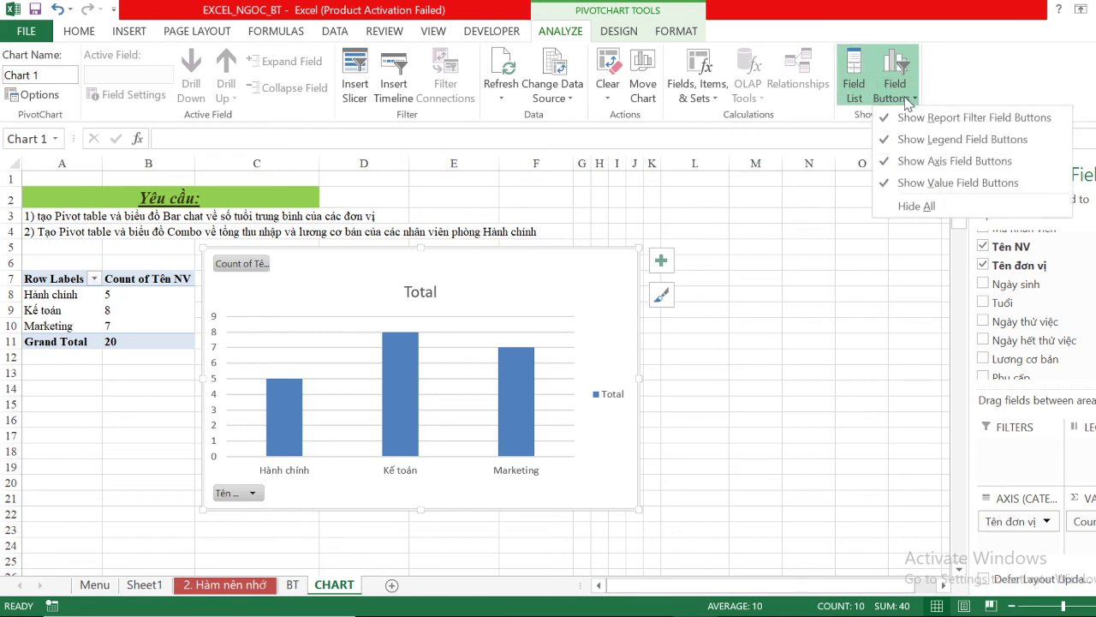
{"action": "left_click", "coordinate": [925, 211]}
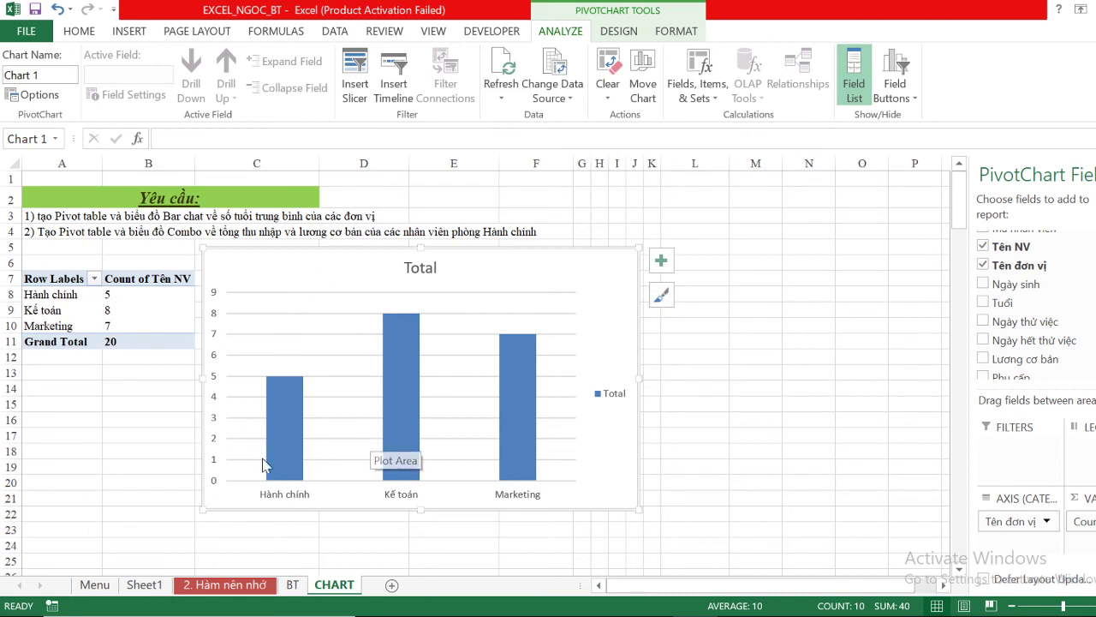
{"action": "left_click", "coordinate": [661, 260]}
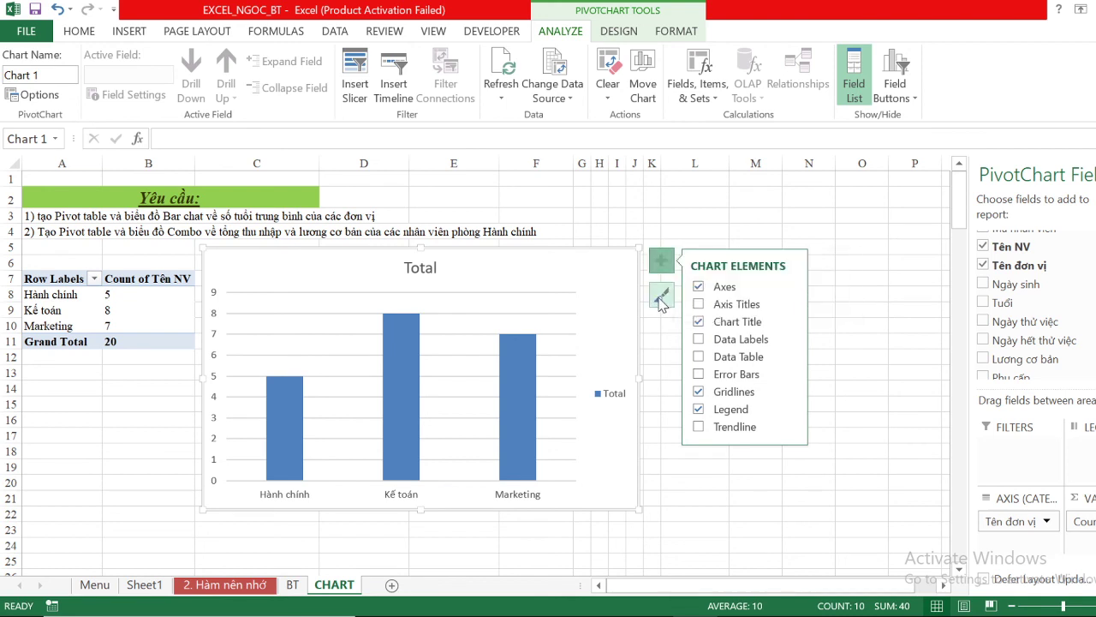
{"action": "left_click", "coordinate": [699, 304]}
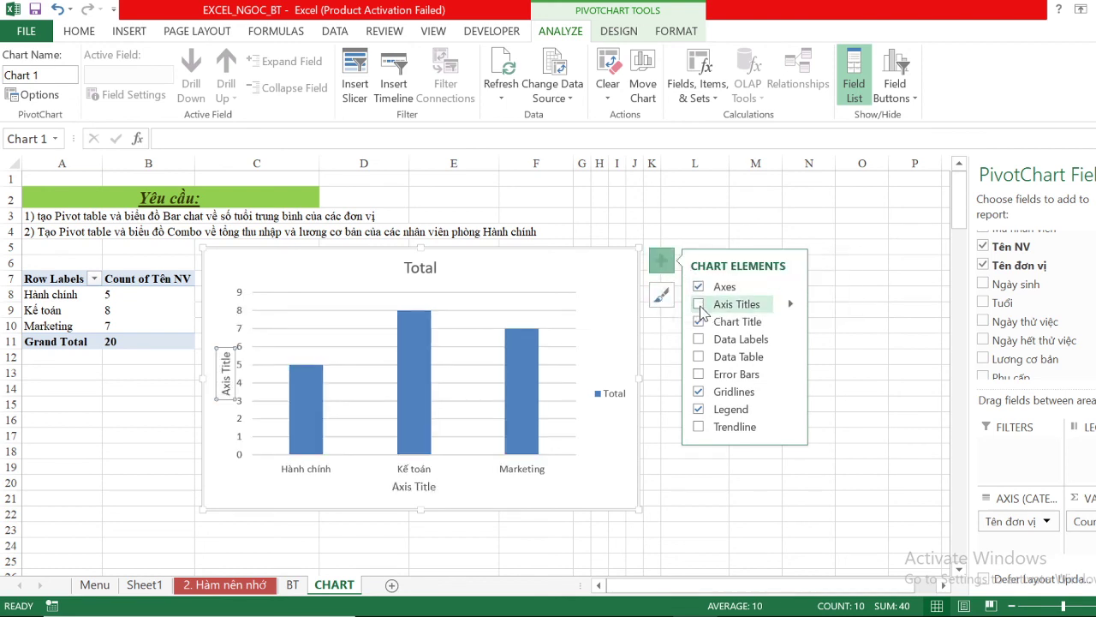
{"action": "left_click", "coordinate": [699, 304]}
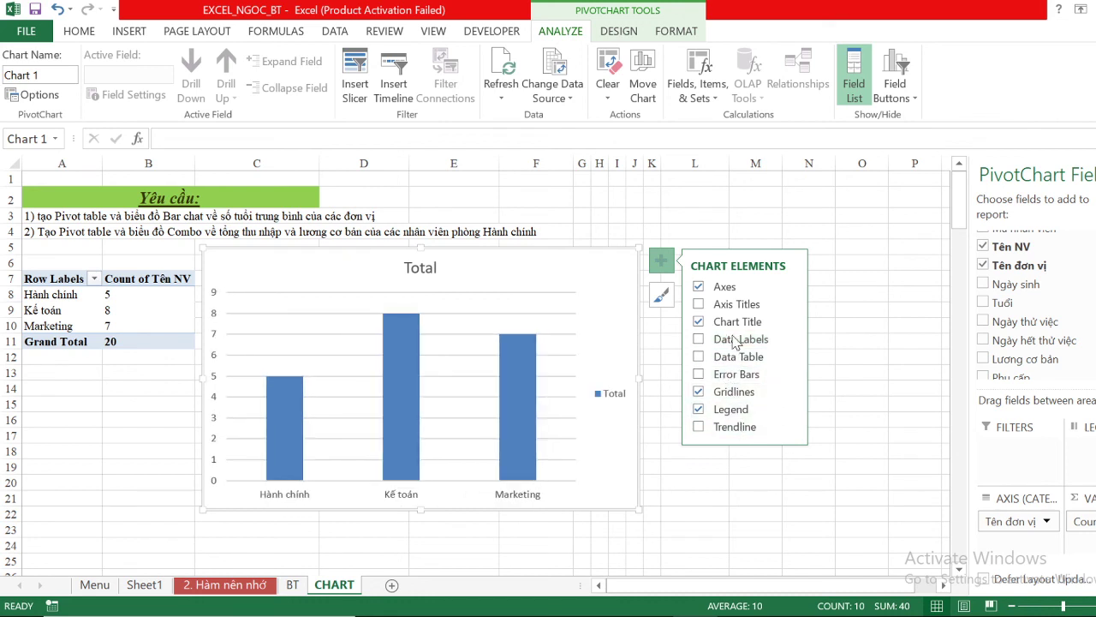
{"action": "left_click", "coordinate": [663, 298]}
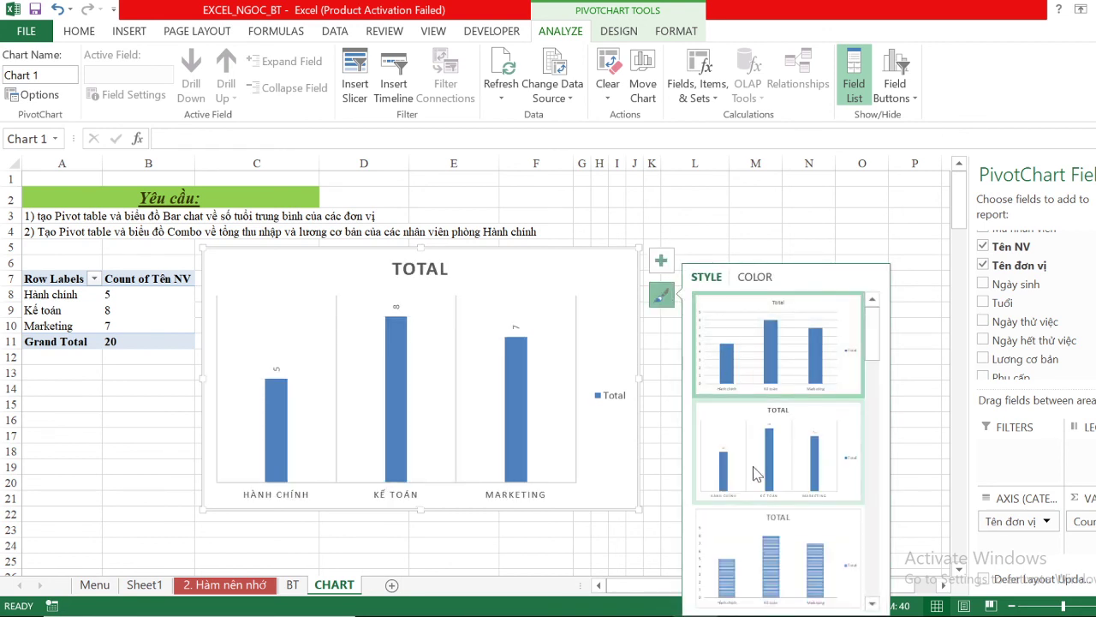
{"action": "scroll", "coordinate": [776, 569], "scroll_direction": "down", "scroll_amount": 3}
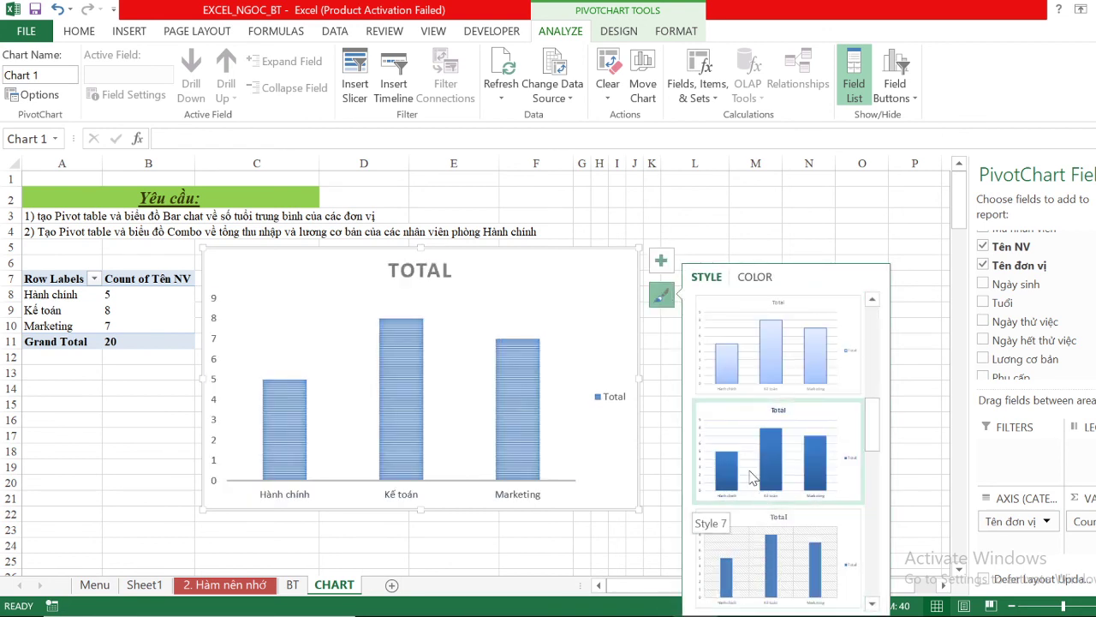
{"action": "scroll", "coordinate": [752, 478], "scroll_direction": "down", "scroll_amount": 2}
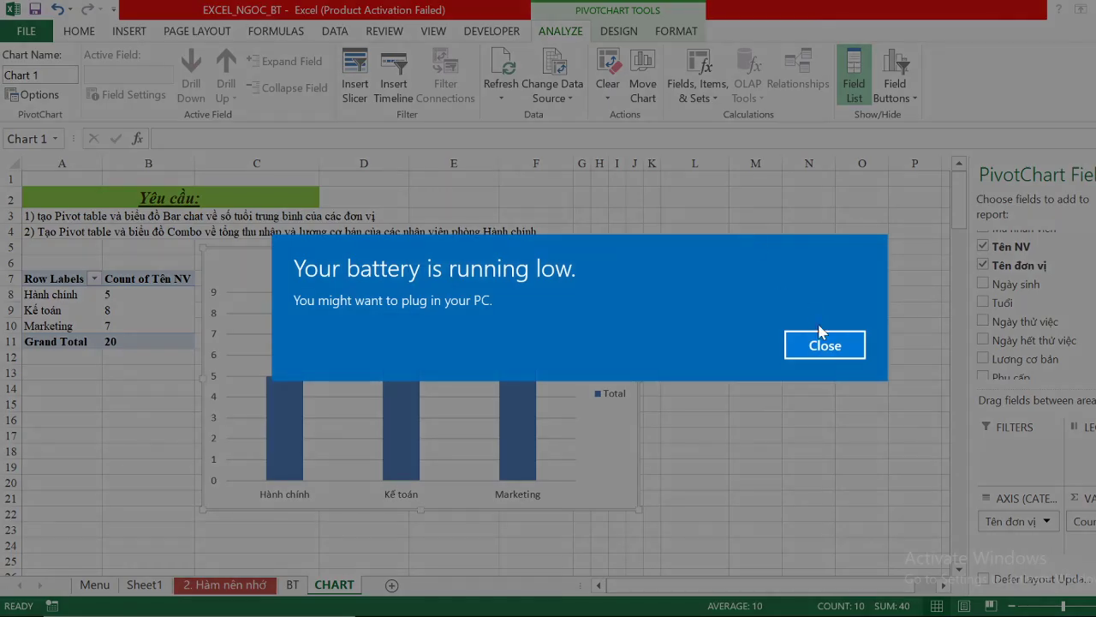
{"action": "left_click", "coordinate": [819, 343]}
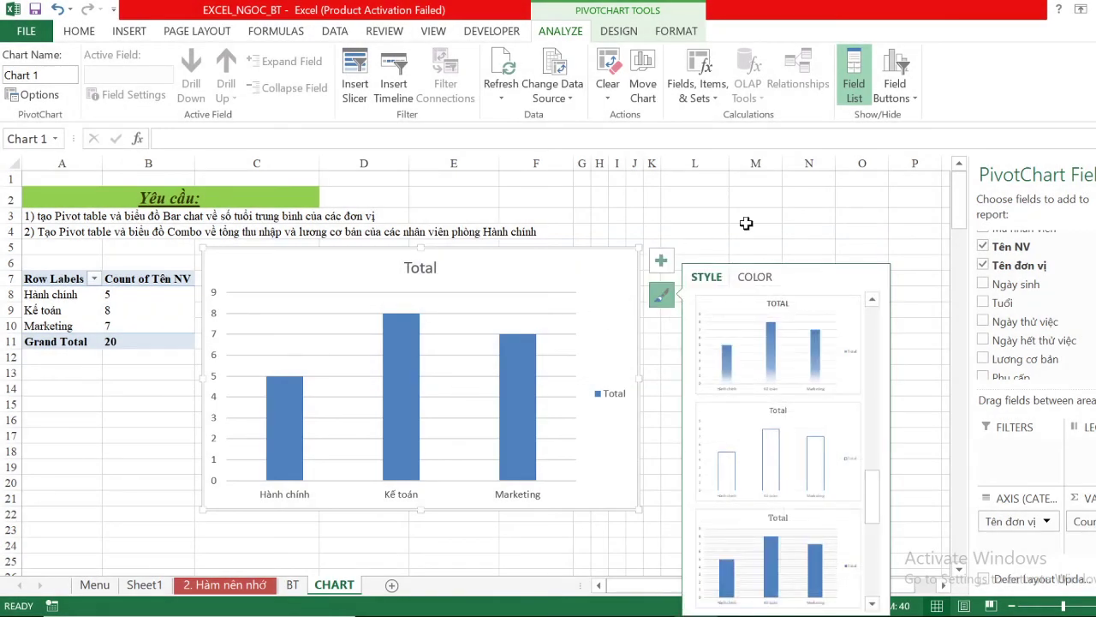
{"action": "left_click", "coordinate": [780, 214]}
{"action": "left_click", "coordinate": [782, 215]}
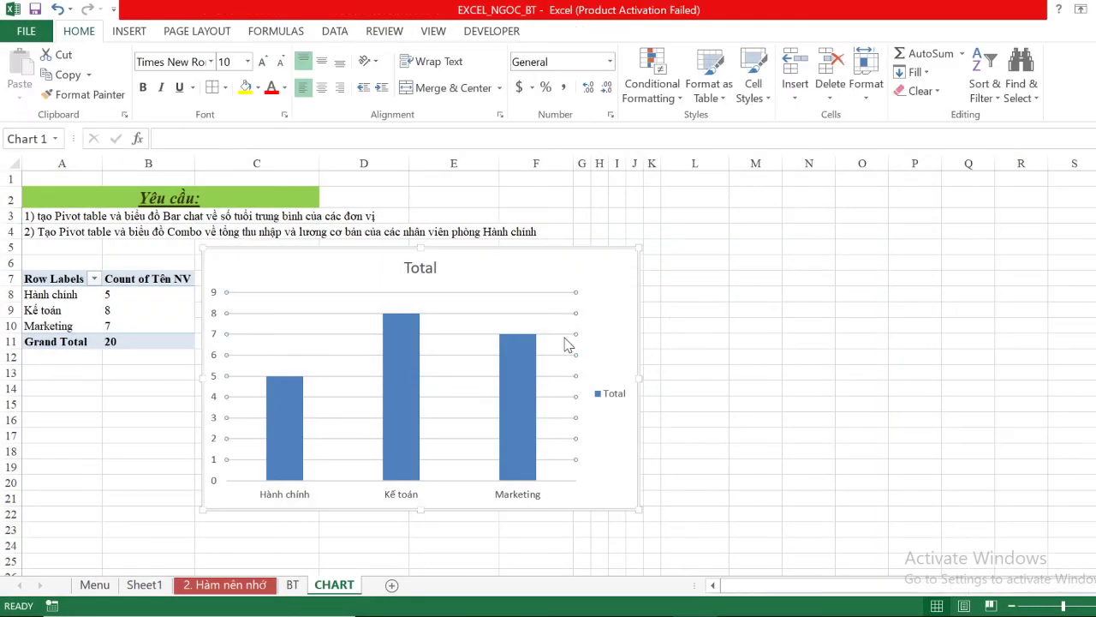
Attempt to delete PivotTable range A7:D13, dismiss the PivotTable warning, then show the Menu sheet.
{"action": "left_click", "coordinate": [565, 344]}
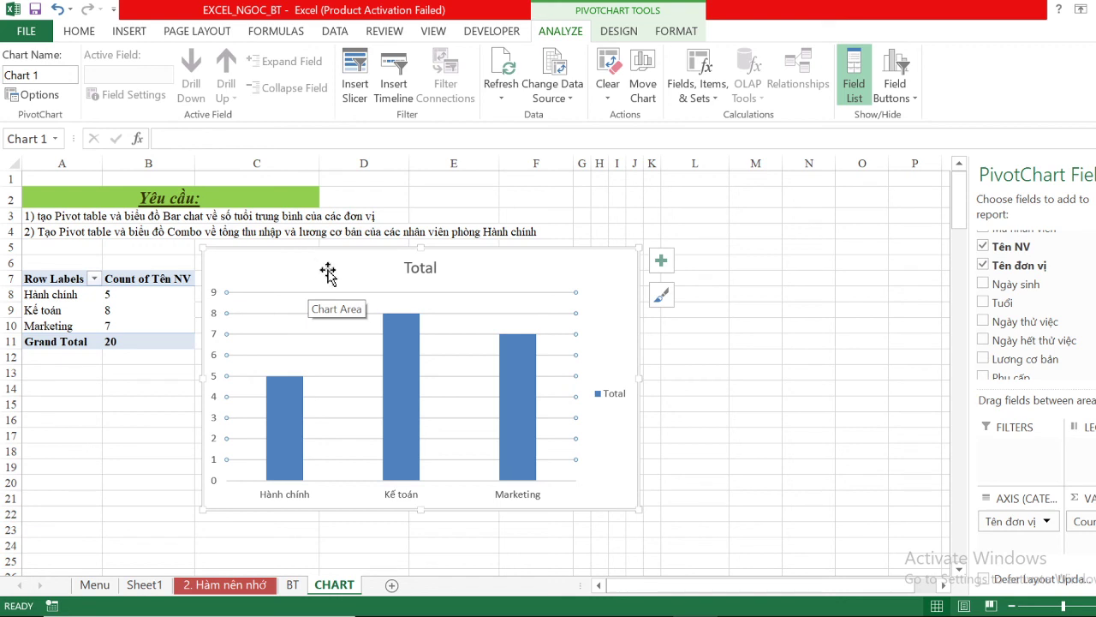
{"action": "left_click", "coordinate": [328, 272]}
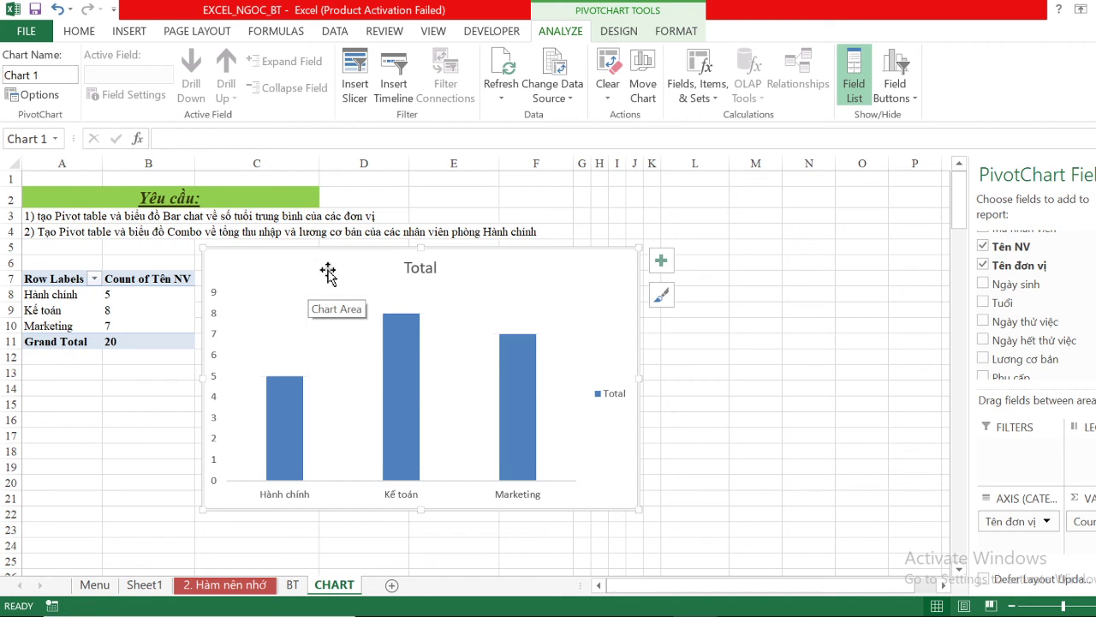
{"action": "left_click", "coordinate": [153, 297]}
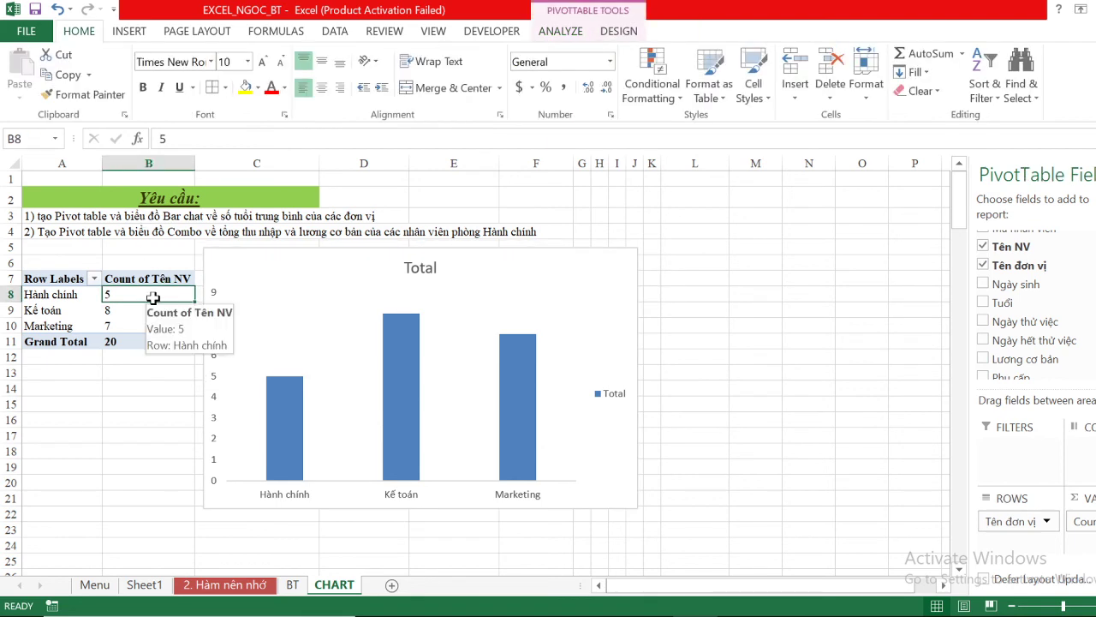
{"action": "left_click_drag", "start_coordinate": [44, 274], "coordinate": [374, 372]}
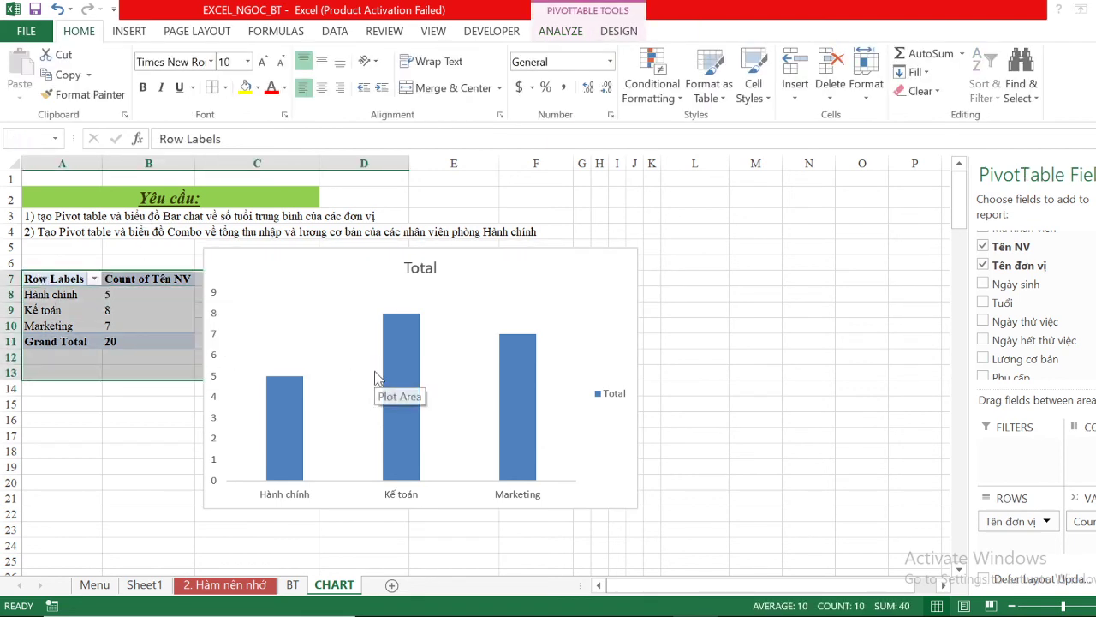
{"action": "key", "text": "Delete"}
{"action": "left_click", "coordinate": [572, 363]}
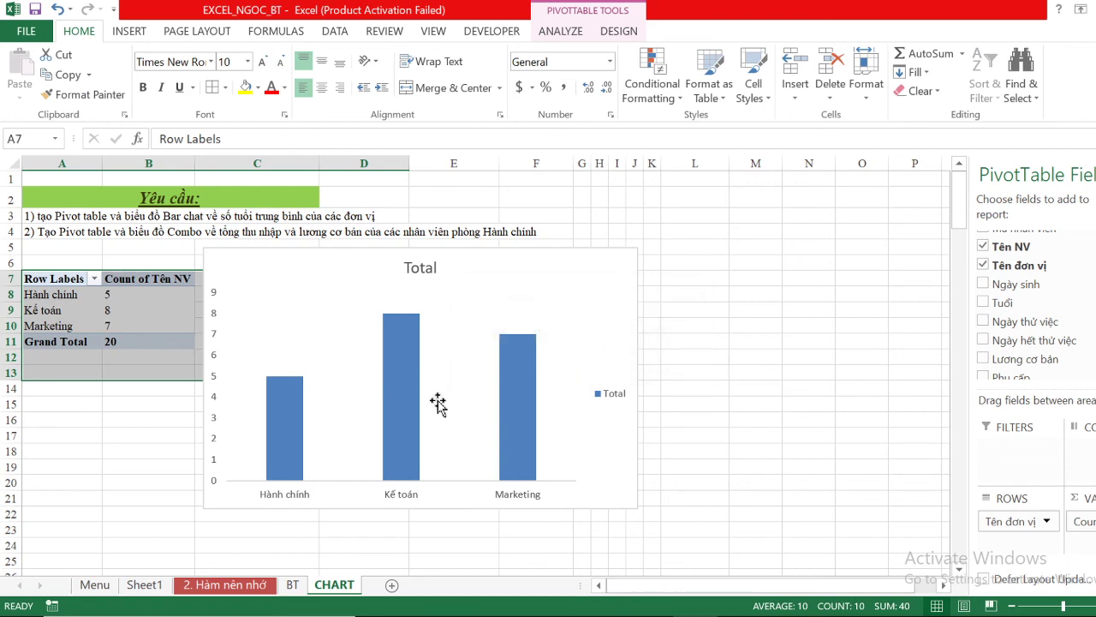
{"action": "left_click", "coordinate": [92, 589]}
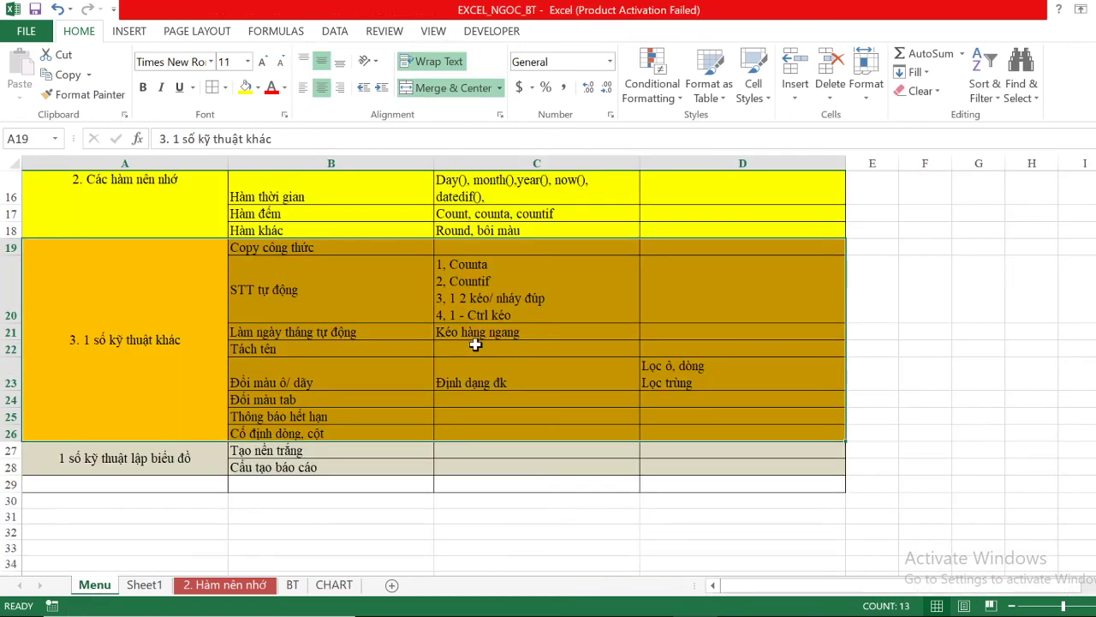
{"action": "scroll", "coordinate": [476, 344], "scroll_direction": "up", "scroll_amount": 2}
{"action": "scroll", "coordinate": [476, 338], "scroll_direction": "down", "scroll_amount": 1}
{"action": "scroll", "coordinate": [474, 328], "scroll_direction": "up", "scroll_amount": 2}
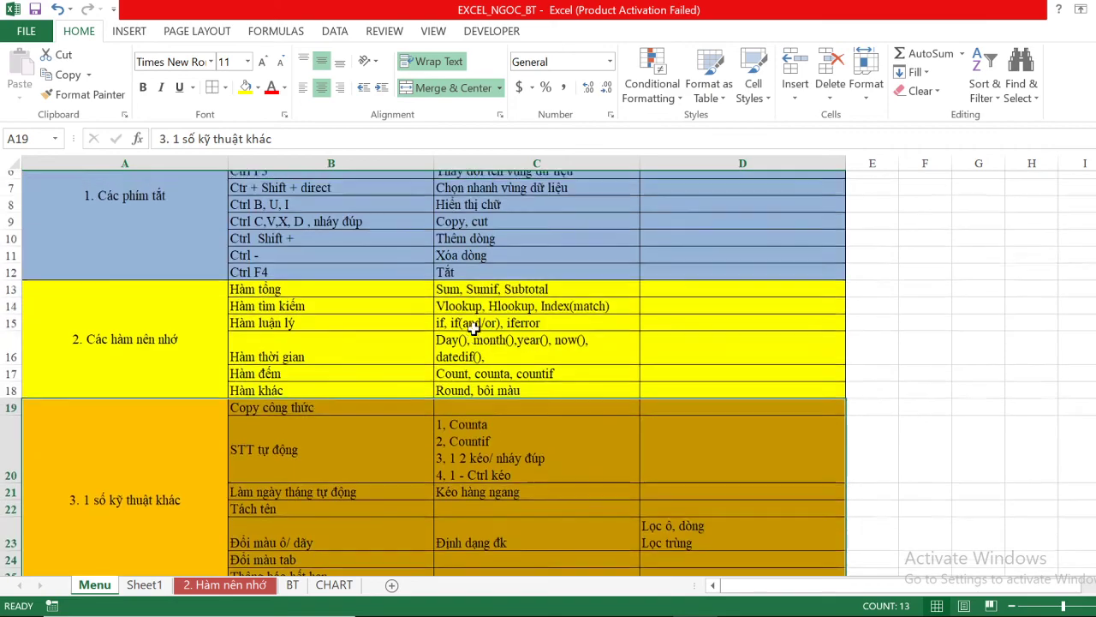
{"action": "scroll", "coordinate": [474, 328], "scroll_direction": "up", "scroll_amount": 2}
{"action": "scroll", "coordinate": [473, 329], "scroll_direction": "down", "scroll_amount": 1}
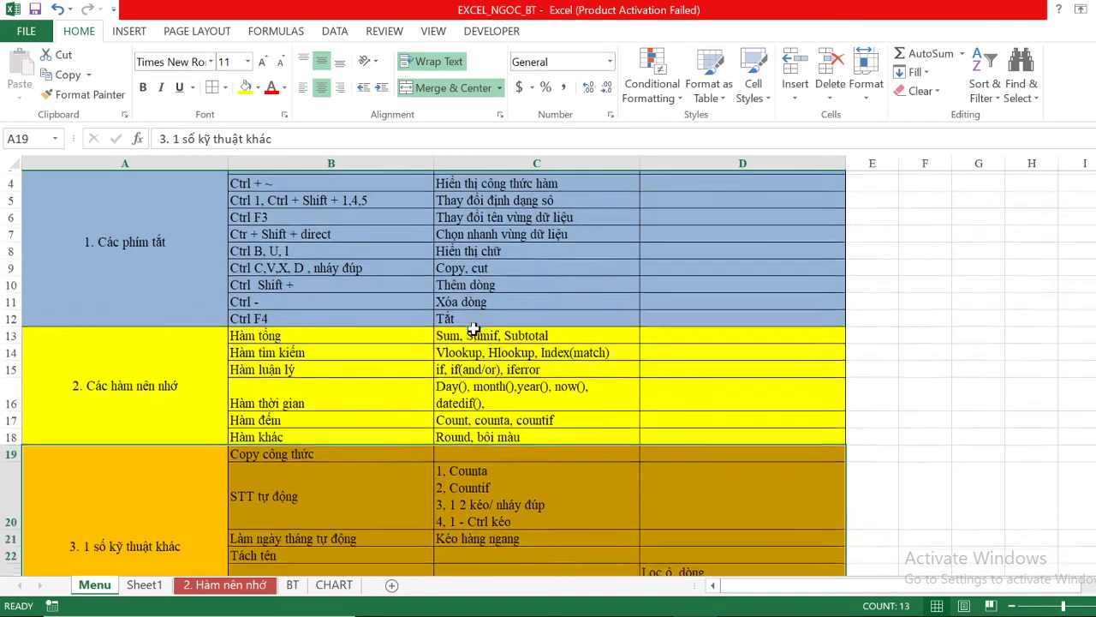
{"action": "scroll", "coordinate": [474, 329], "scroll_direction": "down", "scroll_amount": 2}
{"action": "scroll", "coordinate": [473, 329], "scroll_direction": "down", "scroll_amount": 1}
{"action": "scroll", "coordinate": [474, 329], "scroll_direction": "up", "scroll_amount": 1}
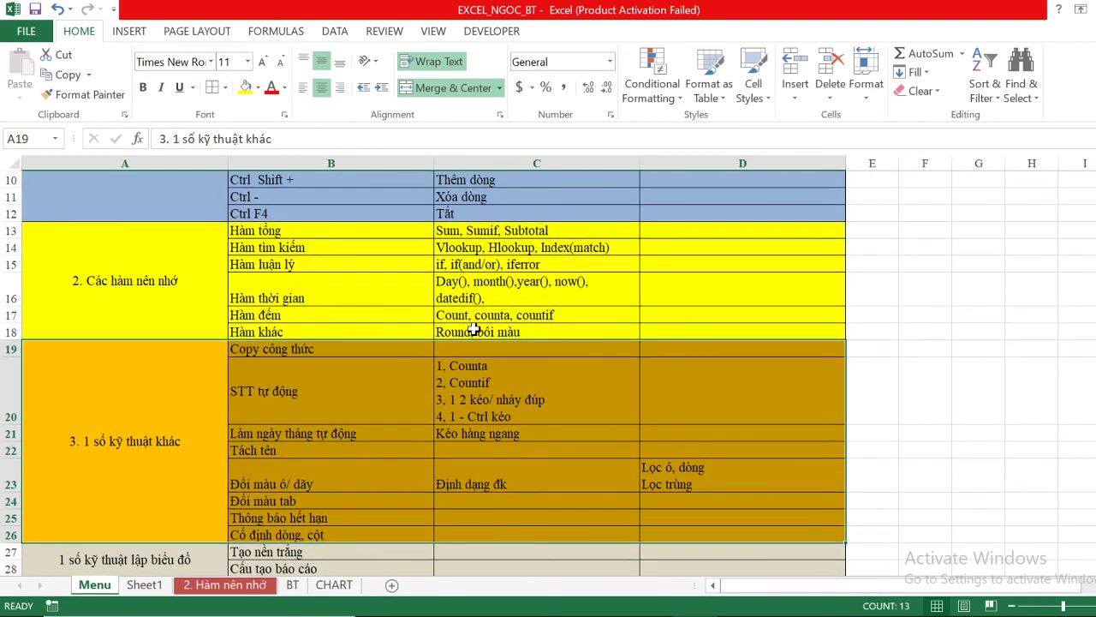
{"action": "scroll", "coordinate": [489, 316], "scroll_direction": "up", "scroll_amount": 3}
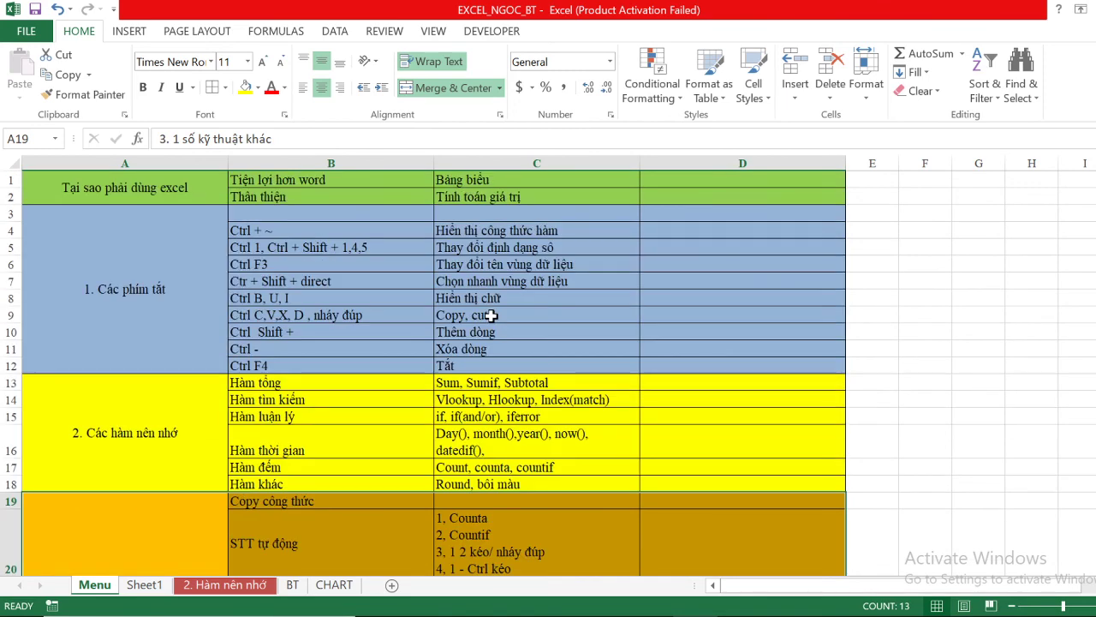
{"action": "scroll", "coordinate": [492, 316], "scroll_direction": "down", "scroll_amount": 4}
{"action": "scroll", "coordinate": [491, 316], "scroll_direction": "up", "scroll_amount": 4}
{"action": "left_click", "coordinate": [609, 328]}
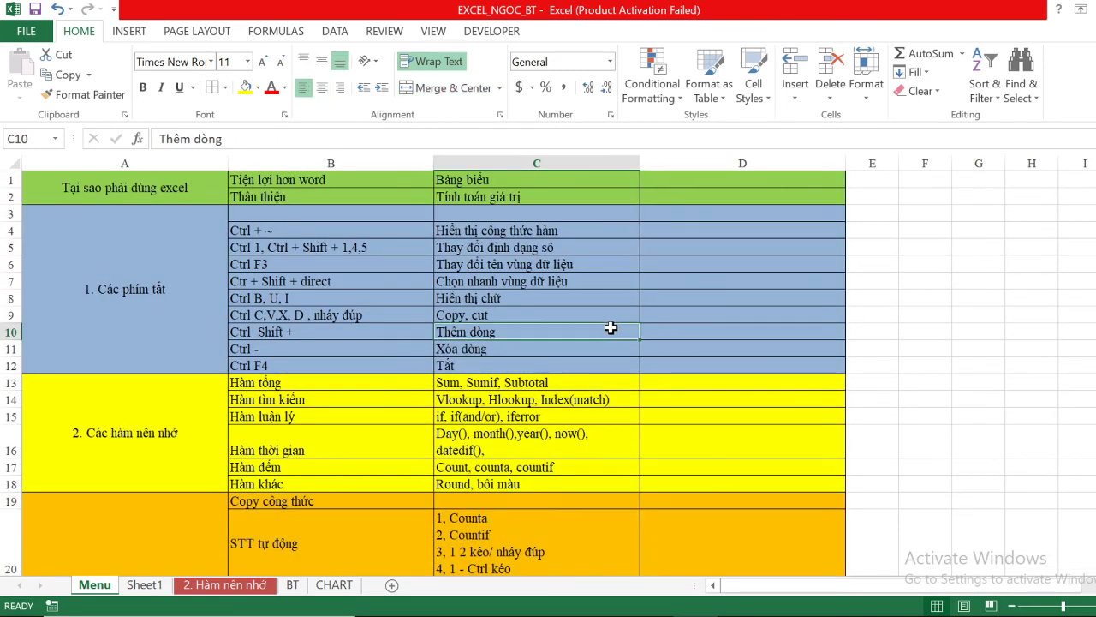
{"action": "left_click", "coordinate": [688, 348]}
{"action": "left_click", "coordinate": [680, 273]}
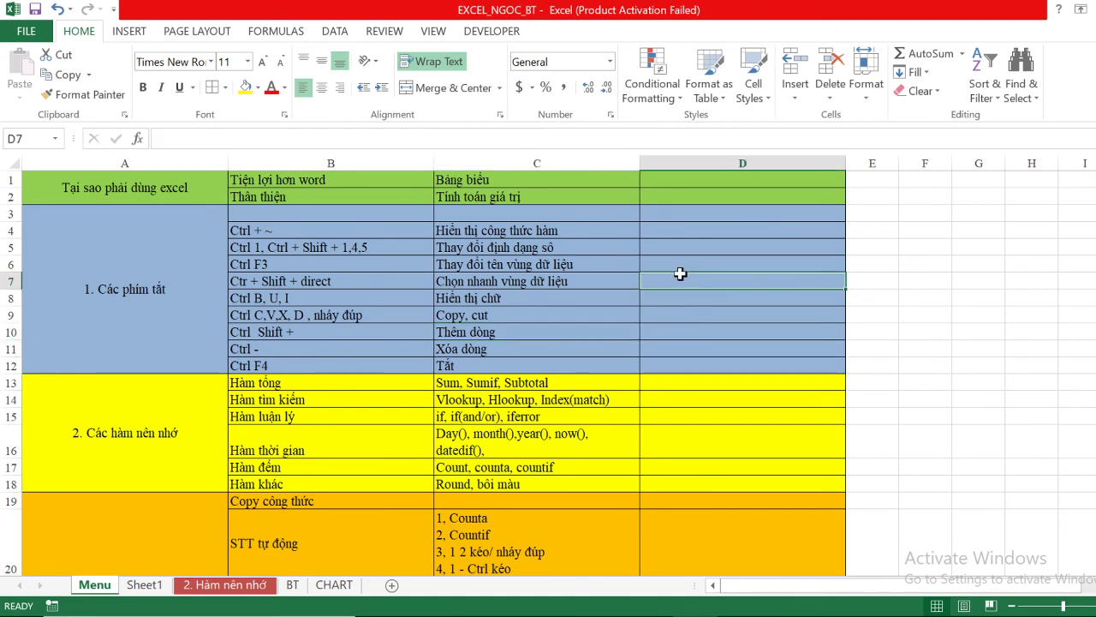
{"action": "left_click", "coordinate": [394, 327]}
{"action": "left_click", "coordinate": [591, 329]}
{"action": "scroll", "coordinate": [591, 329], "scroll_direction": "down", "scroll_amount": 1}
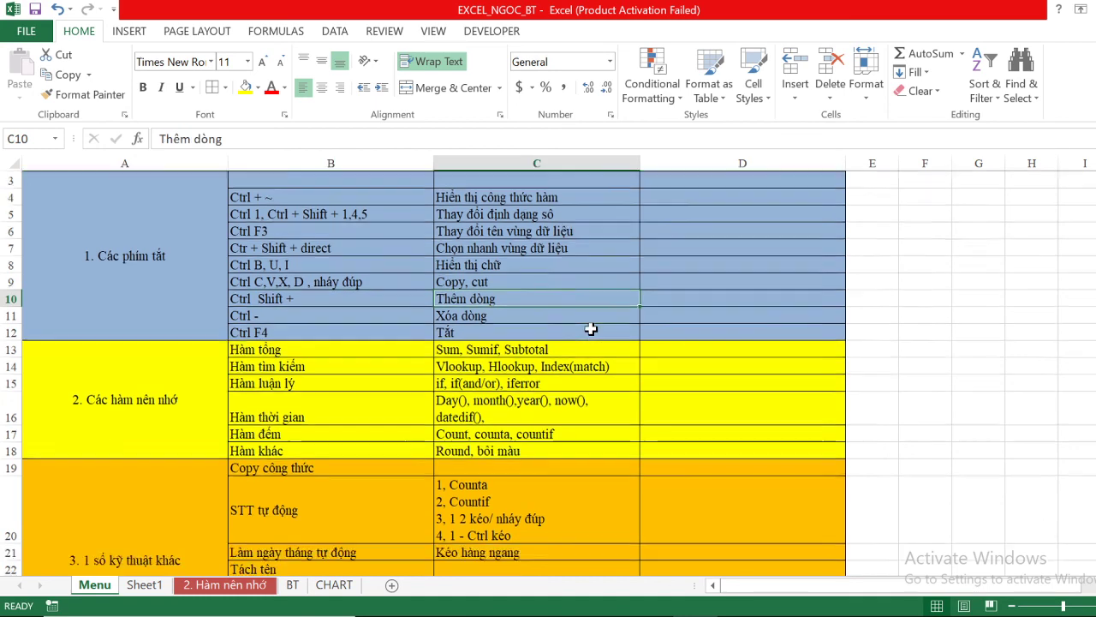
{"action": "scroll", "coordinate": [591, 329], "scroll_direction": "down", "scroll_amount": 1}
{"action": "scroll", "coordinate": [591, 329], "scroll_direction": "up", "scroll_amount": 2}
{"action": "scroll", "coordinate": [591, 329], "scroll_direction": "down", "scroll_amount": 7}
{"action": "scroll", "coordinate": [591, 329], "scroll_direction": "up", "scroll_amount": 1}
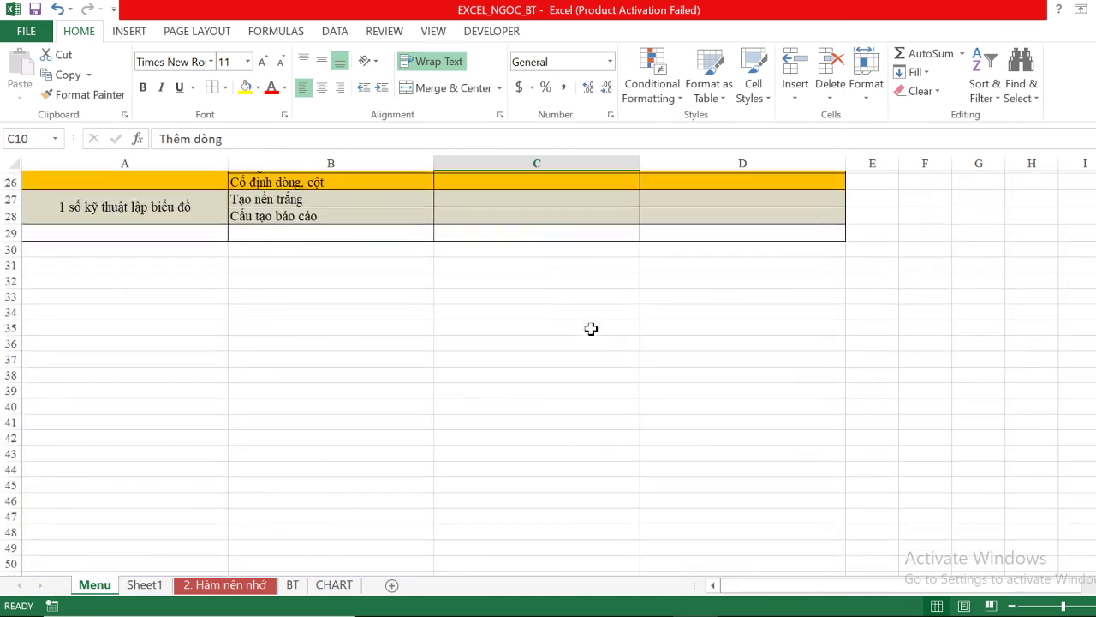
{"action": "scroll", "coordinate": [590, 329], "scroll_direction": "up", "scroll_amount": 6}
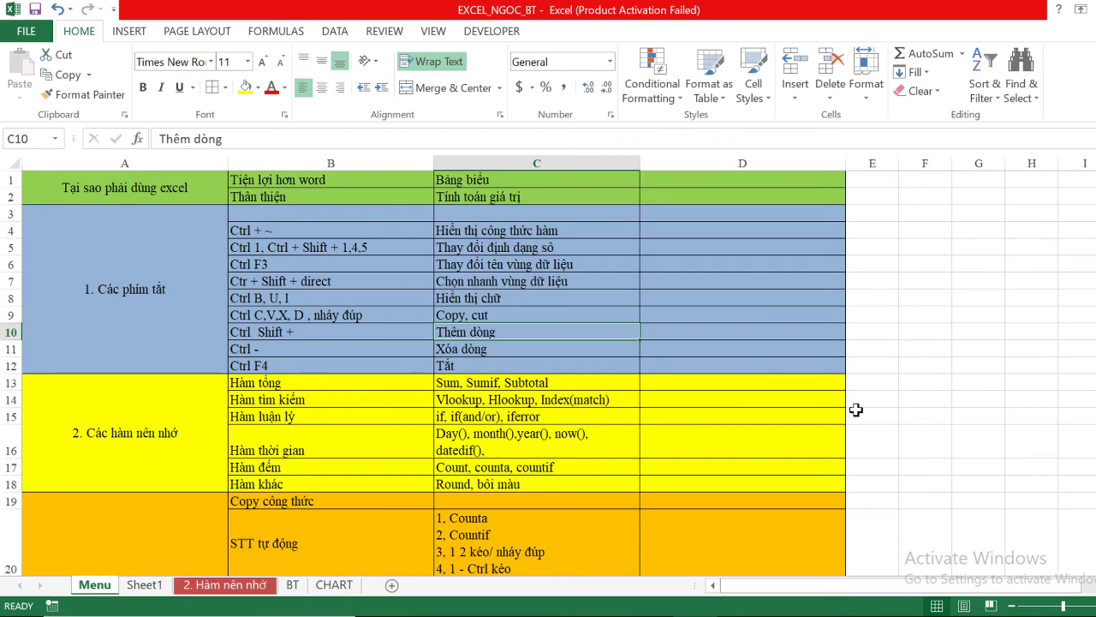
{"action": "left_click", "coordinate": [657, 557]}
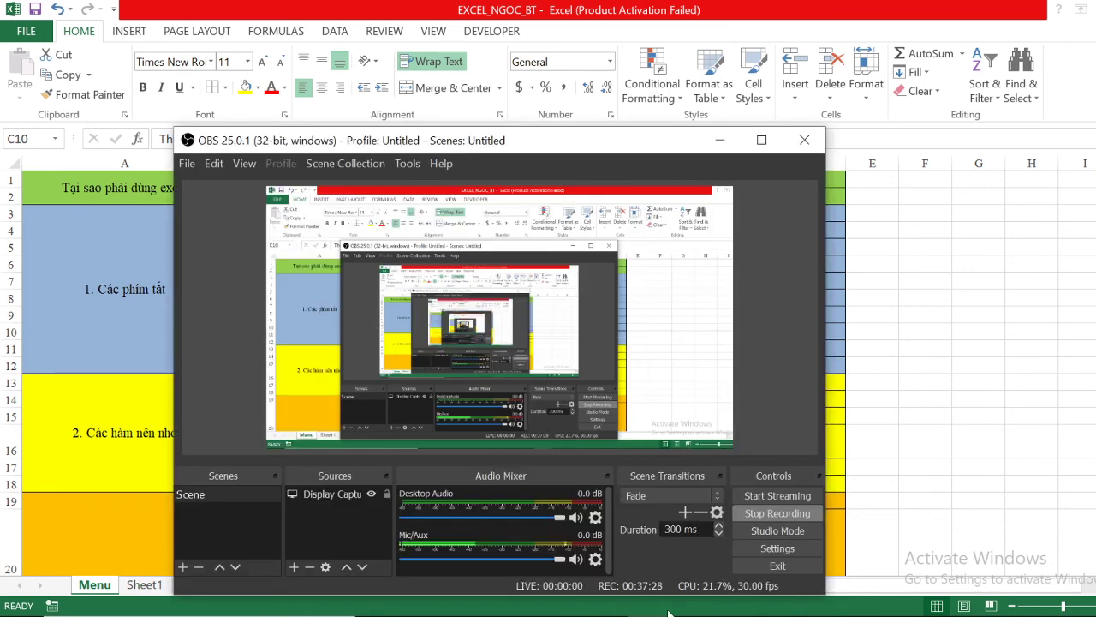